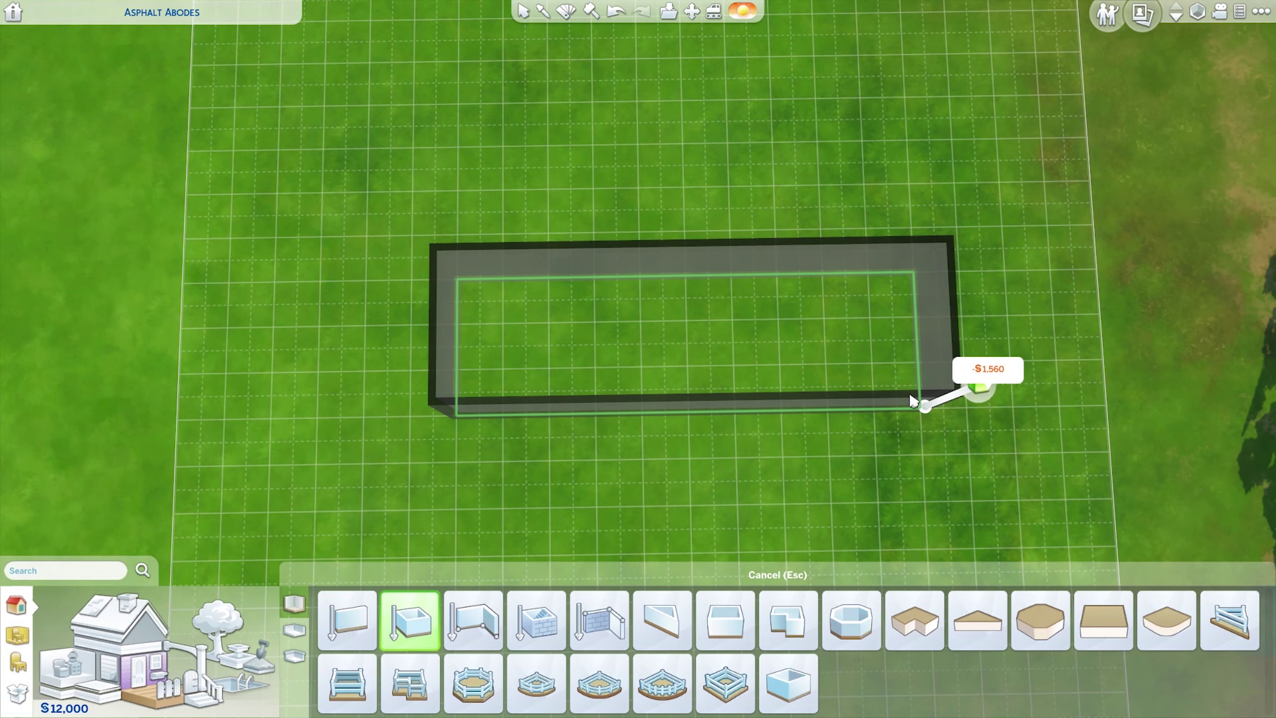
# Step: Lay out the rectangular room with a small corner extension and knock out a wall piece
pyautogui.click(911, 401)
pyautogui.click(756, 256)
pyautogui.press('k')
pyautogui.click(742, 248)
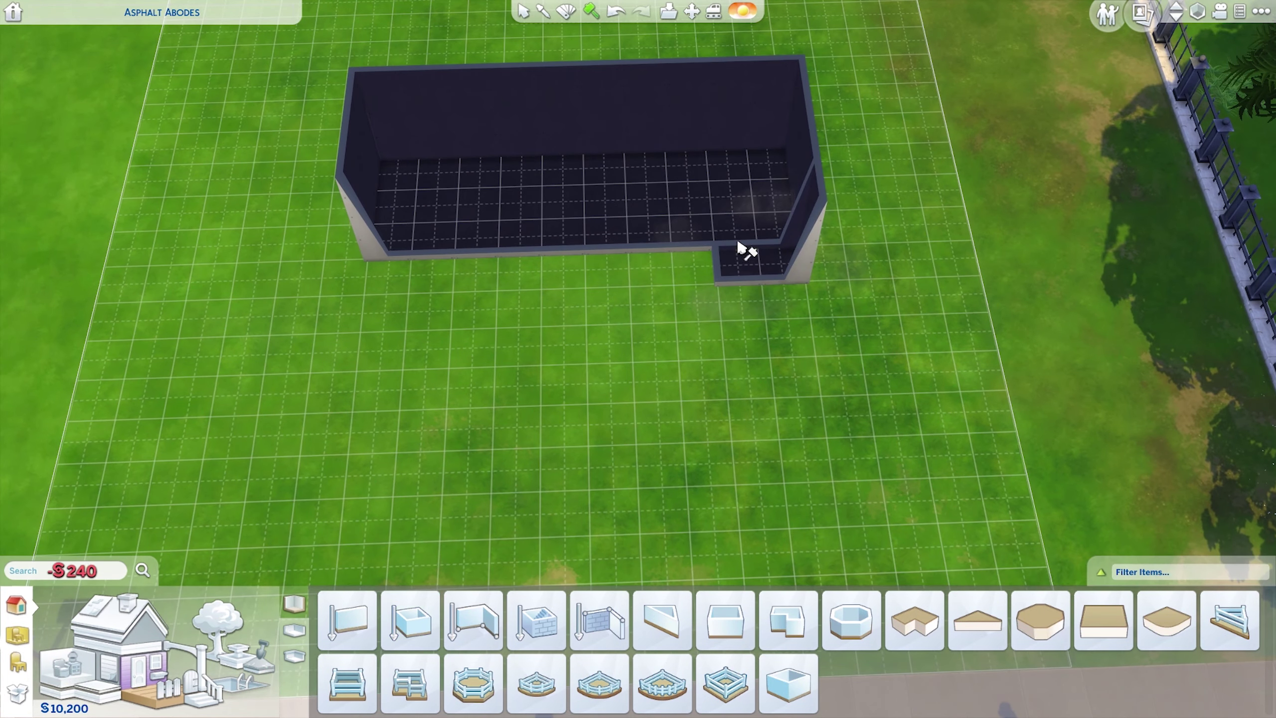
# Step: Draw a single wall straight across the room
pyautogui.scroll(3, 684, 398)
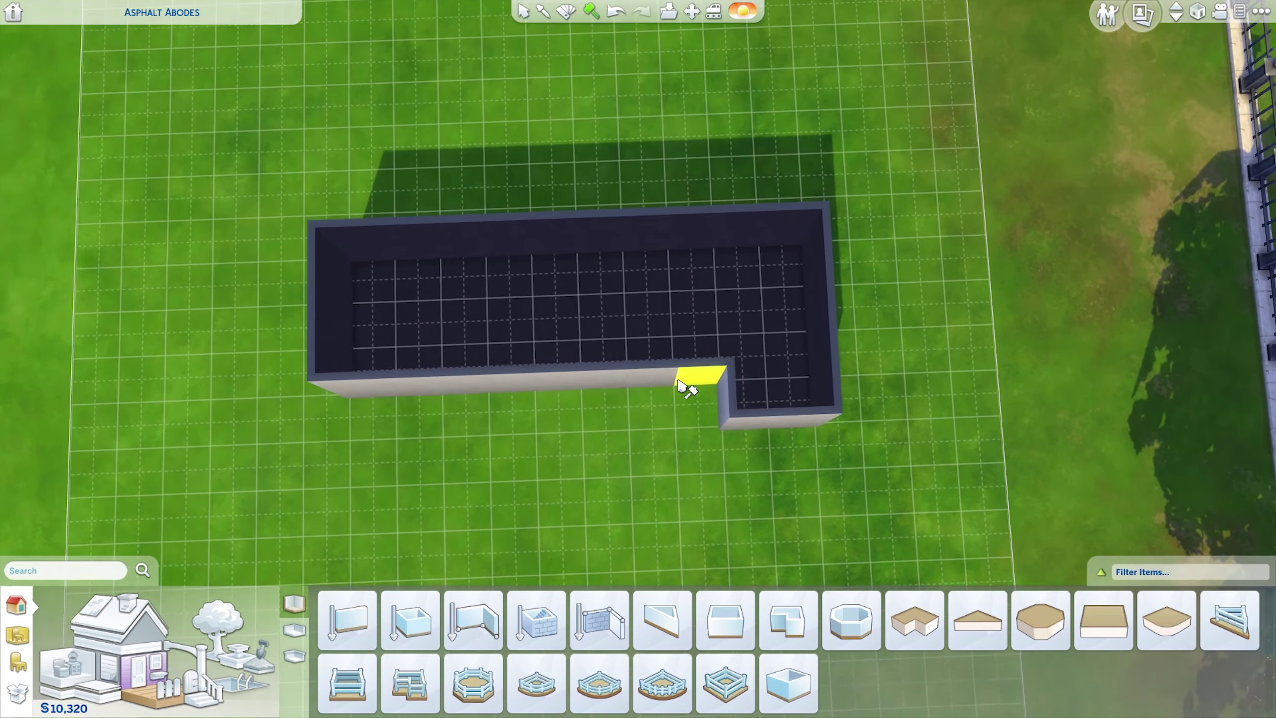
pyautogui.press(',')
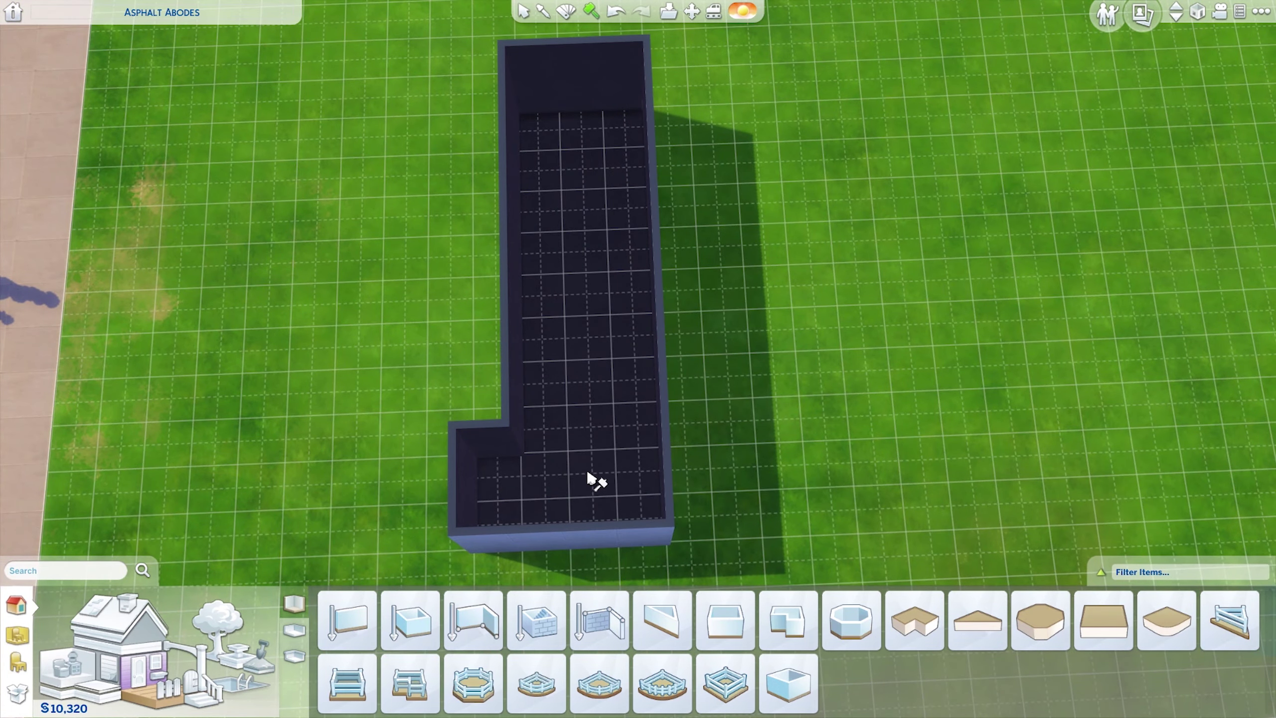
pyautogui.click(346, 620)
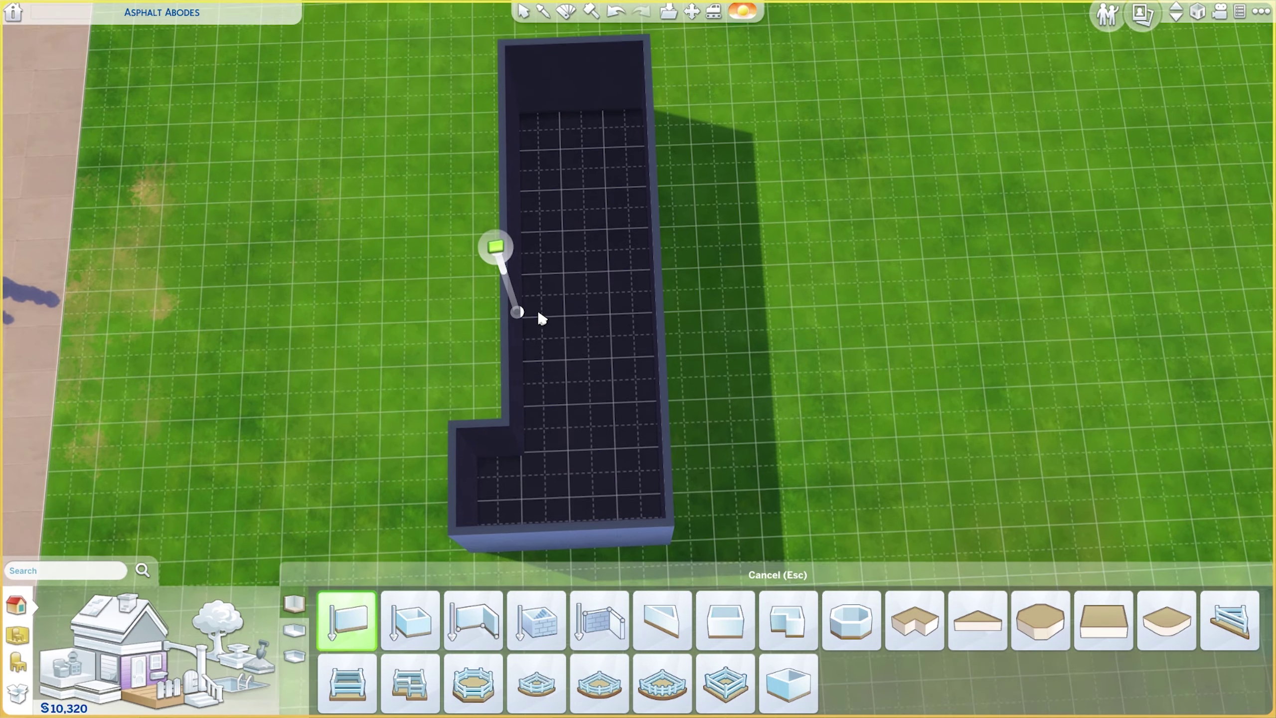
pyautogui.press('v')
pyautogui.moveTo(541, 316); pyautogui.dragTo(653, 317)
# Step: Demolish the dividing wall so the lower section joins the room
pyautogui.press('Escape')
pyautogui.click(583, 412)
pyautogui.press(',')
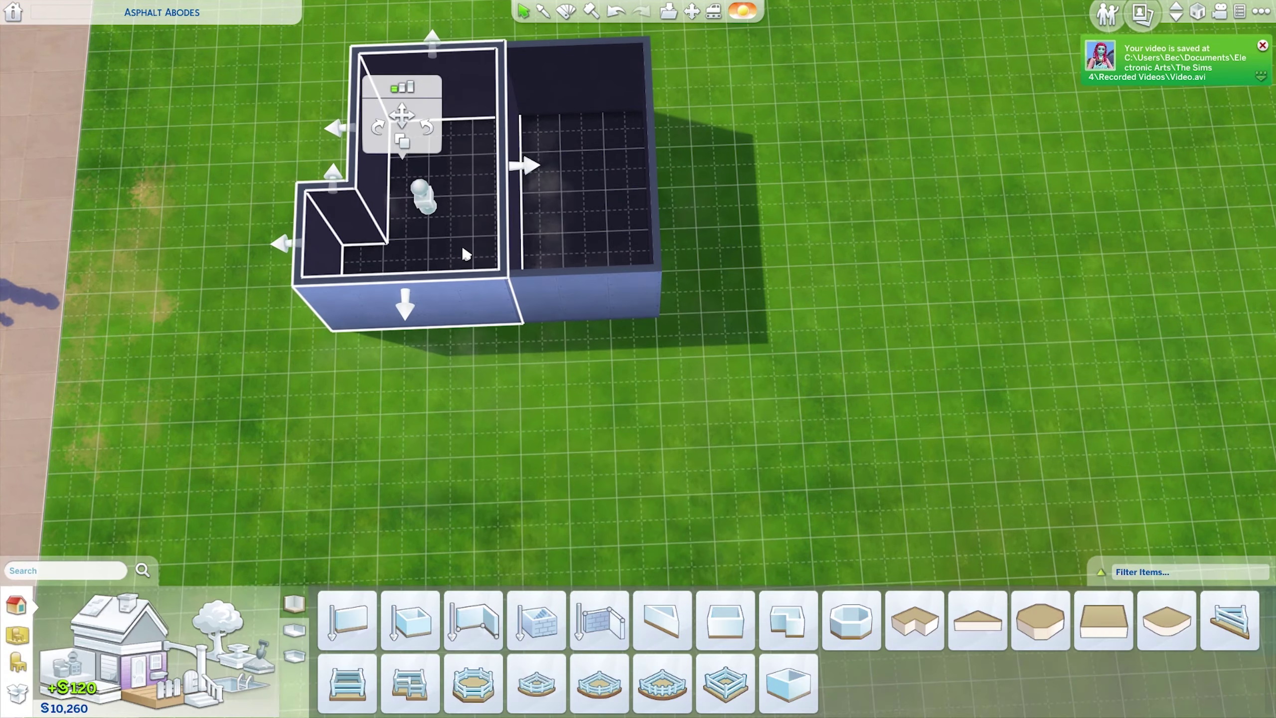
pyautogui.scroll(2, 661, 471)
pyautogui.press('.')
pyautogui.press('k')
pyautogui.click(442, 236)
pyautogui.scroll(3, 584, 277)
# Step: Place the orange Anti-Goblin Bed in the far corner and pick a grey double bed
pyautogui.press('Escape')
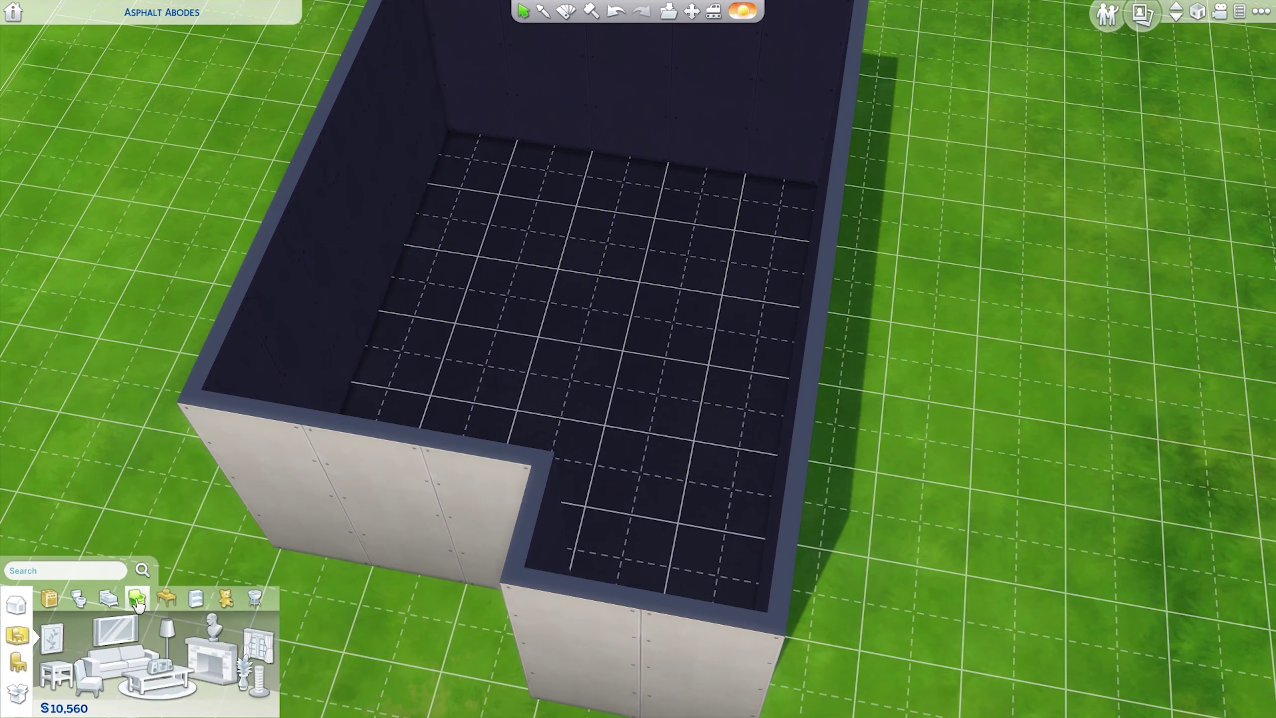
pyautogui.click(108, 598)
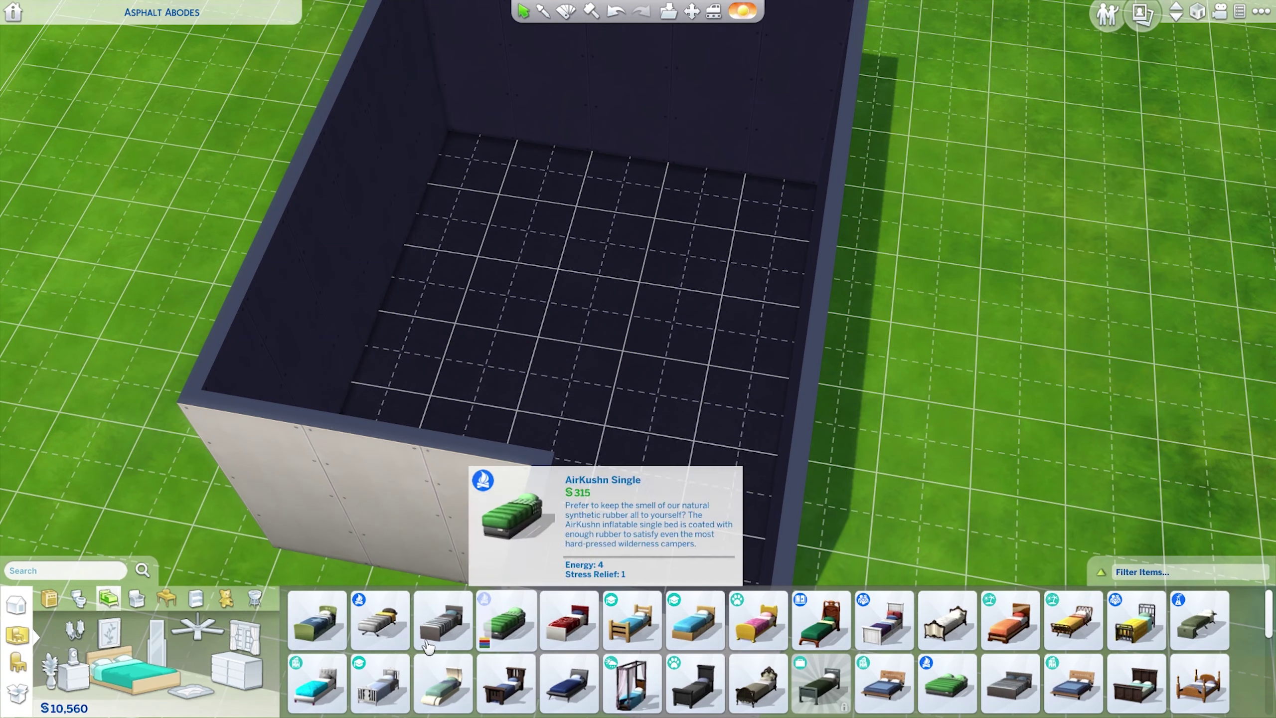
pyautogui.scroll(-2, 561, 664)
pyautogui.click(226, 598)
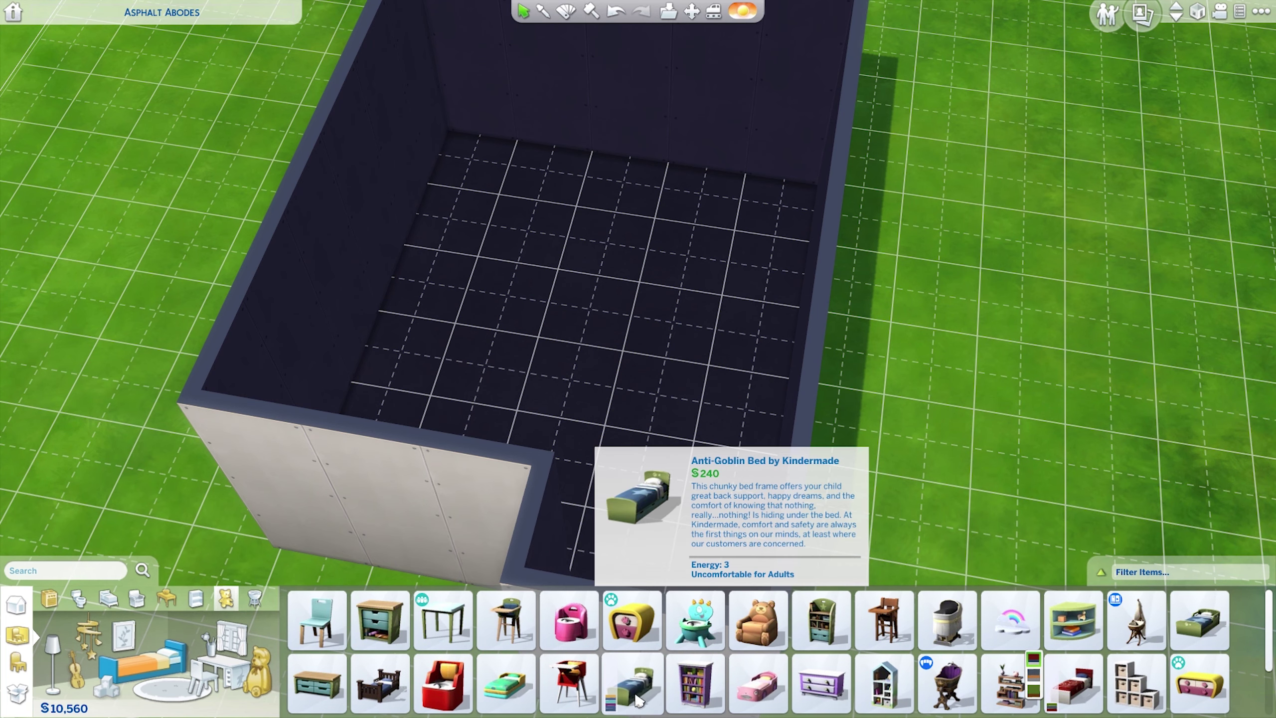
pyautogui.click(586, 673)
pyautogui.click(548, 347)
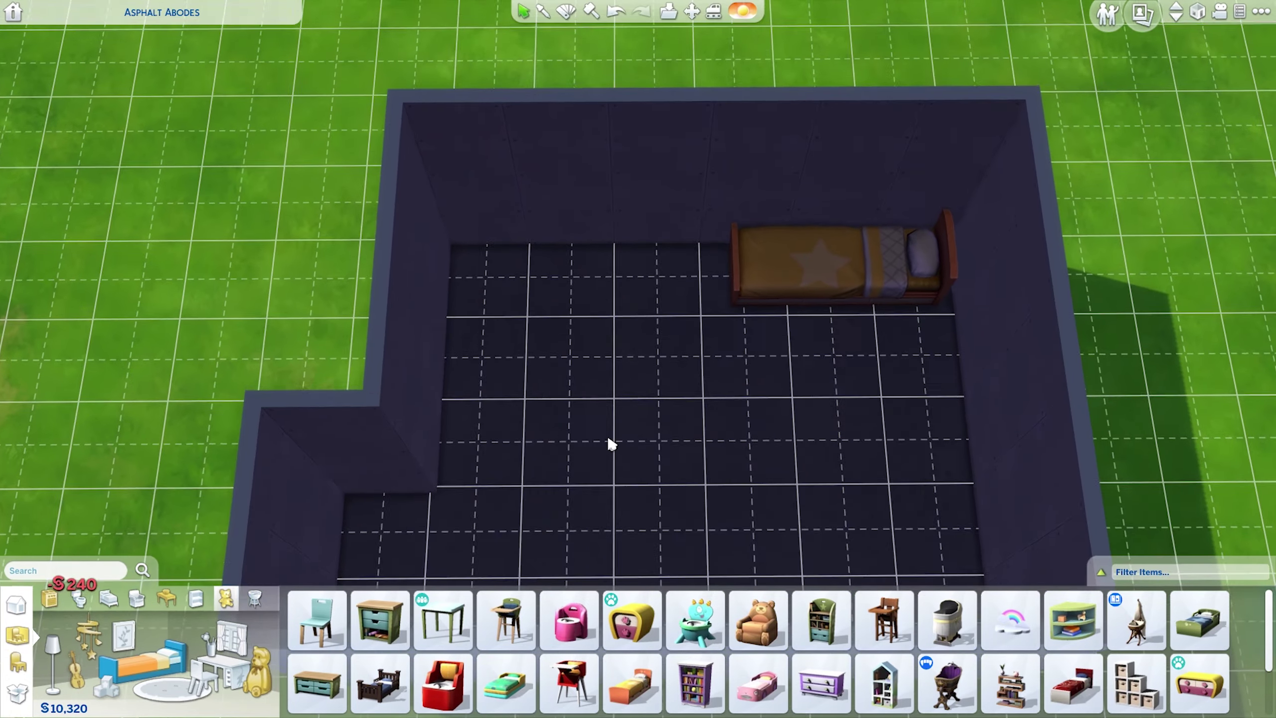
pyautogui.click(109, 598)
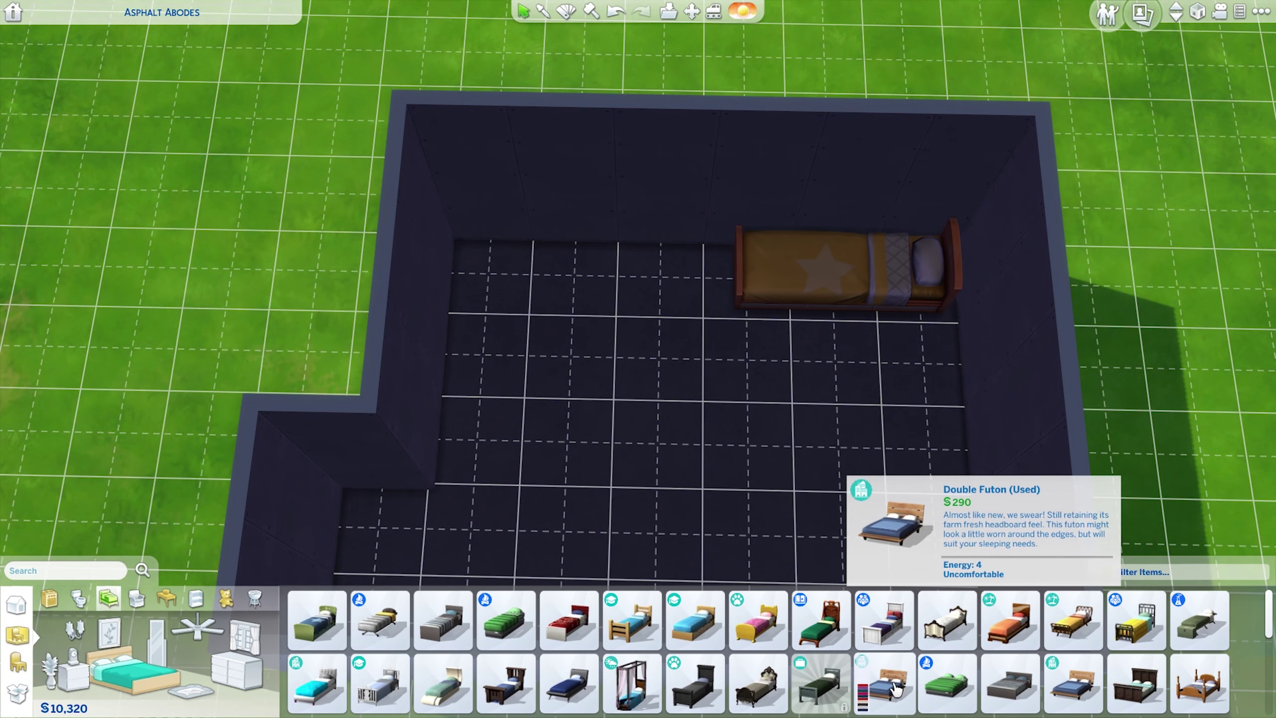
pyautogui.click(843, 679)
# Step: Place the double bed beside the kids' bed and wall off both bedrooms from the hallway
pyautogui.click(595, 324)
pyautogui.press('w')
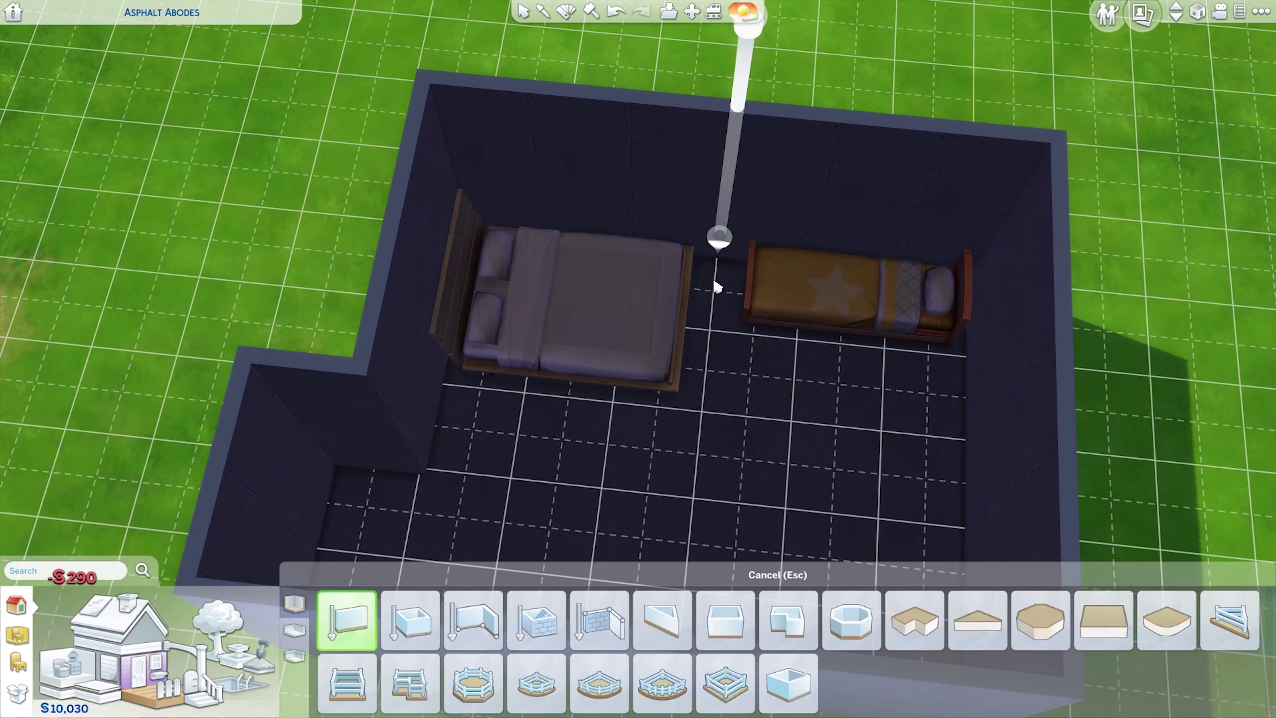
pyautogui.moveTo(729, 229); pyautogui.dragTo(704, 397)
pyautogui.moveTo(1105, 214); pyautogui.dragTo(940, 407)
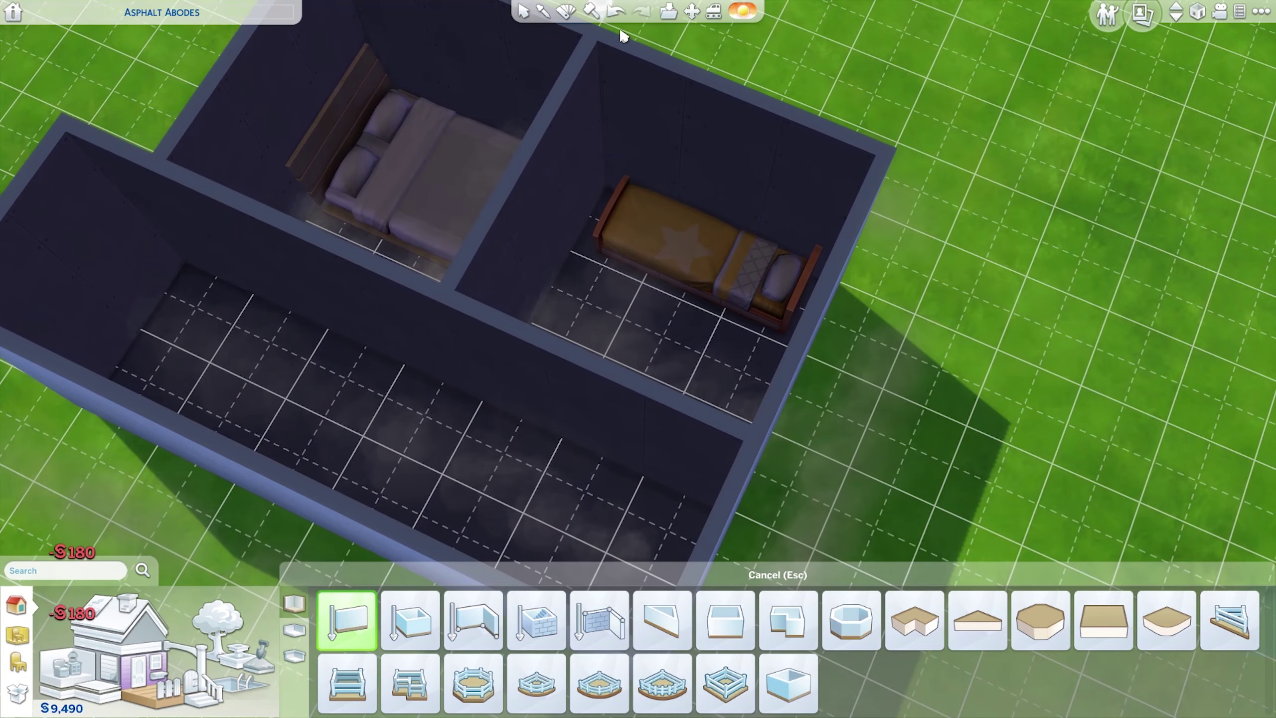
pyautogui.moveTo(512, 205); pyautogui.dragTo(755, 413)
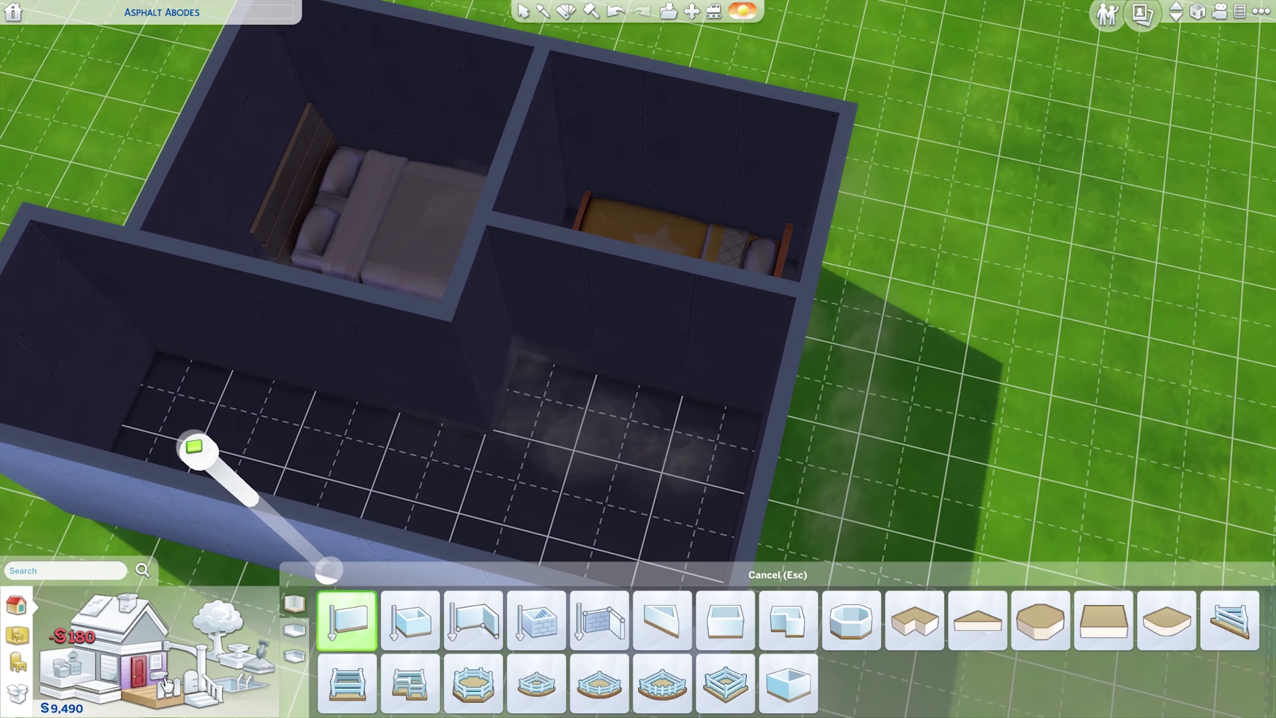
# Step: Fit a white door on the inner wall
pyautogui.click(138, 671)
pyautogui.click(656, 685)
pyautogui.scroll(3, 655, 285)
pyautogui.click(666, 274)
pyautogui.scroll(-3, 729, 257)
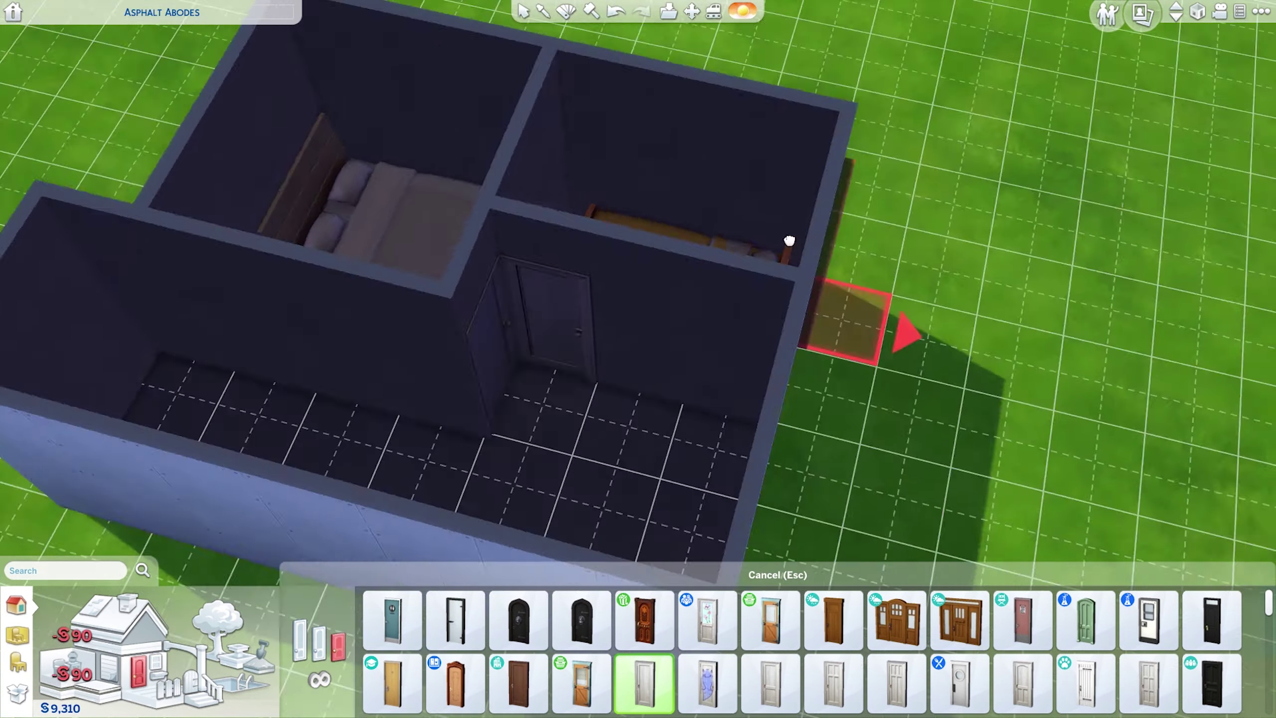
pyautogui.scroll(-3, 553, 240)
# Step: Place Subtle Saucer Lights in the double bedroom, the hallway and the lower hallway
pyautogui.press('Escape')
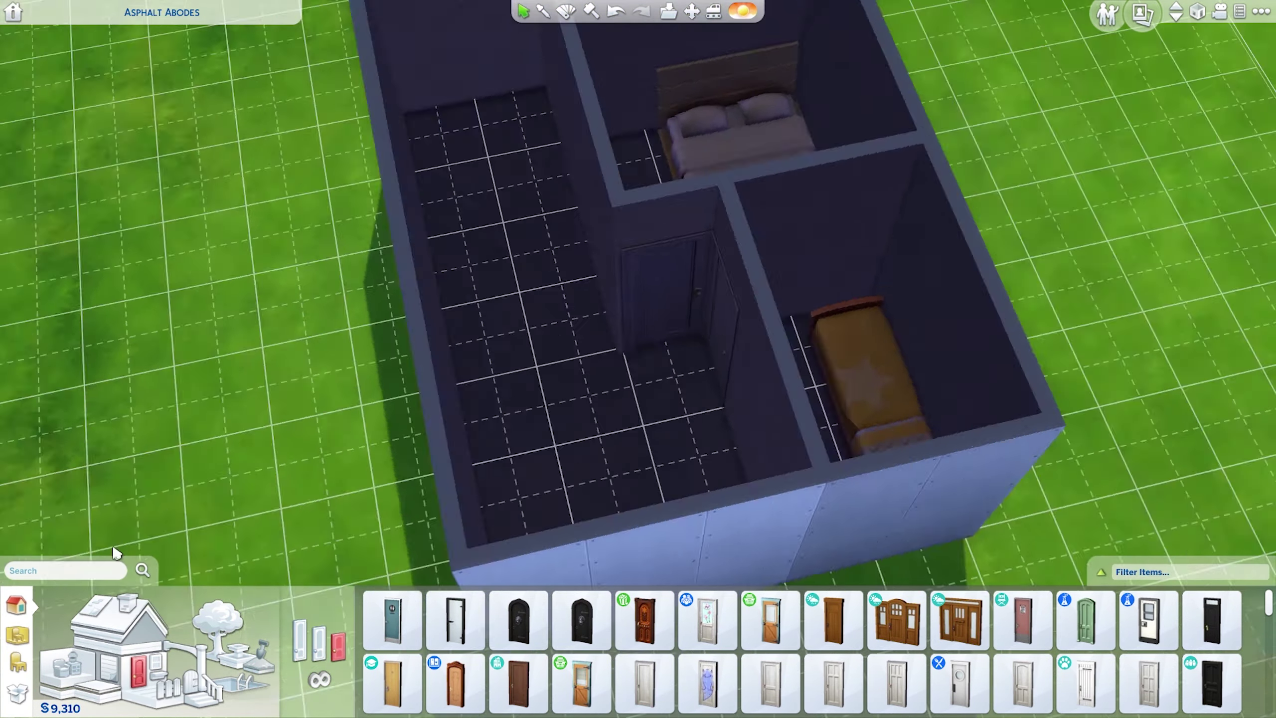
pyautogui.click(595, 436)
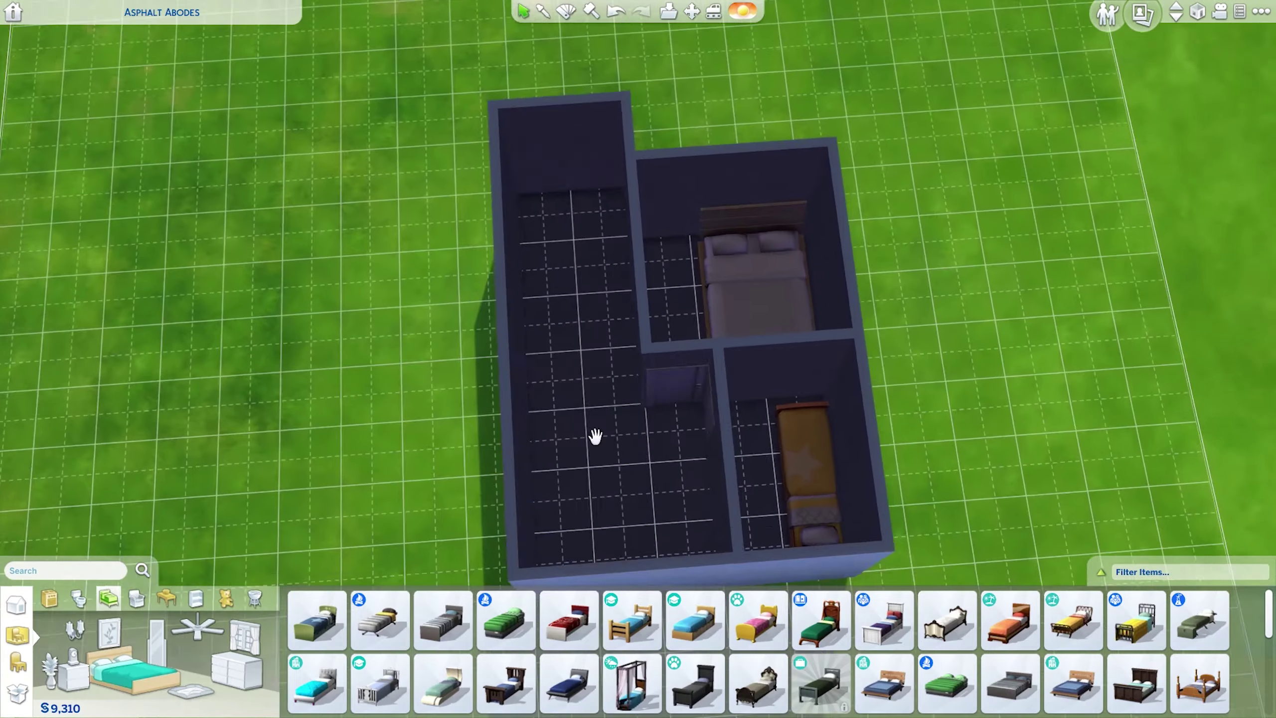
pyautogui.click(74, 629)
pyautogui.scroll(-1, 822, 692)
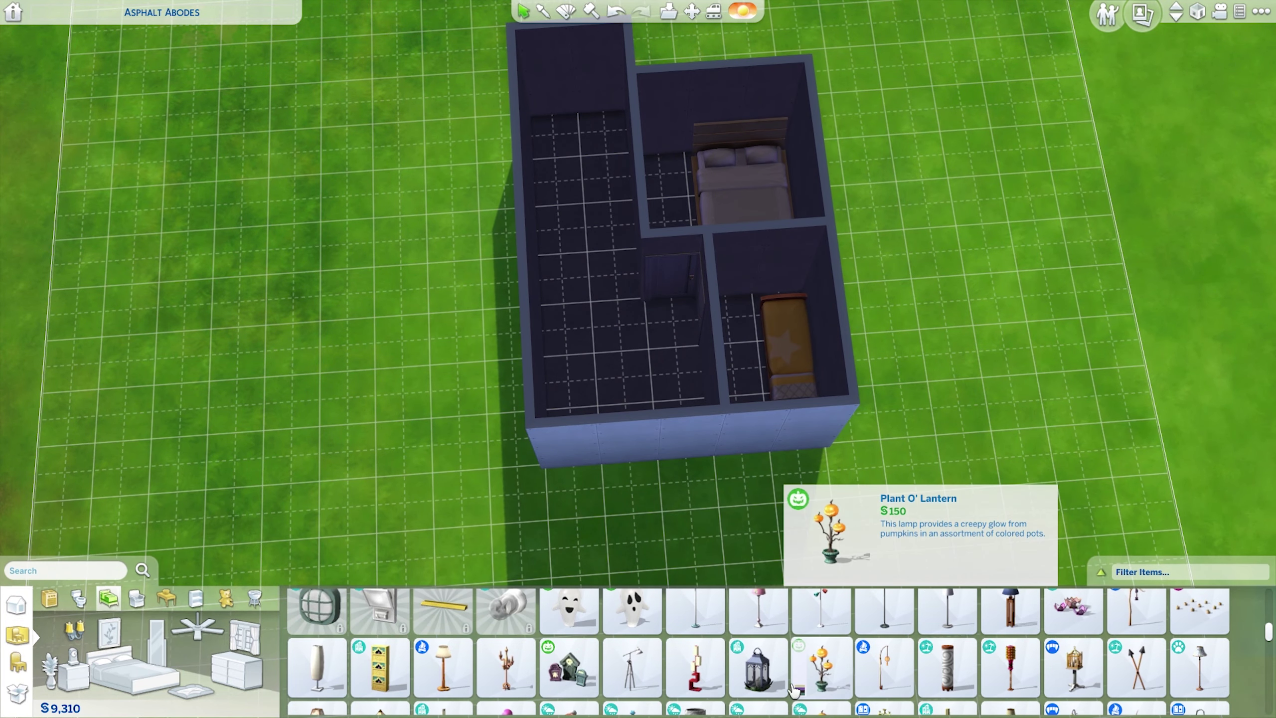
pyautogui.scroll(-4, 822, 691)
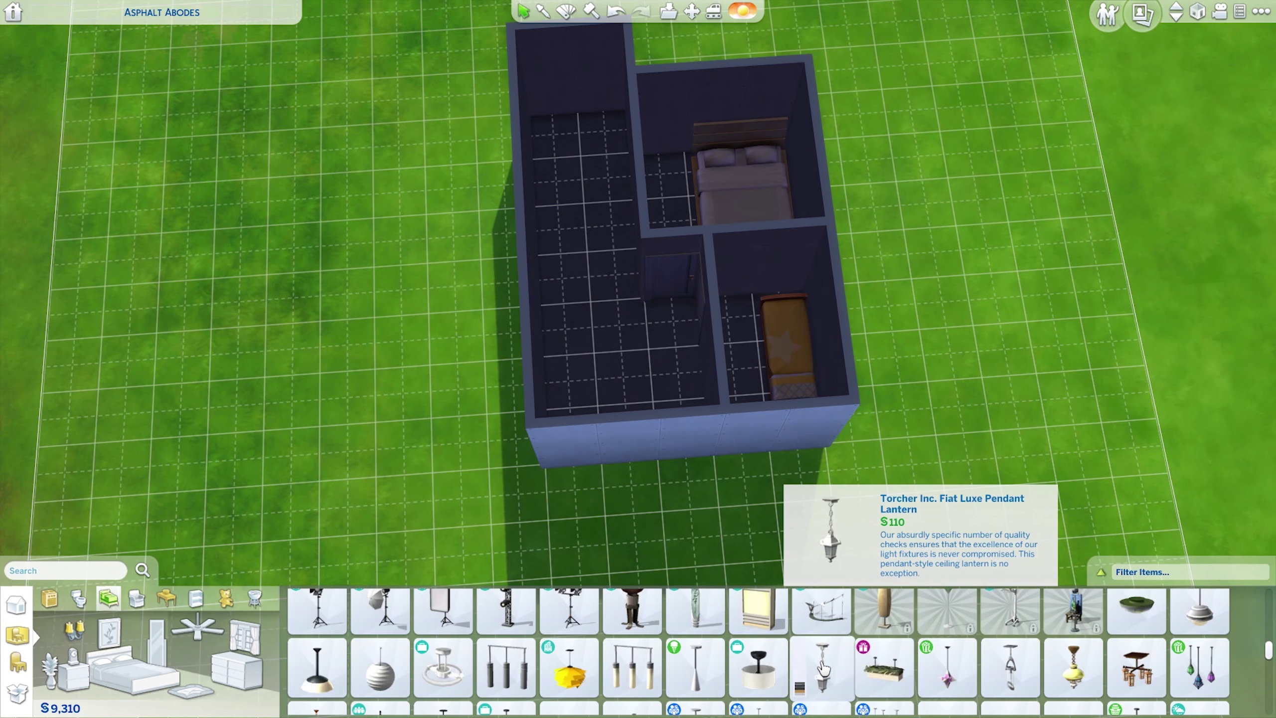
pyautogui.click(551, 698)
pyautogui.click(618, 227)
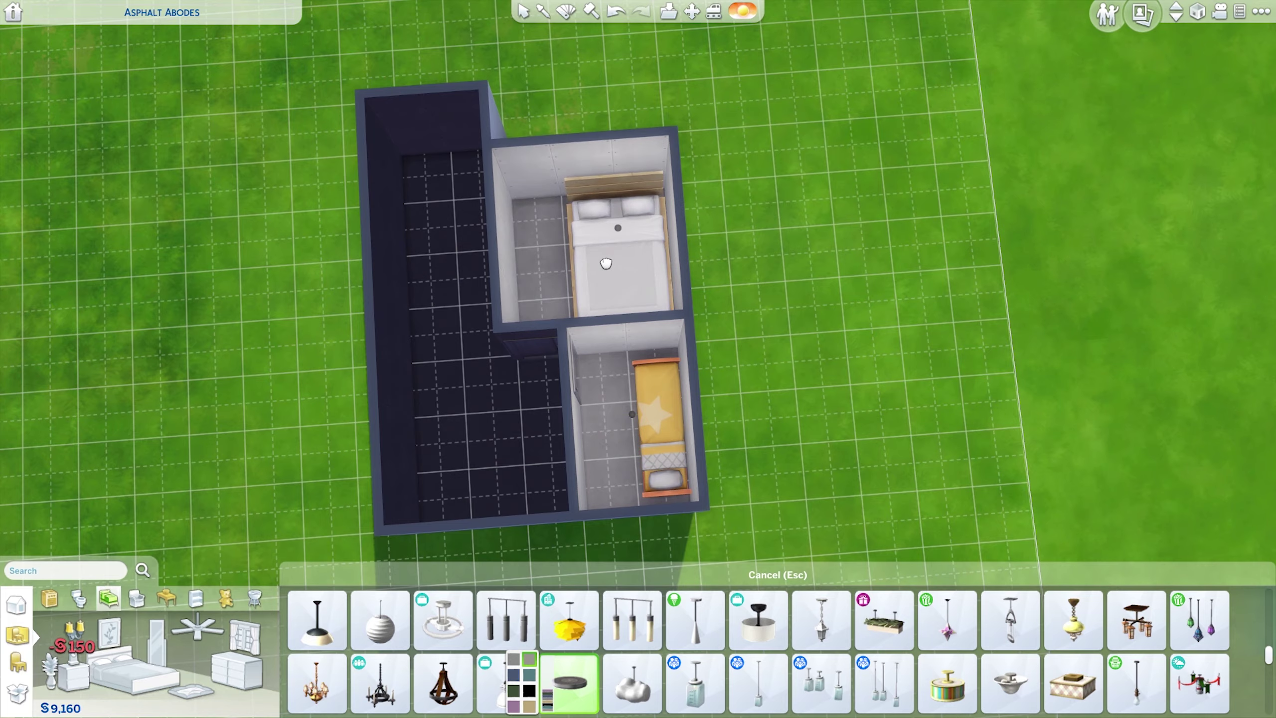
pyautogui.click(428, 211)
pyautogui.click(462, 430)
pyautogui.press('Escape')
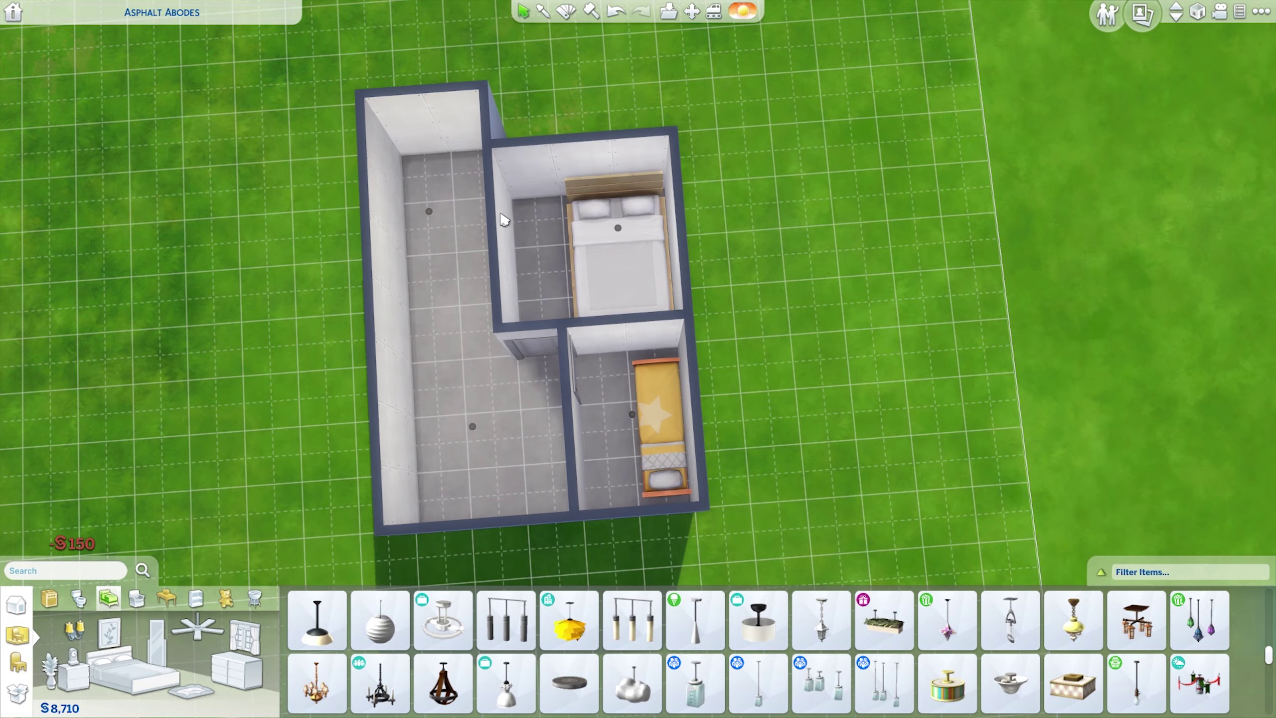
pyautogui.scroll(3, 503, 241)
pyautogui.scroll(-3, 495, 207)
# Step: Place a Kid's Door on a wall, then demolish the misplaced one
pyautogui.click(16, 604)
pyautogui.click(201, 666)
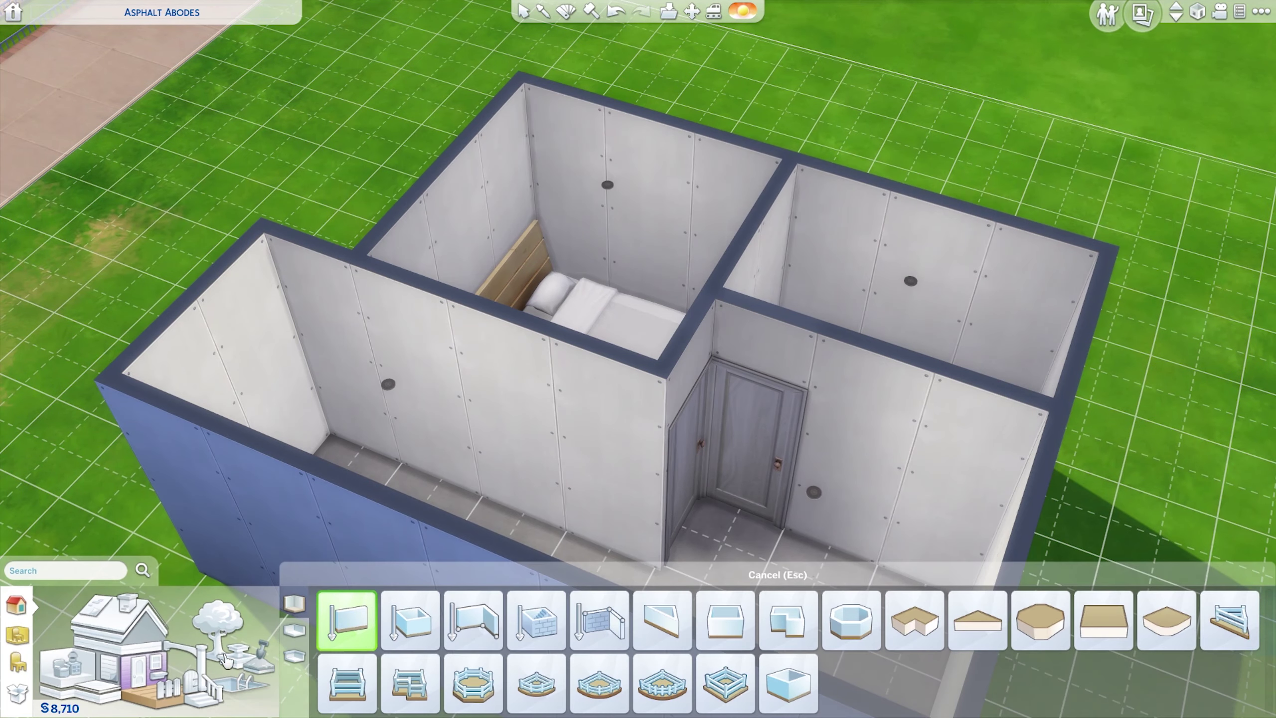
pyautogui.click(708, 619)
pyautogui.click(883, 470)
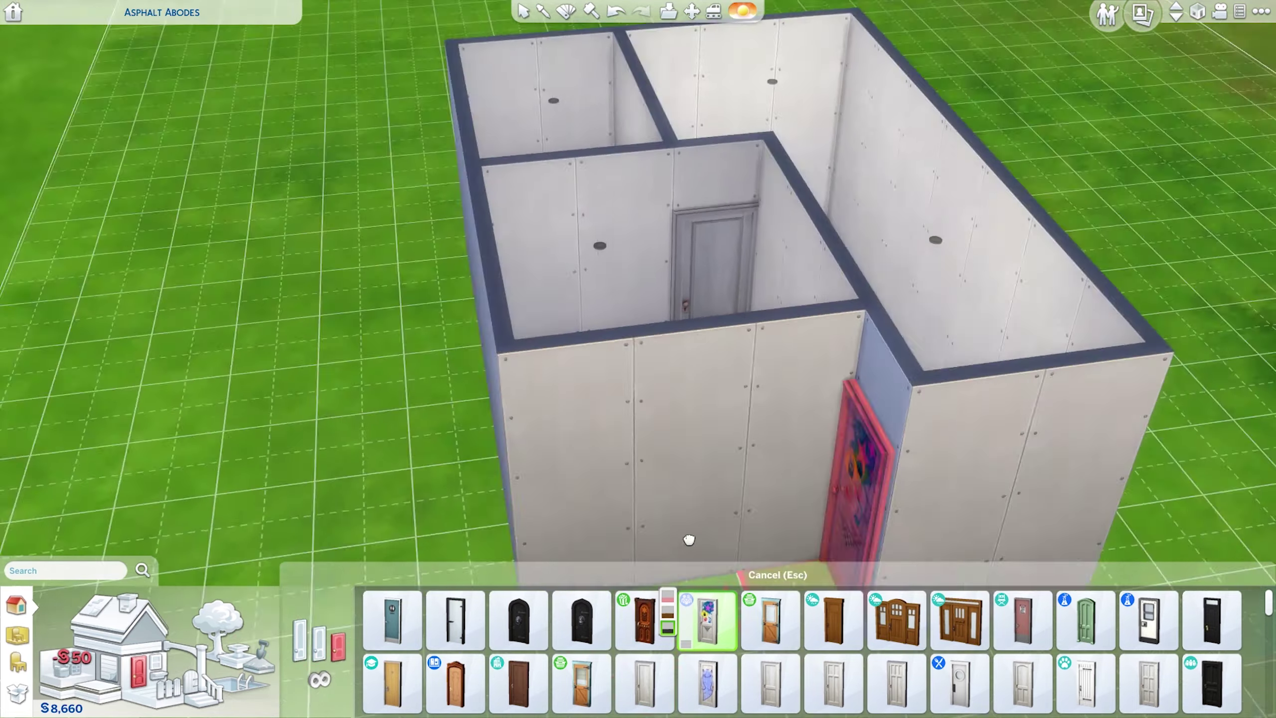
pyautogui.press('k')
pyautogui.click(684, 453)
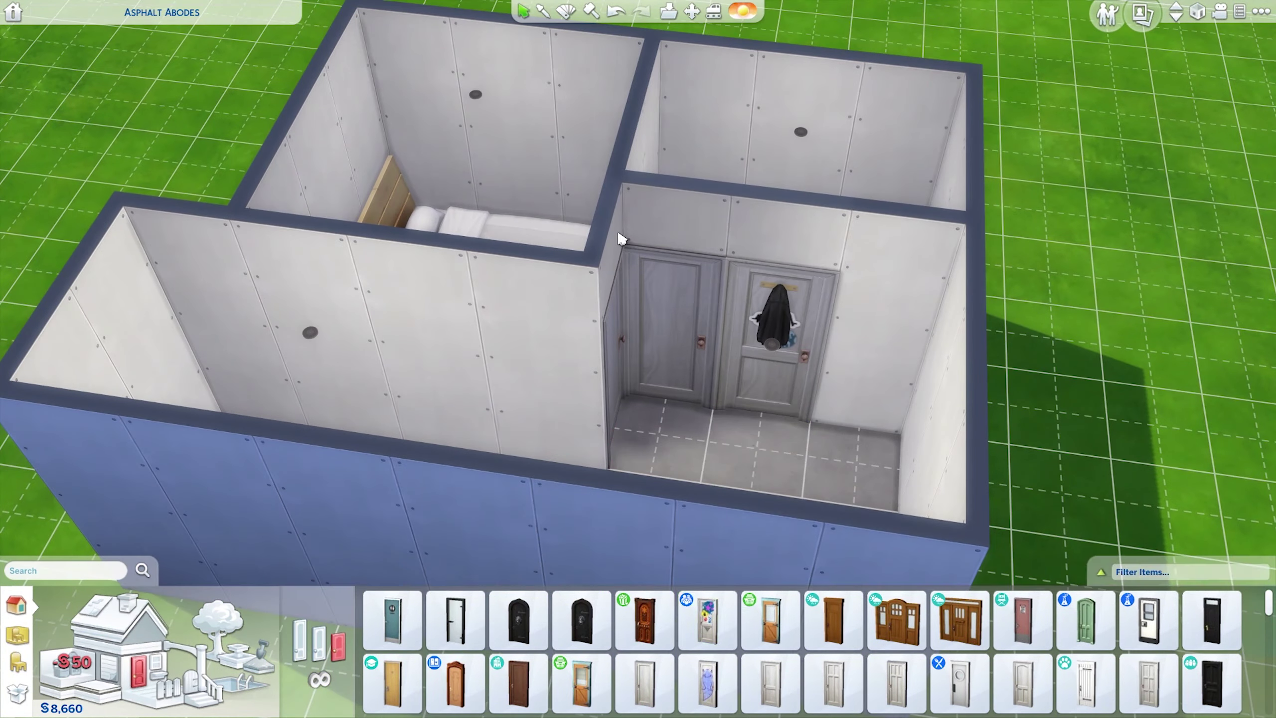
# Step: Fit the Kid's Door on the kids' bedroom wall and give it the floral style
pyautogui.click(711, 347)
pyautogui.press('Escape')
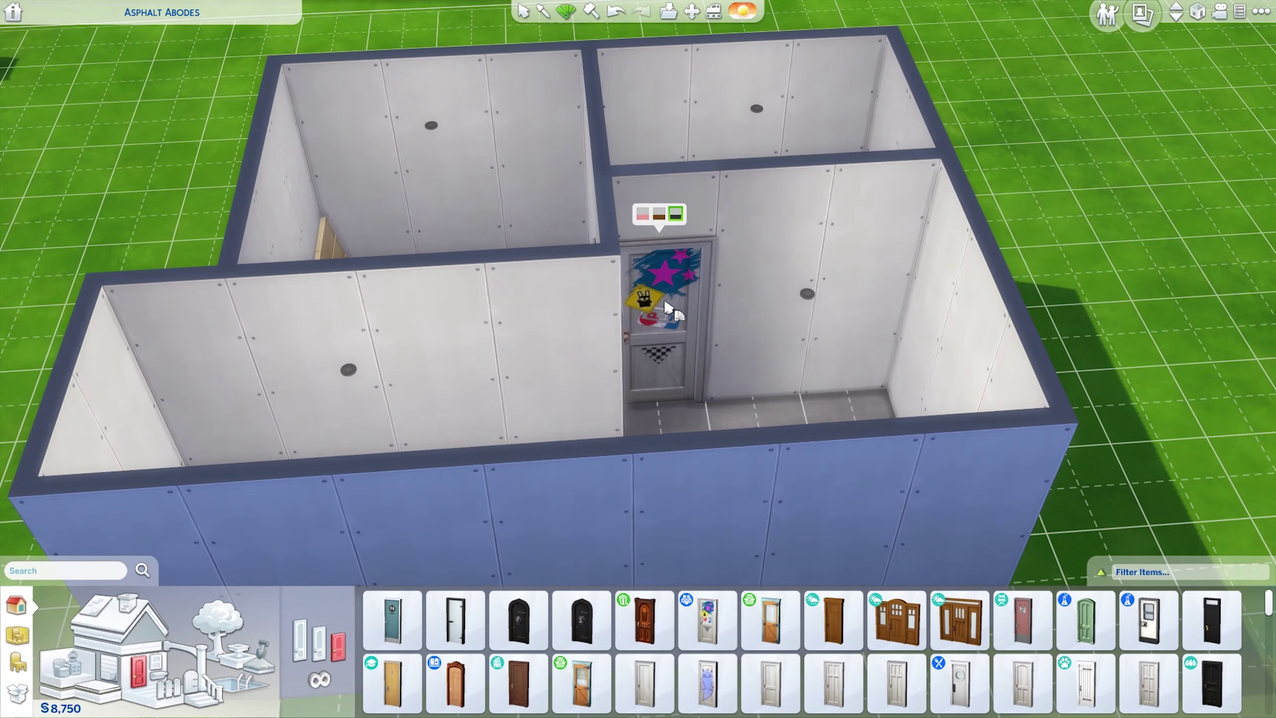
pyautogui.click(647, 211)
pyautogui.press('Escape')
pyautogui.press('e')
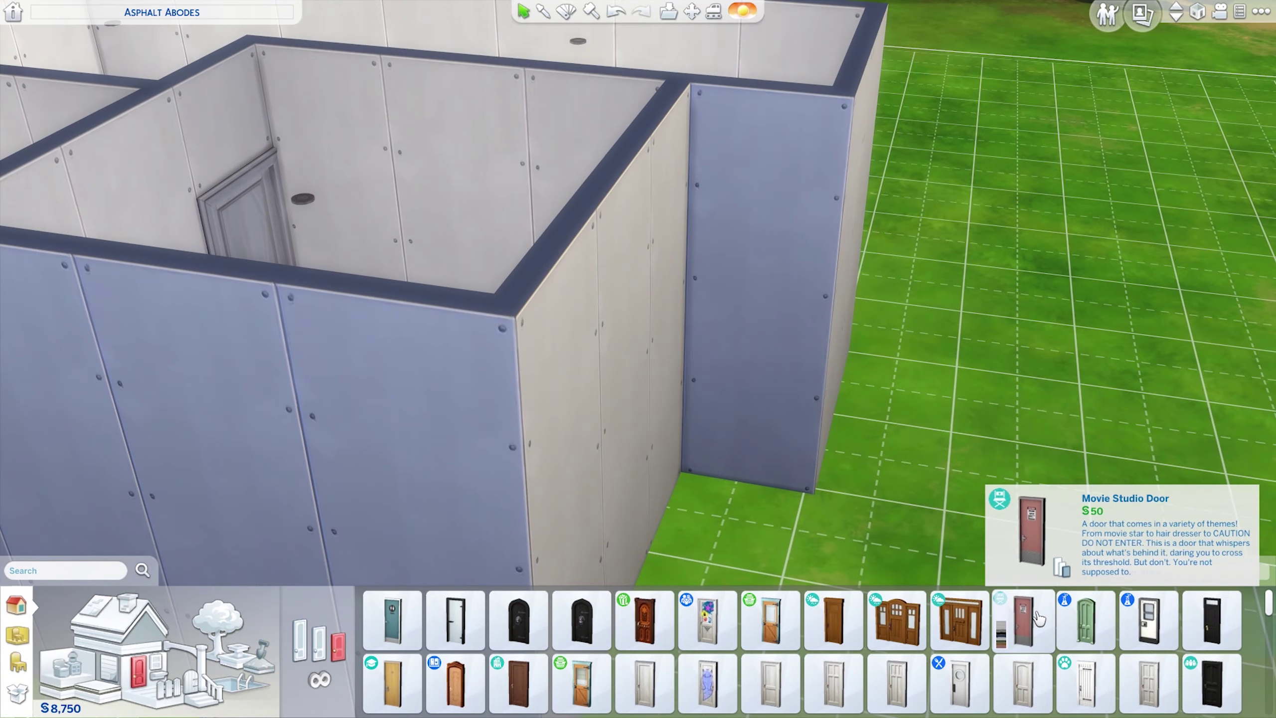
pyautogui.scroll(-1, 653, 689)
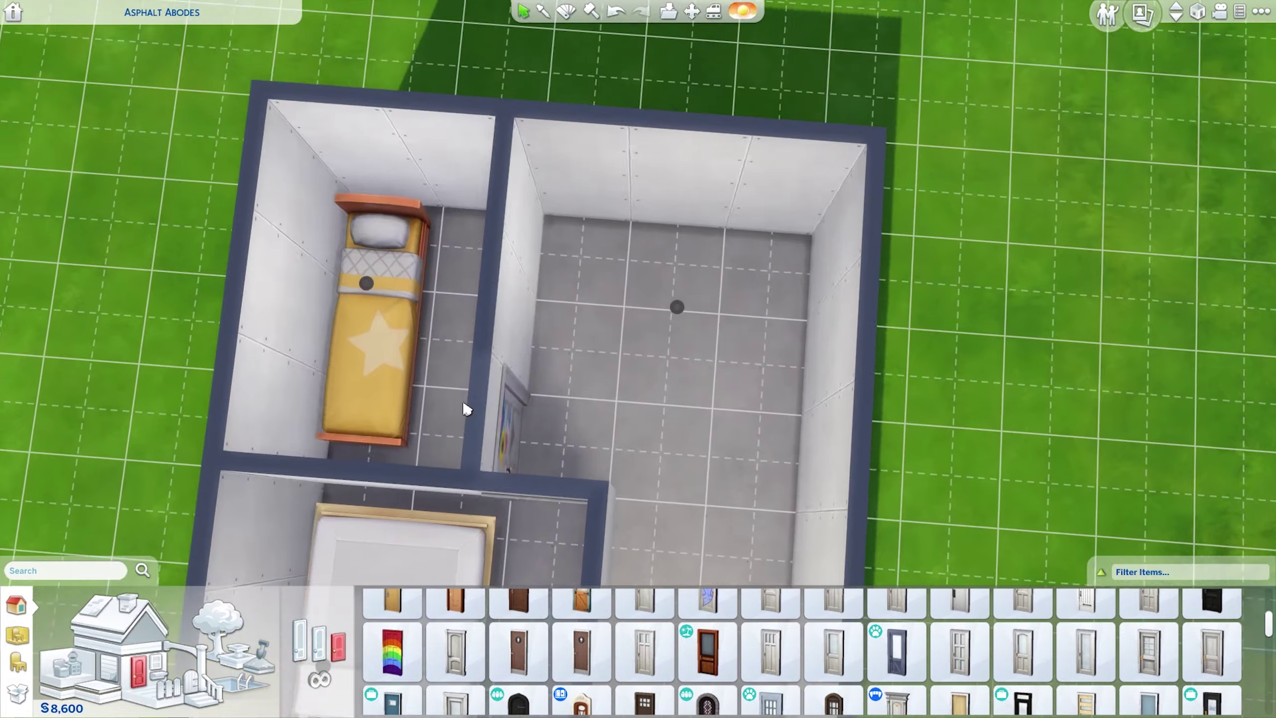
pyautogui.scroll(2, 607, 418)
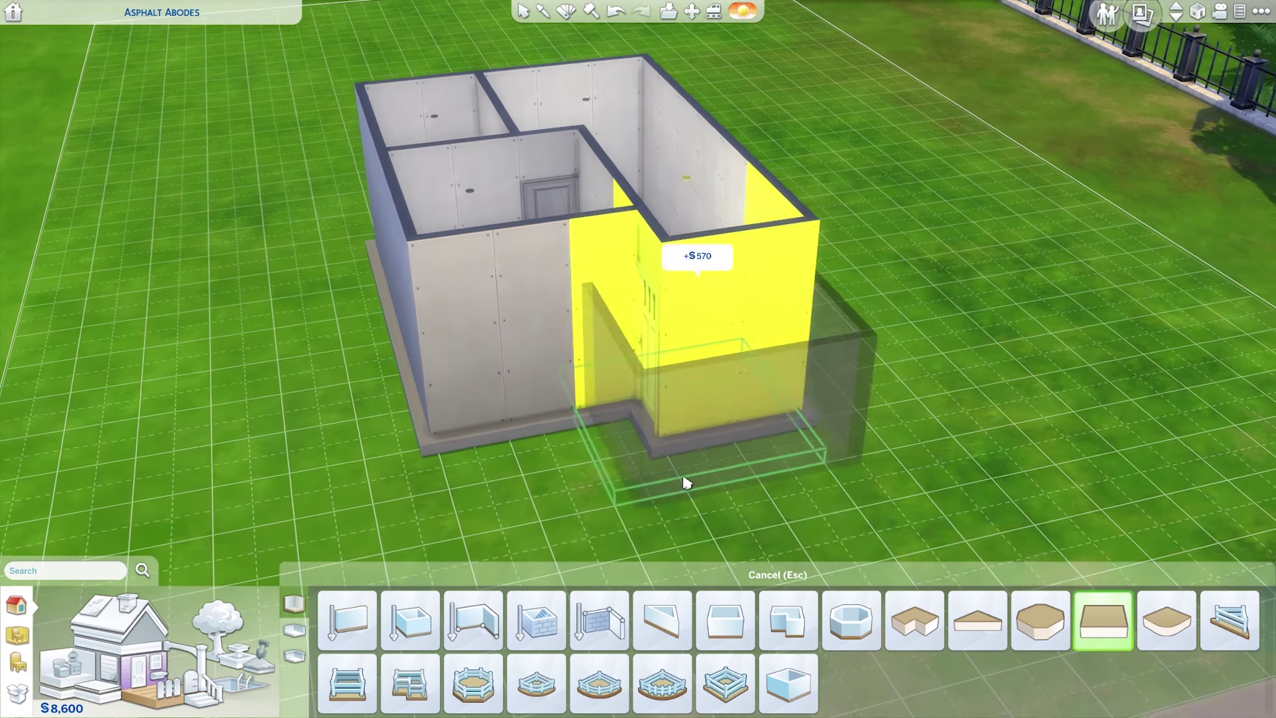
# Step: Move the steps to the platform's front edge, widen them to three tiles and centre them
pyautogui.scroll(-5, 706, 457)
pyautogui.scroll(4, 607, 519)
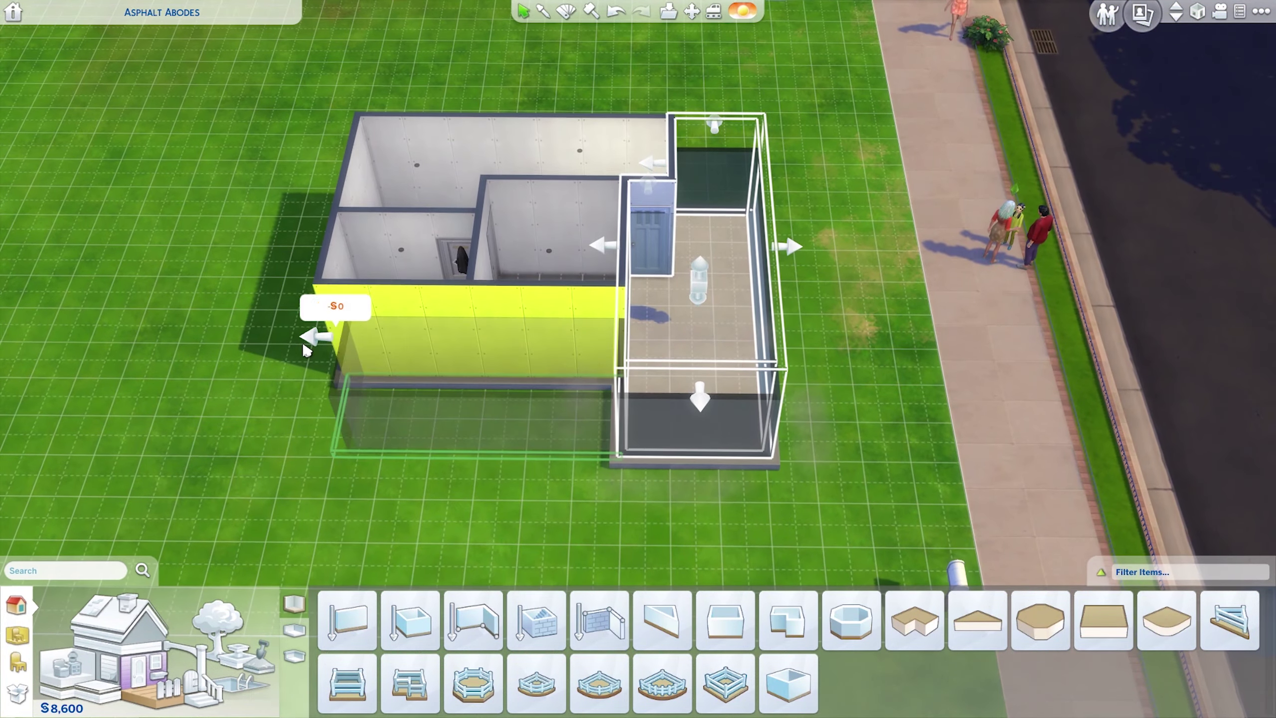
pyautogui.scroll(-4, 447, 297)
pyautogui.press('.')
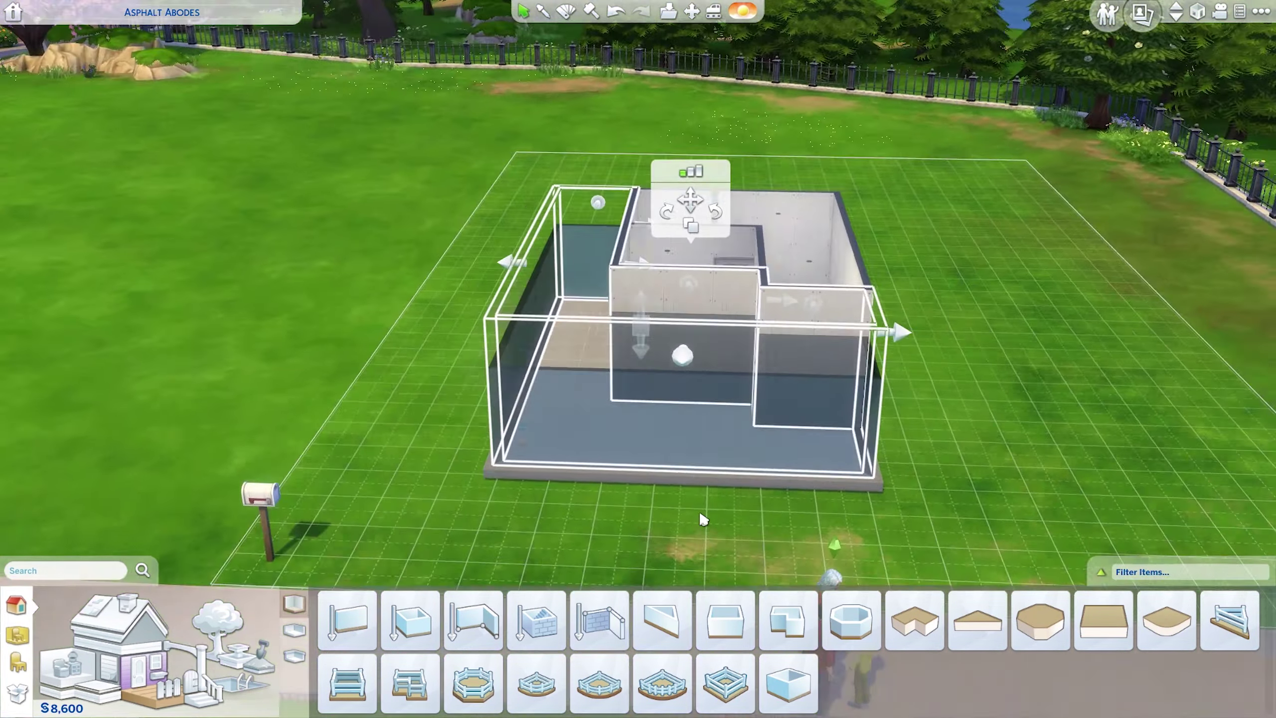
pyautogui.scroll(4, 621, 342)
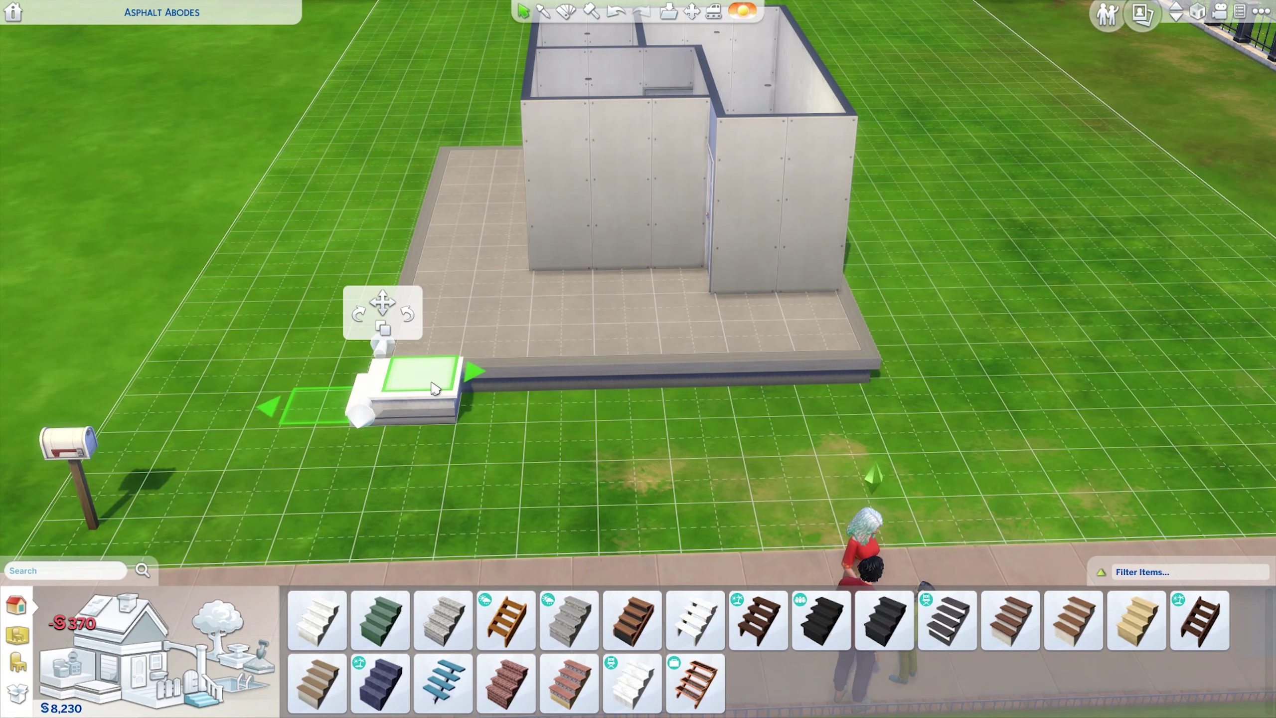
pyautogui.moveTo(384, 310); pyautogui.dragTo(524, 395)
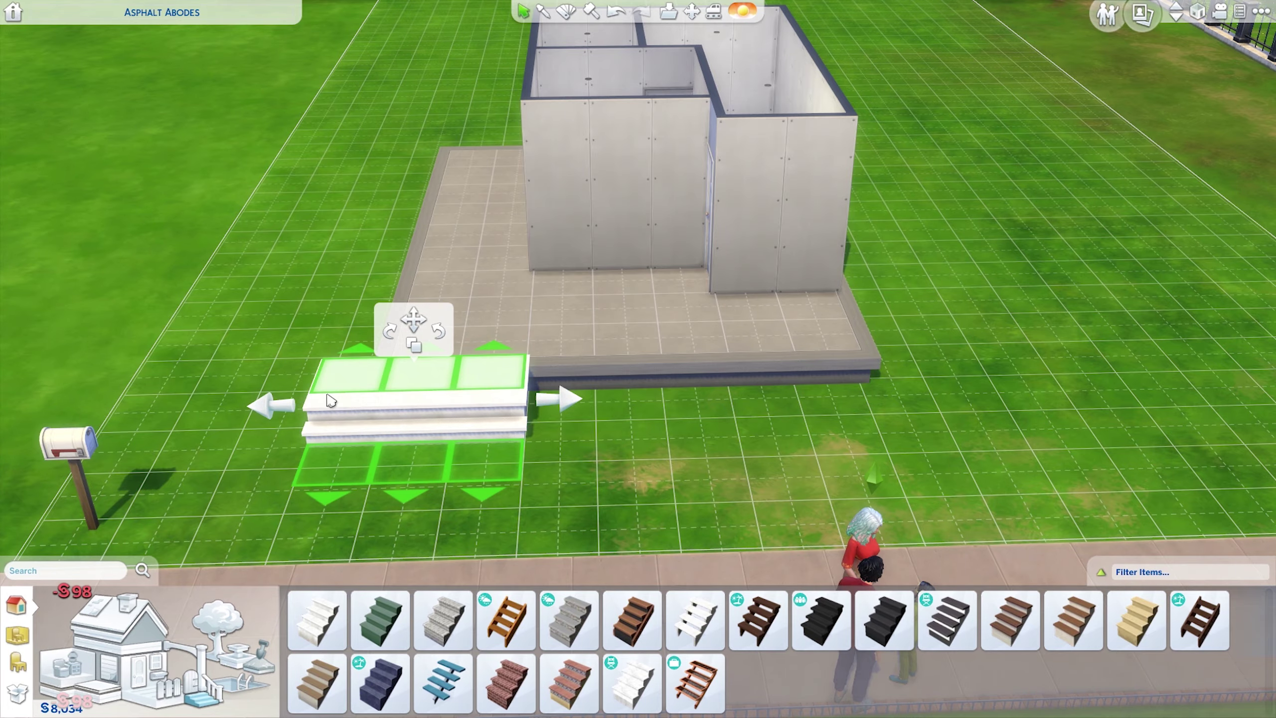
pyautogui.moveTo(329, 400); pyautogui.dragTo(653, 387)
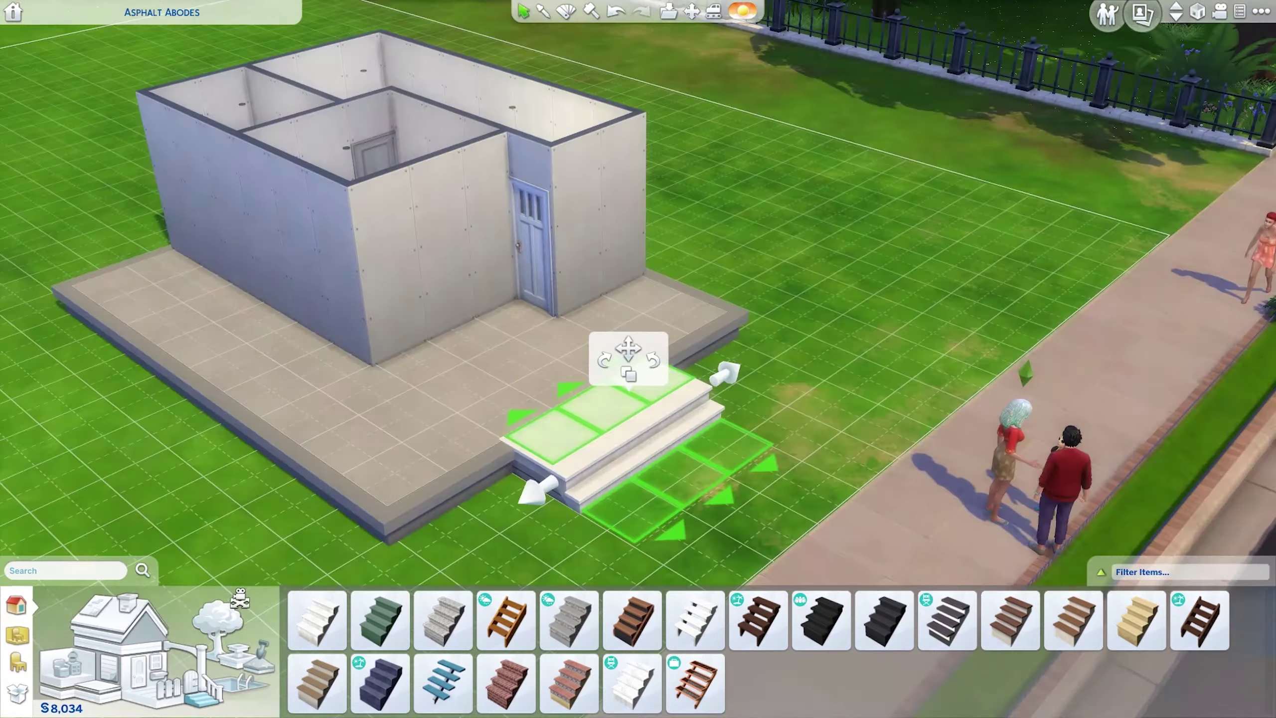
pyautogui.moveTo(593, 432); pyautogui.dragTo(541, 433)
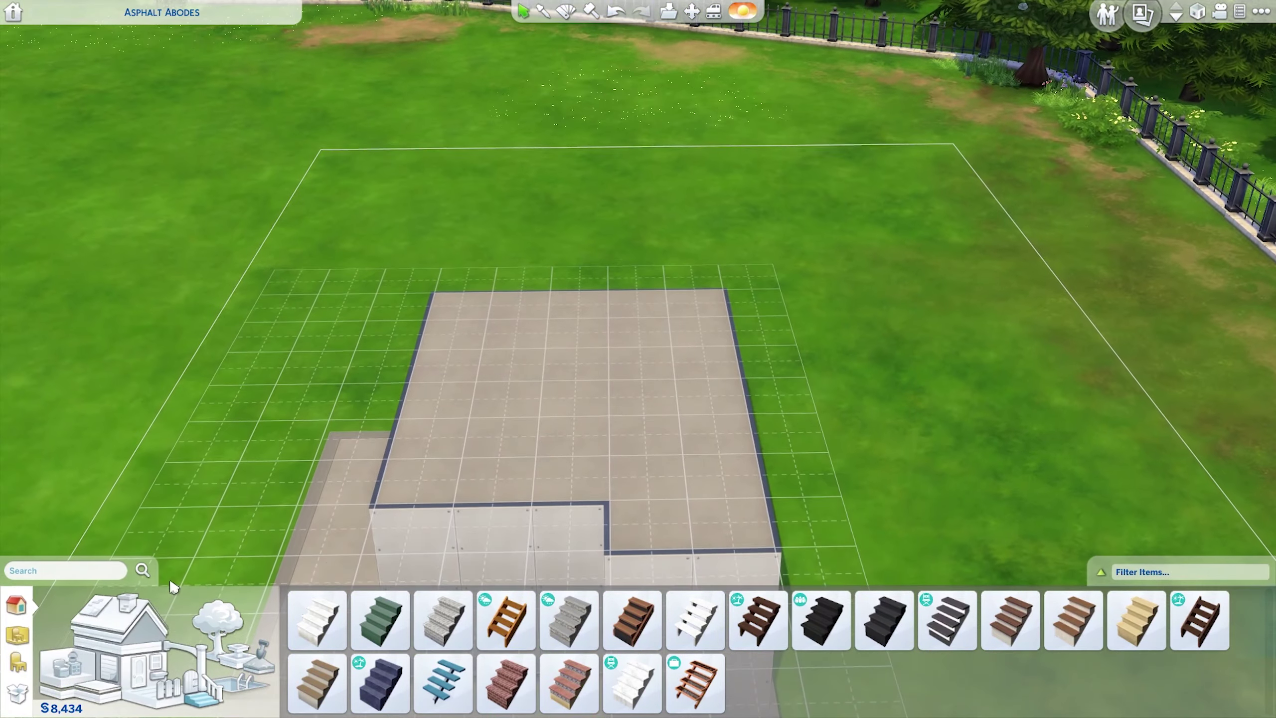
# Step: Drag a gable roof into position and set it down over the main house
pyautogui.click(151, 611)
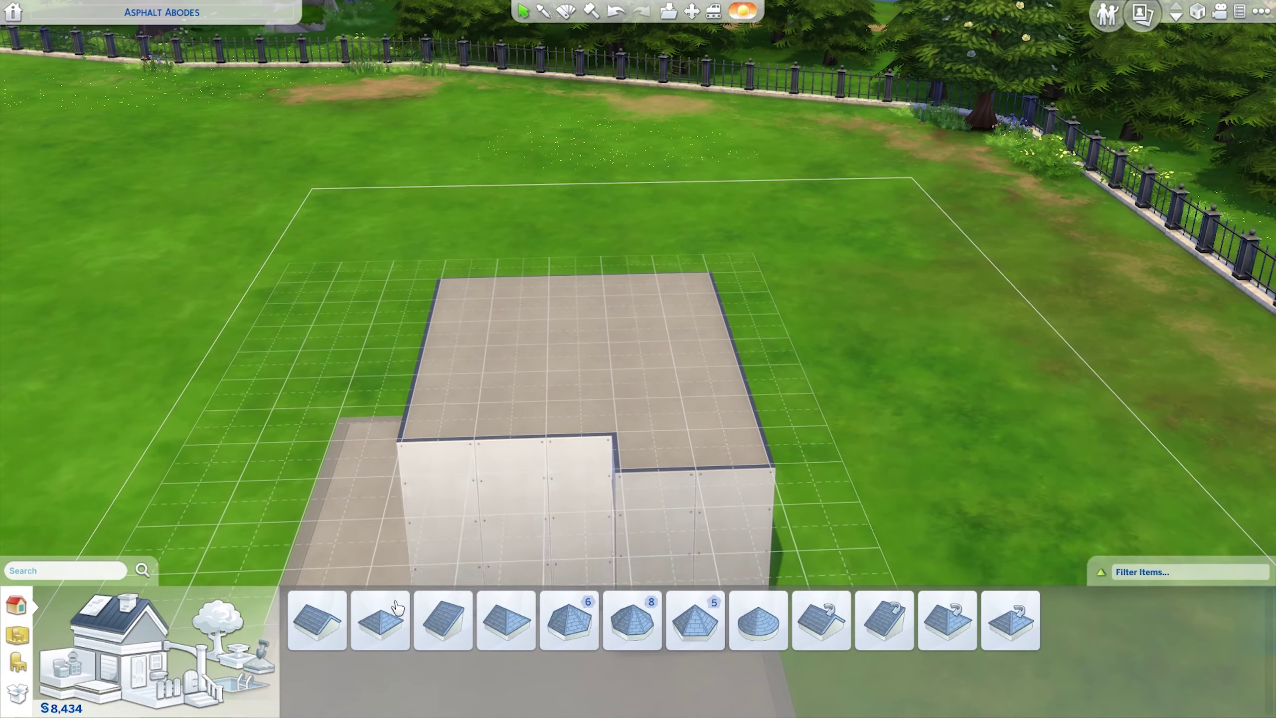
pyautogui.scroll(-5, 576, 447)
pyautogui.click(442, 620)
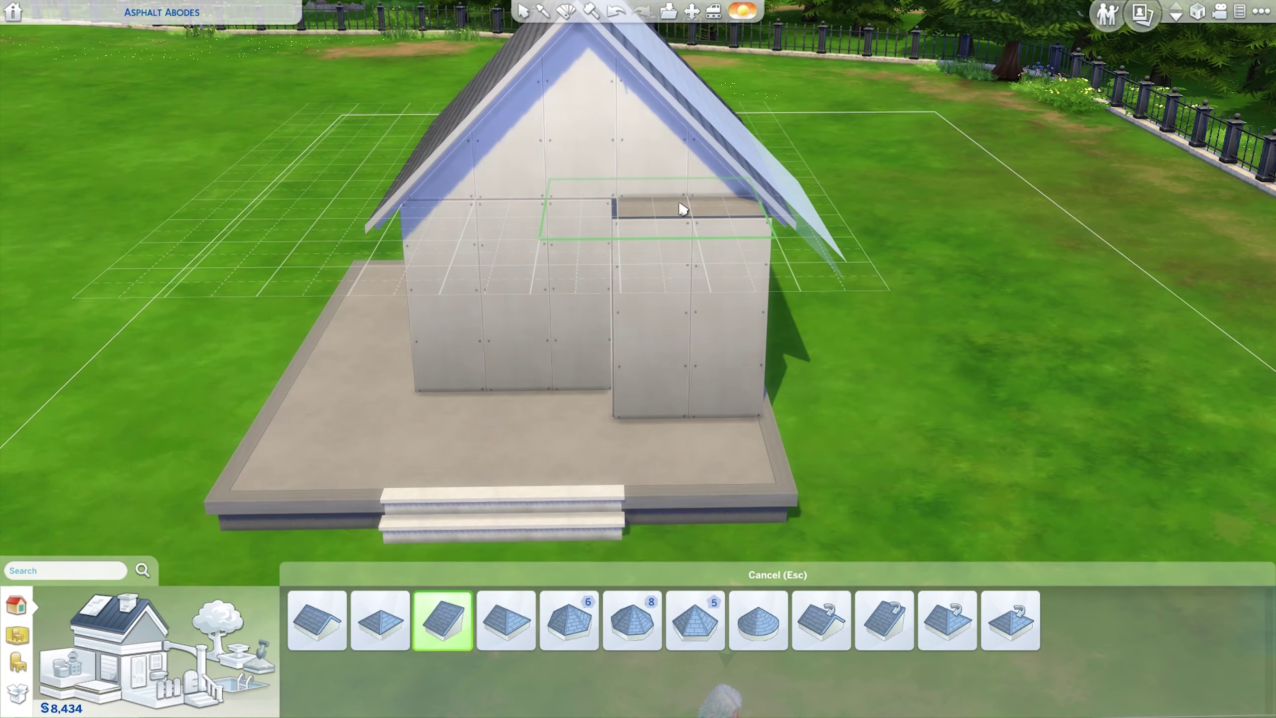
pyautogui.moveTo(684, 205); pyautogui.dragTo(745, 213)
pyautogui.click(651, 113)
pyautogui.scroll(-3, 651, 113)
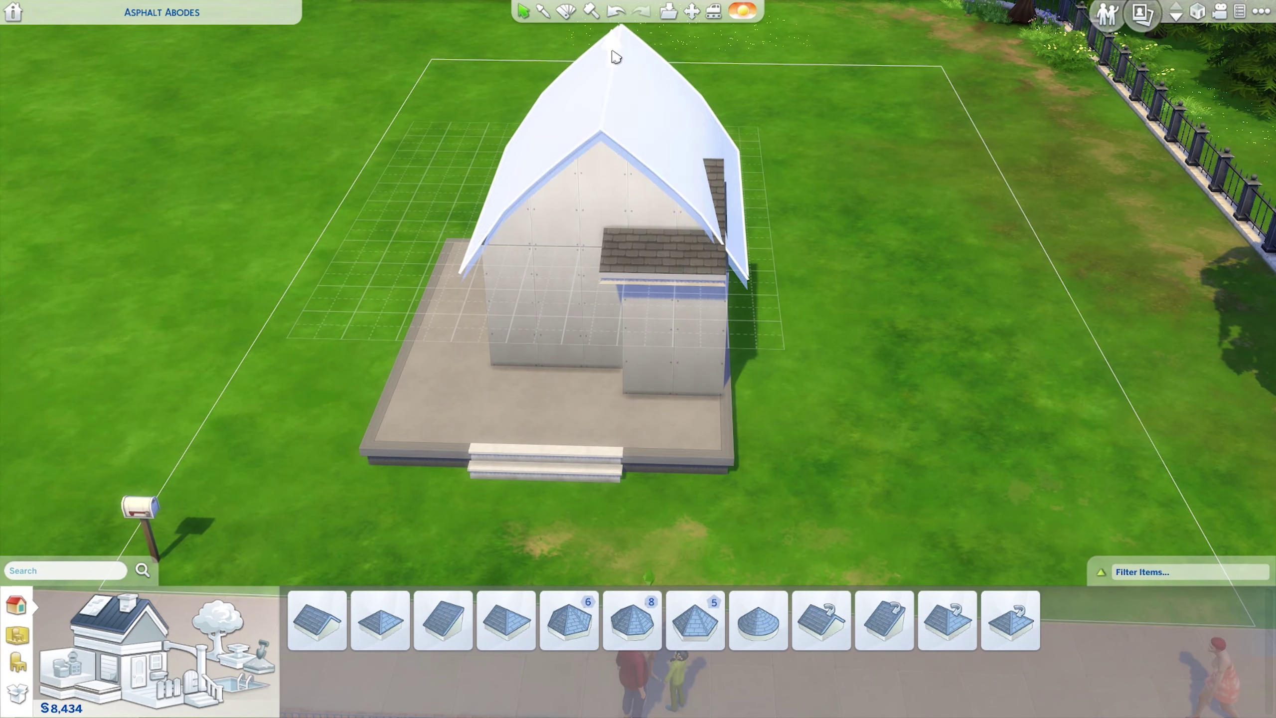
pyautogui.click(616, 57)
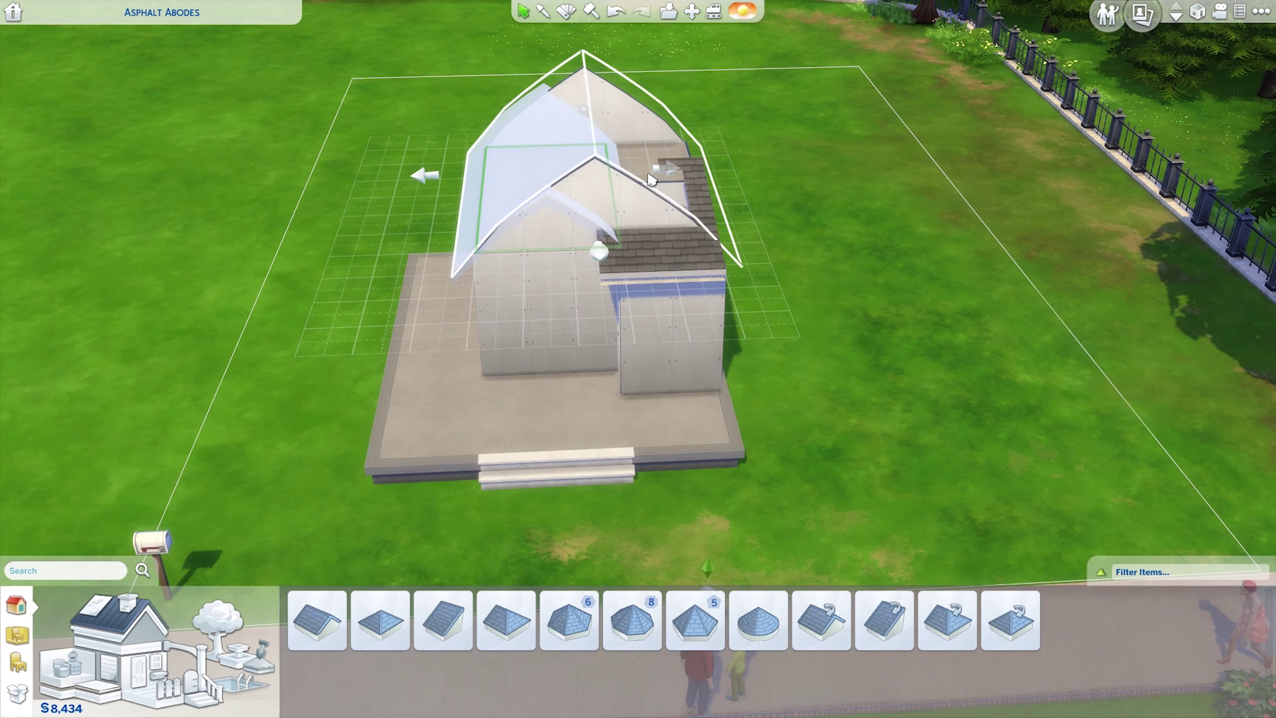
# Step: Select the main gable roof, check it from several angles and bring up the roof patterns
pyautogui.press('e')
pyautogui.press('e')
pyautogui.click(594, 178)
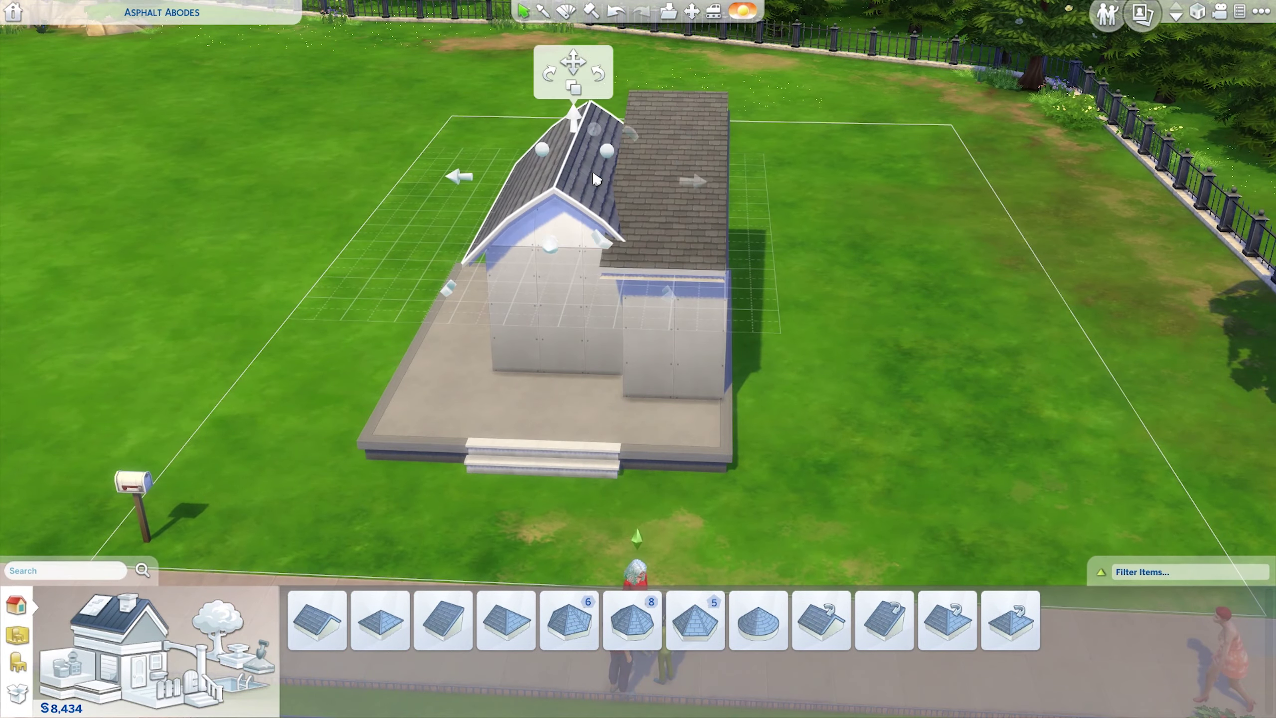
pyautogui.press('e')
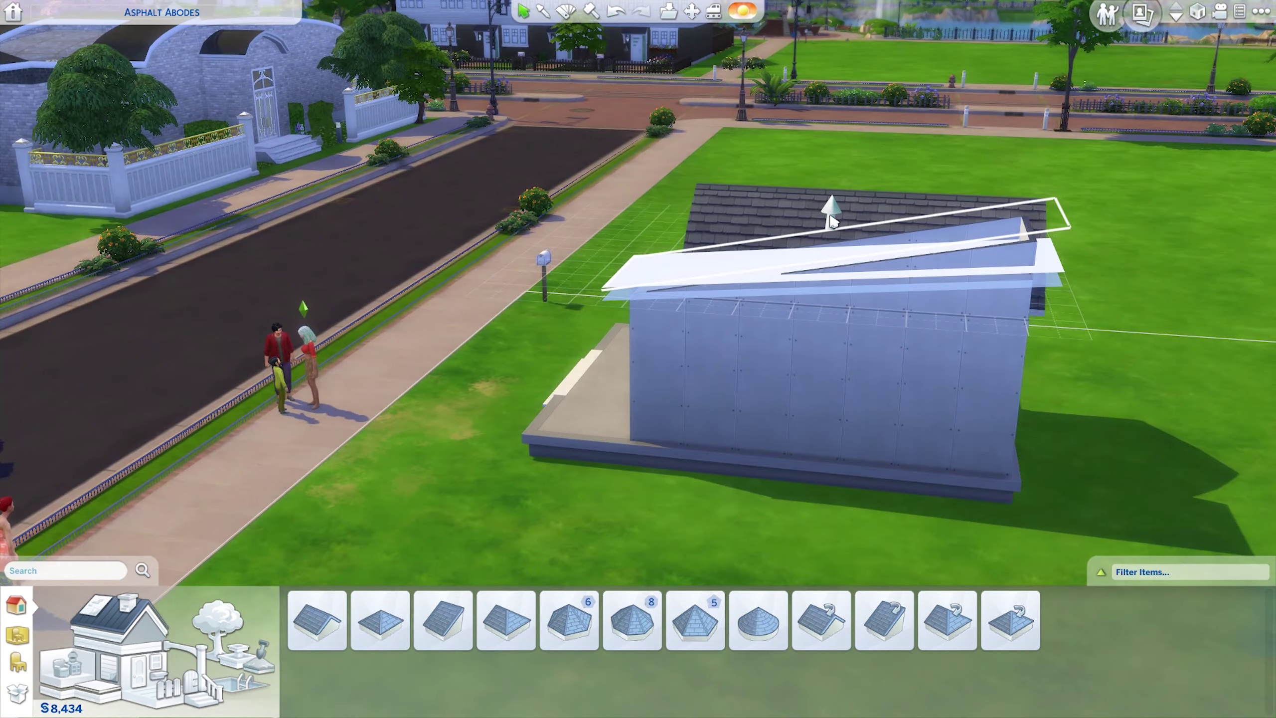
pyautogui.press('q')
pyautogui.press('e')
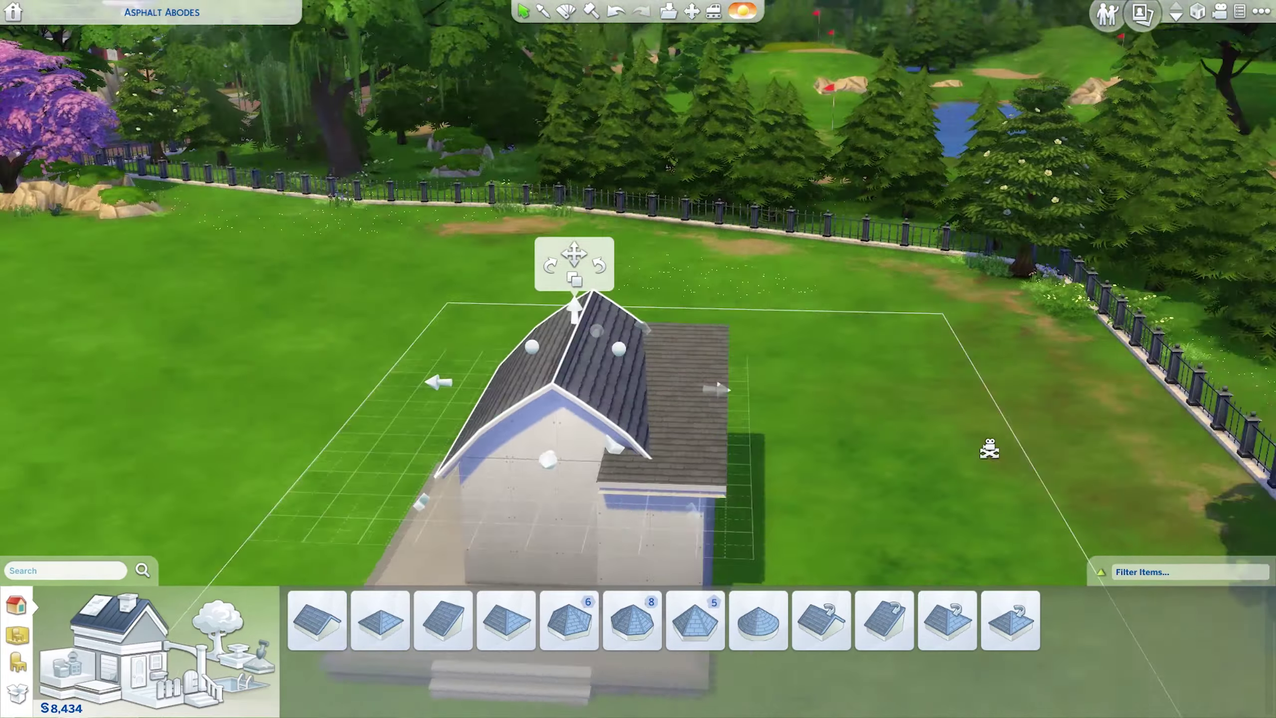
pyautogui.press('e')
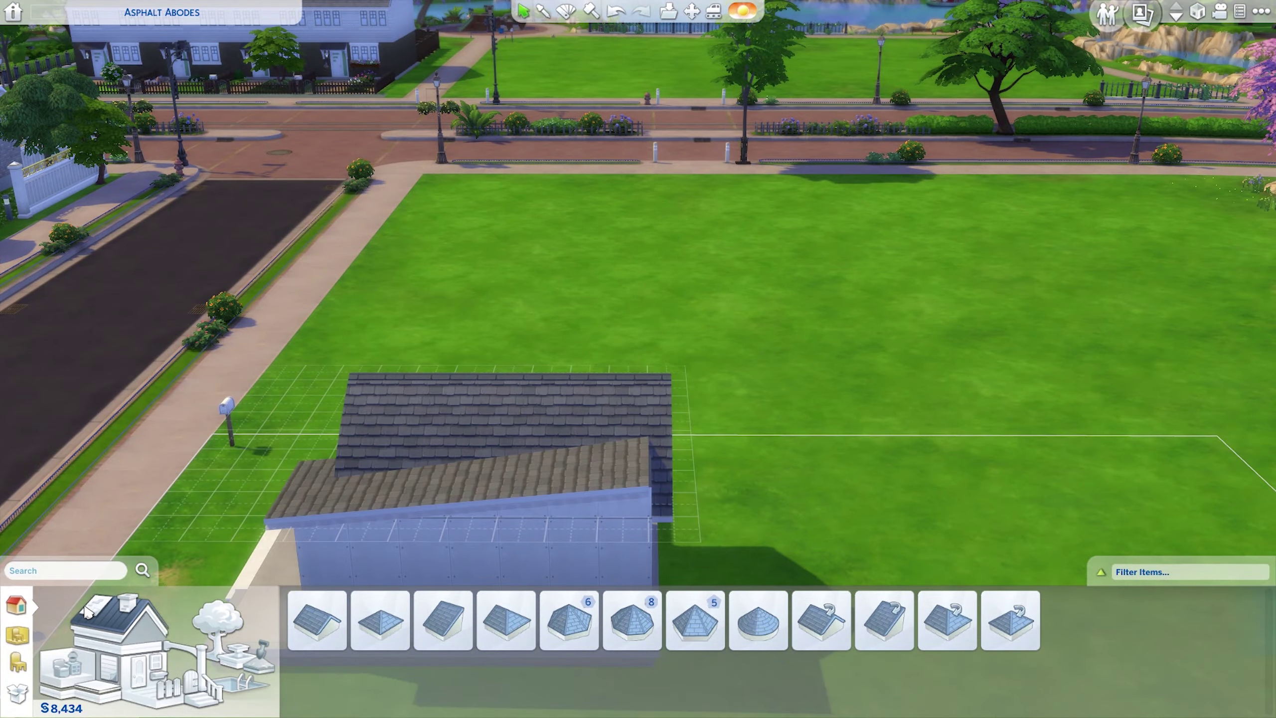
pyautogui.click(86, 611)
pyautogui.press('e')
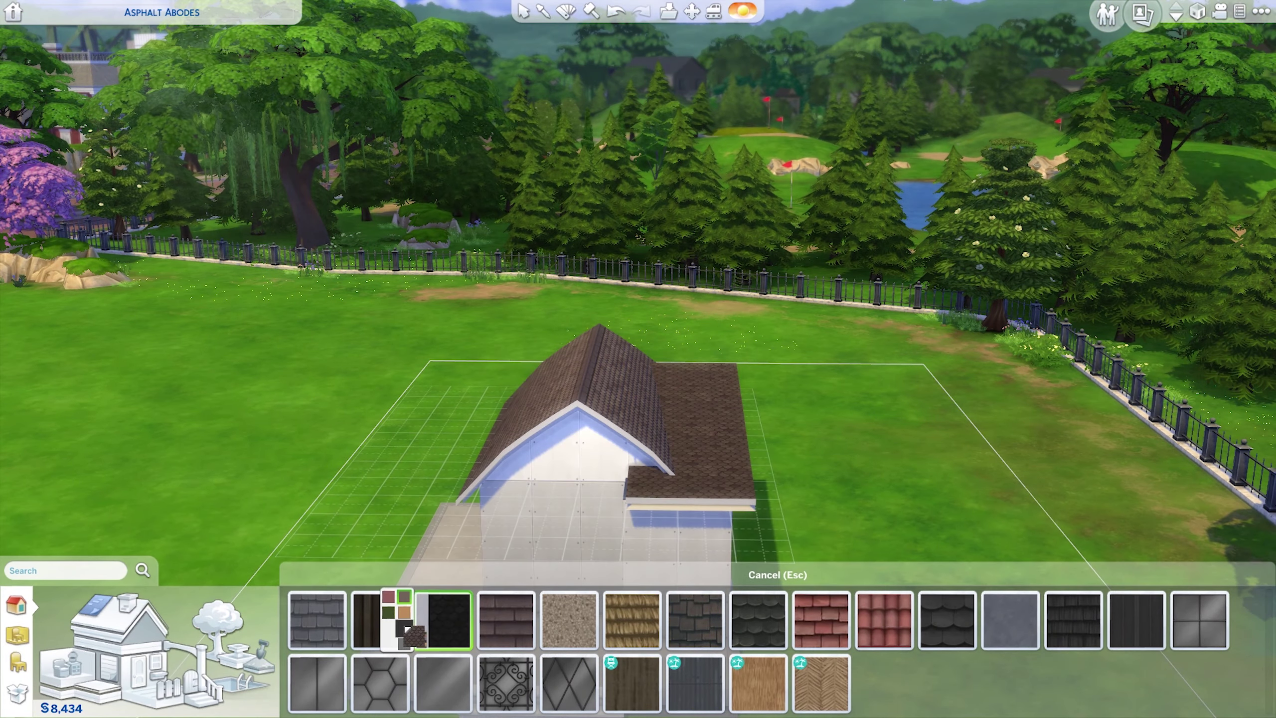
# Step: Apply the brown scalloped shingle pattern and move a gable roof onto the front section
pyautogui.click(403, 597)
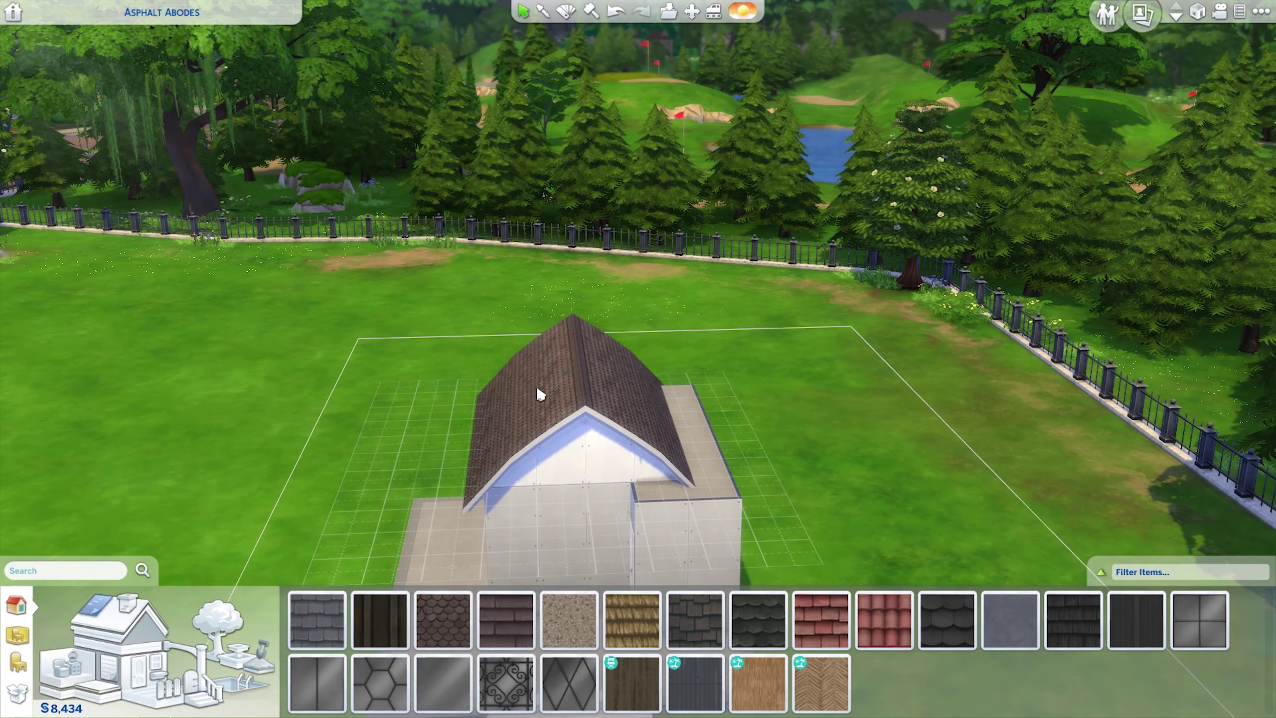
pyautogui.click(540, 397)
pyautogui.moveTo(570, 342); pyautogui.dragTo(587, 422)
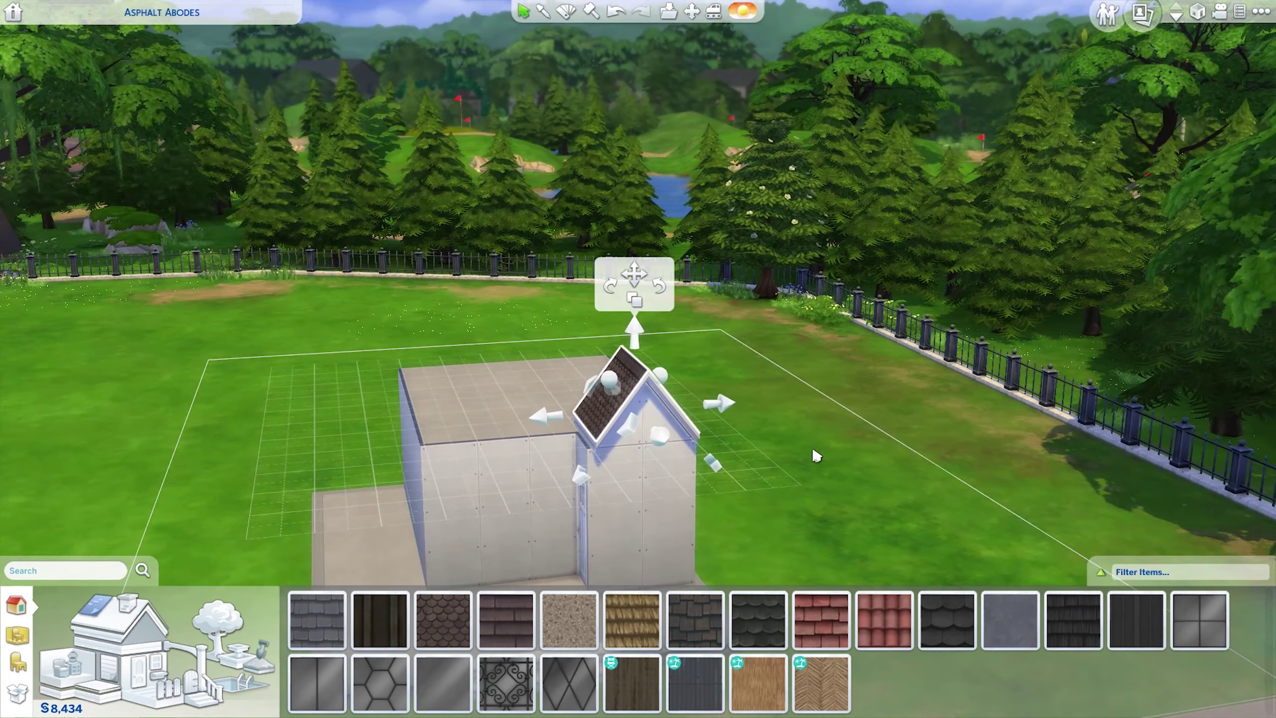
# Step: Place a gable roof reshaped to gambrel and cover it in brown scalloped shingles
pyautogui.click(817, 455)
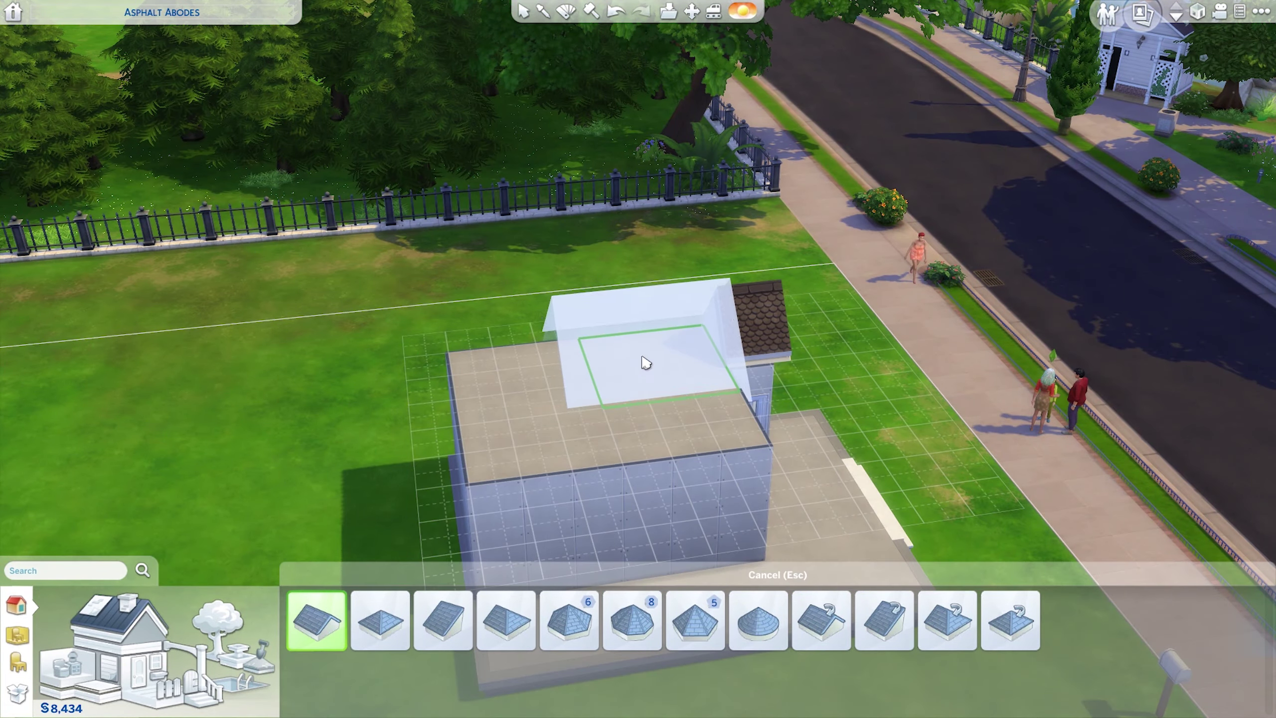
pyautogui.click(646, 362)
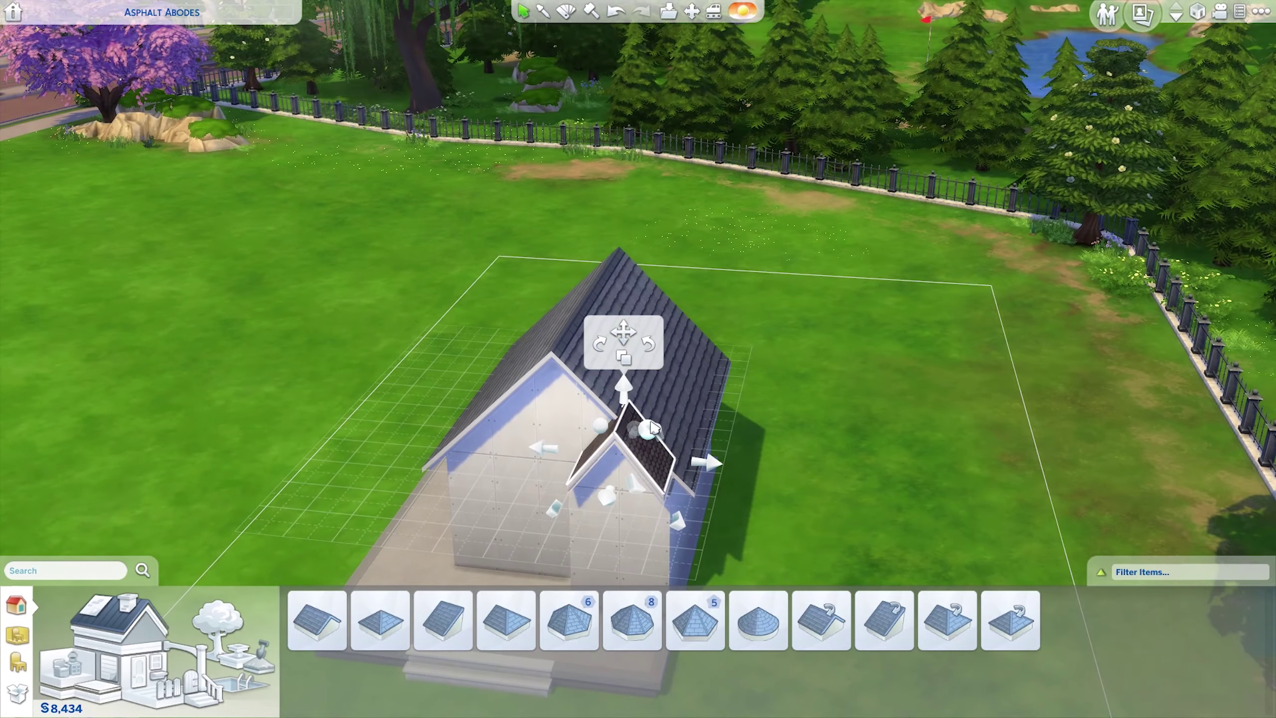
pyautogui.click(457, 577)
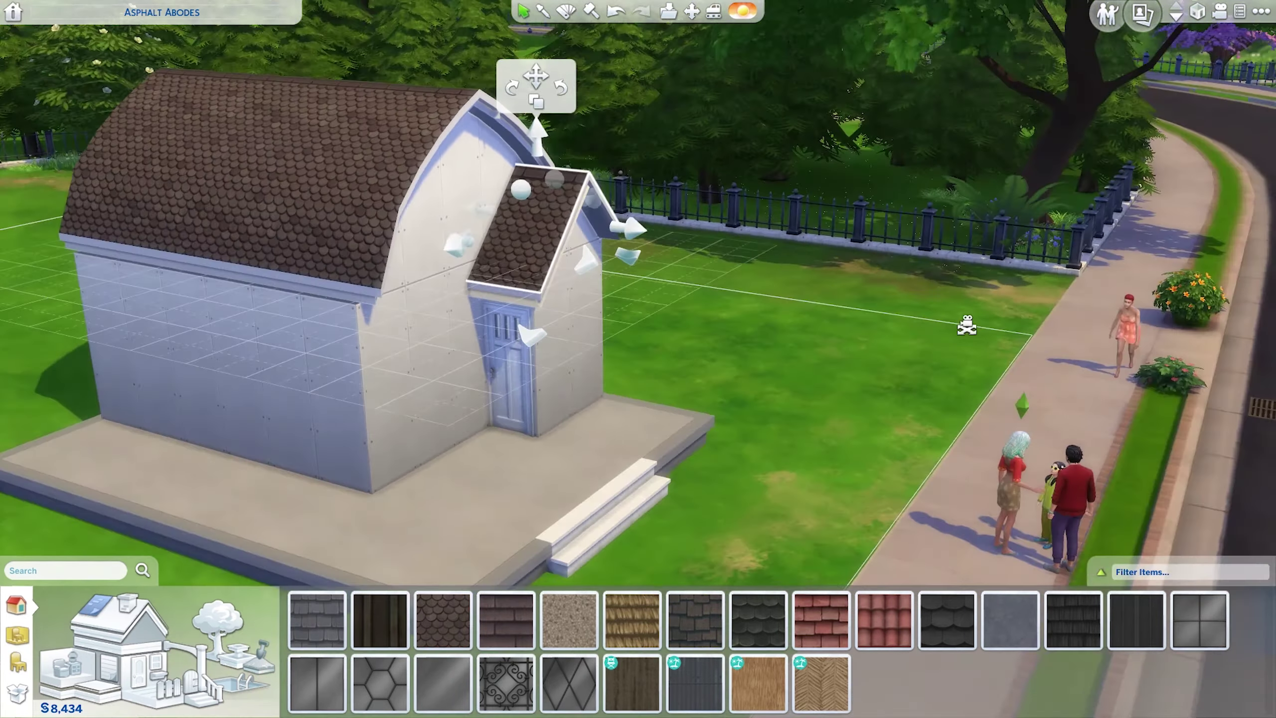
pyautogui.click(379, 619)
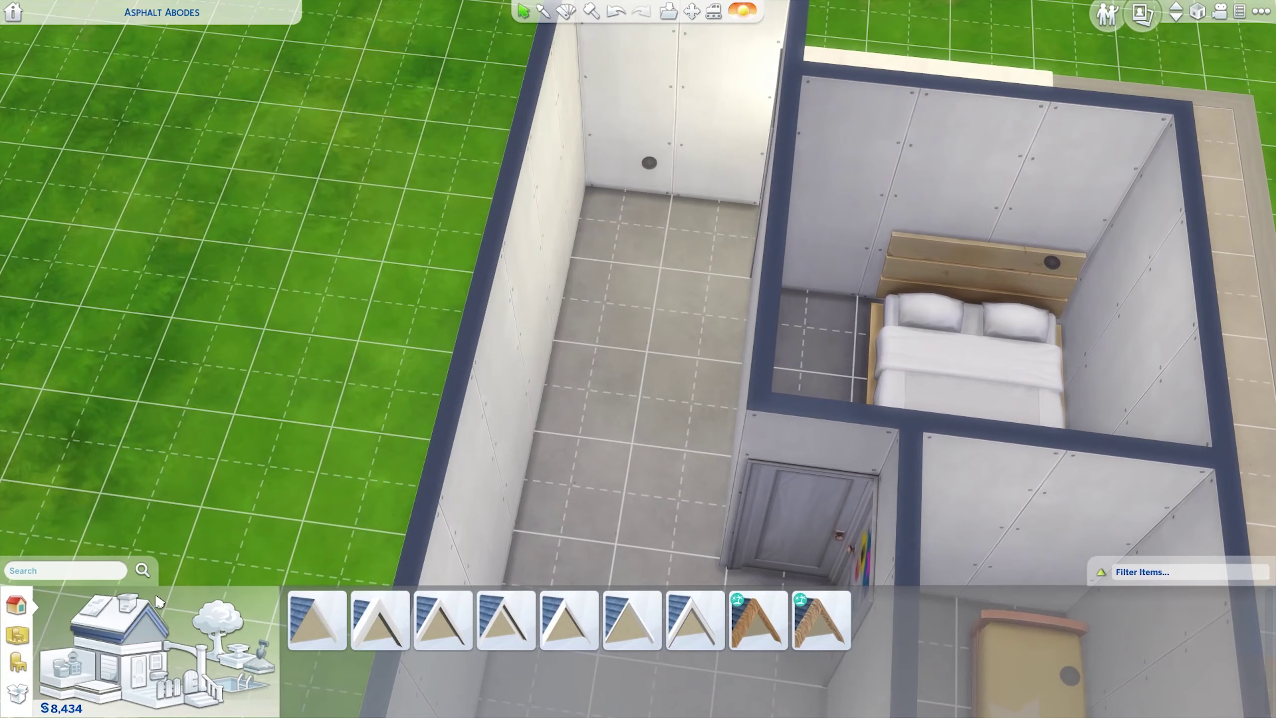
# Step: Place a fridge and counters along the kitchen wall
pyautogui.click(17, 634)
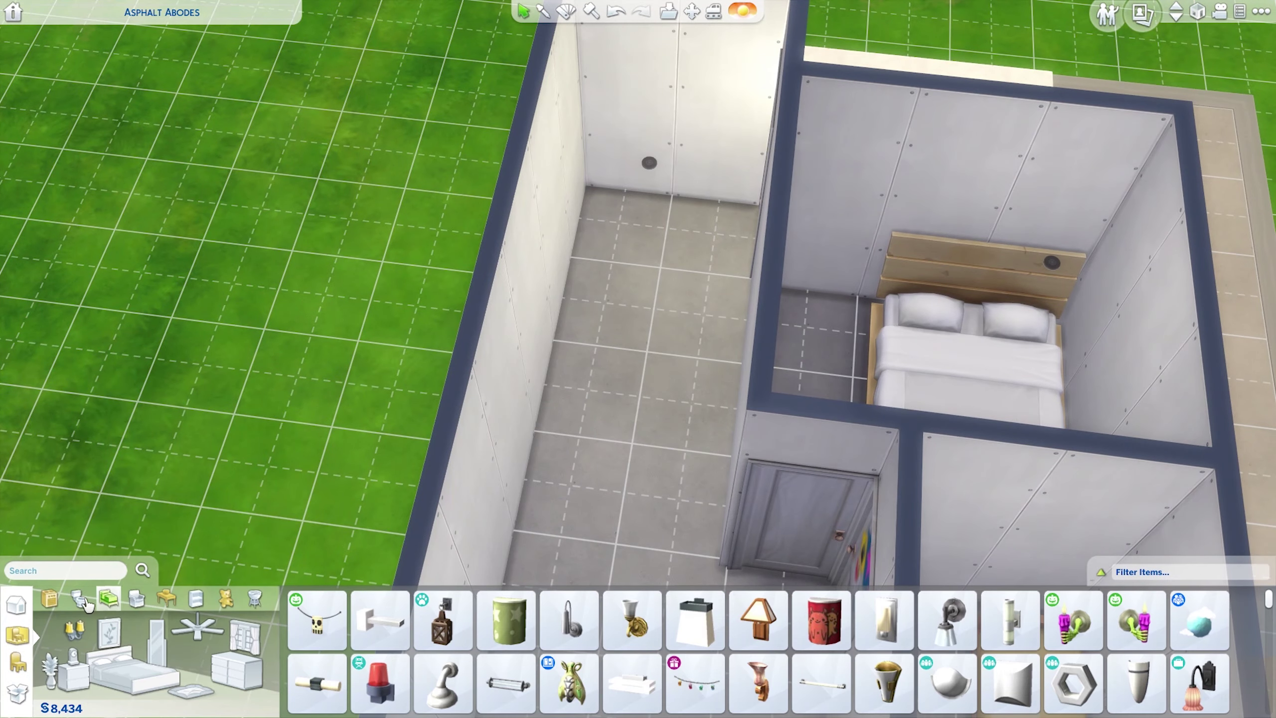
pyautogui.click(50, 598)
pyautogui.click(632, 621)
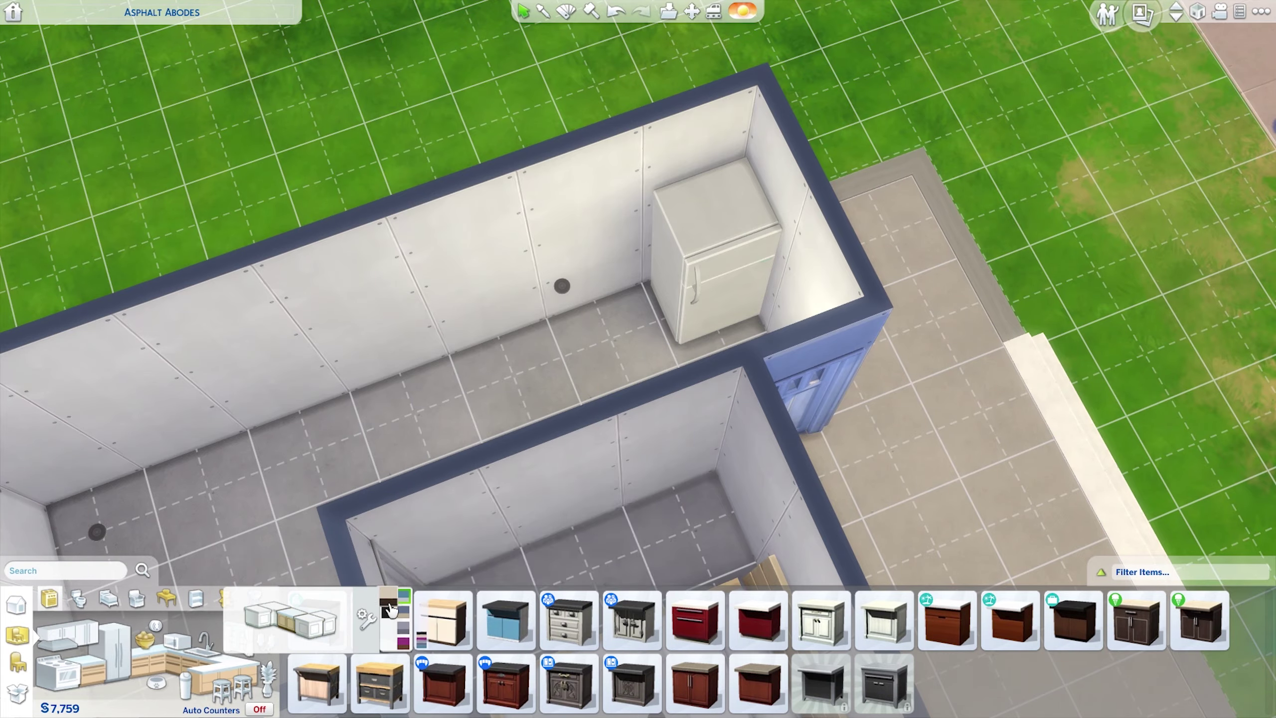
pyautogui.click(444, 620)
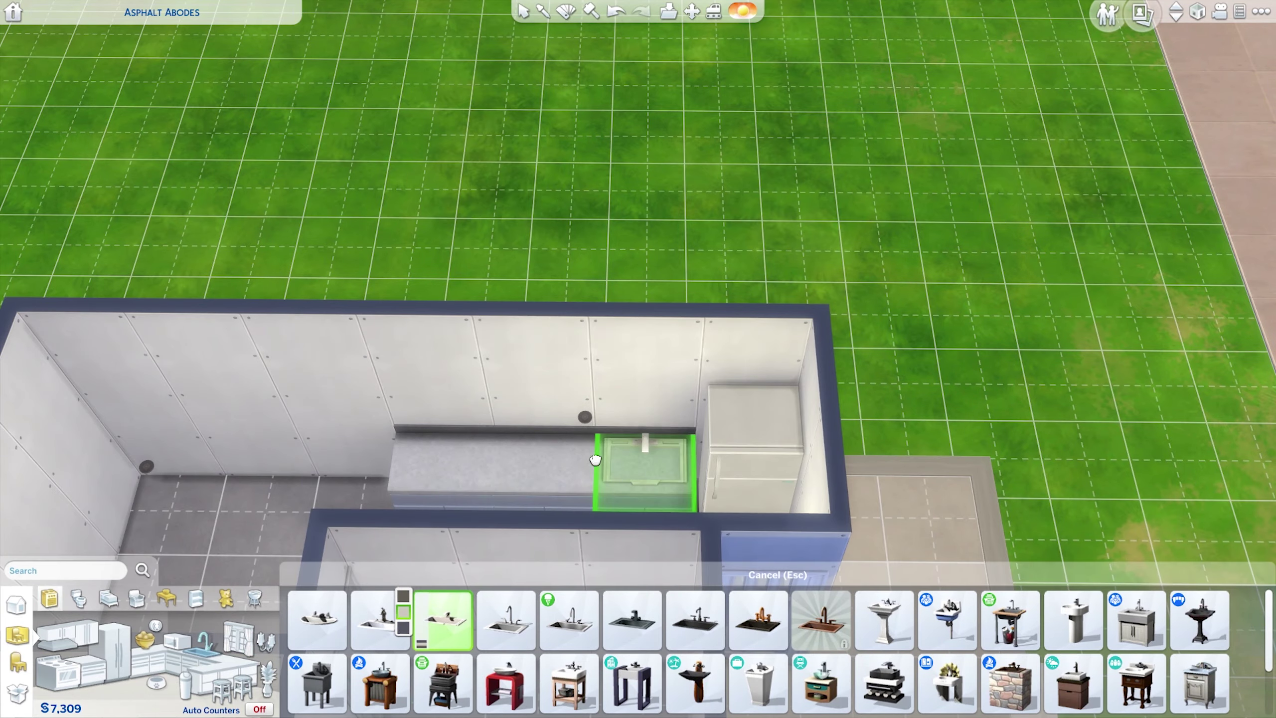
# Step: Add the sink, stove, range hood and lavender upper cabinets, dropping the cabinet that won't fit
pyautogui.click(595, 460)
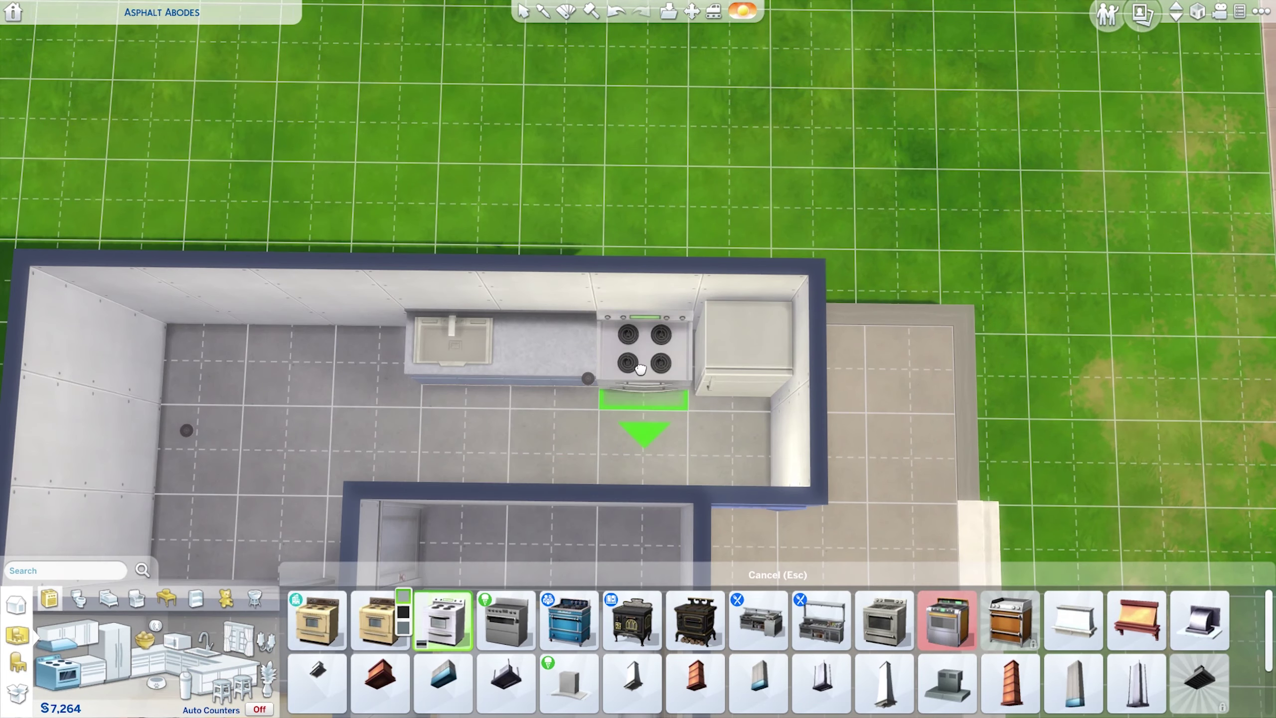
pyautogui.click(640, 370)
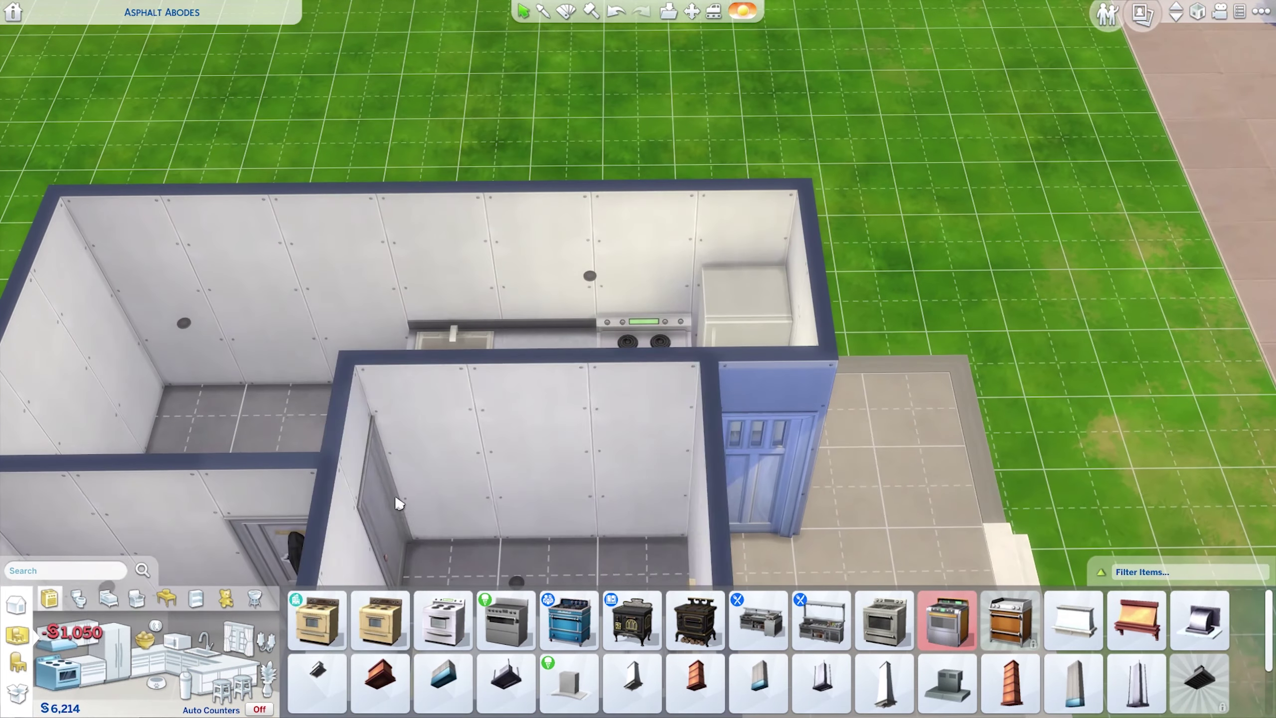
pyautogui.click(589, 263)
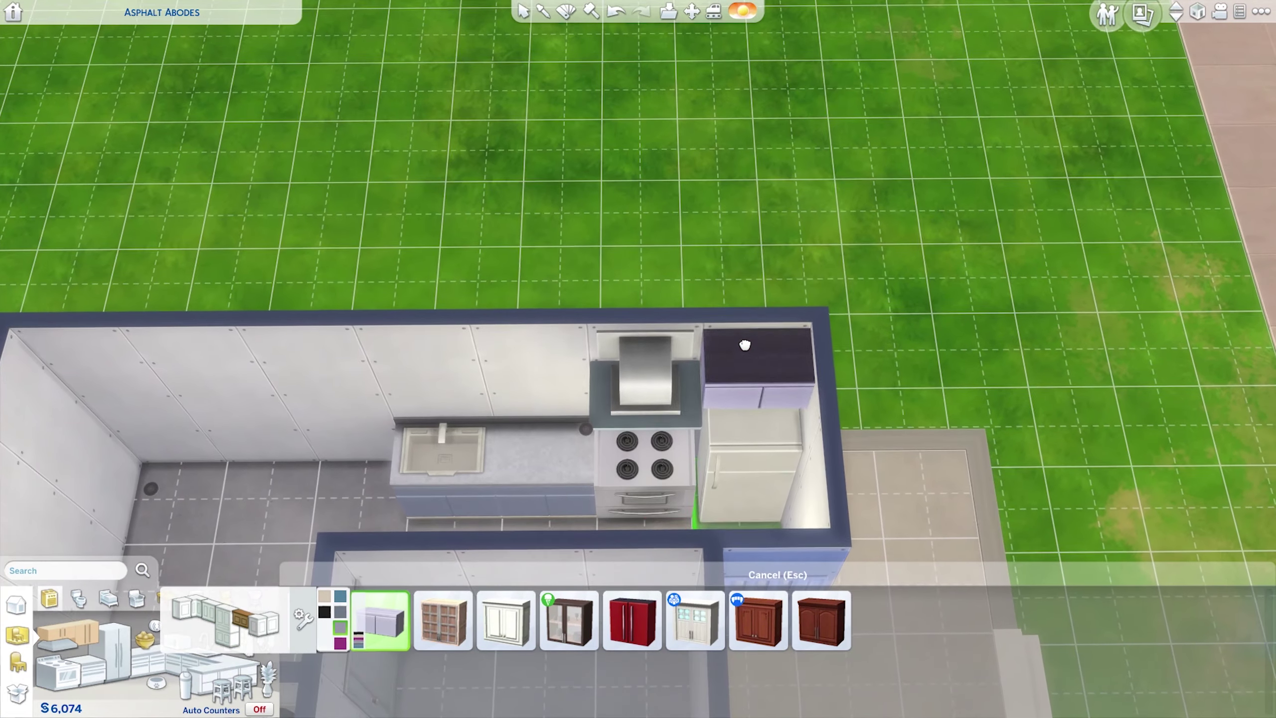
pyautogui.click(646, 382)
pyautogui.press('Escape')
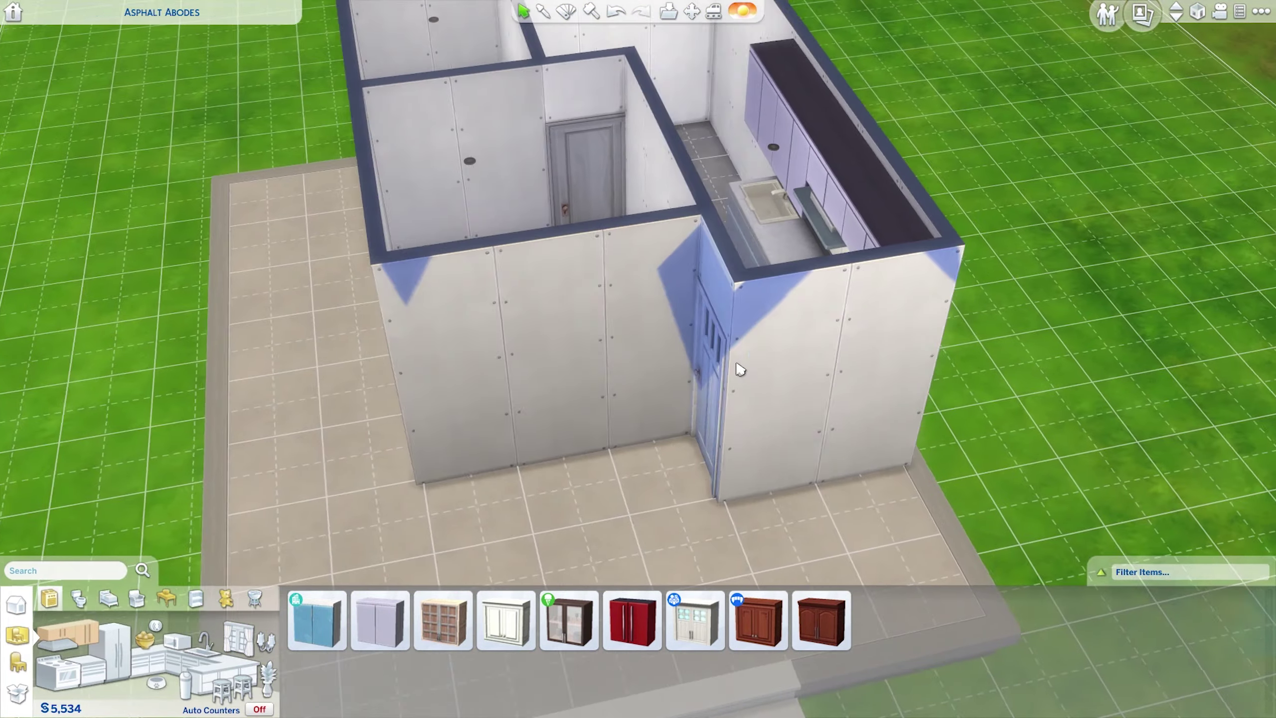
# Step: Turn the view to the back of the kitchen and check a window's placement
pyautogui.click(310, 282)
pyautogui.press('e')
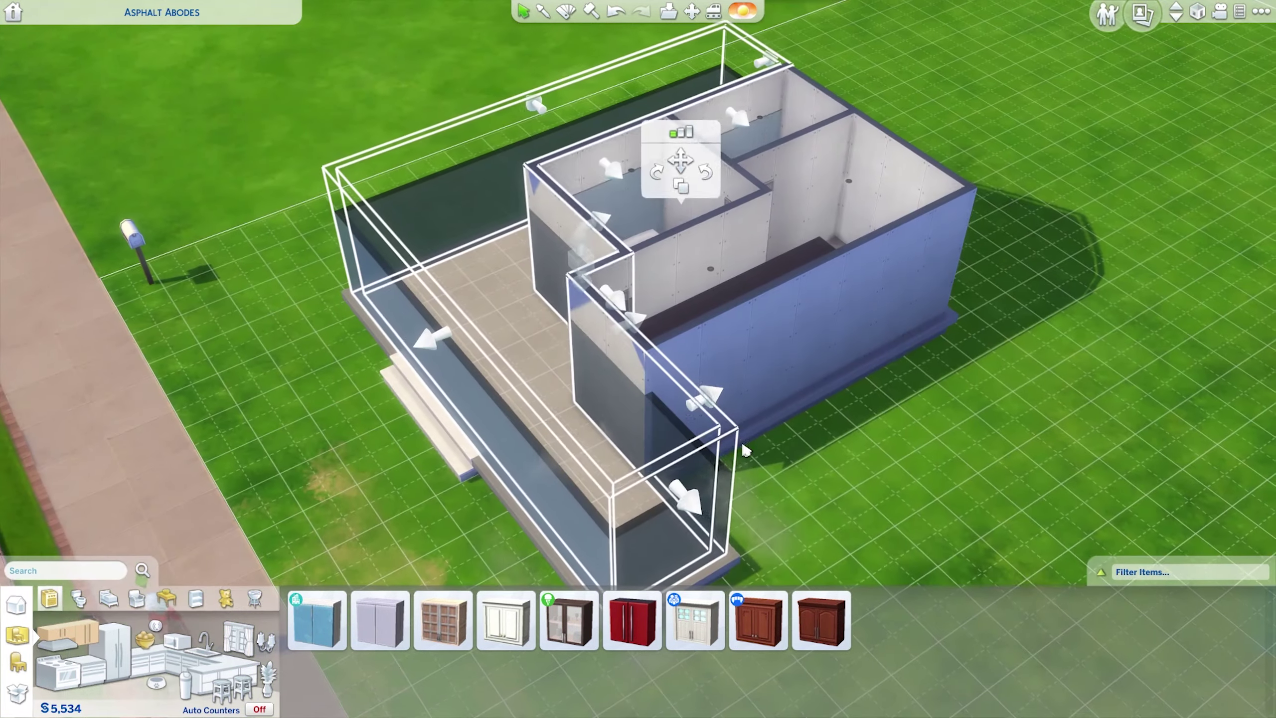
pyautogui.press('e')
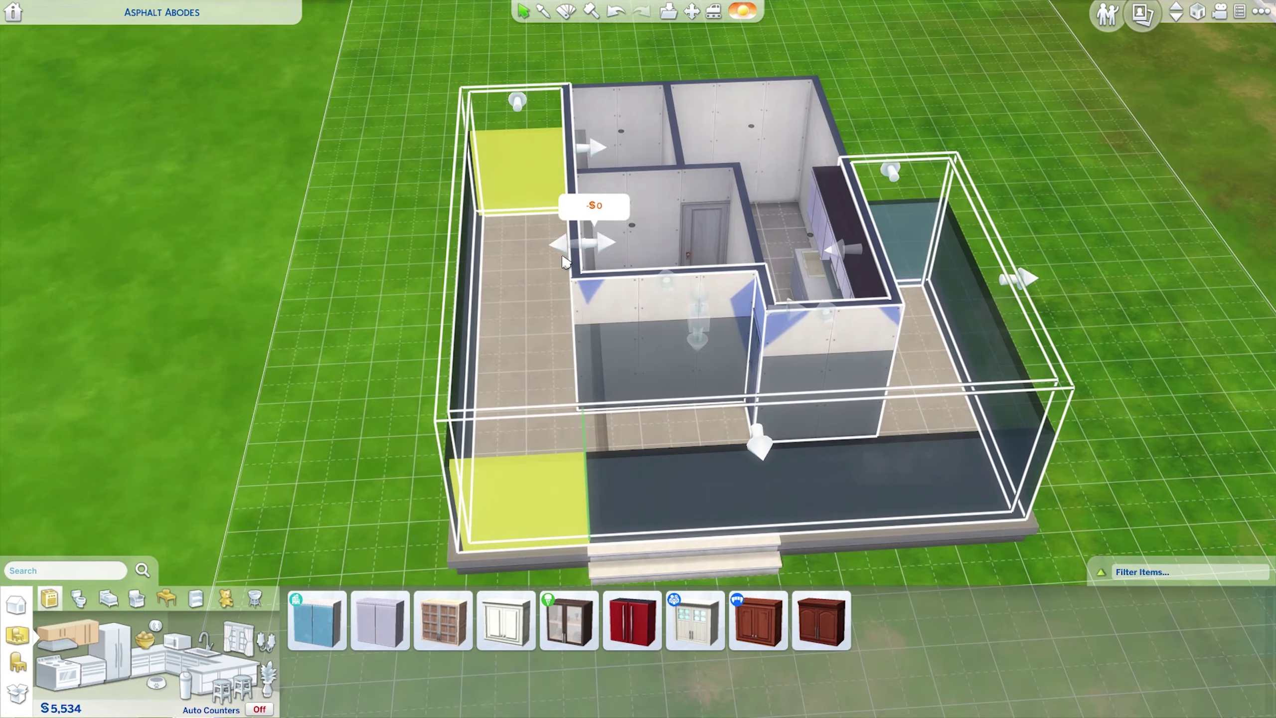
pyautogui.press('Escape')
pyautogui.press('e')
pyautogui.click(650, 516)
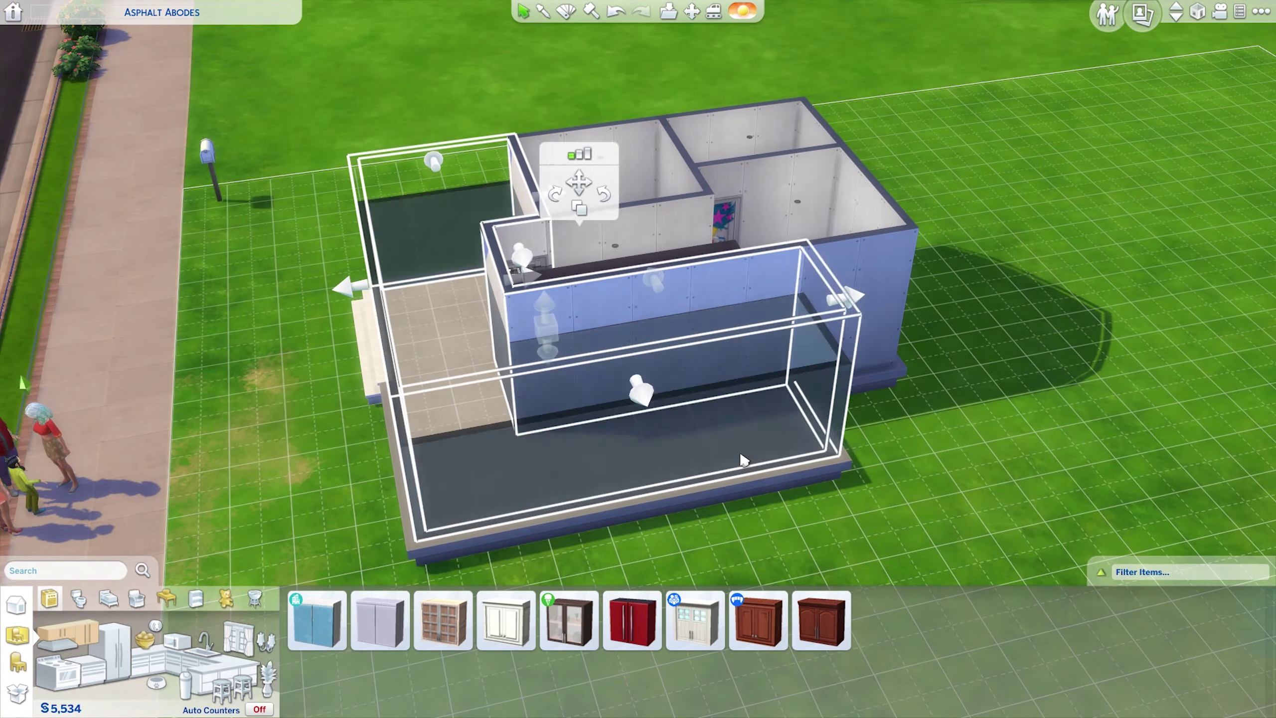
pyautogui.press('e')
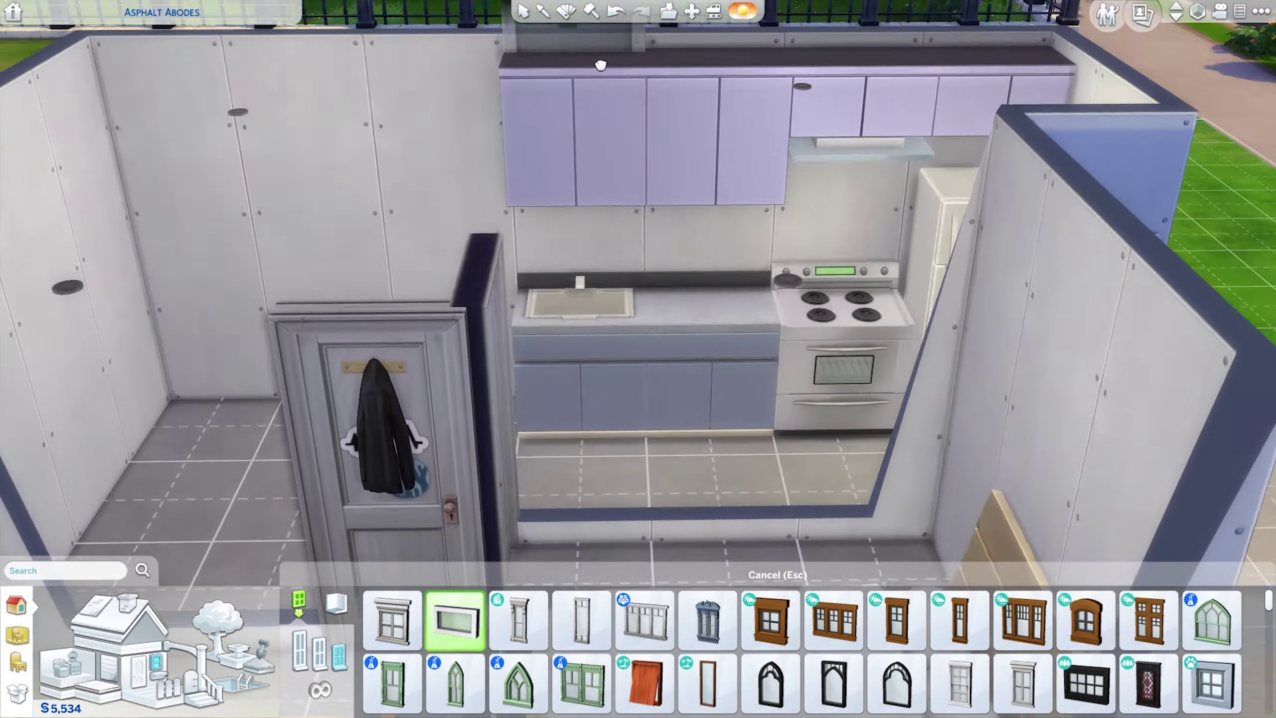
pyautogui.scroll(2, 716, 285)
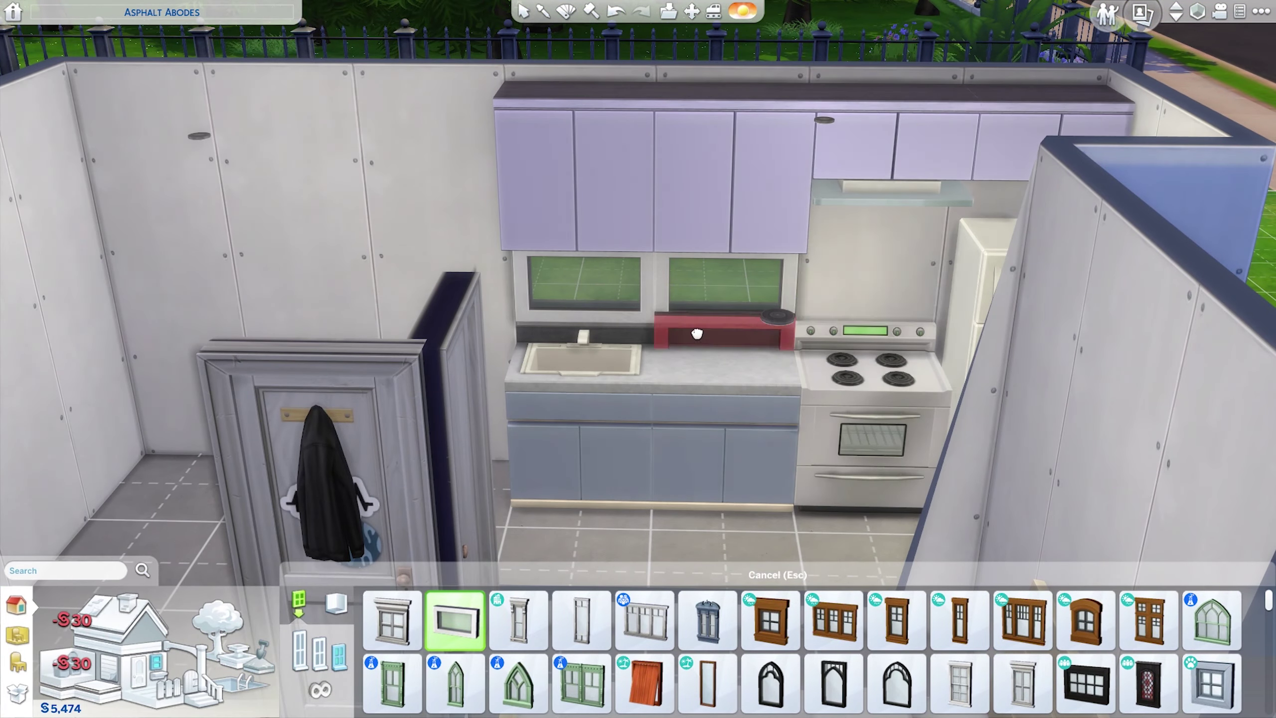
pyautogui.press('e')
pyautogui.scroll(-6, 834, 471)
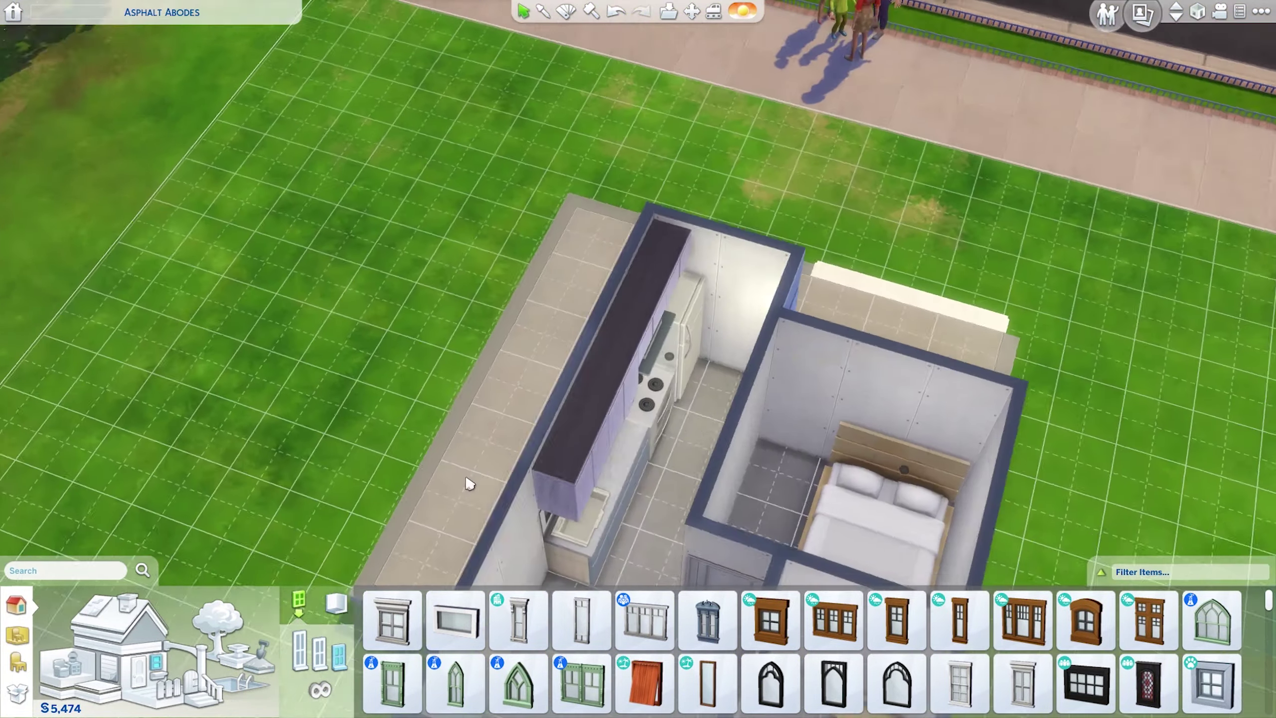
pyautogui.click(744, 324)
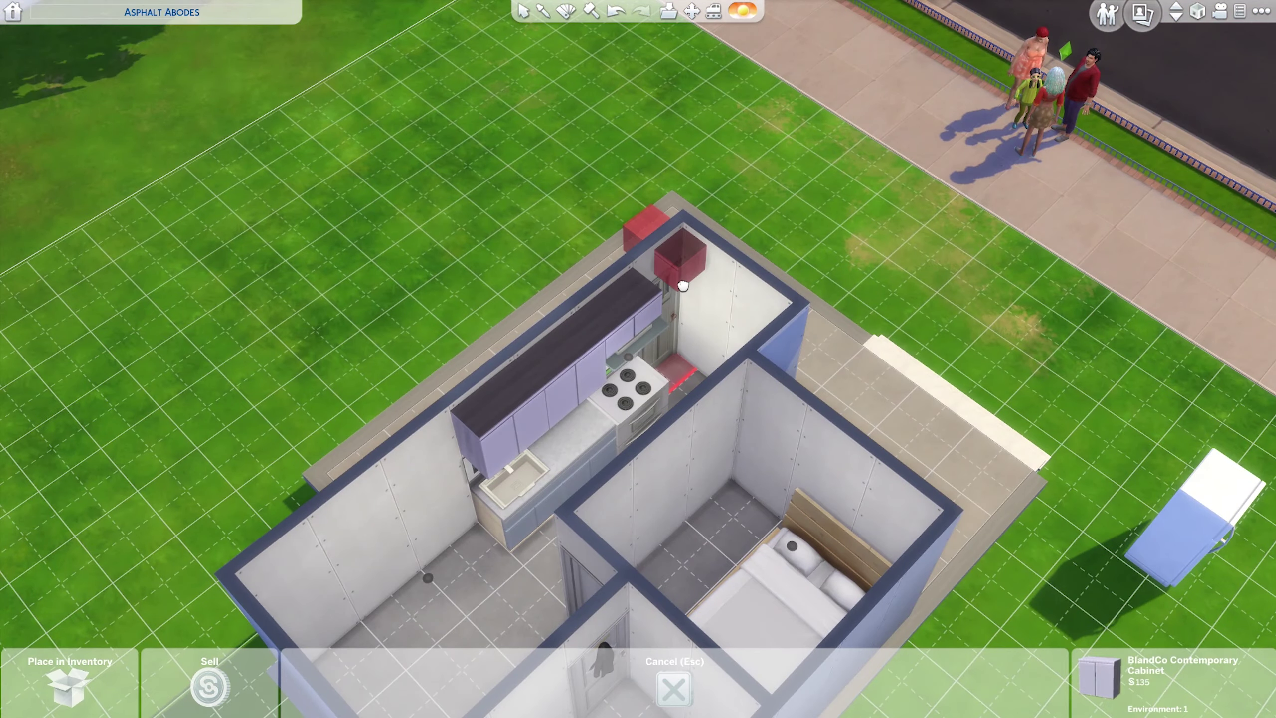
pyautogui.press('Escape')
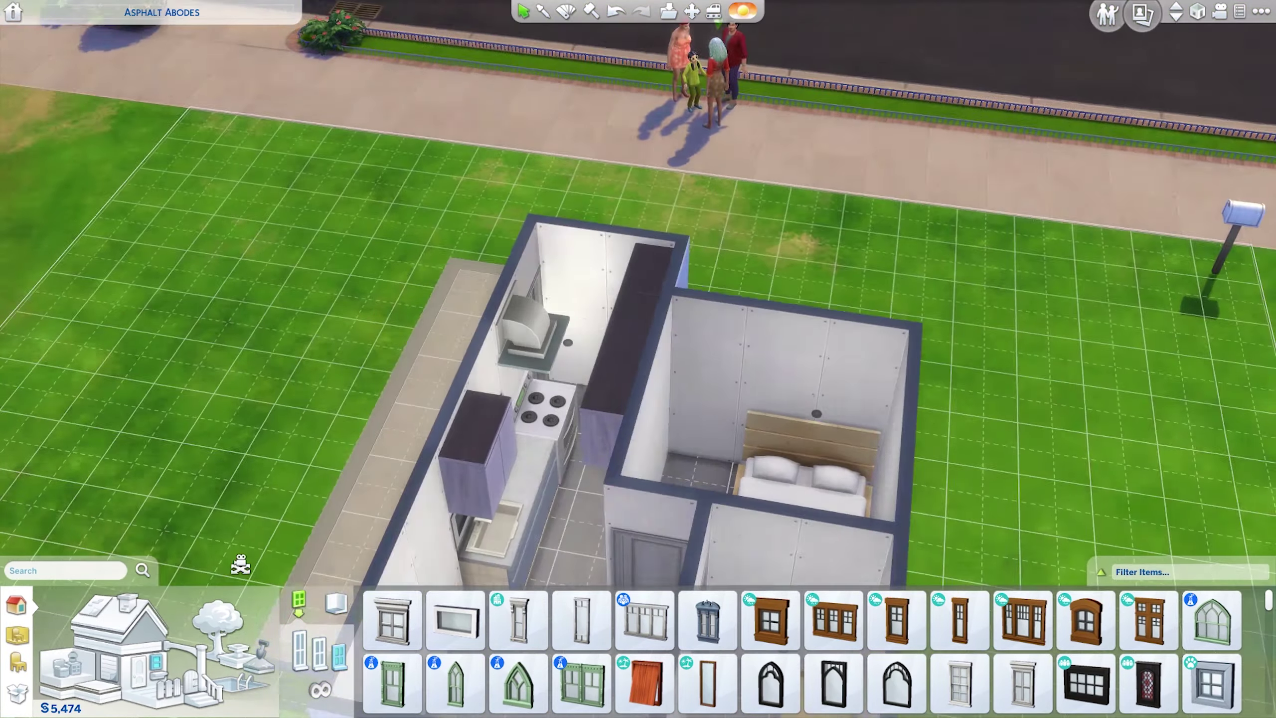
# Step: Delete the spare upper kitchen cabinet and select the front deck steps for adjustment
pyautogui.click(477, 428)
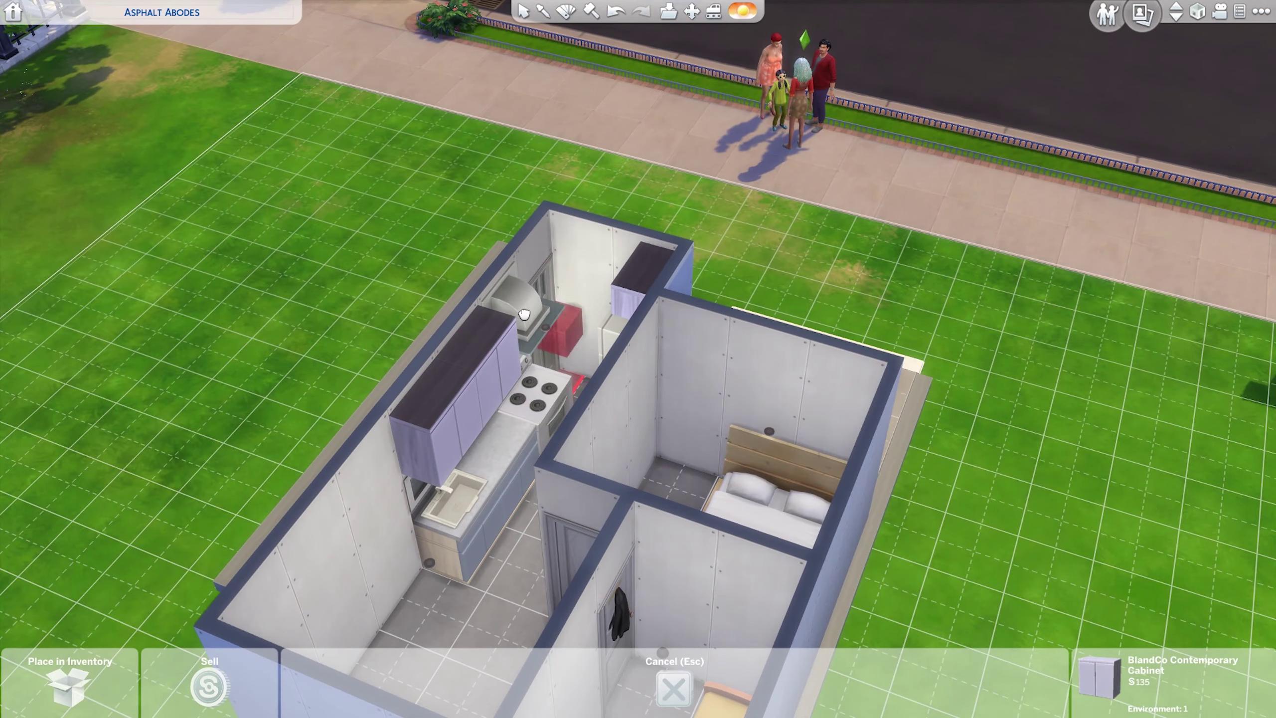
pyautogui.press('Escape')
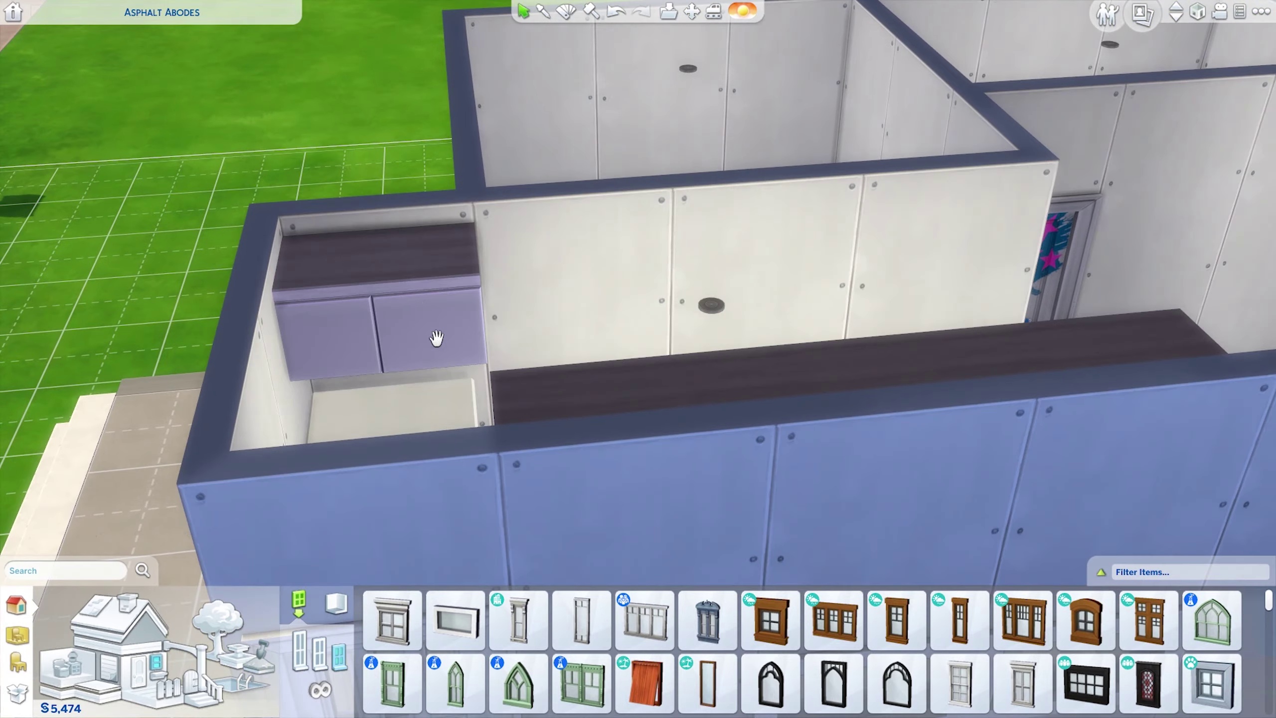
pyautogui.click(492, 346)
pyautogui.press('Delete')
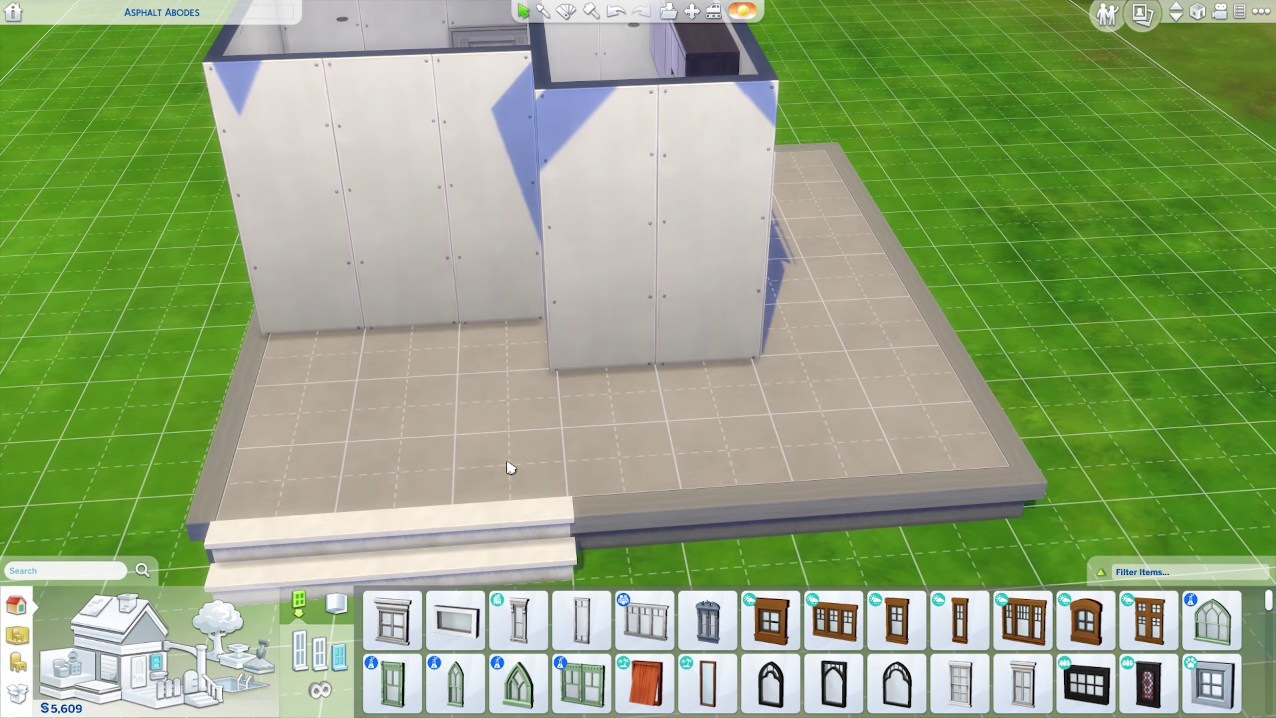
pyautogui.click(687, 373)
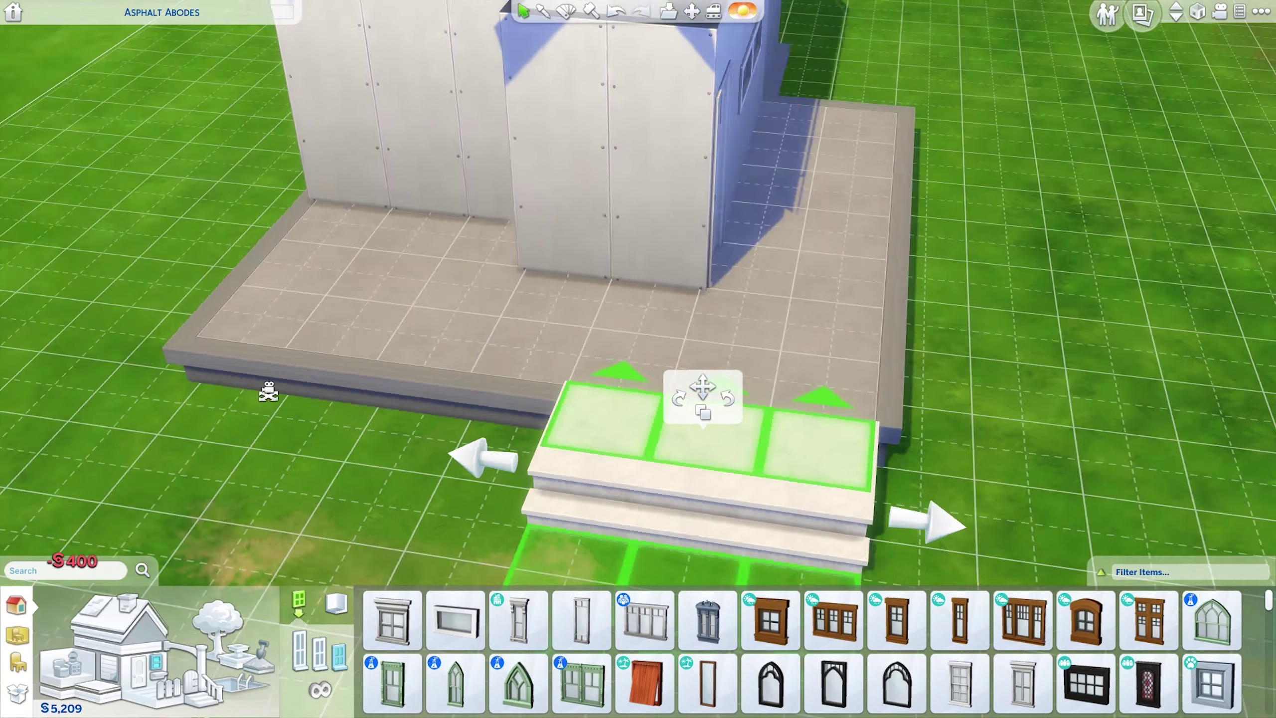
pyautogui.scroll(5, 726, 362)
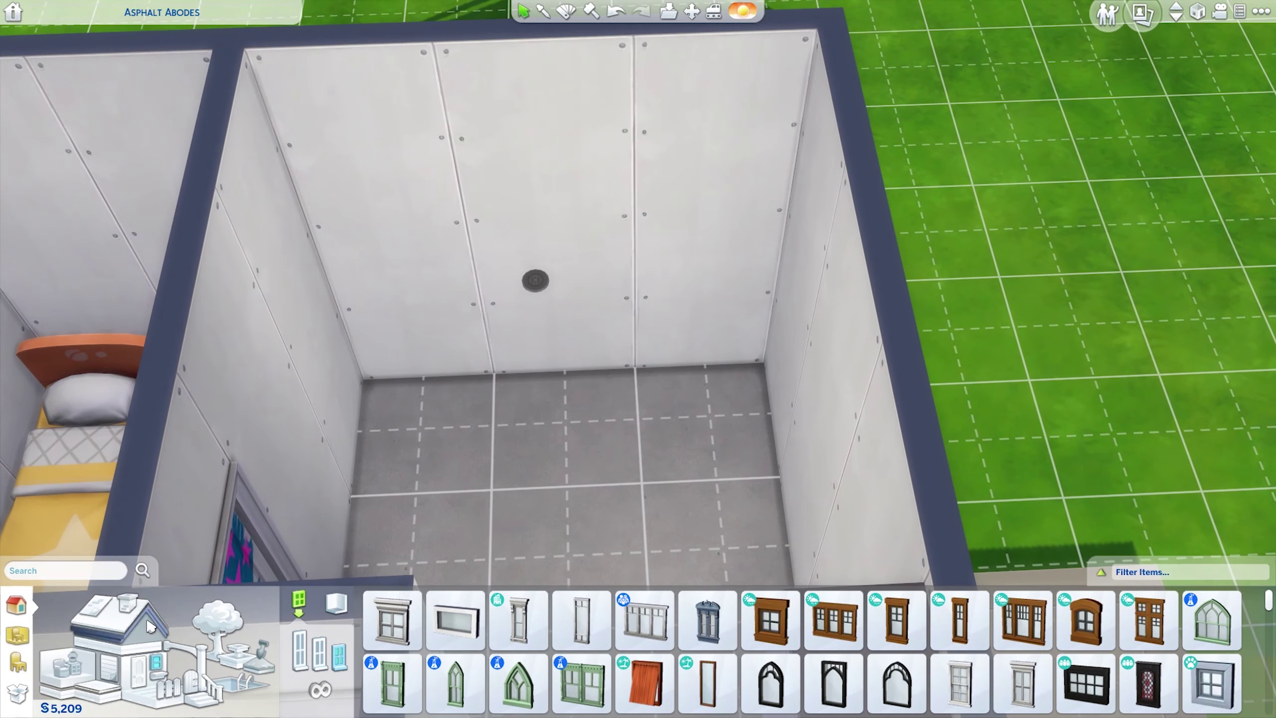
# Step: Place a loveseat against the living room wall
pyautogui.click(142, 596)
pyautogui.click(142, 597)
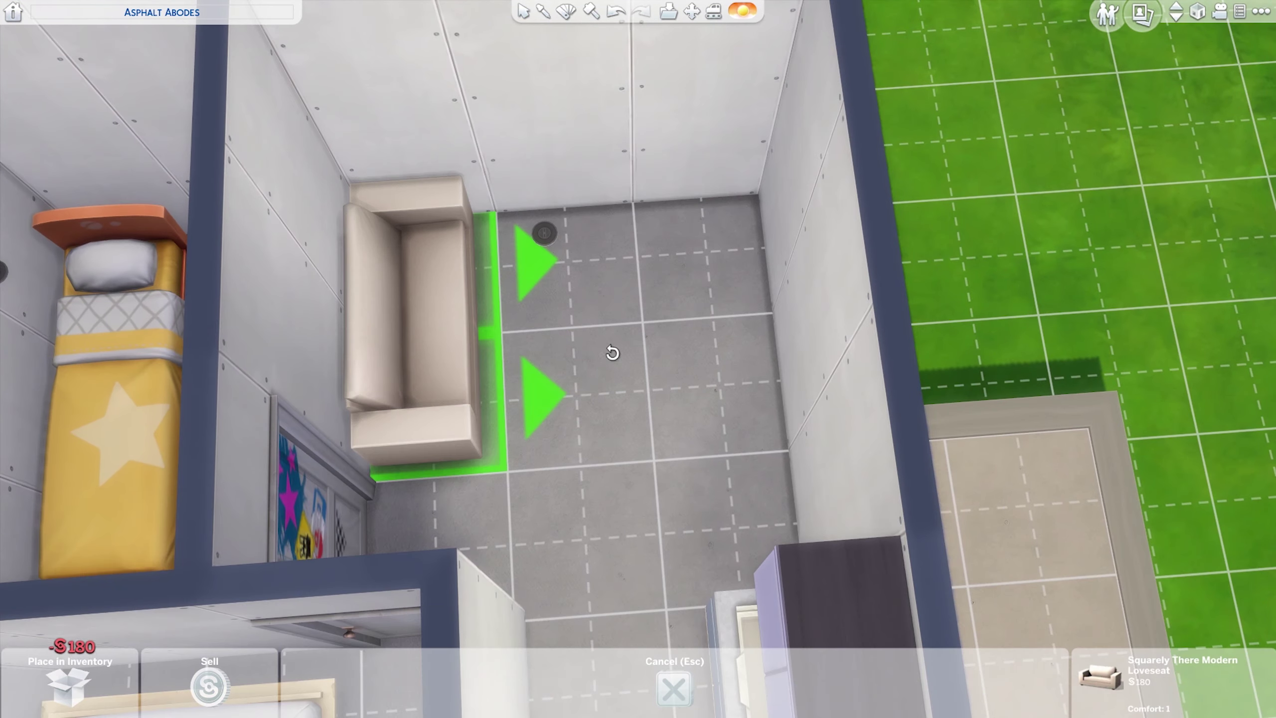
pyautogui.click(412, 287)
pyautogui.click(115, 629)
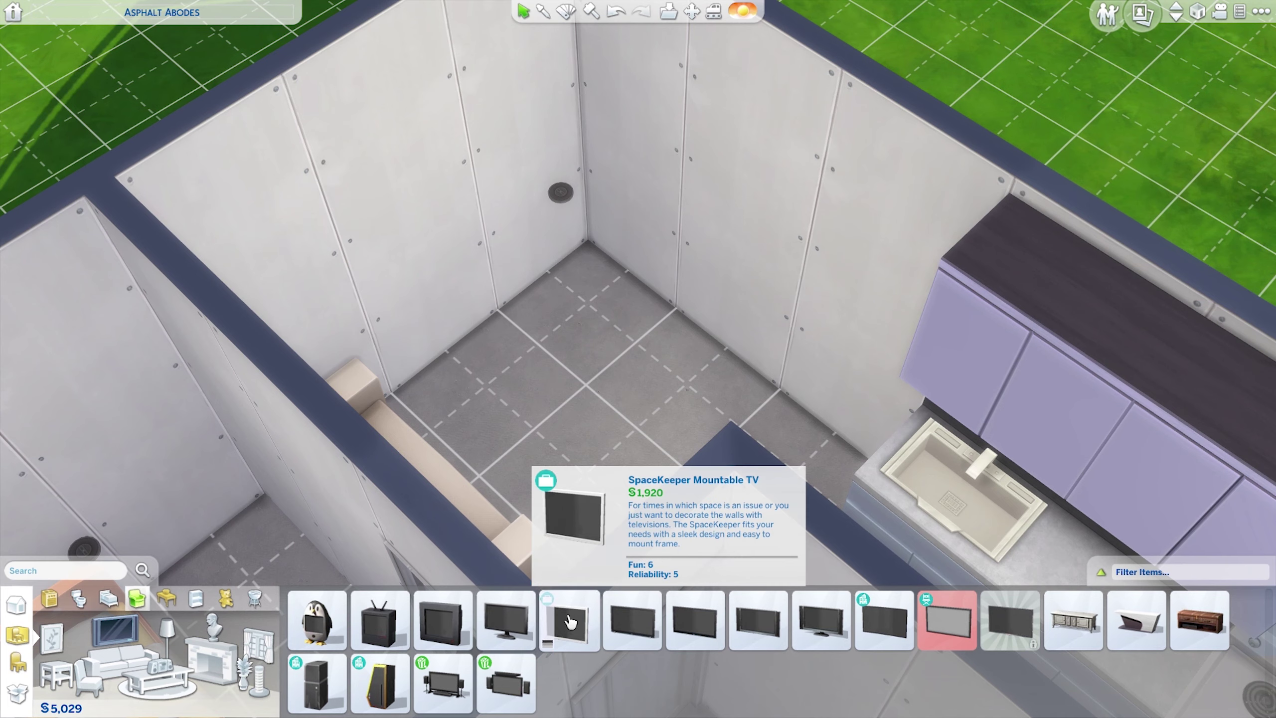
# Step: Add a TV and set the white coffee table beneath it
pyautogui.click(492, 628)
pyautogui.click(595, 402)
pyautogui.click(155, 676)
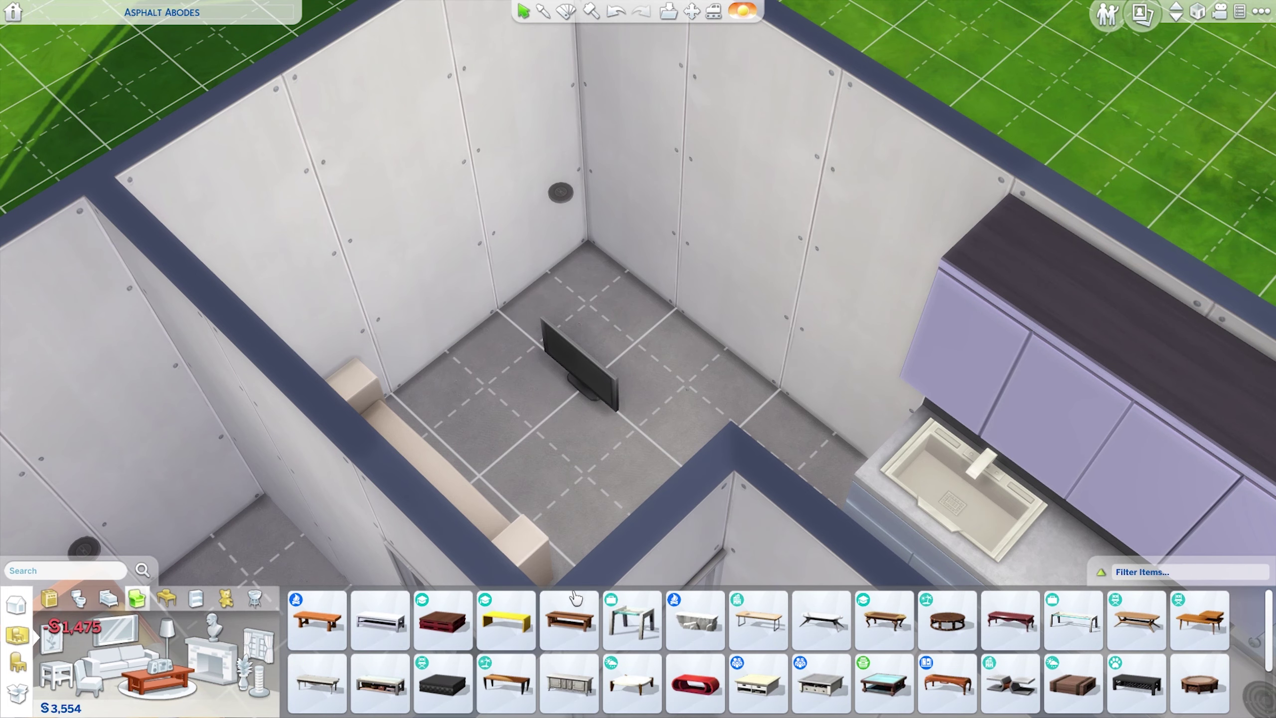
pyautogui.click(1135, 571)
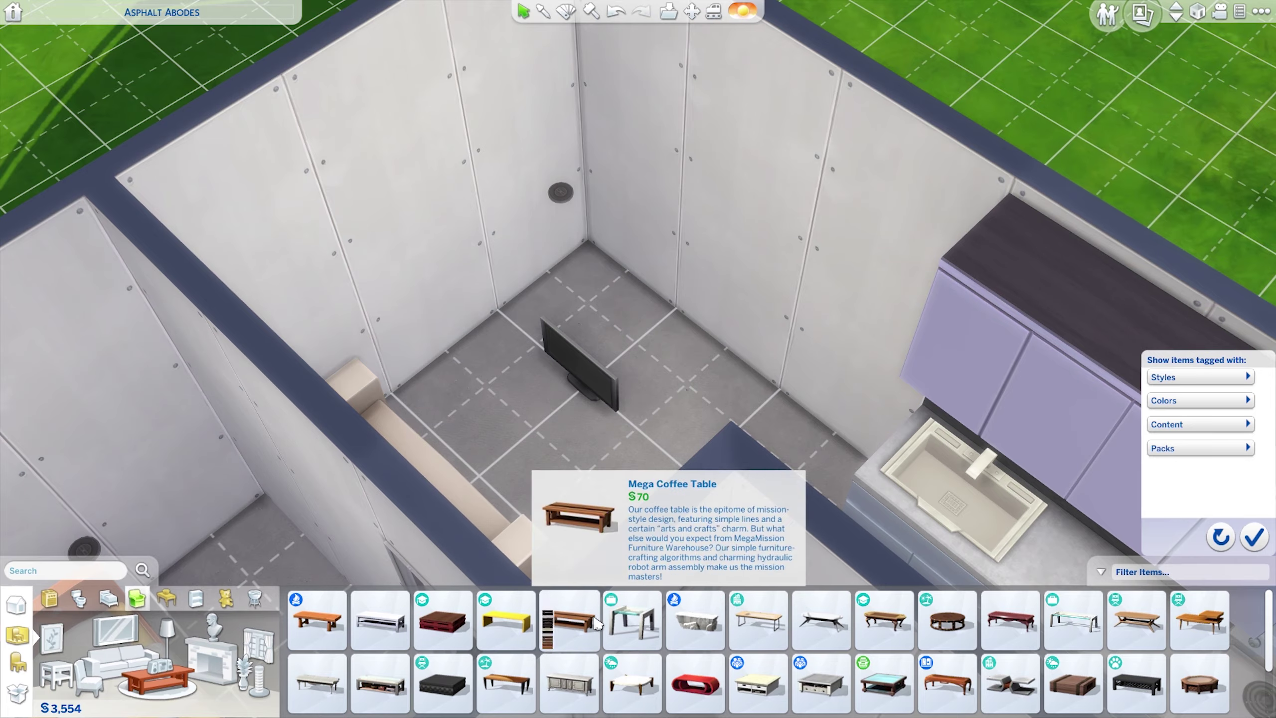
pyautogui.click(505, 620)
pyautogui.click(647, 355)
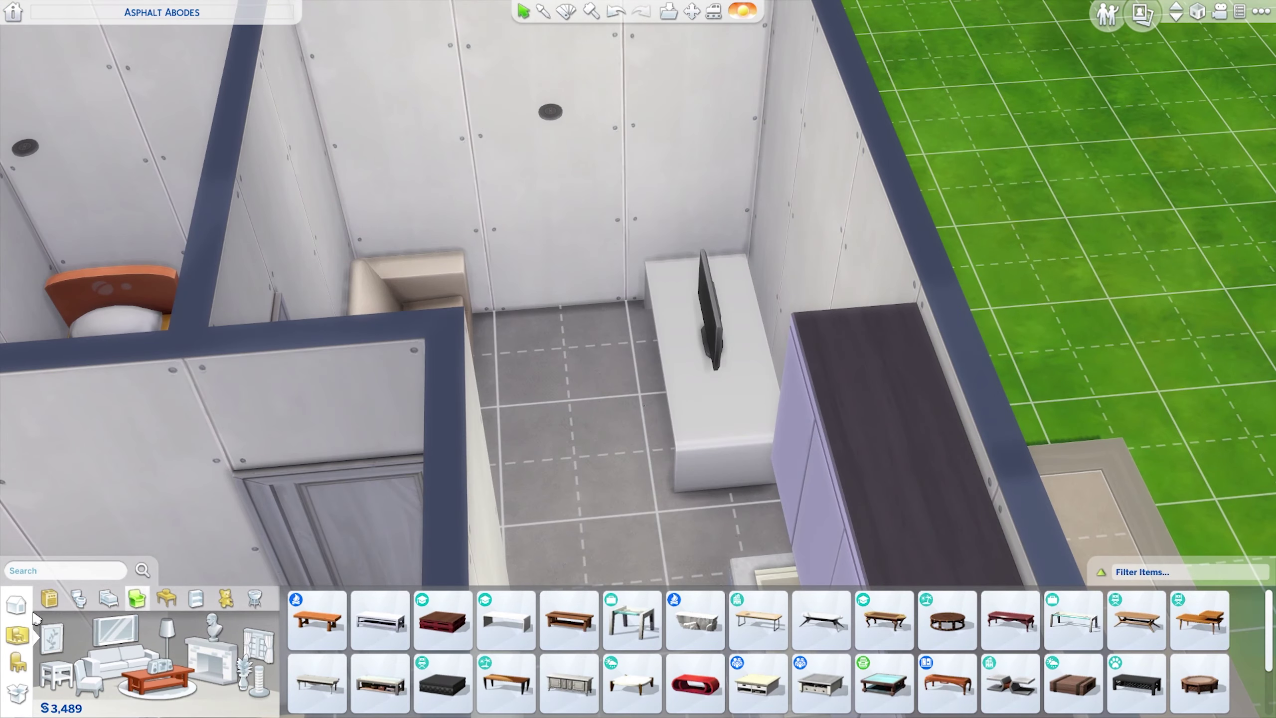
# Step: Cover the whole kitchen's walls with the Stone Motif wall covering
pyautogui.click(261, 619)
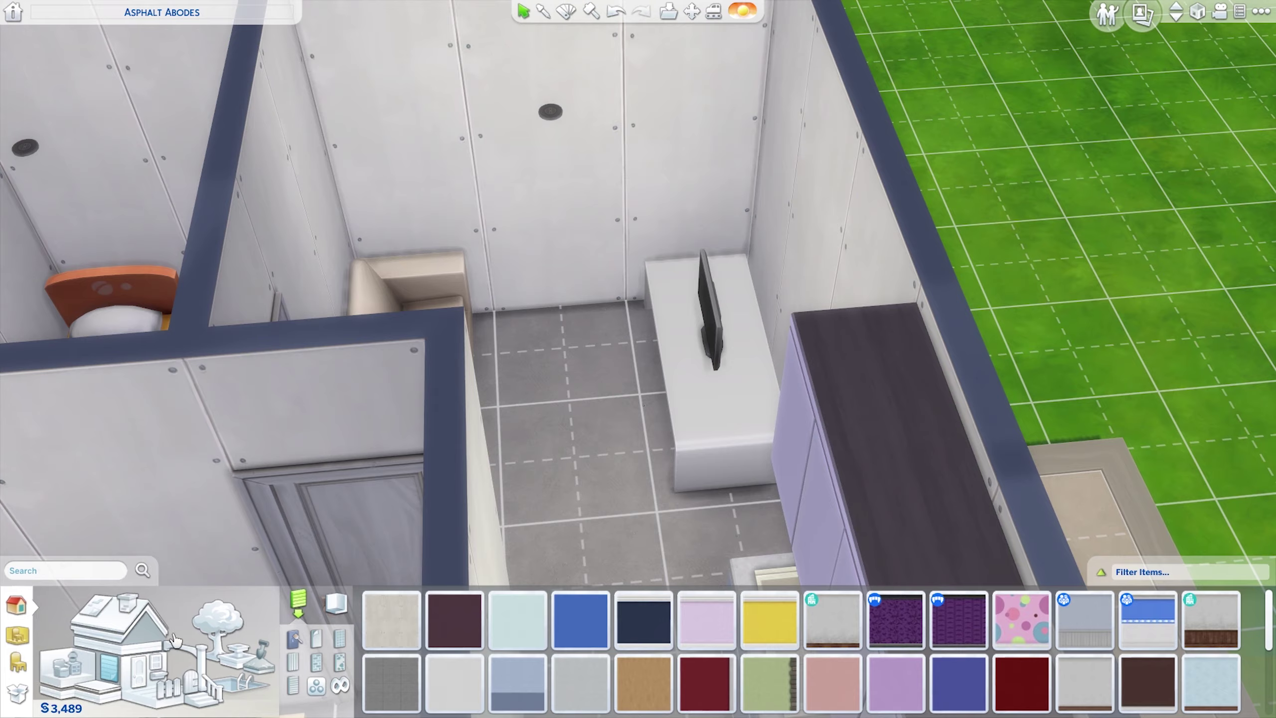
pyautogui.click(348, 648)
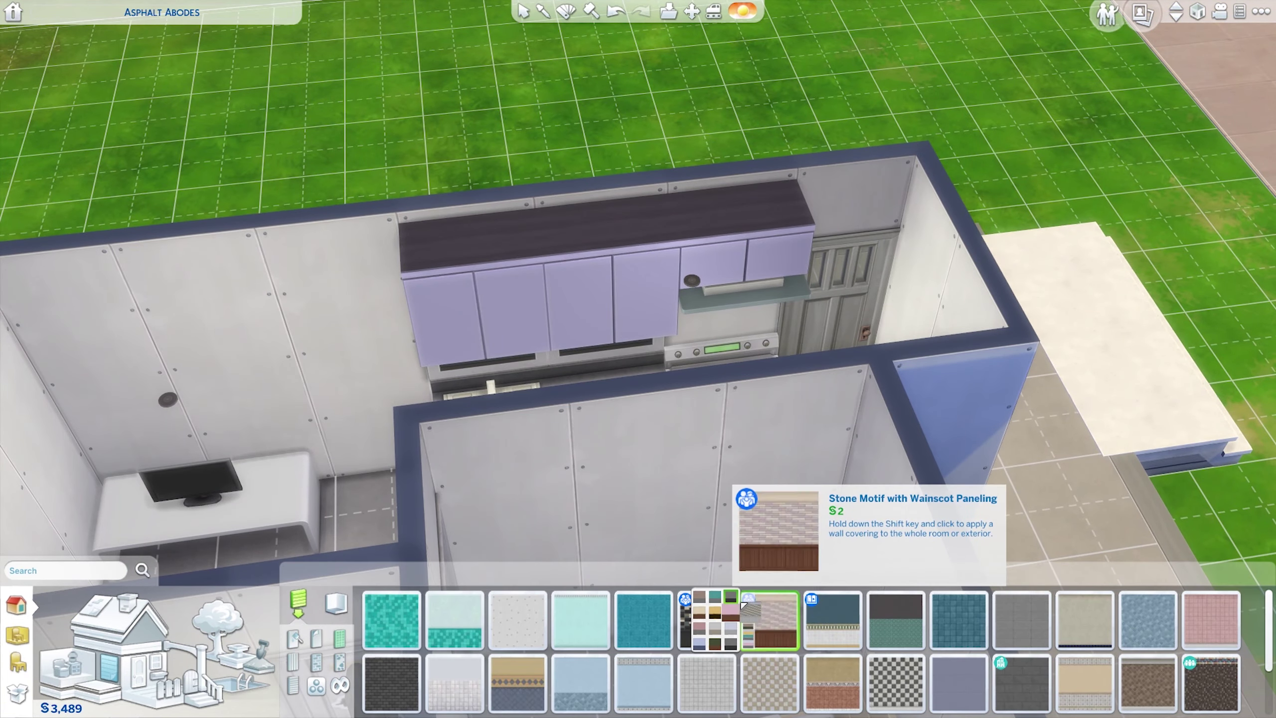
pyautogui.press('.')
pyautogui.press('.')
pyautogui.press('.')
pyautogui.press('.')
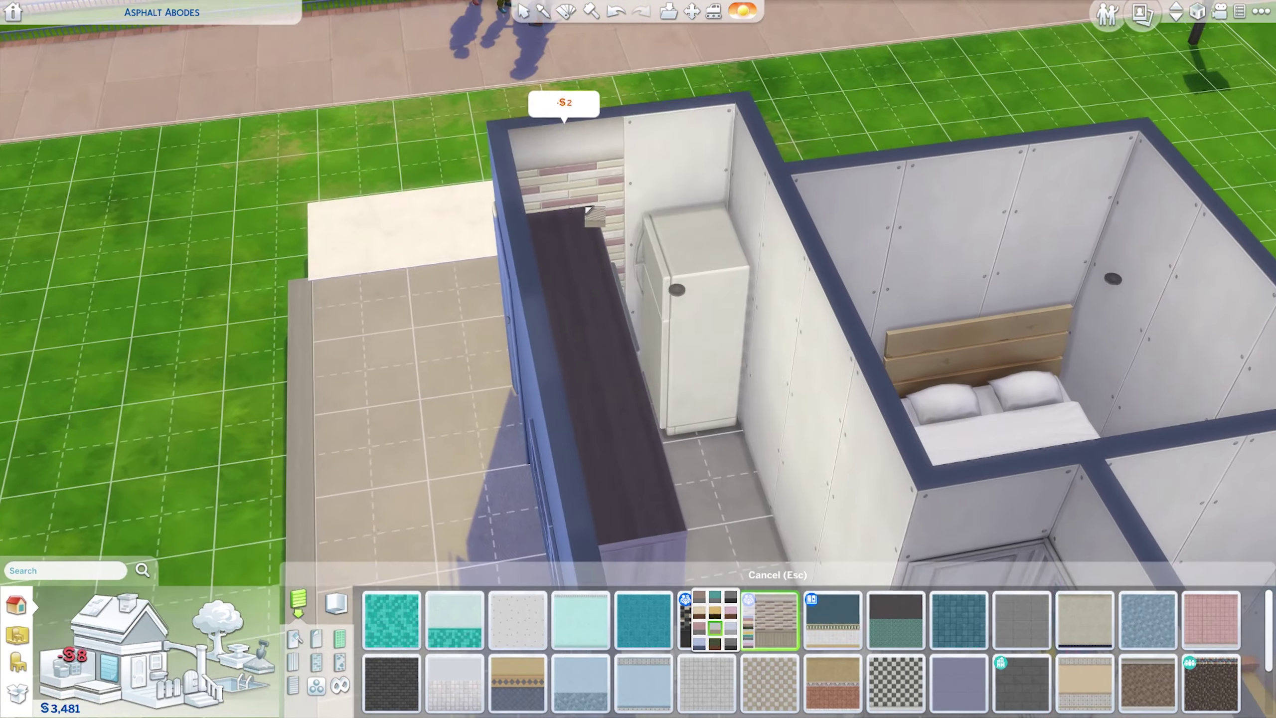
pyautogui.click(995, 357)
pyautogui.press('.')
pyautogui.press('.')
pyautogui.press('.')
pyautogui.press('.')
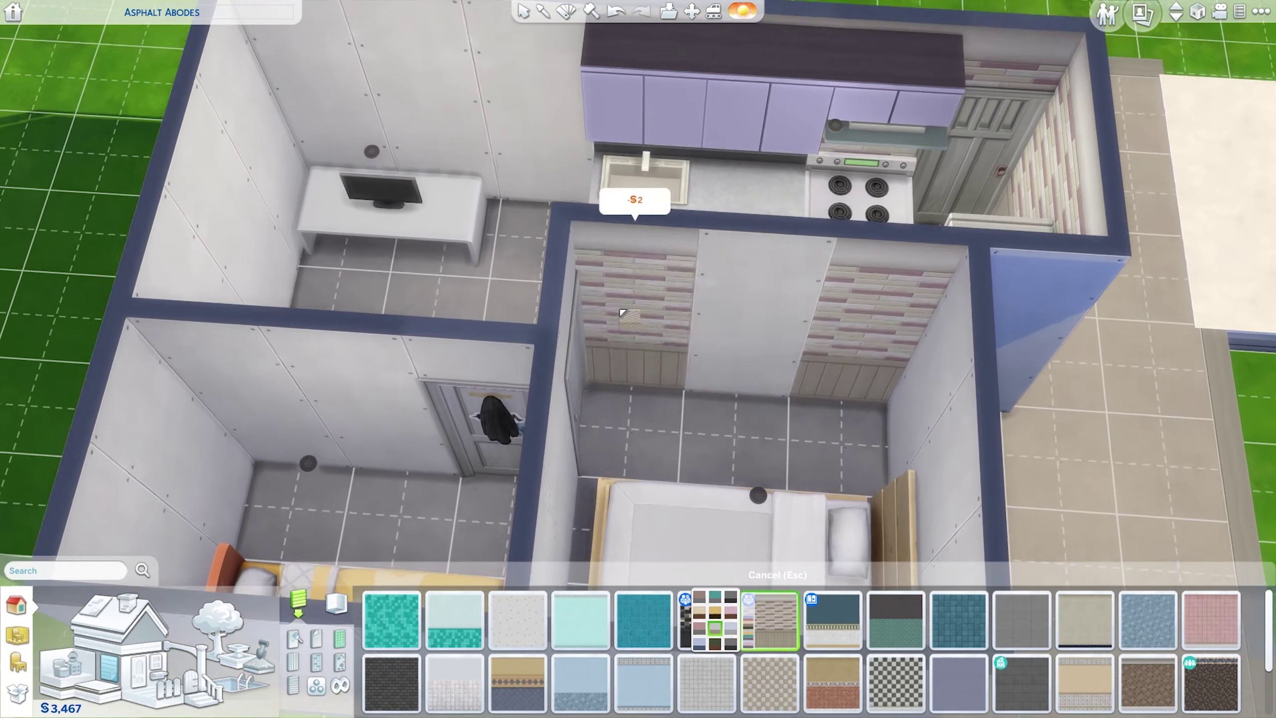
pyautogui.press('s')
# Step: Wallpaper the small room in Conventional Confetti after trying Imaginary Sunsets
pyautogui.keyDown('shift'); pyautogui.click(297, 292); pyautogui.keyUp('shift')
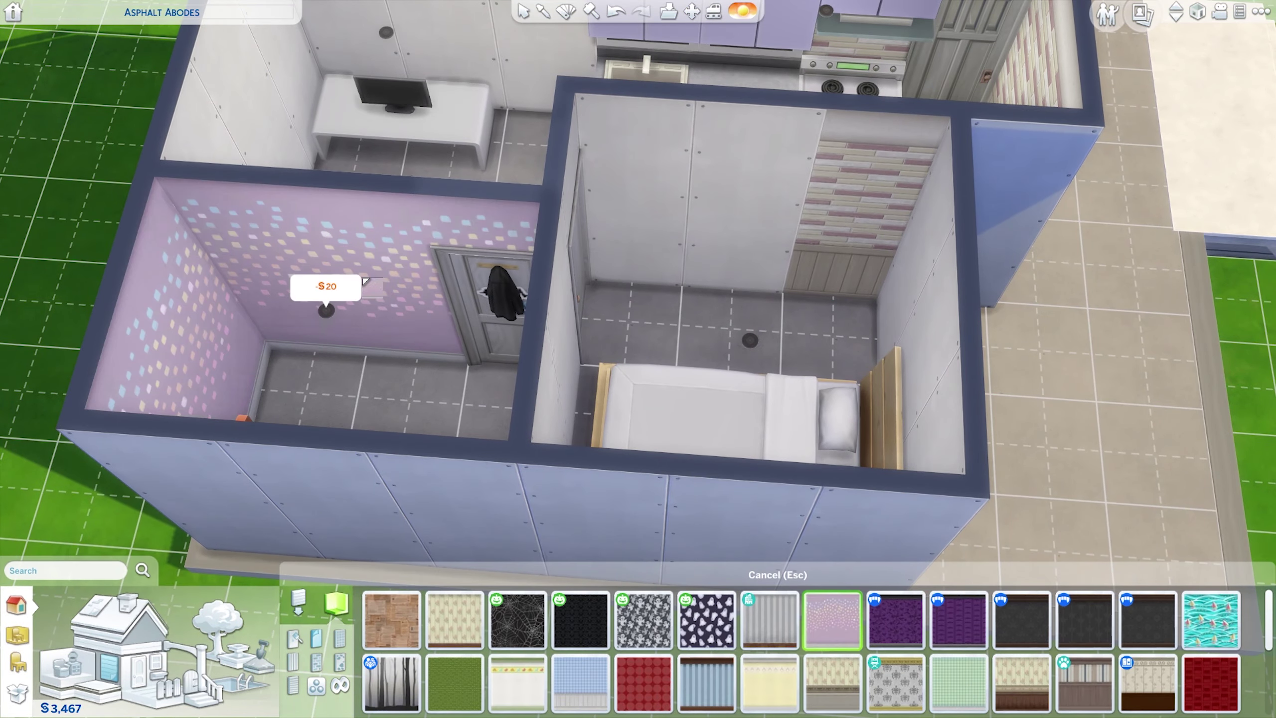
pyautogui.keyDown('shift'); pyautogui.click(597, 271); pyautogui.keyUp('shift')
pyautogui.scroll(-1, 954, 654)
pyautogui.scroll(-1, 971, 654)
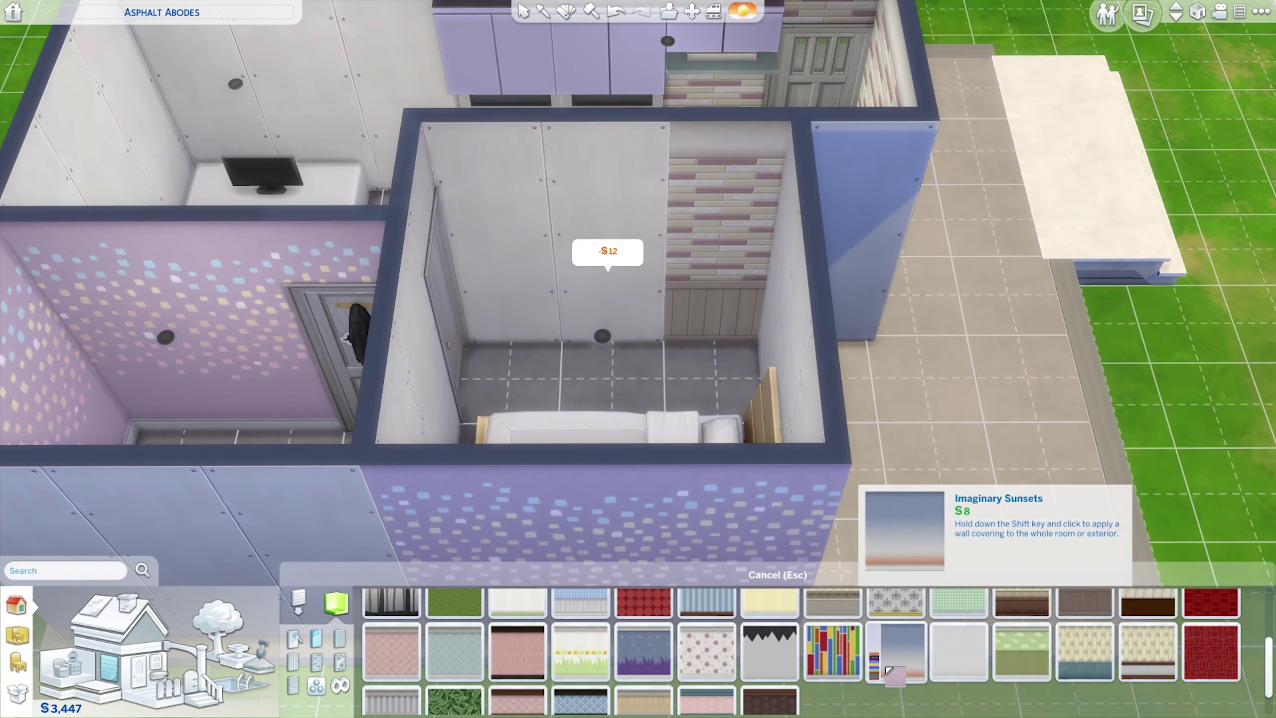
pyautogui.click(836, 662)
pyautogui.keyDown('shift'); pyautogui.click(163, 322); pyautogui.keyUp('shift')
pyautogui.press(',')
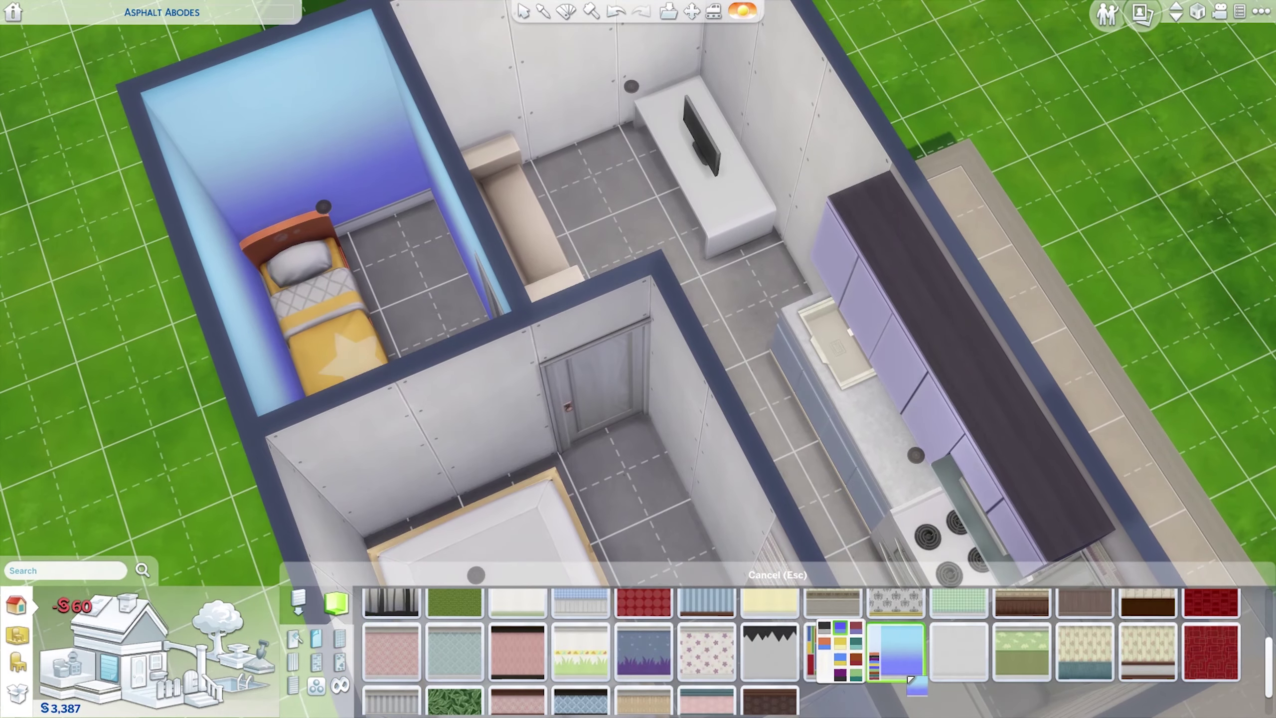
pyautogui.scroll(1, 854, 633)
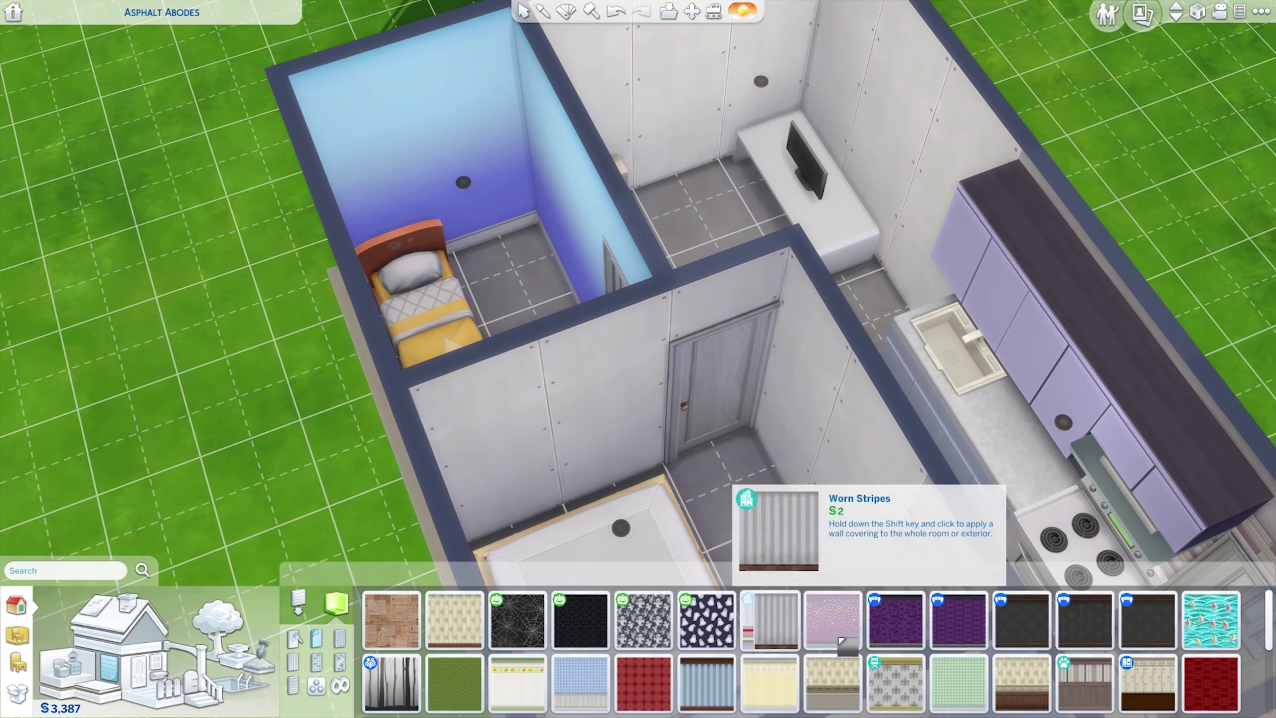
pyautogui.keyDown('shift'); pyautogui.click(459, 184); pyautogui.keyUp('shift')
pyautogui.press(',')
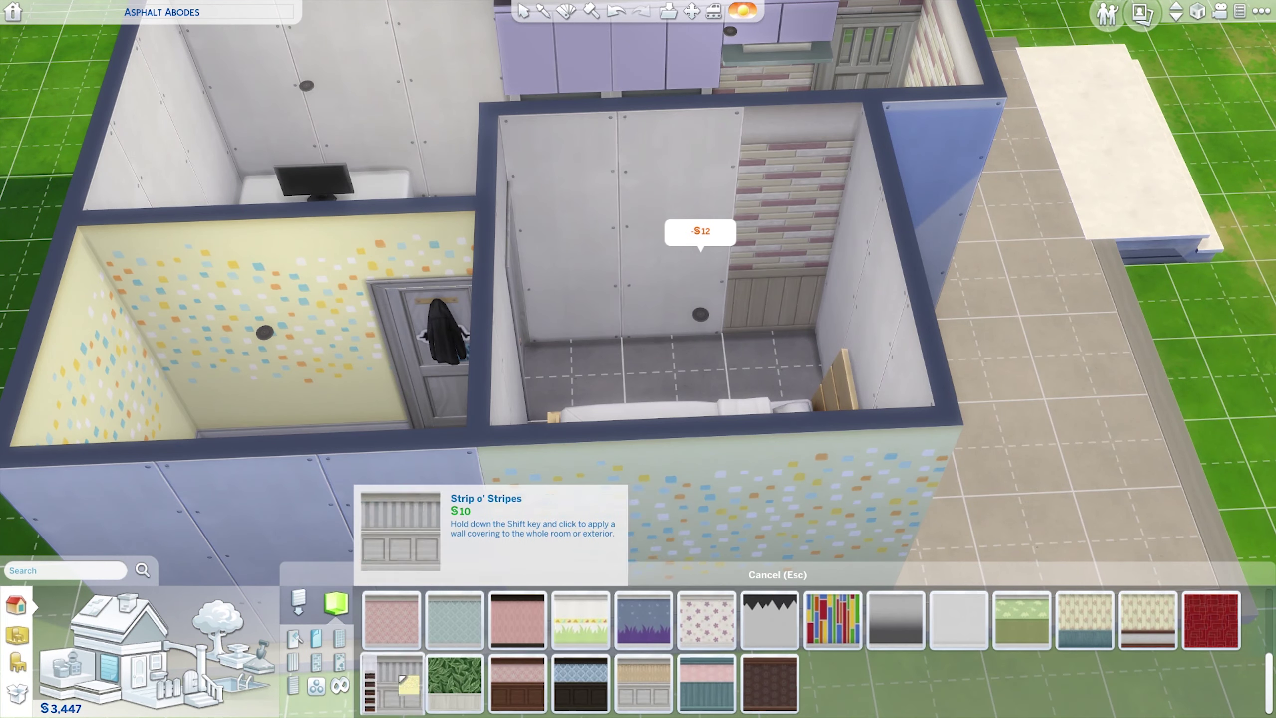
# Step: Paint the bedroom walls light blue
pyautogui.click(295, 638)
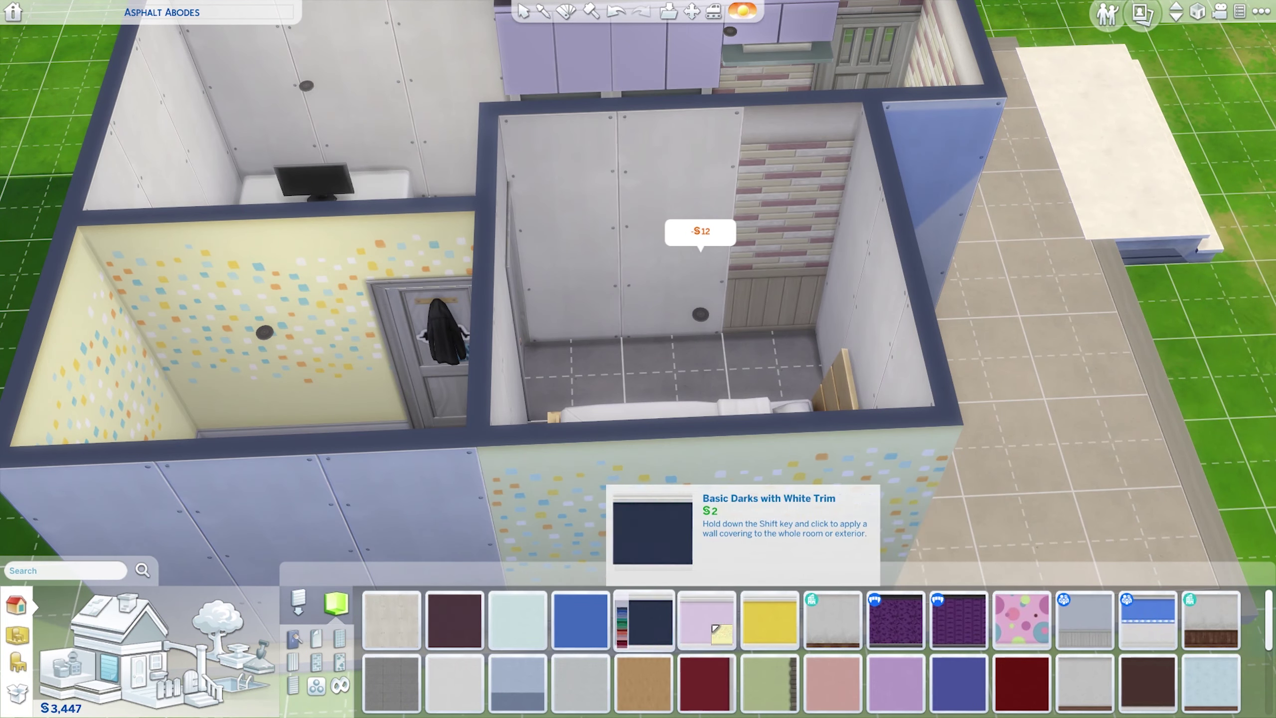
pyautogui.click(636, 627)
pyautogui.keyDown('shift'); pyautogui.click(673, 251); pyautogui.keyUp('shift')
pyautogui.press(',')
pyautogui.press(',')
pyautogui.press(',')
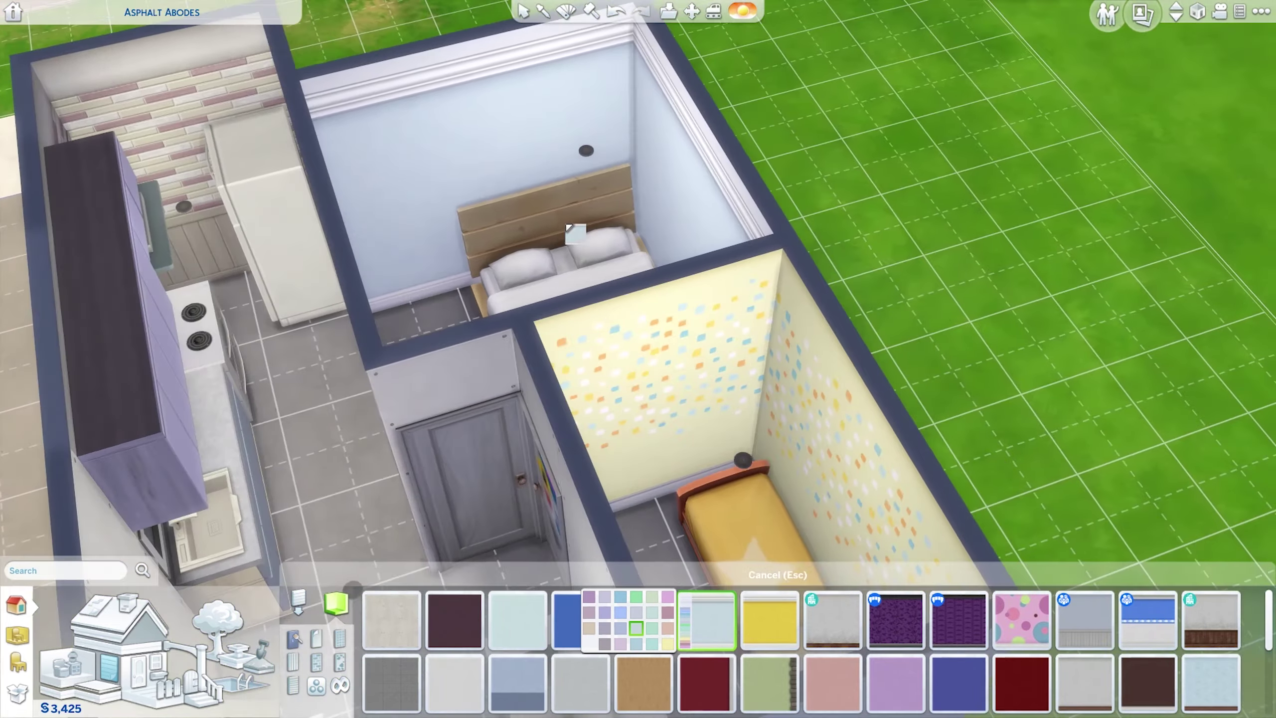
# Step: Lay a light grey wood floor and carpet the bedroom
pyautogui.click(299, 598)
pyautogui.click(455, 619)
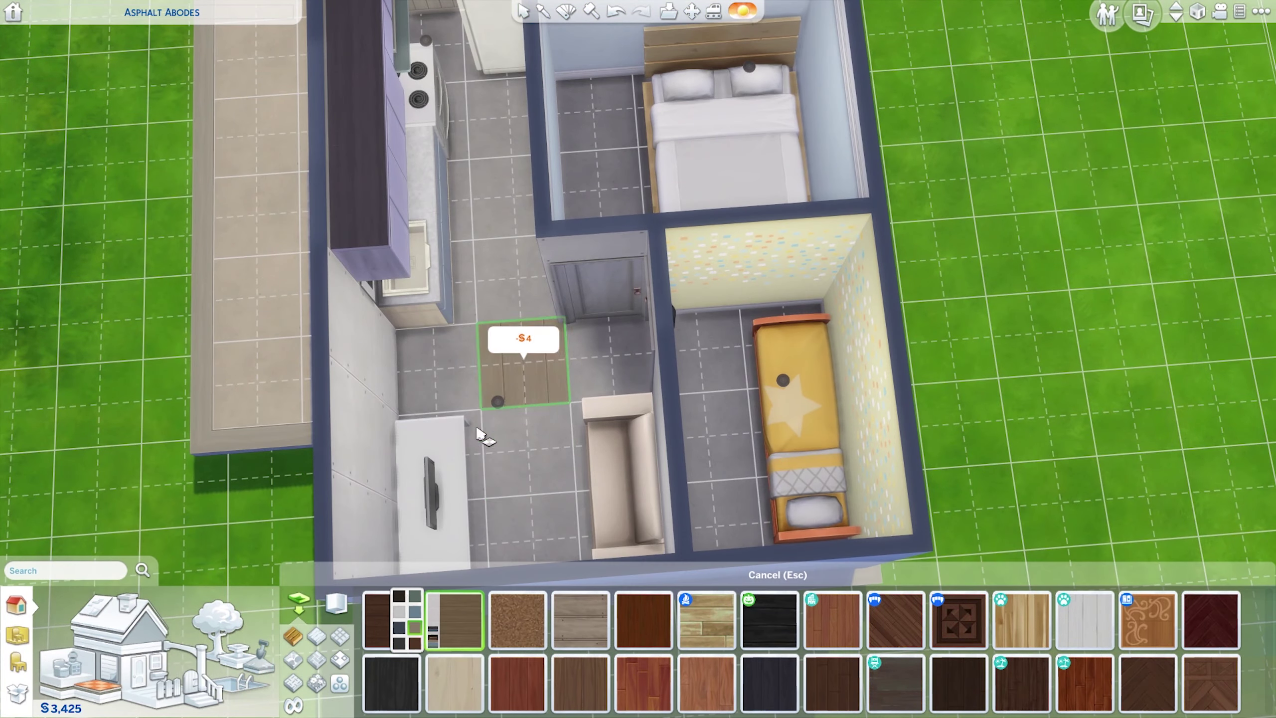
pyautogui.scroll(-5, 477, 433)
pyautogui.click(399, 612)
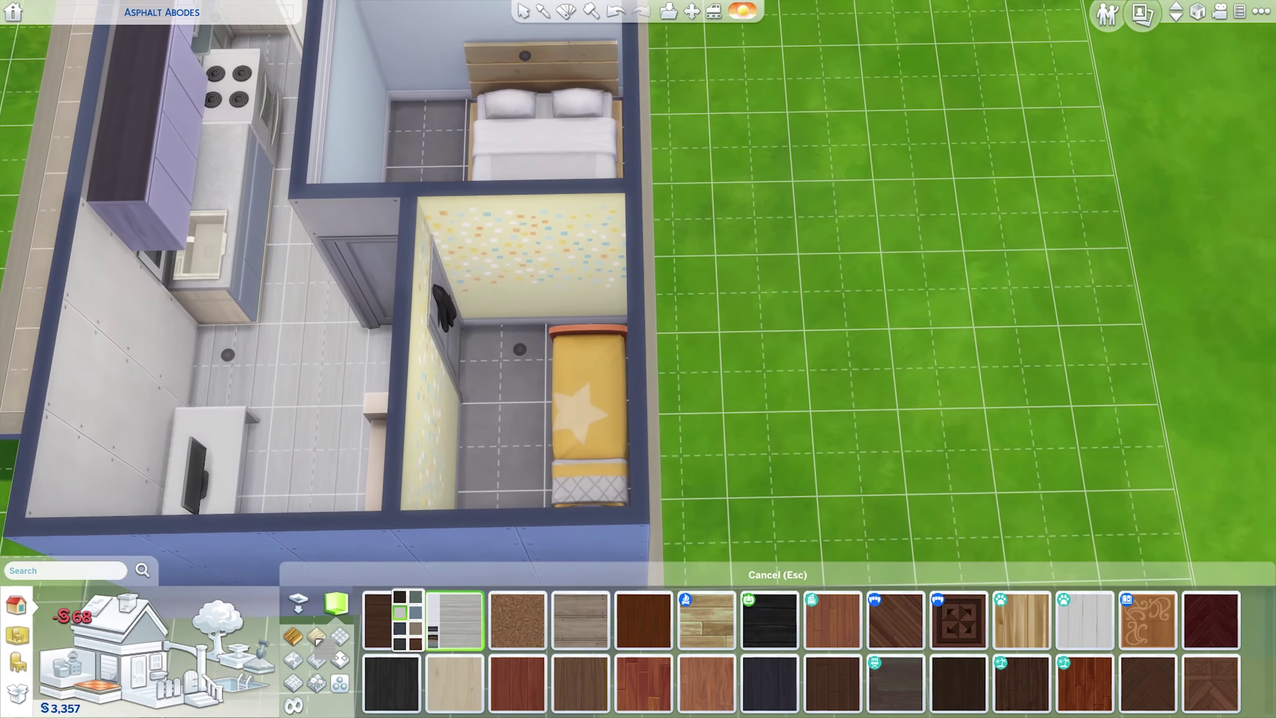
pyautogui.click(316, 638)
pyautogui.click(454, 618)
pyautogui.scroll(2, 581, 404)
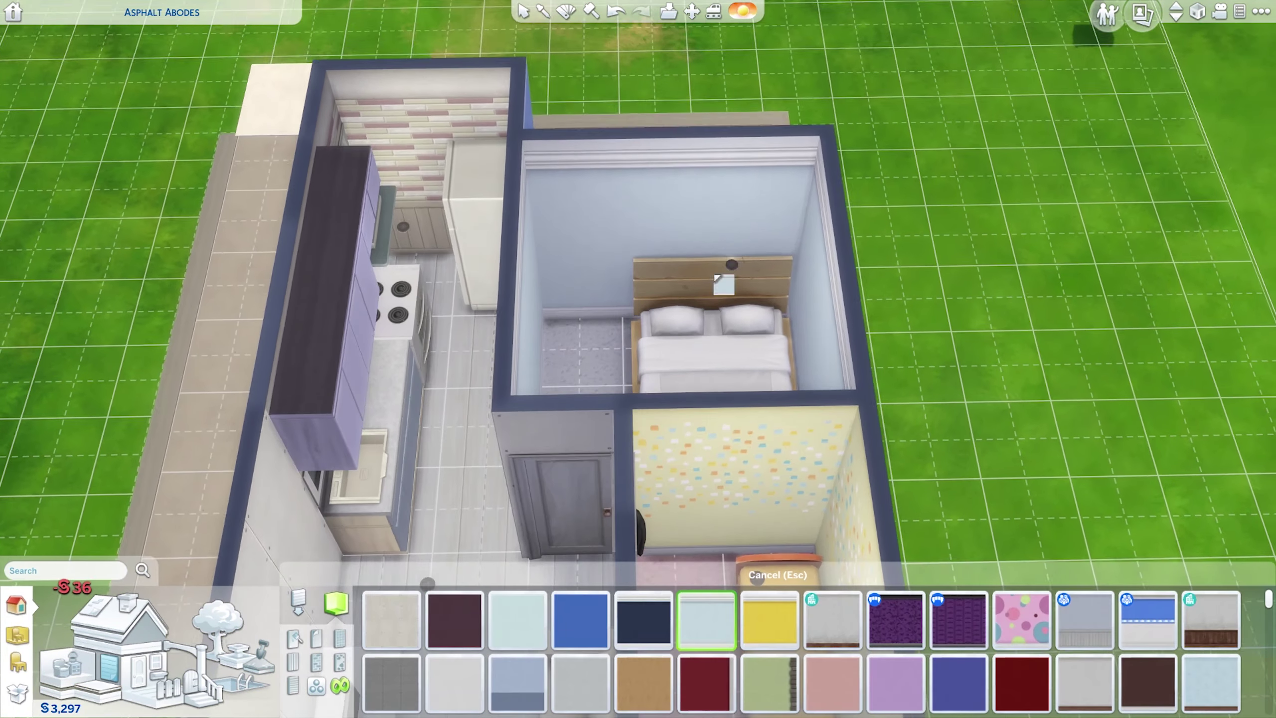
pyautogui.moveTo(647, 624)
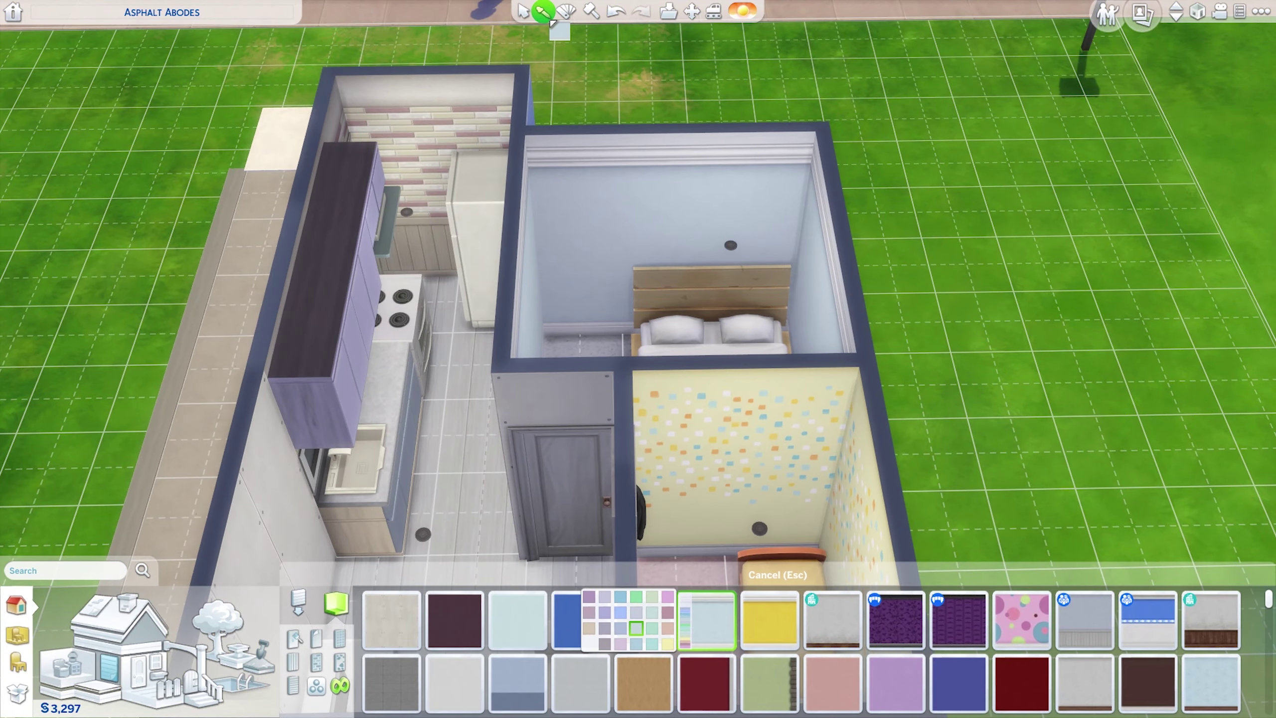
pyautogui.press('k')
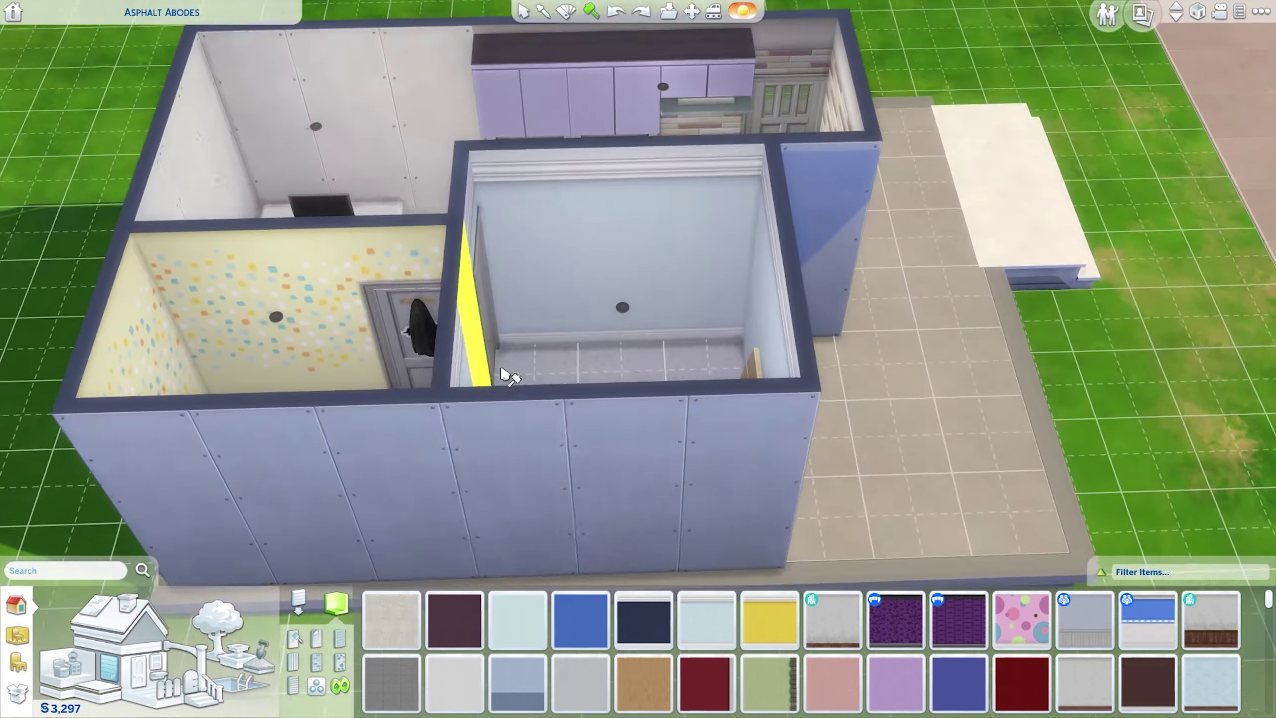
# Step: Cover the front wall with blue-striped wood panel wall covering
pyautogui.click(636, 612)
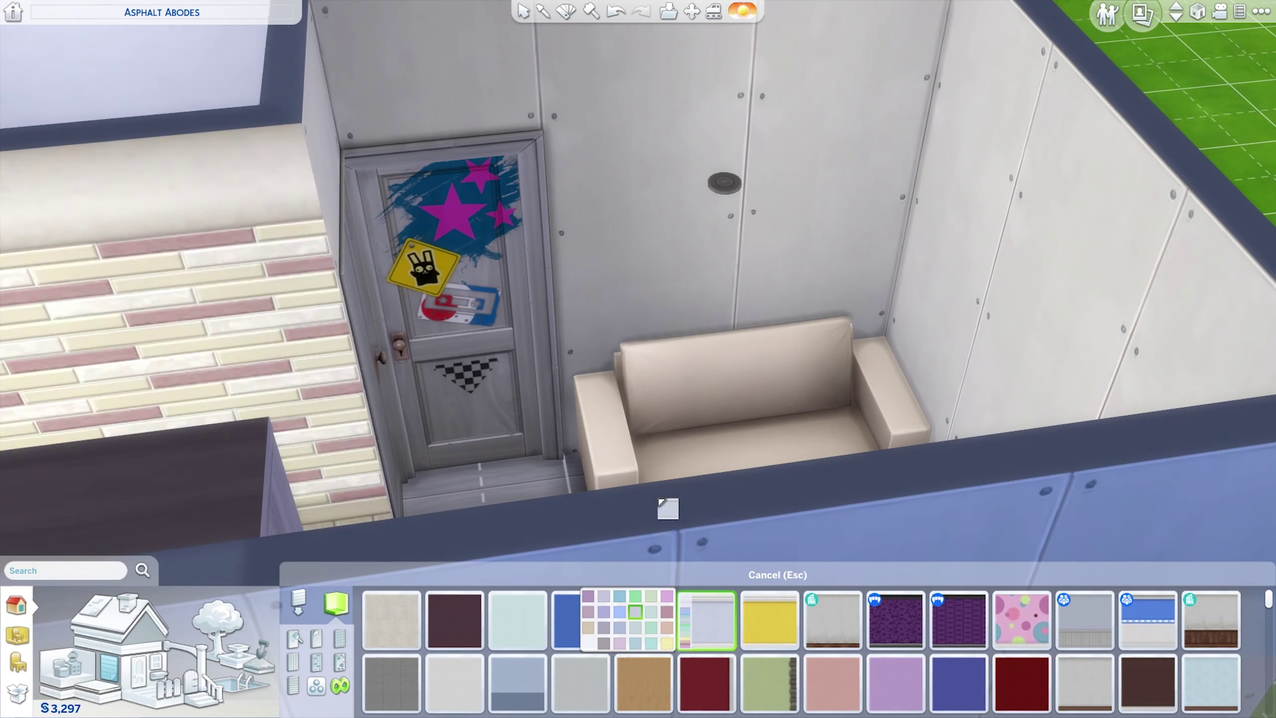
pyautogui.scroll(-3, 650, 679)
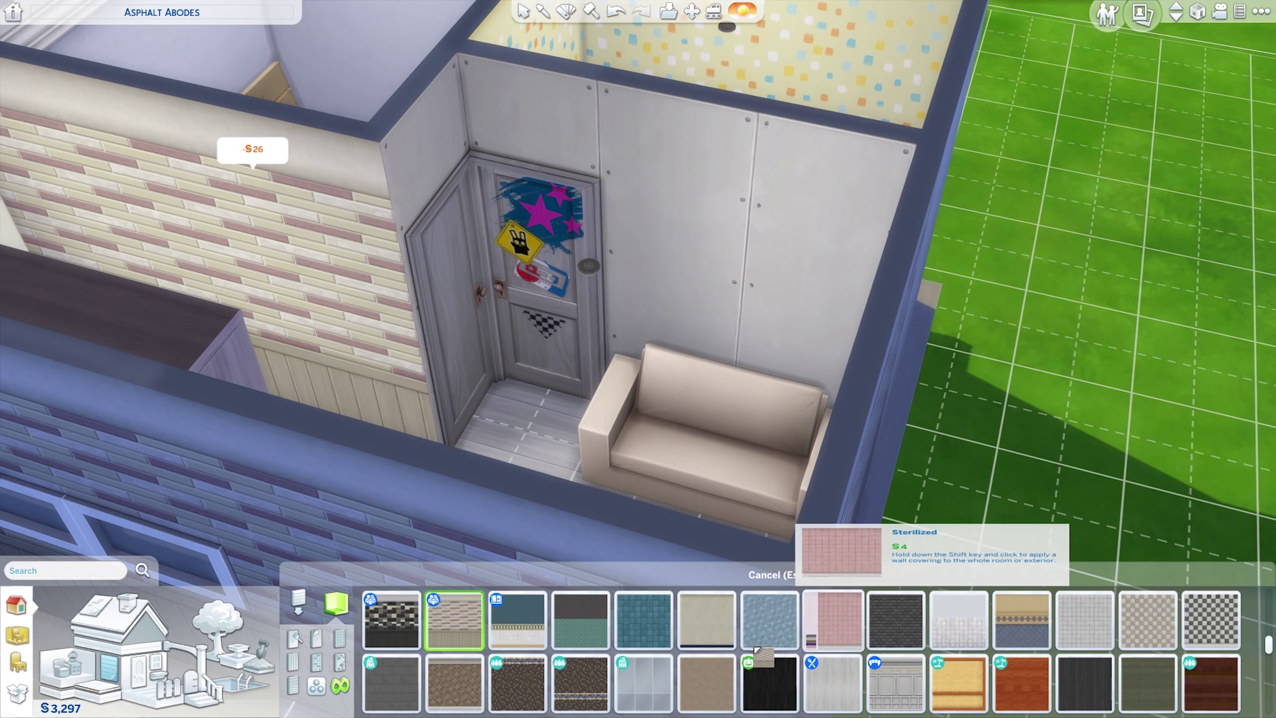
pyautogui.scroll(-5, 650, 678)
pyautogui.scroll(5, 810, 689)
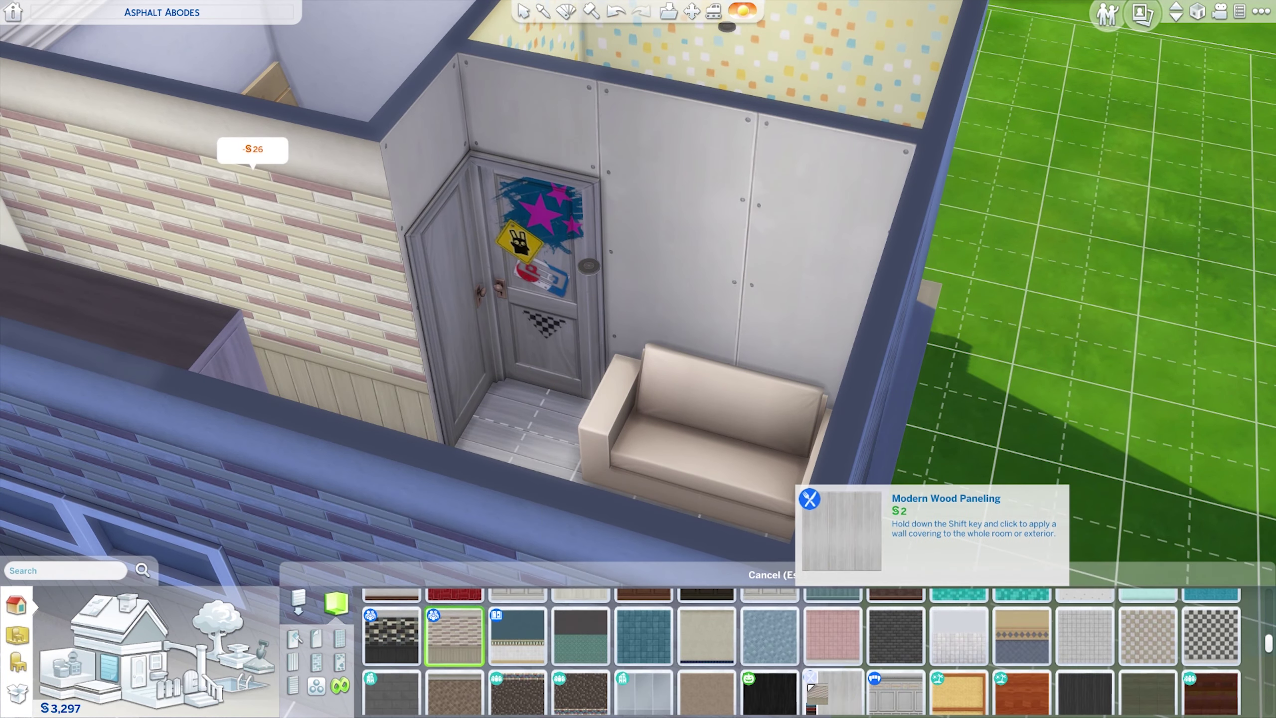
pyautogui.scroll(-10, 810, 687)
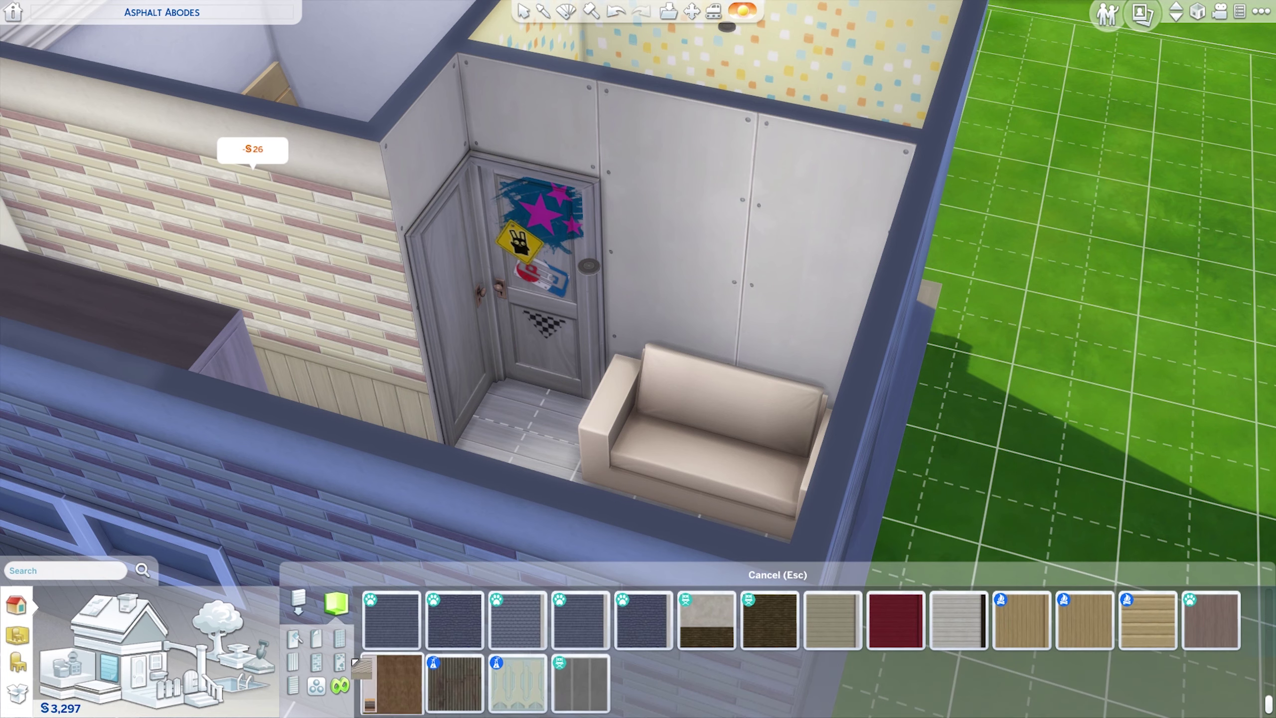
pyautogui.scroll(10, 720, 704)
pyautogui.scroll(-1, 1105, 674)
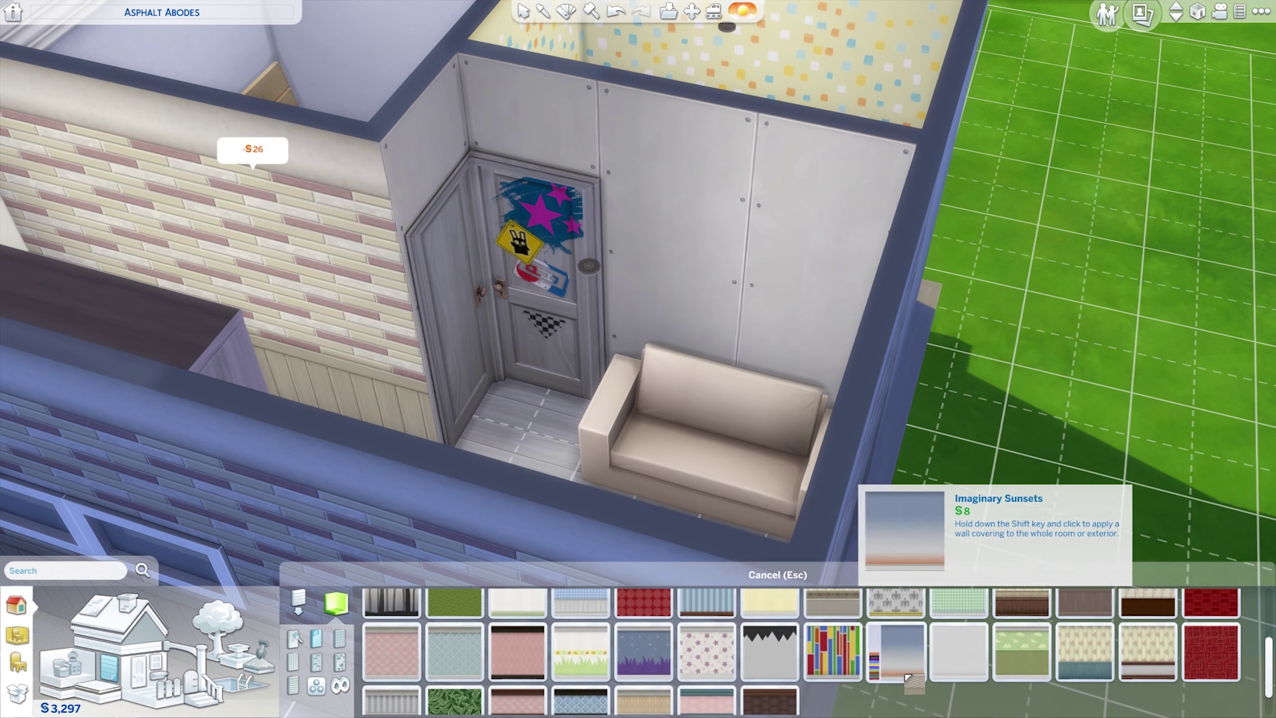
pyautogui.click(1085, 637)
pyautogui.click(453, 502)
pyautogui.scroll(-2, 668, 653)
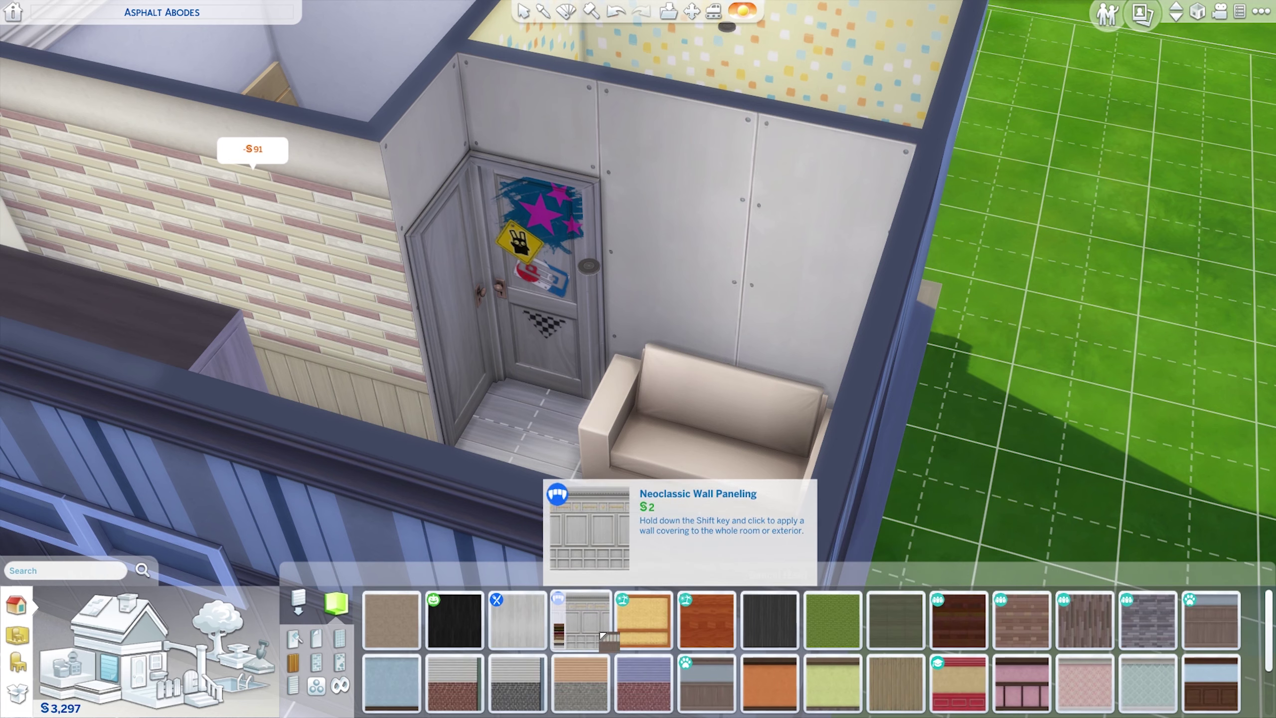
# Step: Add light wainscot panelling to the living room and dark brick to the exterior wall
pyautogui.click(317, 640)
pyautogui.click(1049, 629)
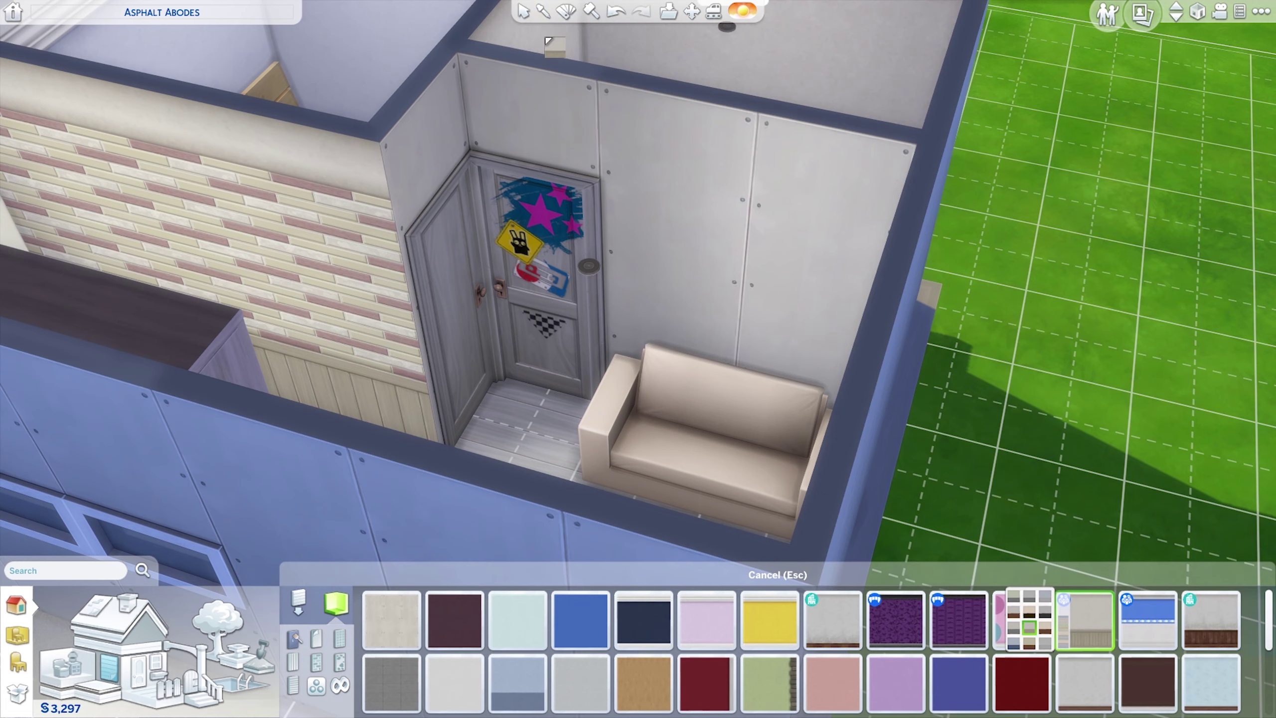
pyautogui.click(527, 53)
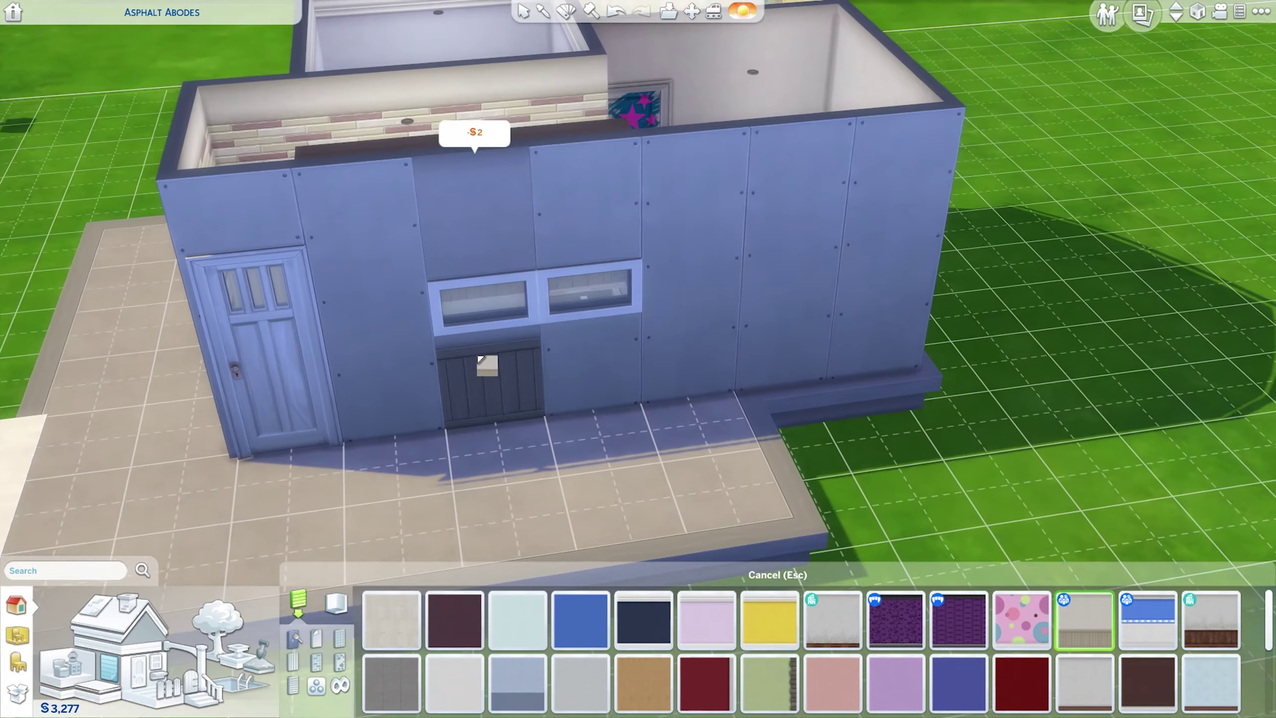
pyautogui.click(317, 662)
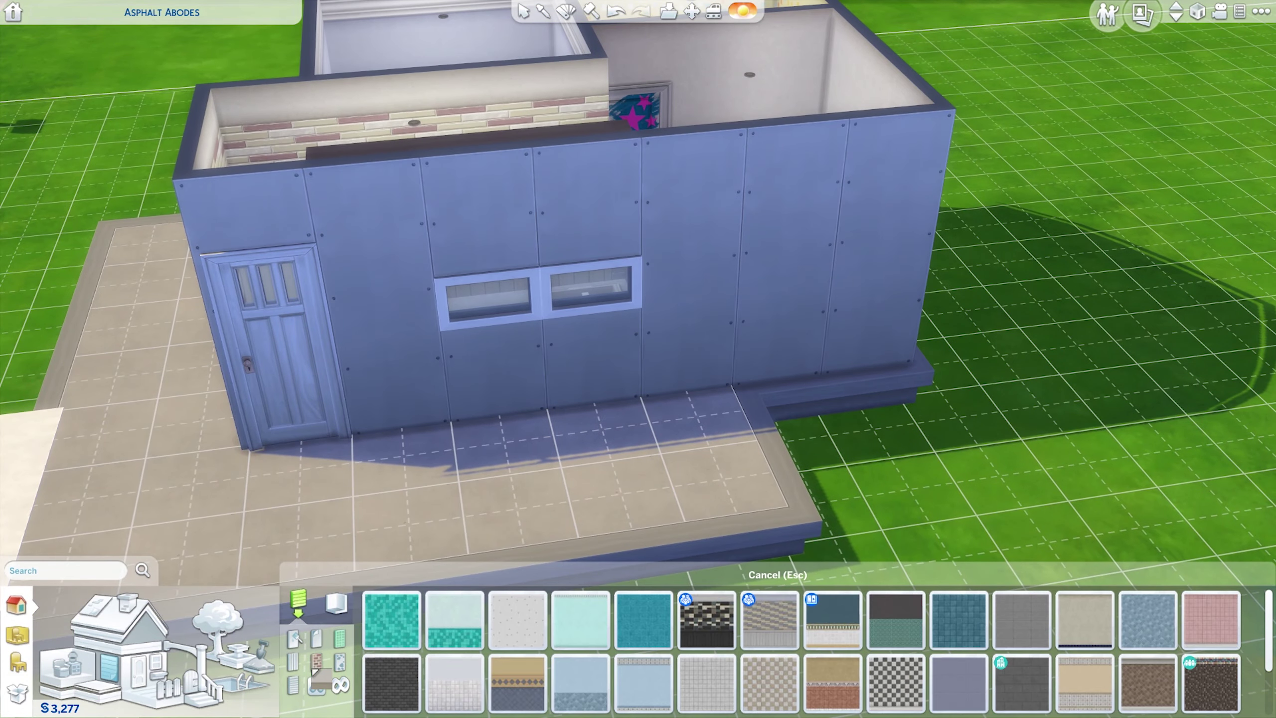
pyautogui.click(889, 598)
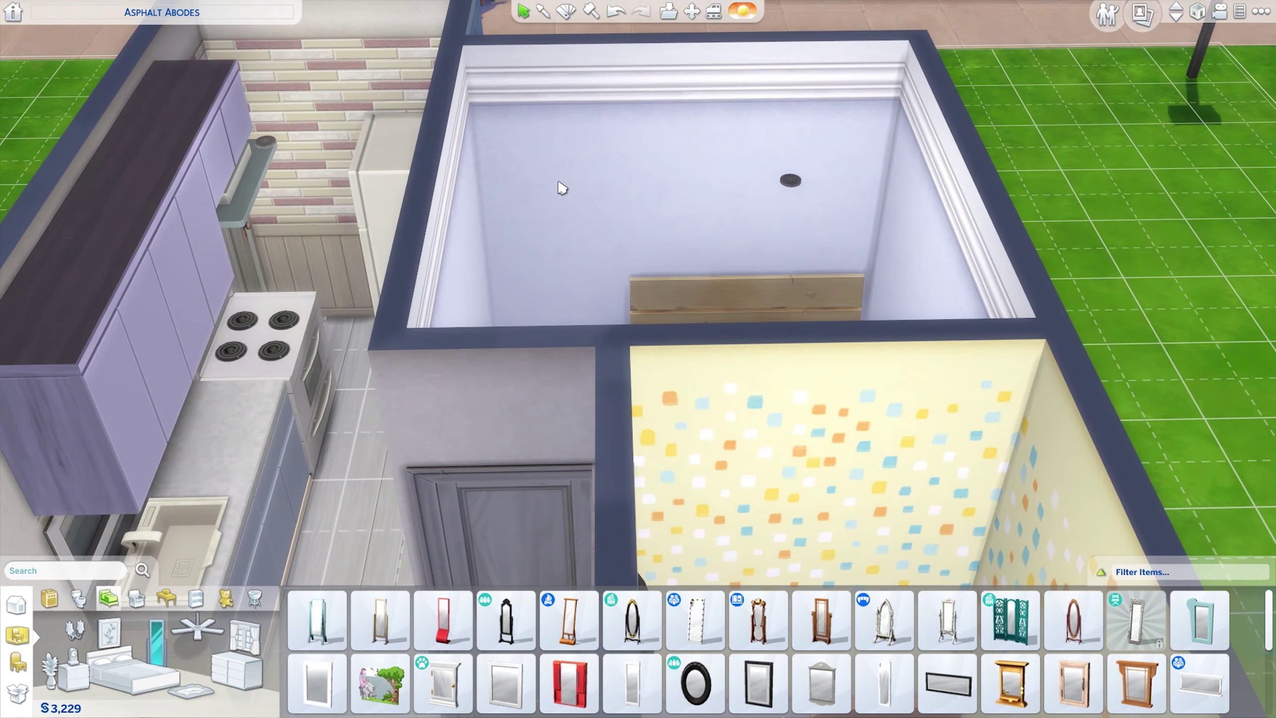
# Step: Place the desk with hutch and the drafting chair beside the small bedroom's bed
pyautogui.scroll(3, 706, 95)
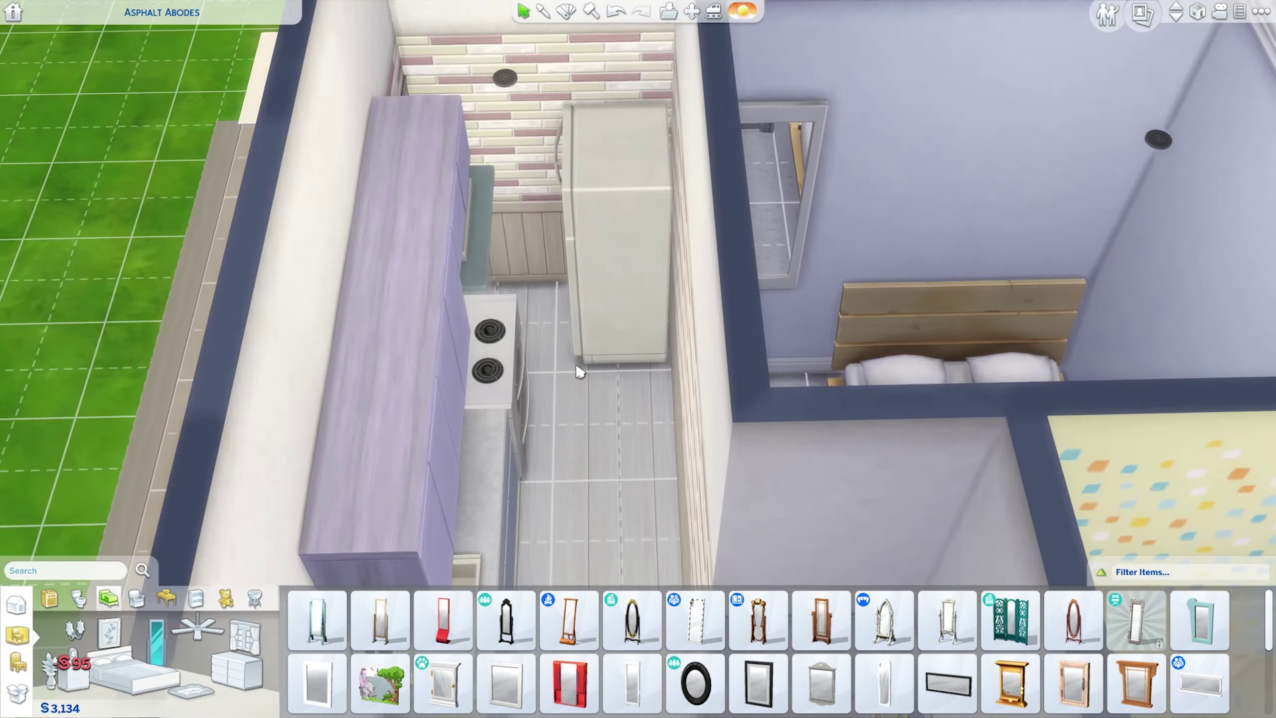
pyautogui.moveTo(696, 611)
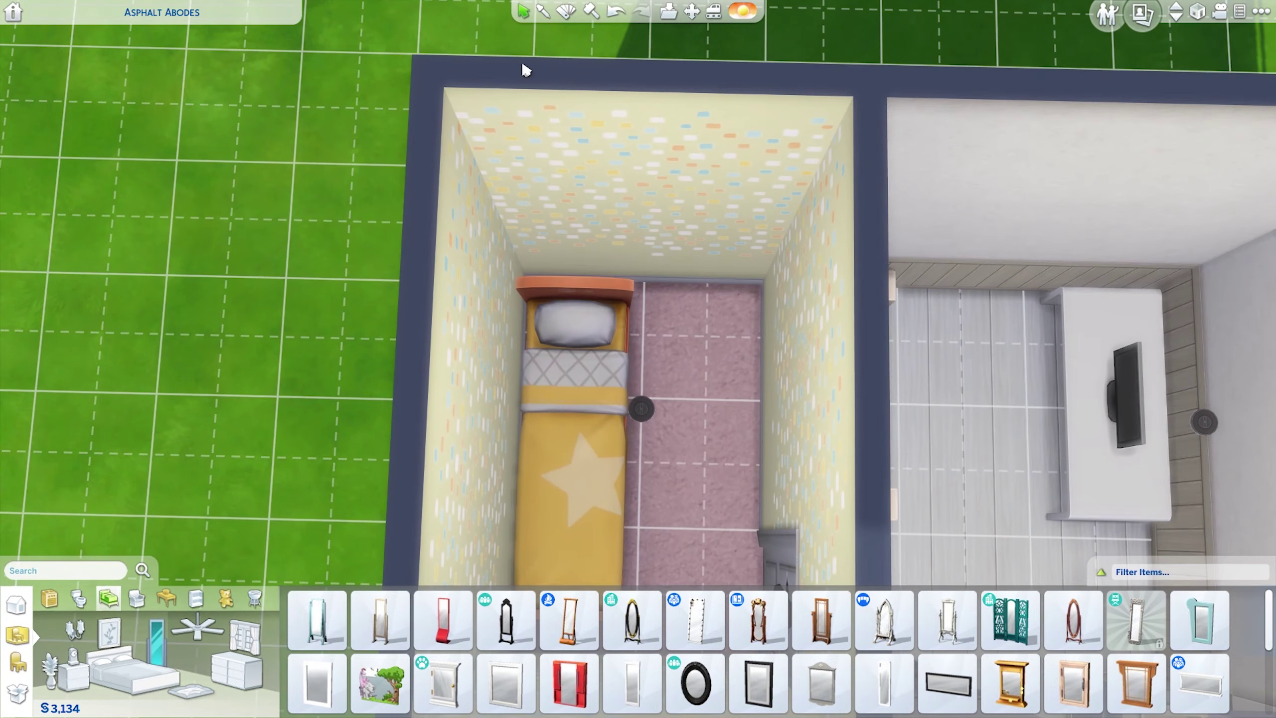
pyautogui.click(612, 442)
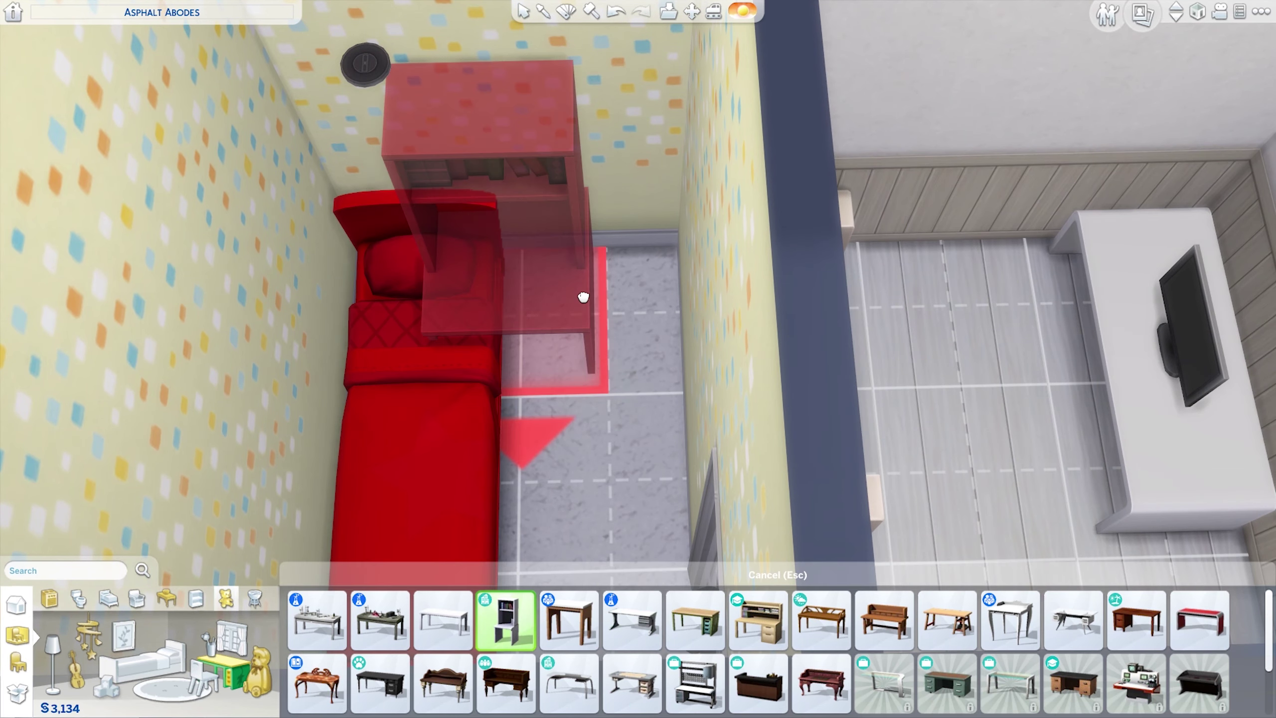
pyautogui.click(618, 322)
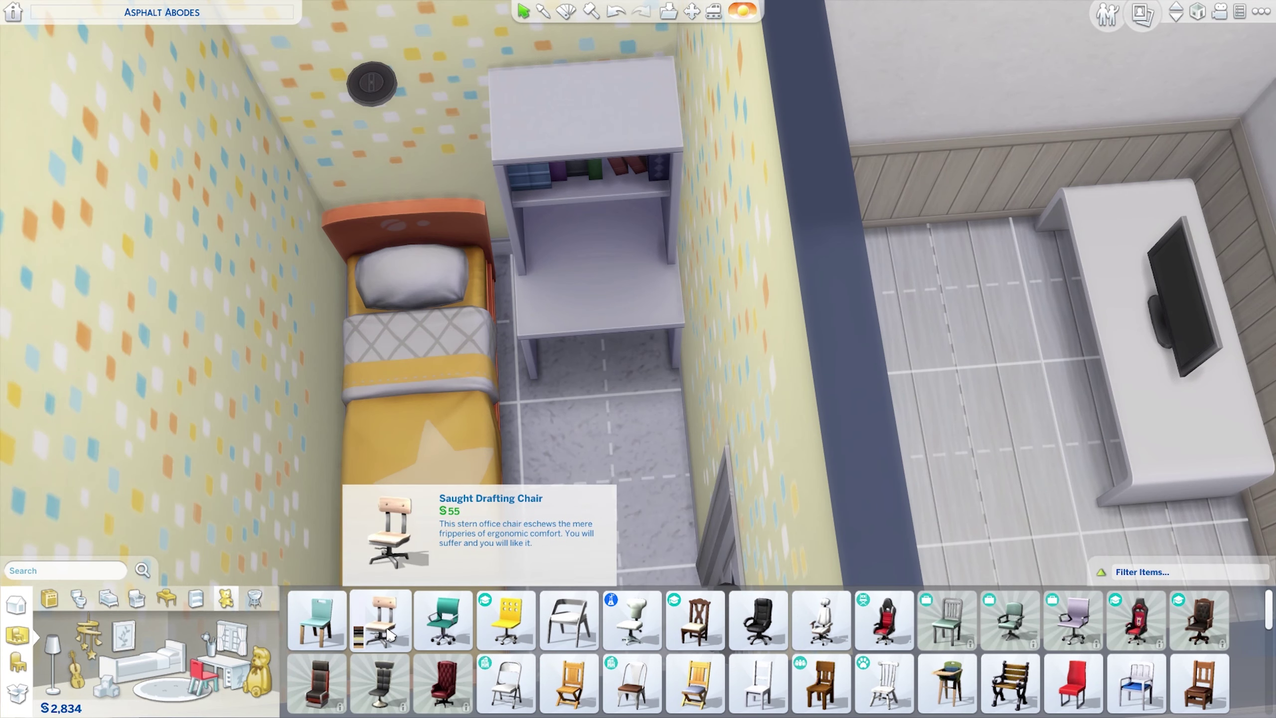
pyautogui.click(555, 442)
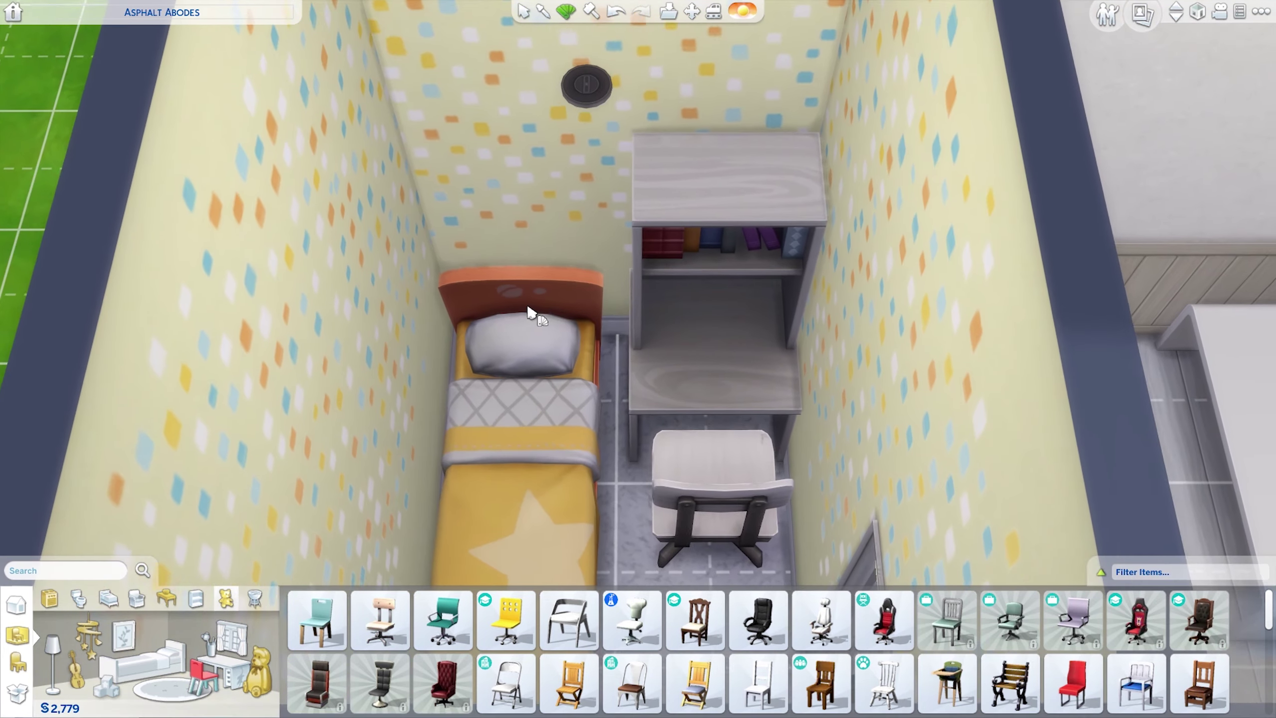
# Step: Recolour the bed teal and apply Dreamland Confetti wallpaper in its white, black and red variant
pyautogui.click(525, 457)
pyautogui.click(832, 619)
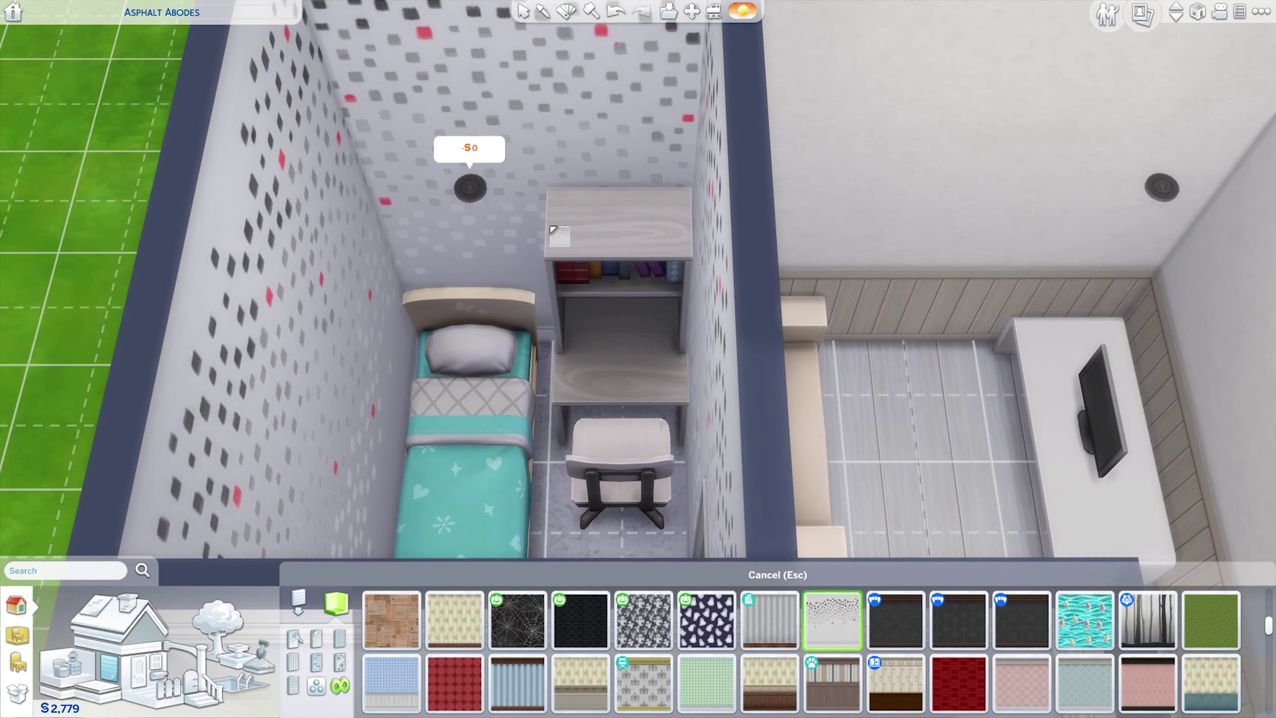
pyautogui.moveTo(854, 605)
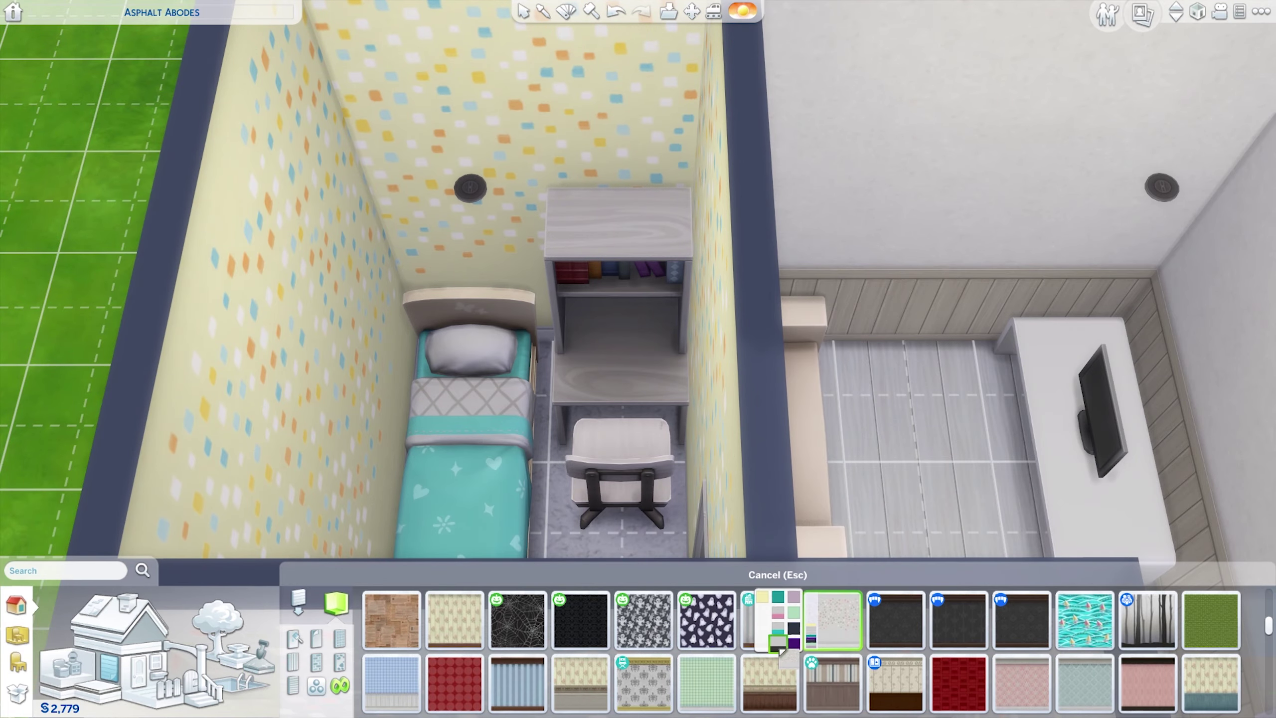
pyautogui.click(778, 627)
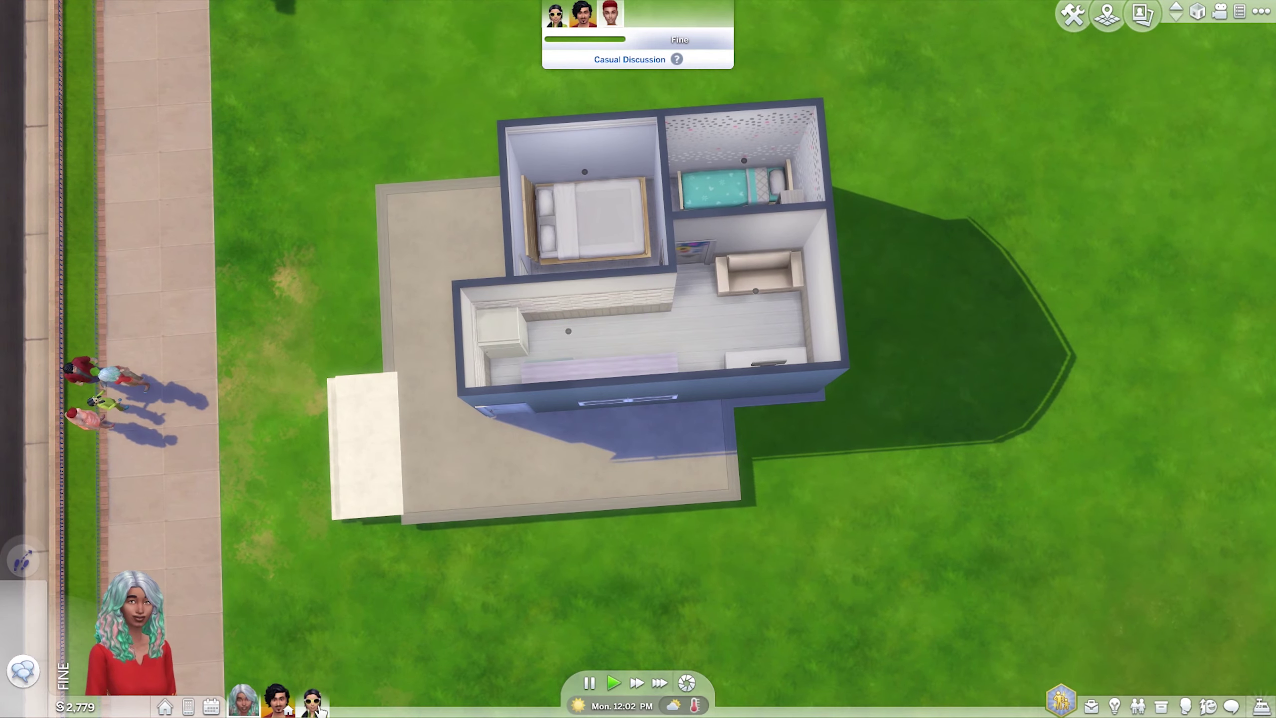
# Step: Switch to the sim in sunglasses and run the game at ultra speed
pyautogui.click(313, 704)
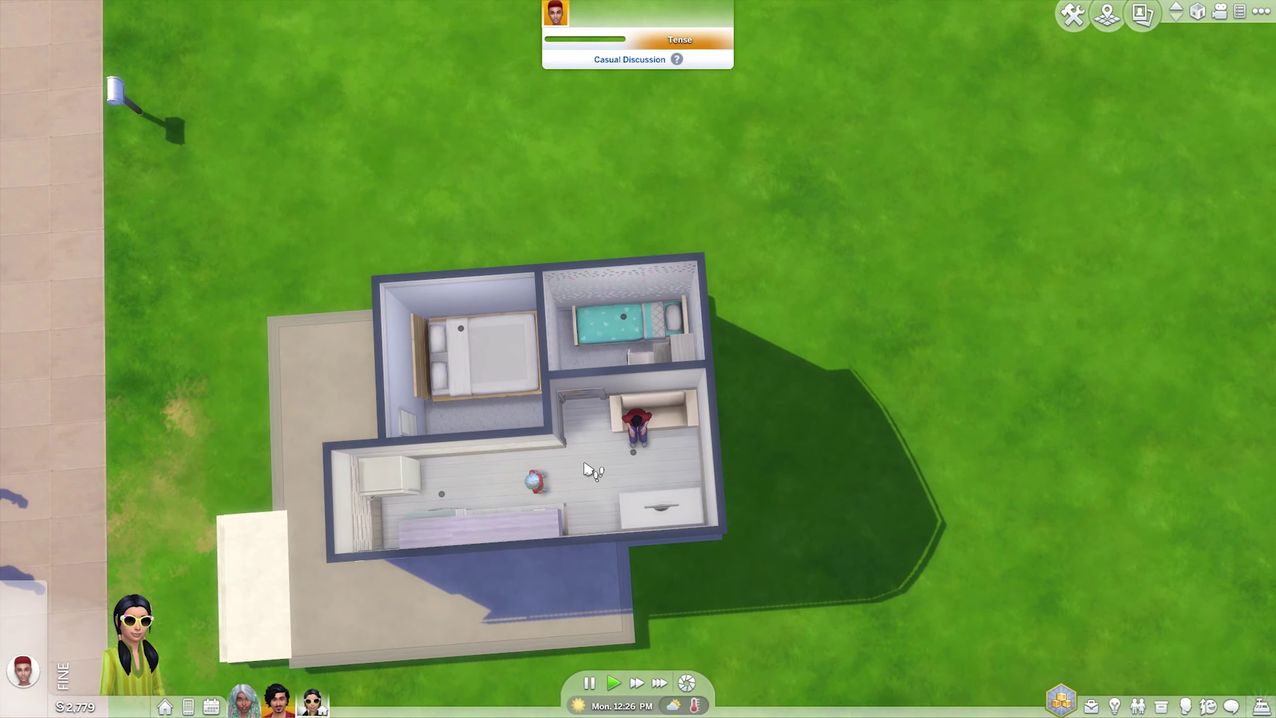
pyautogui.press('3')
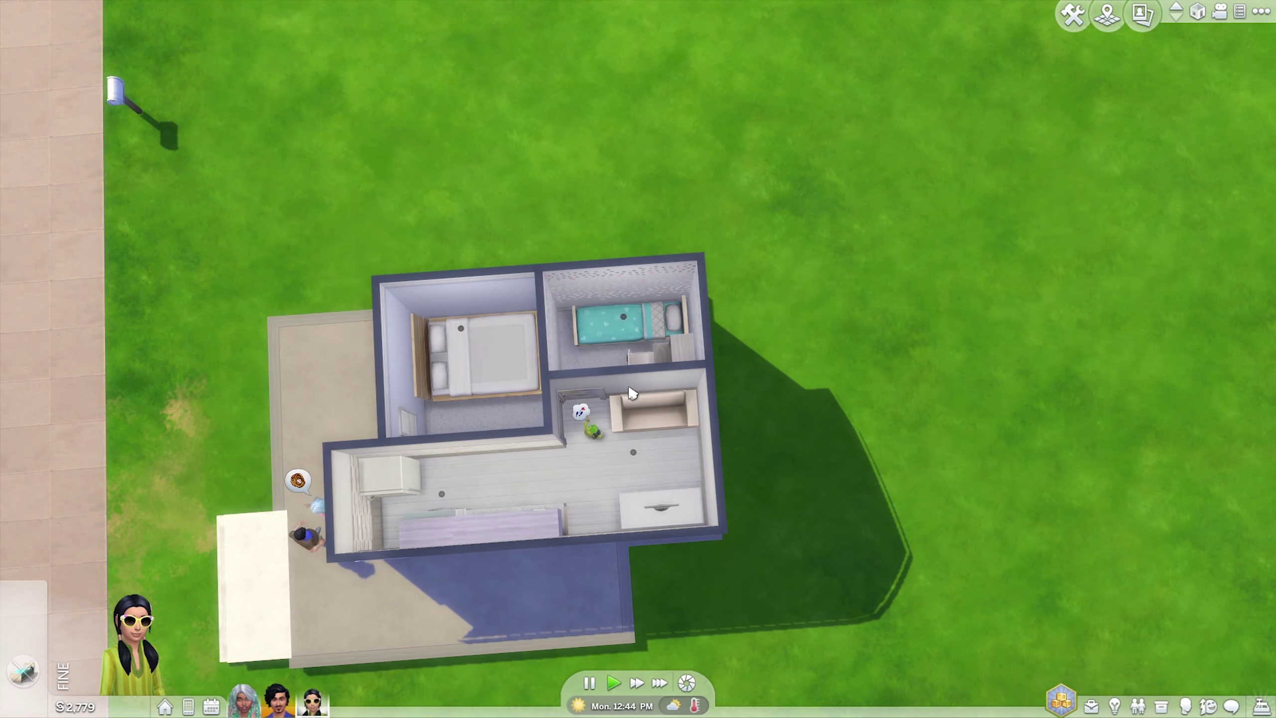
pyautogui.click(634, 411)
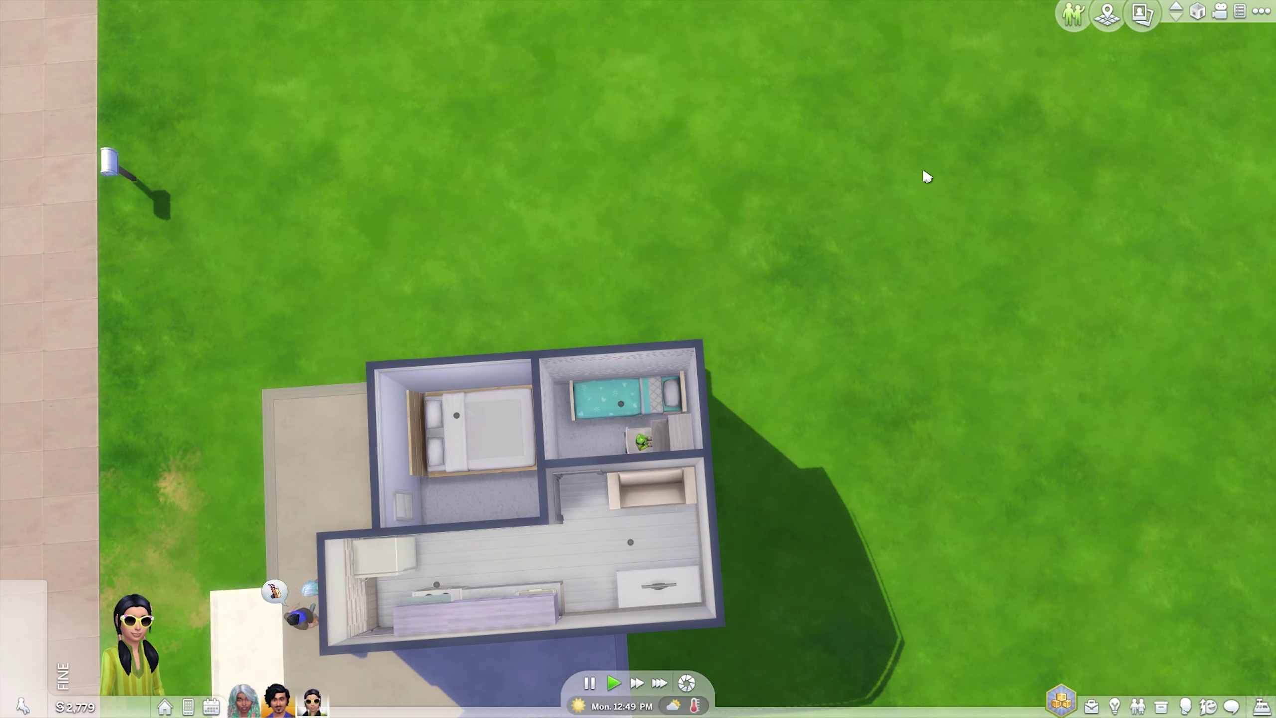
# Step: In Build mode, turn the kid's teal bed around, then return to live play
pyautogui.click(1077, 19)
pyautogui.click(625, 404)
pyautogui.click(630, 407)
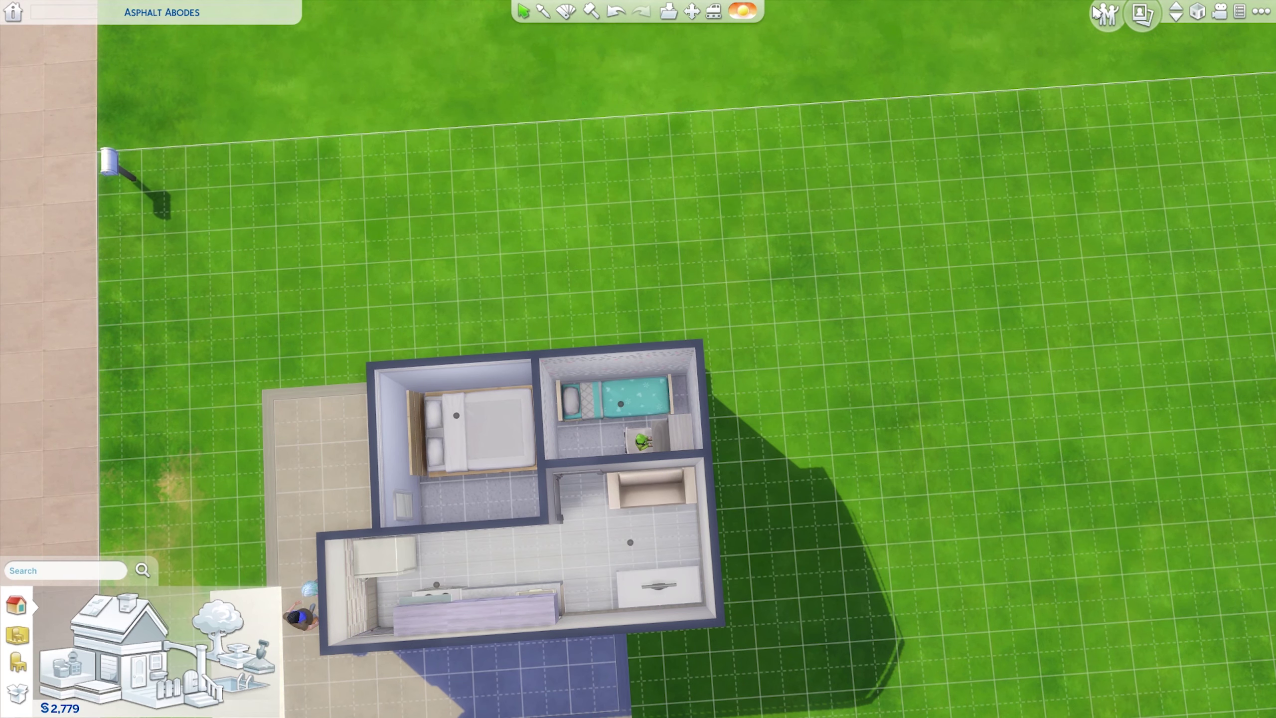
pyautogui.press('F1')
pyautogui.click(621, 405)
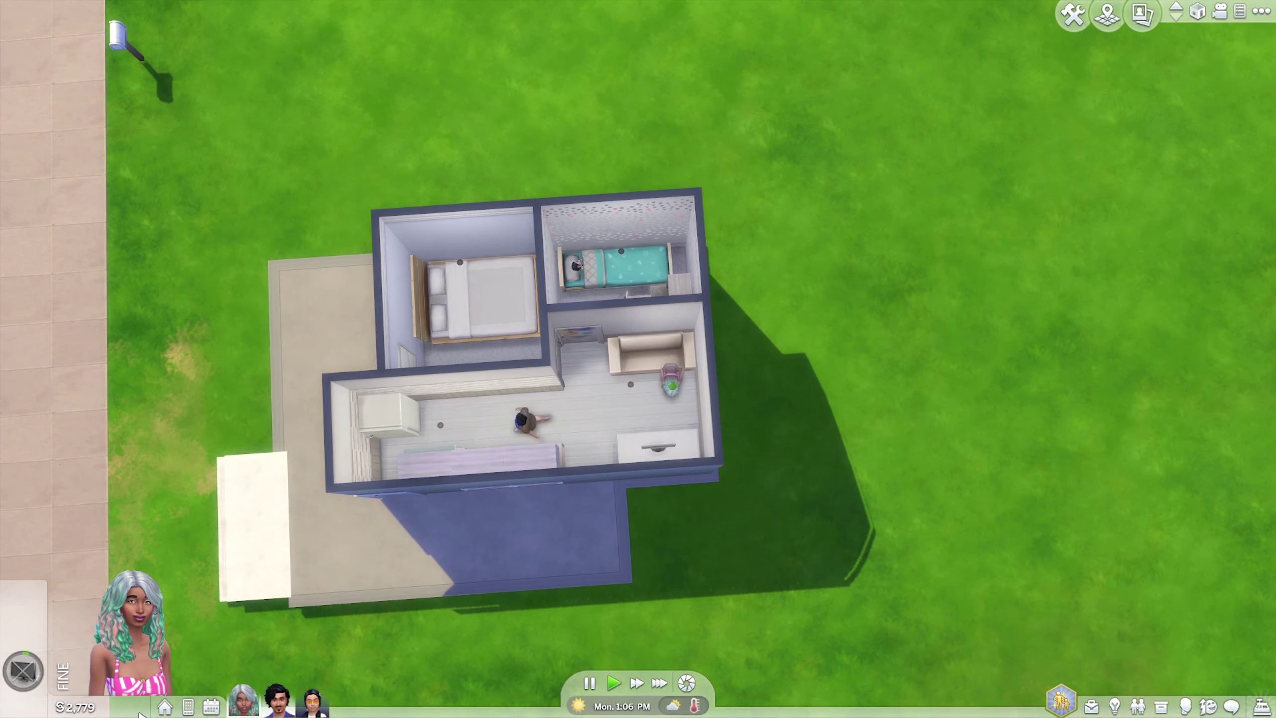
# Step: Set a stack of books from the kid's-room decorations on the desk
pyautogui.press('F2')
pyautogui.scroll(5, 749, 384)
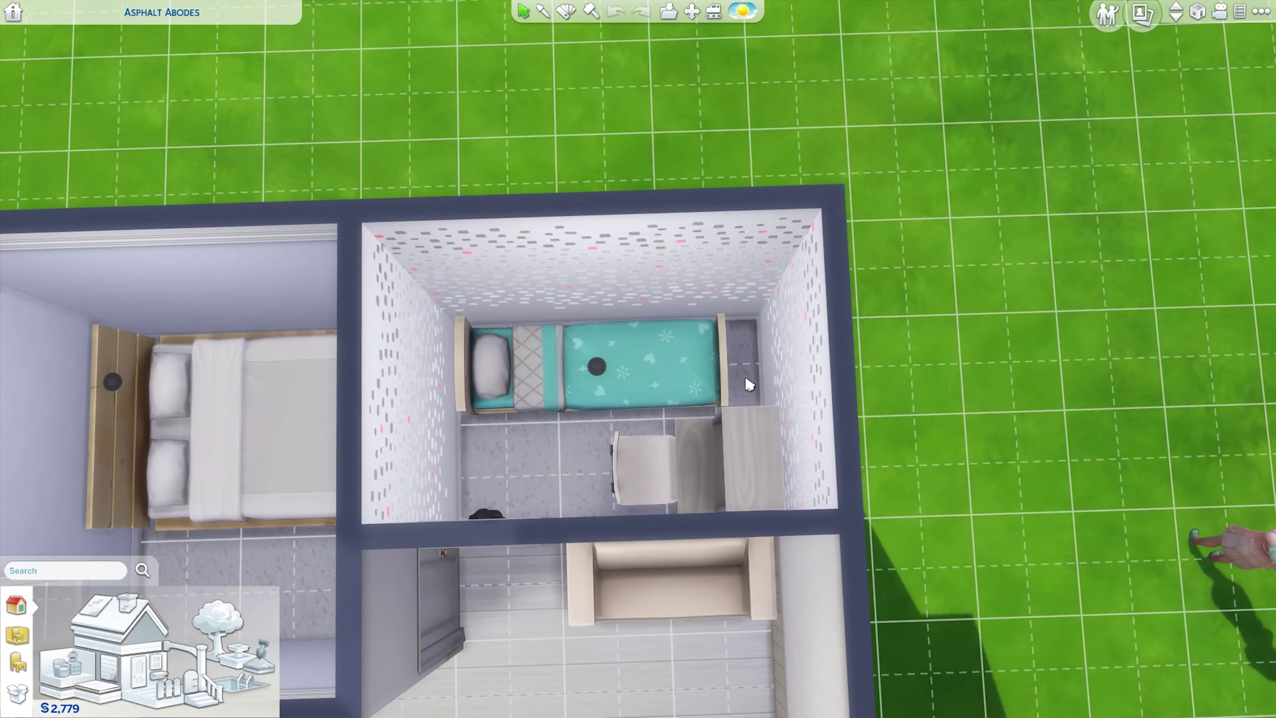
pyautogui.scroll(5, 749, 385)
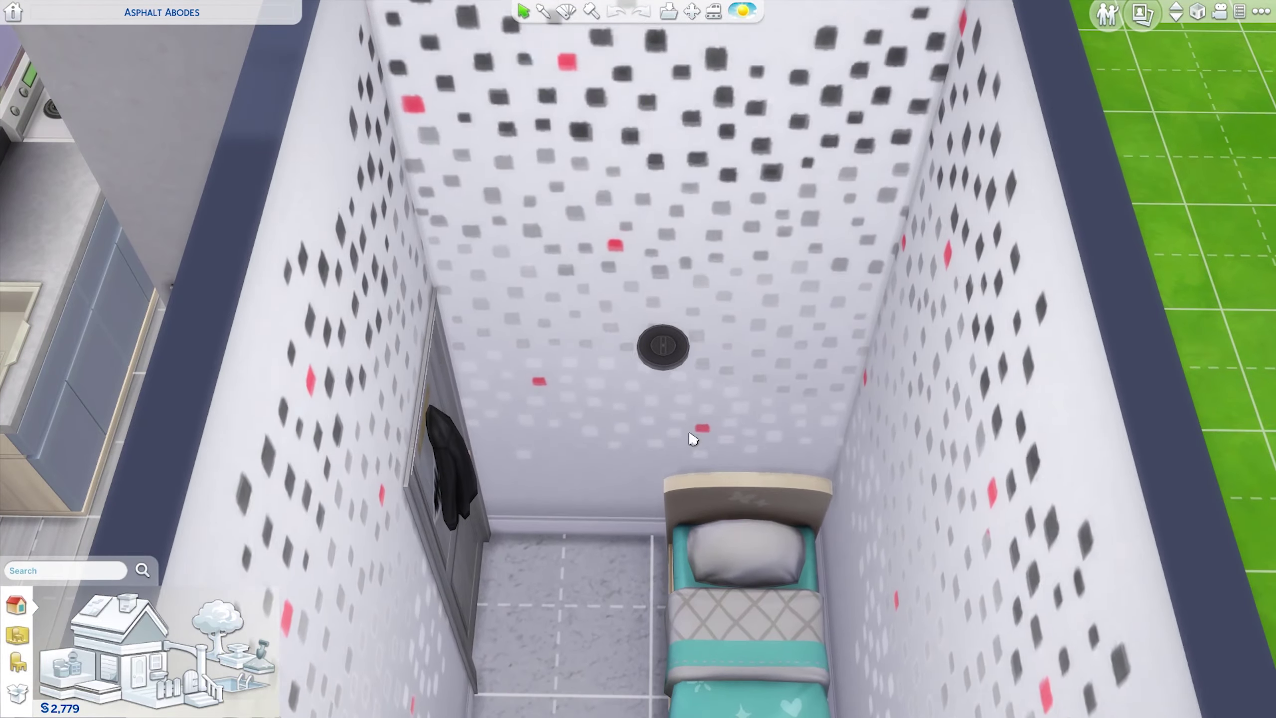
pyautogui.click(177, 670)
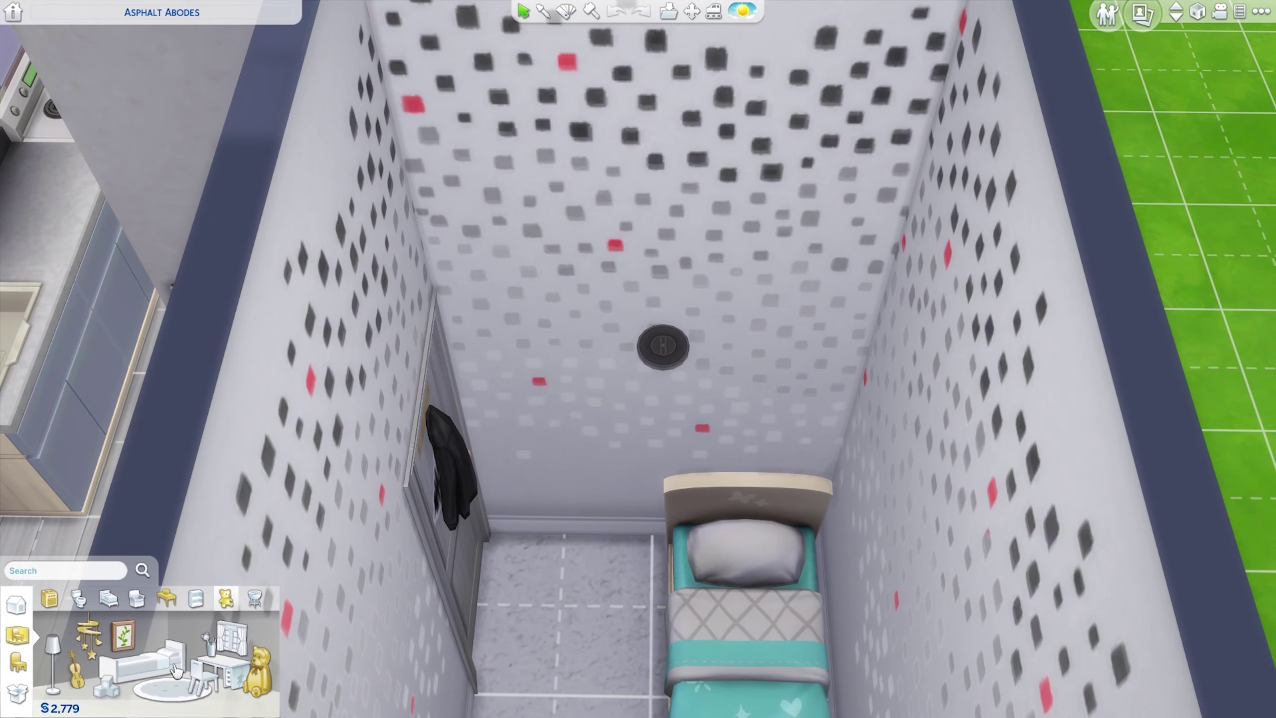
pyautogui.click(55, 668)
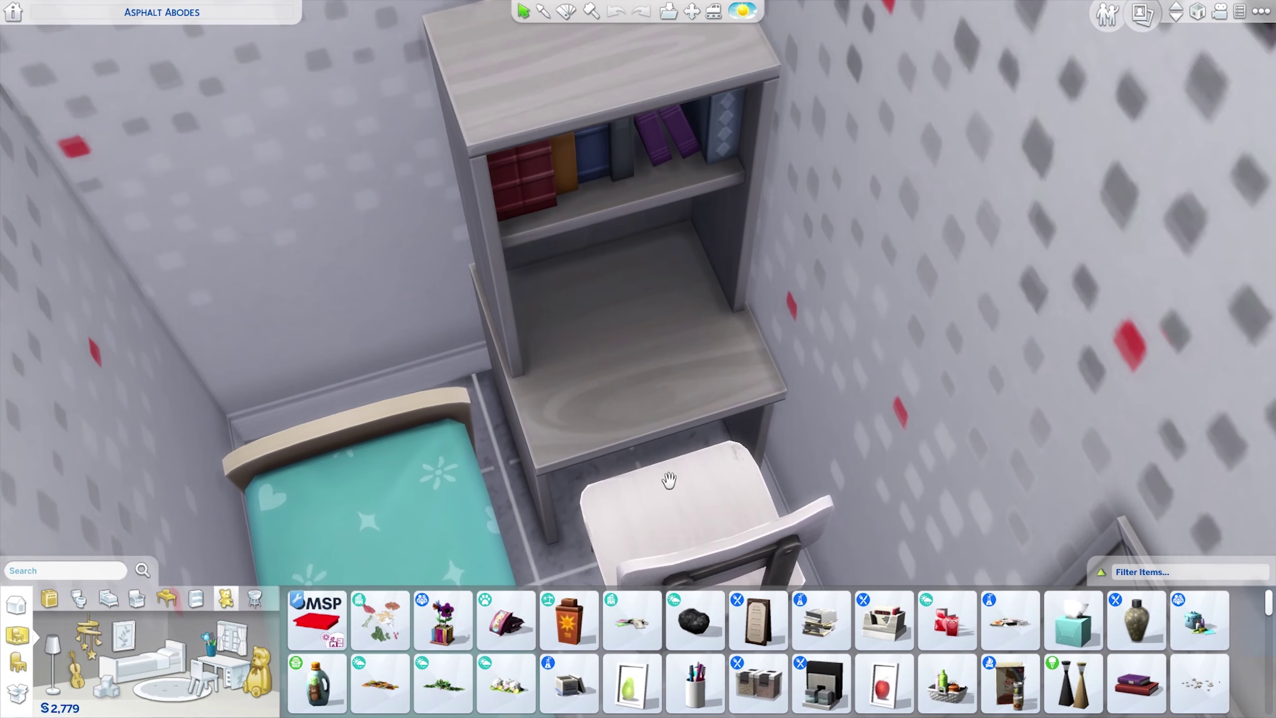
pyautogui.click(1137, 683)
pyautogui.click(603, 362)
pyautogui.scroll(-1, 715, 653)
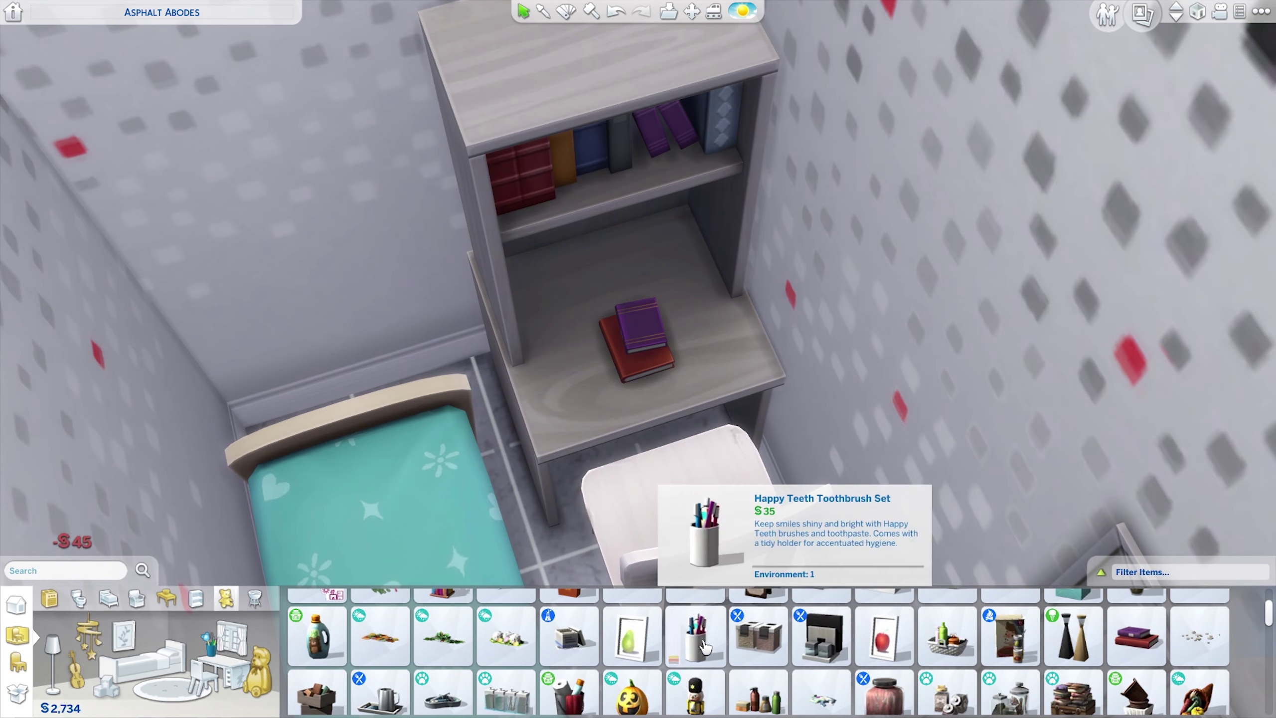
pyautogui.scroll(-1, 759, 653)
# Step: Place the Pencil Holder on top of the desk hutch
pyautogui.click(759, 669)
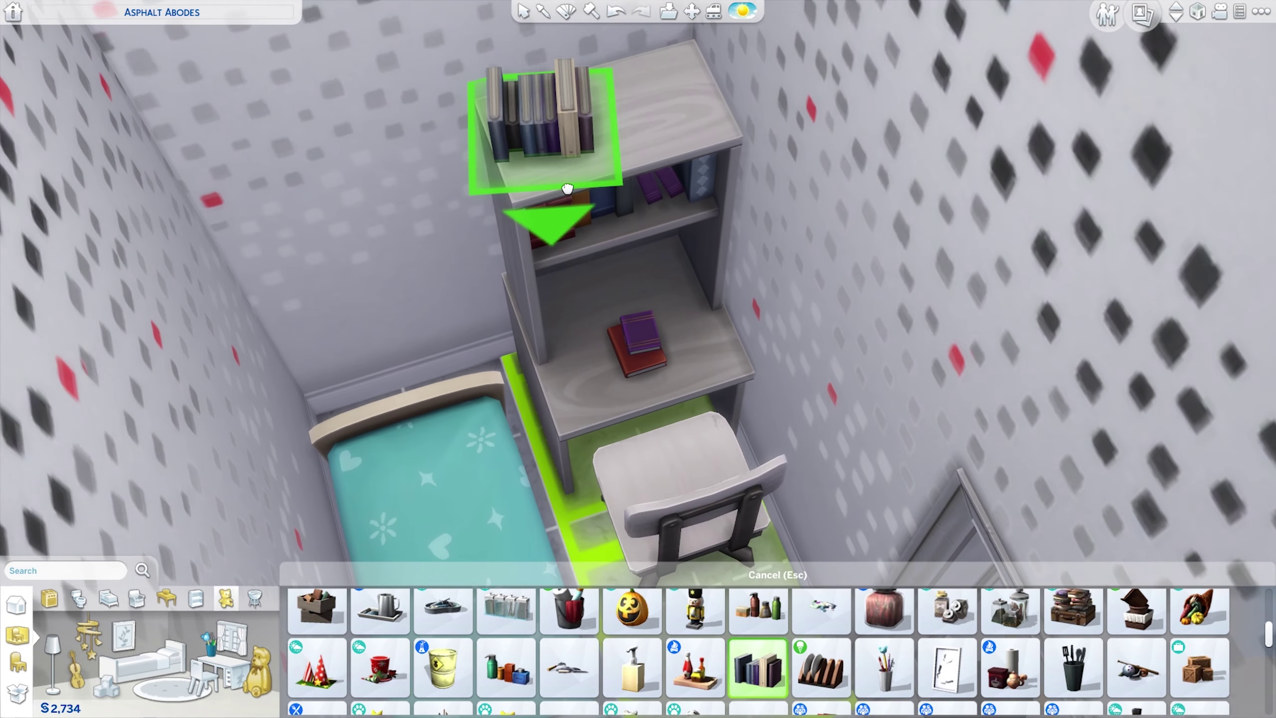
pyautogui.scroll(-1, 955, 639)
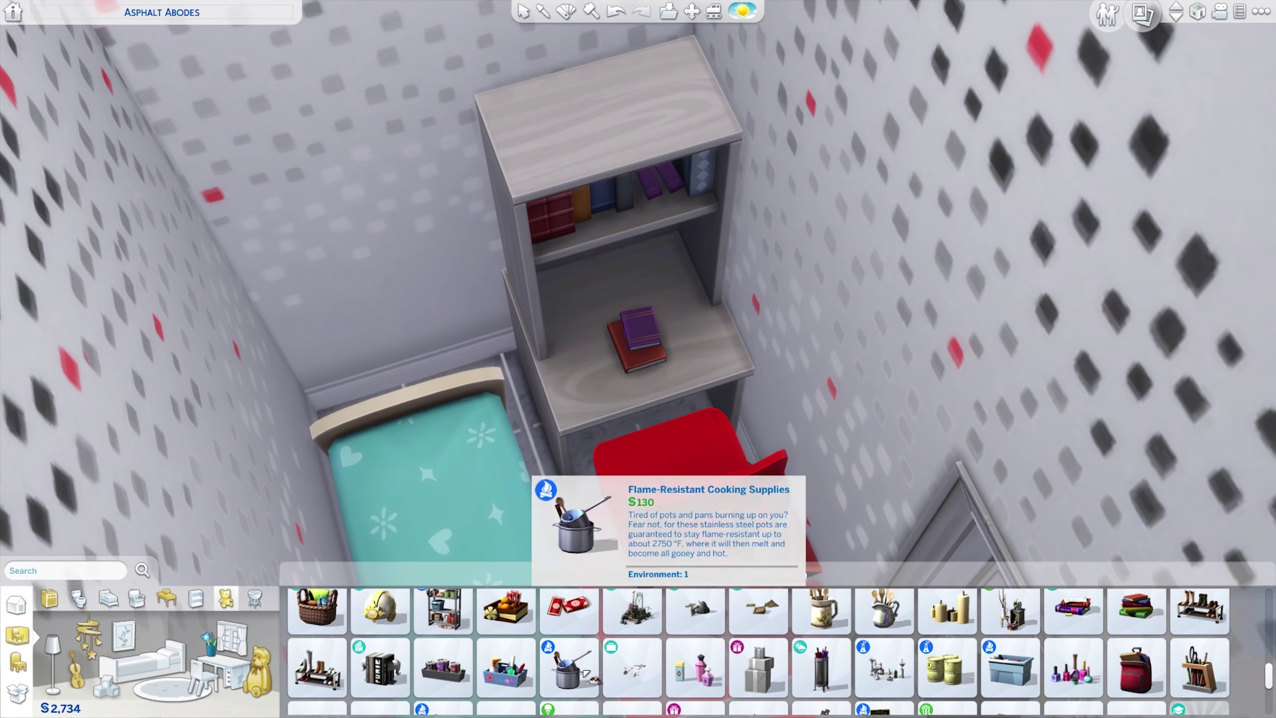
pyautogui.scroll(-1, 602, 654)
pyautogui.scroll(3, 603, 653)
pyautogui.click(885, 621)
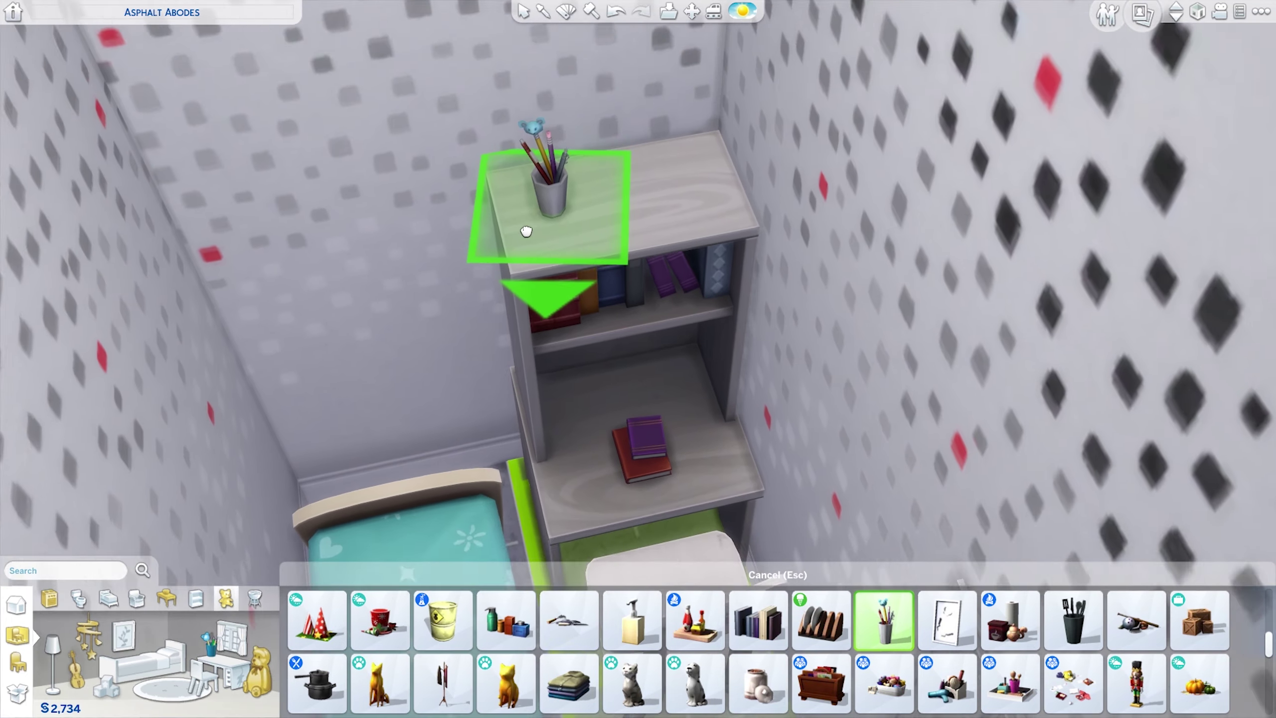
pyautogui.click(528, 214)
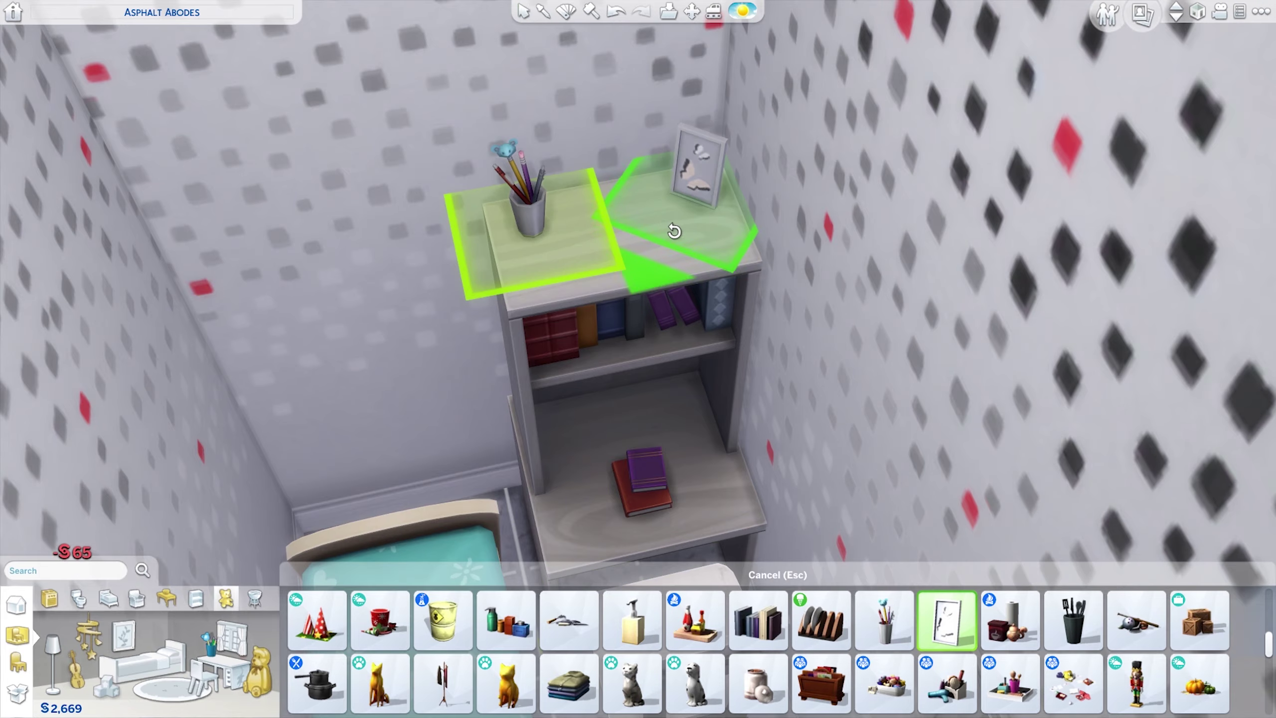
pyautogui.scroll(-5, 774, 504)
pyautogui.scroll(5, 623, 664)
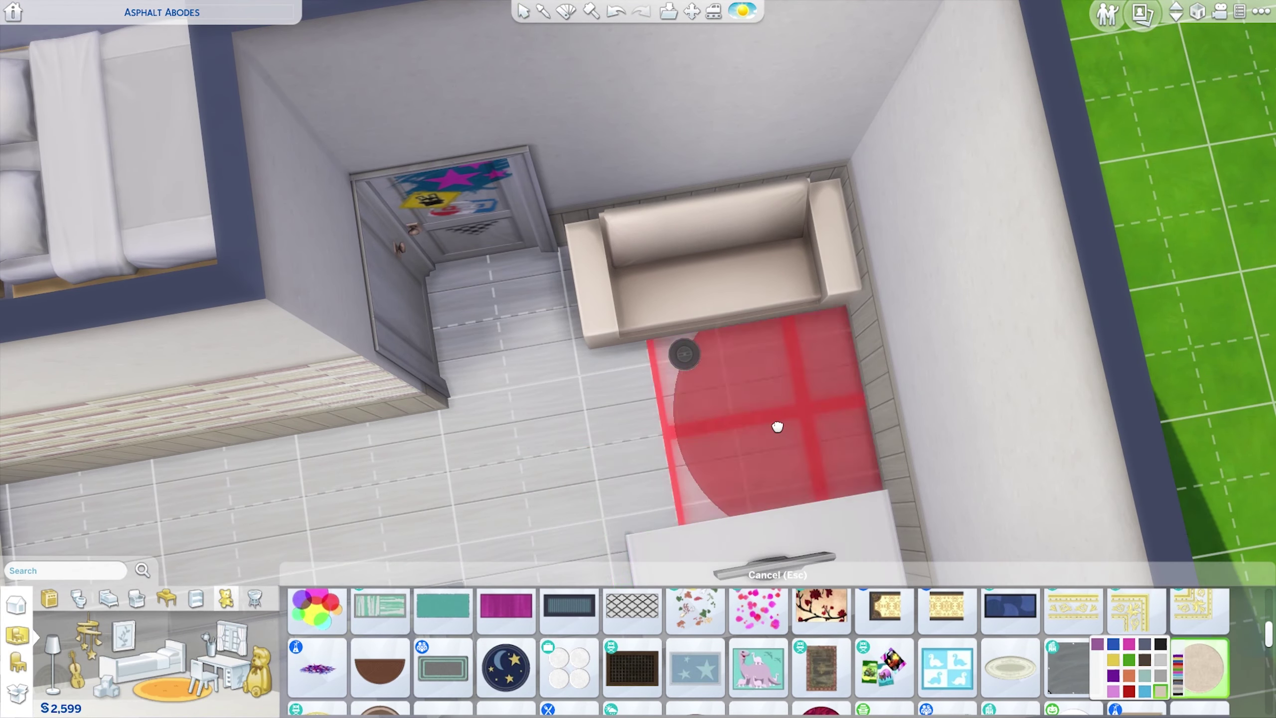
# Step: Lay a rug in front of the sofa and add a range hood above the stove
pyautogui.click(773, 425)
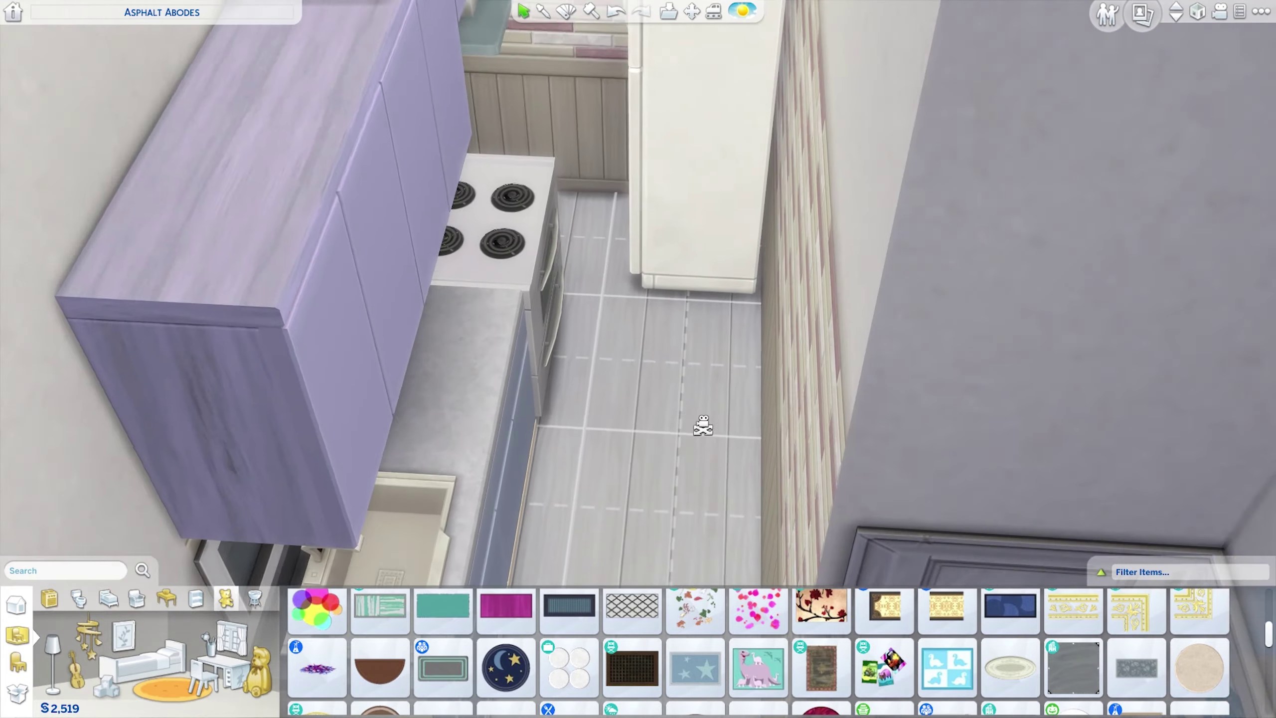
pyautogui.click(602, 409)
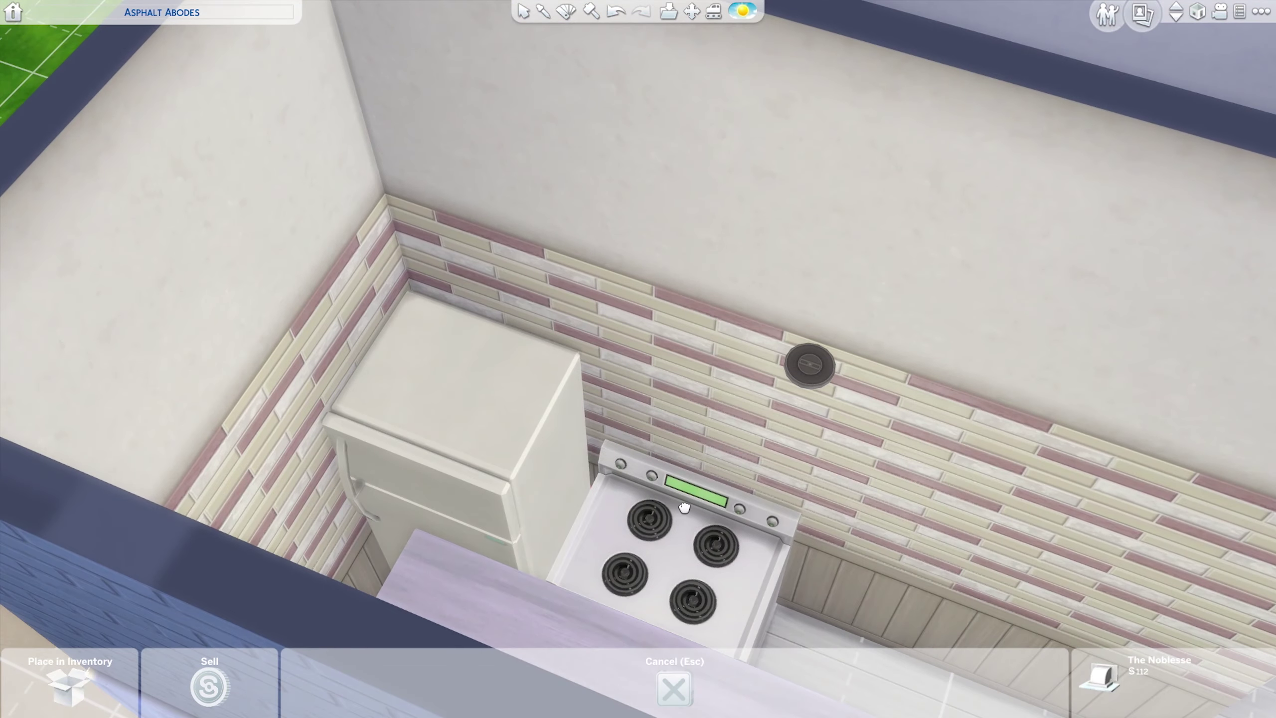
pyautogui.click(755, 213)
# Step: Hang lavender upper wall cabinets above the kitchen counter around the stove
pyautogui.click(732, 76)
pyautogui.scroll(-5, 732, 77)
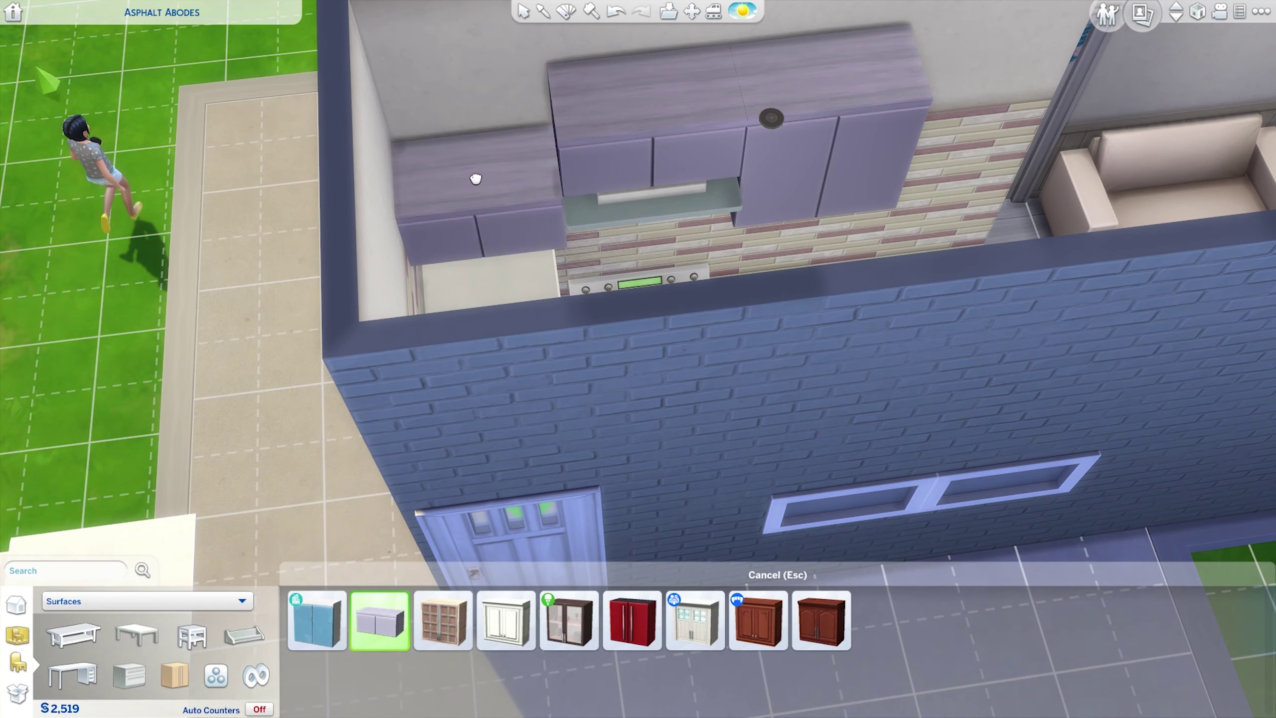
pyautogui.scroll(5, 512, 116)
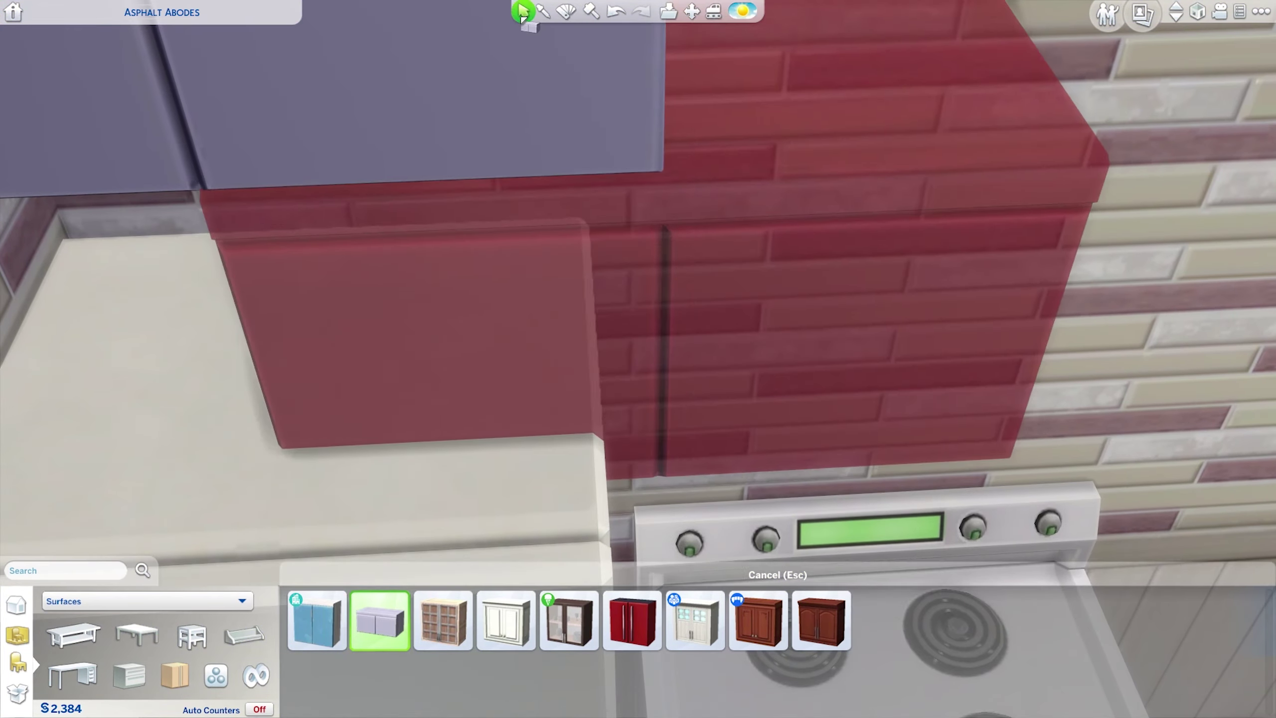
pyautogui.click(523, 13)
pyautogui.scroll(-5, 741, 337)
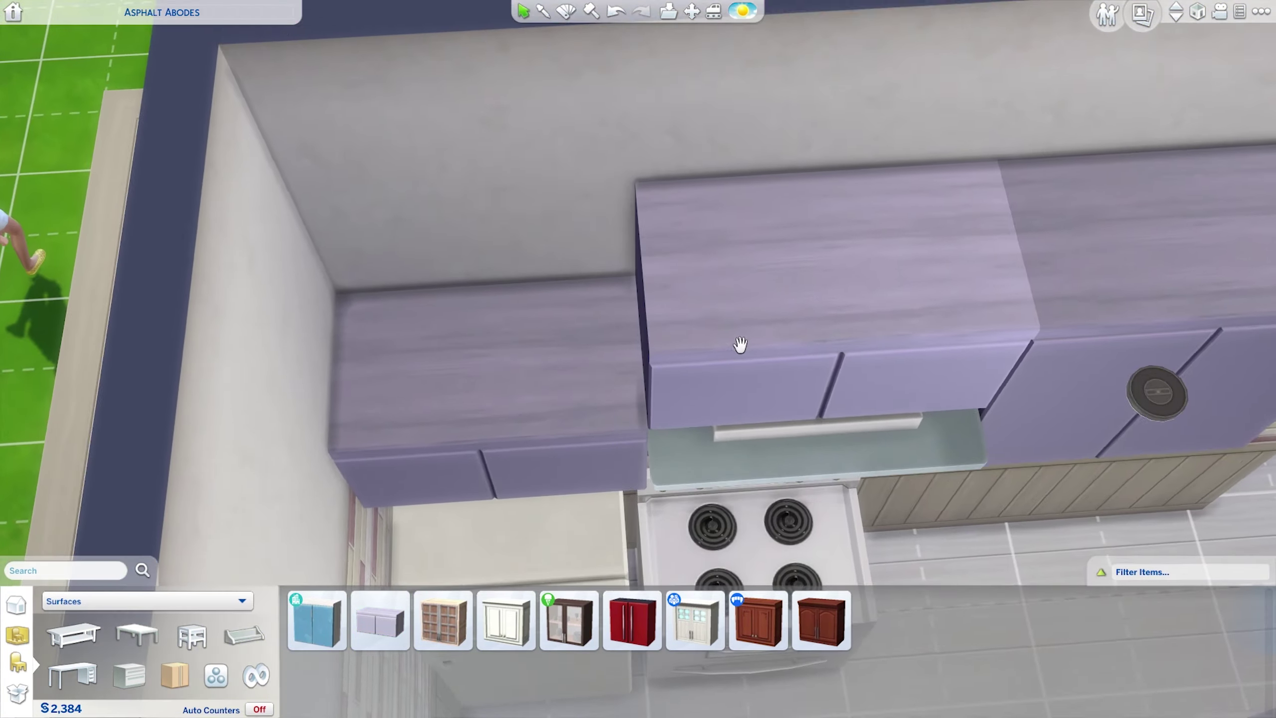
pyautogui.click(749, 243)
pyautogui.scroll(5, 745, 410)
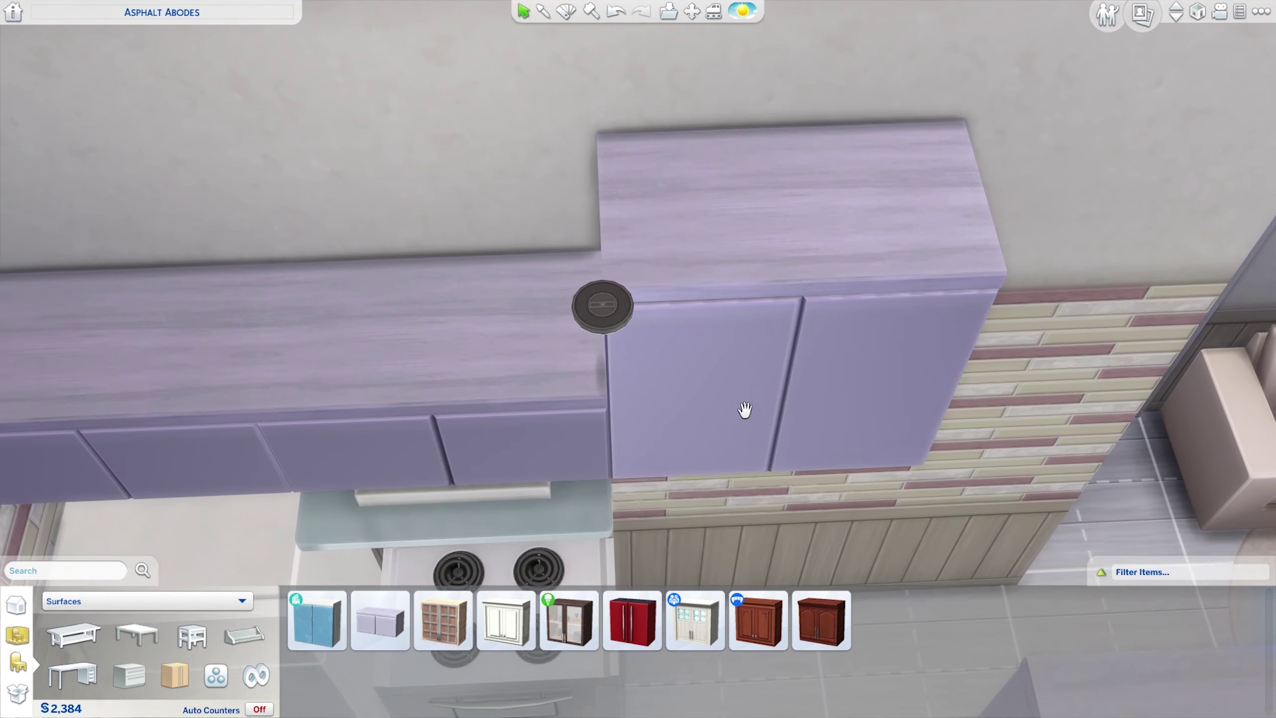
pyautogui.scroll(-5, 746, 352)
pyautogui.scroll(5, 361, 187)
pyautogui.scroll(-5, 484, 429)
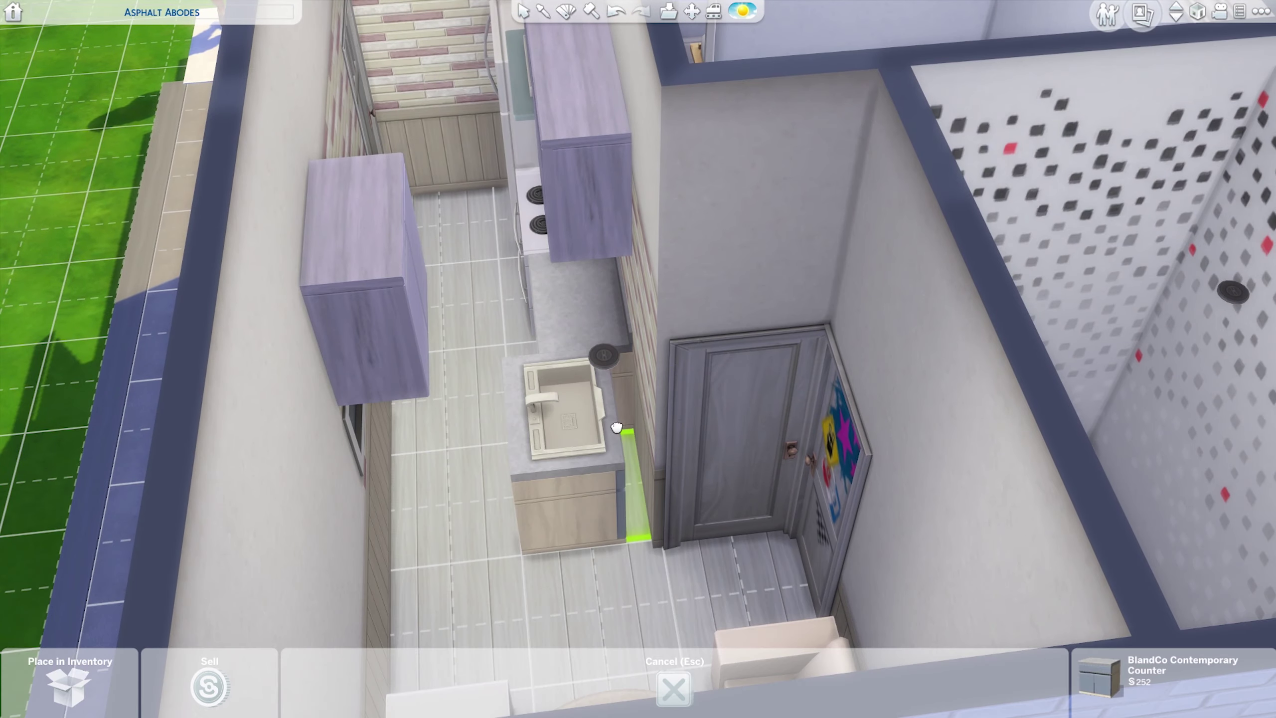
pyautogui.scroll(5, 678, 259)
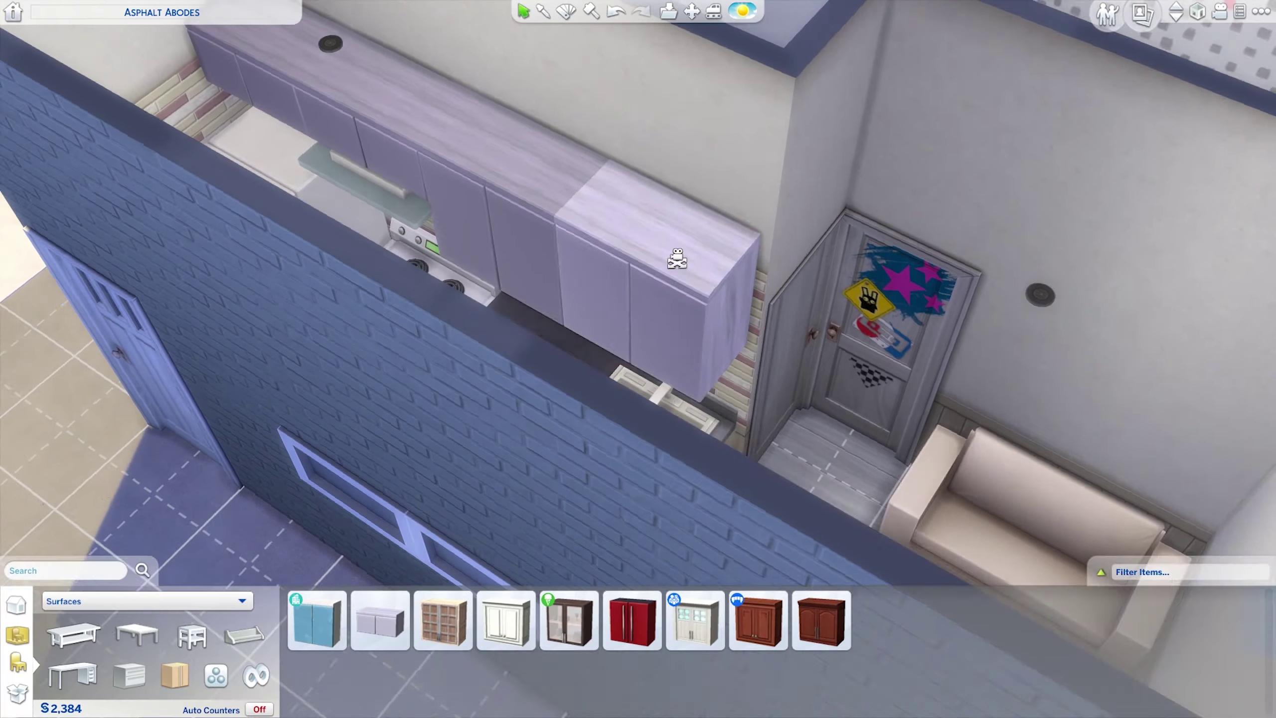
pyautogui.moveTo(678, 259); pyautogui.dragTo(367, 195)
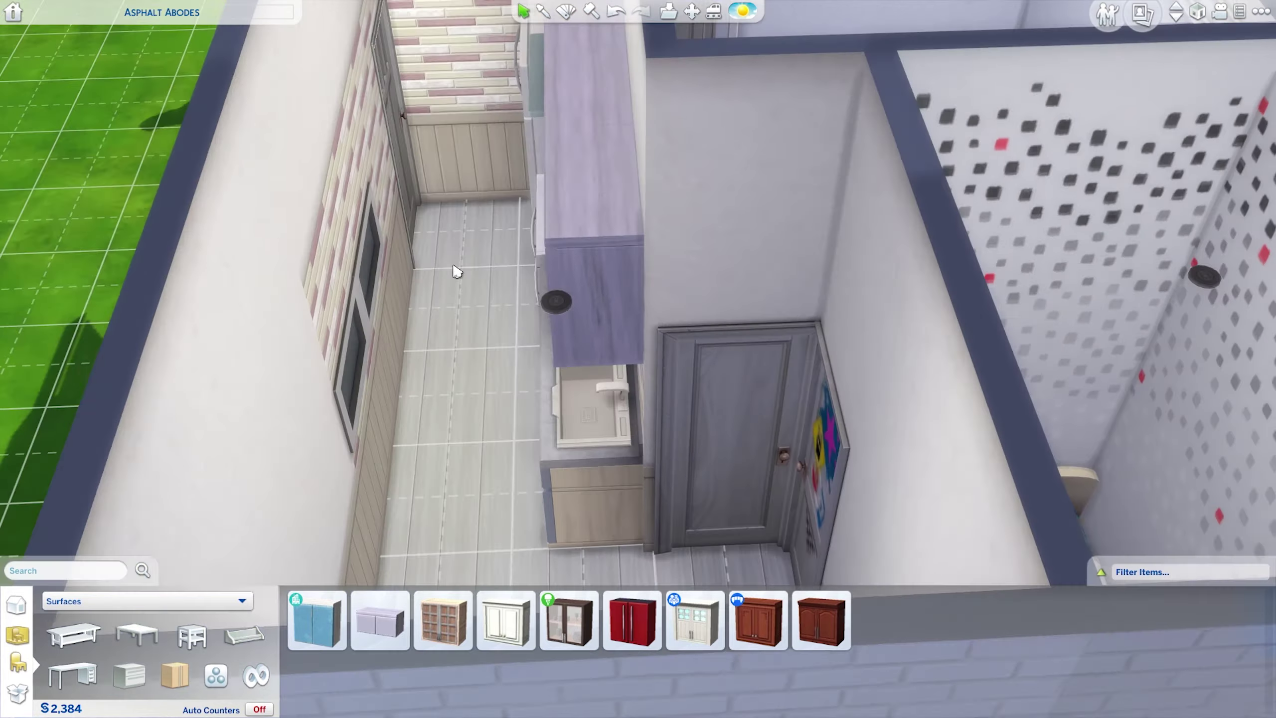
pyautogui.scroll(-3, 488, 291)
pyautogui.click(461, 358)
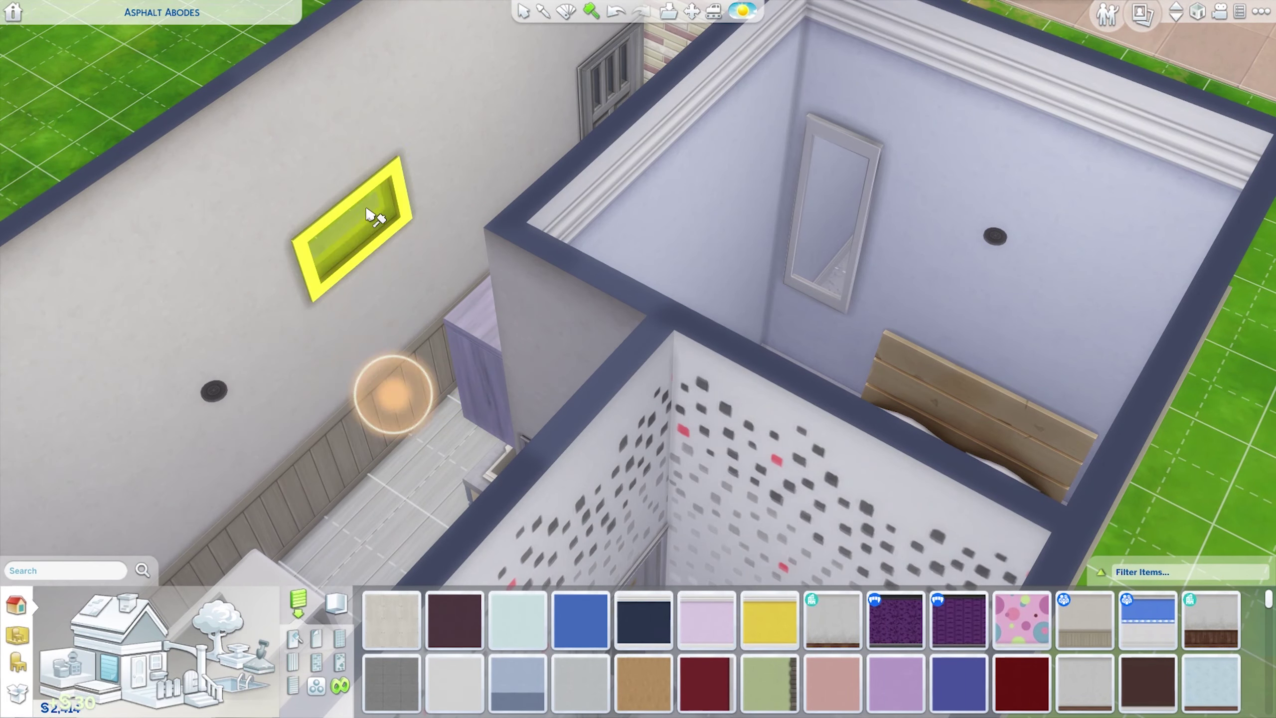
# Step: Remove a window and pick up the Polymer Tootsie Table to clear the bathroom
pyautogui.click(370, 215)
pyautogui.scroll(2, 429, 408)
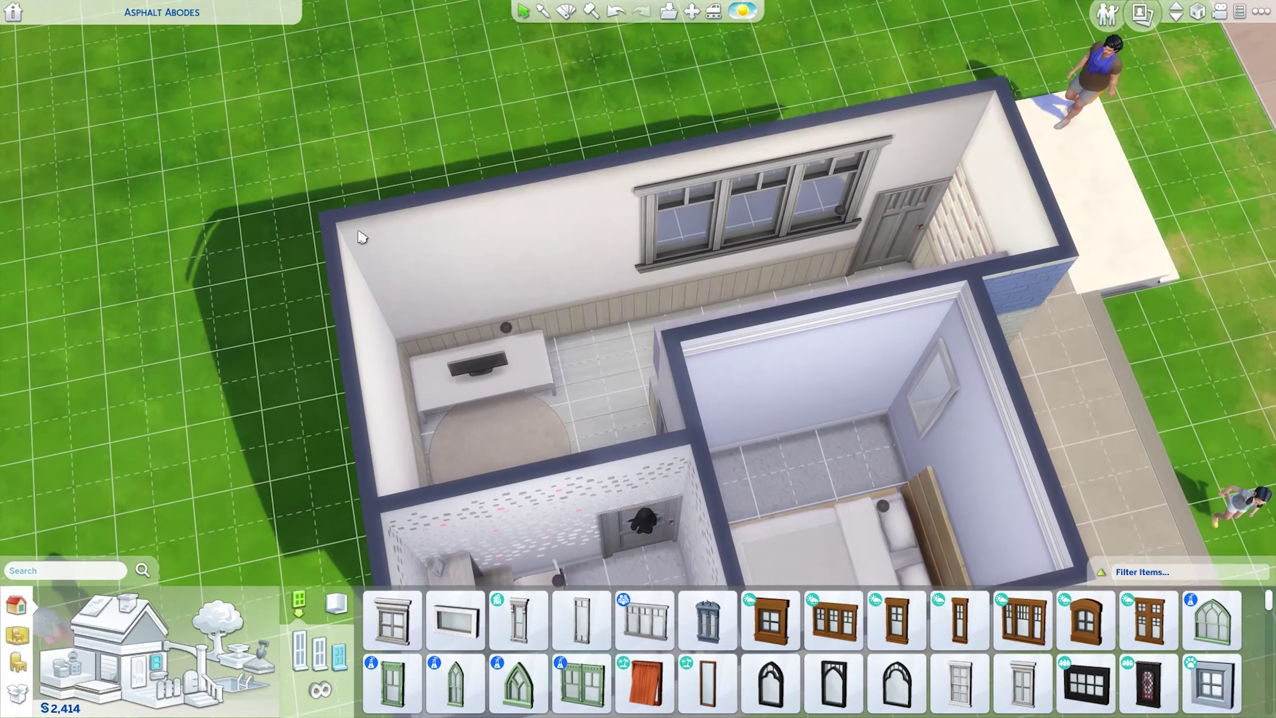
pyautogui.click(568, 322)
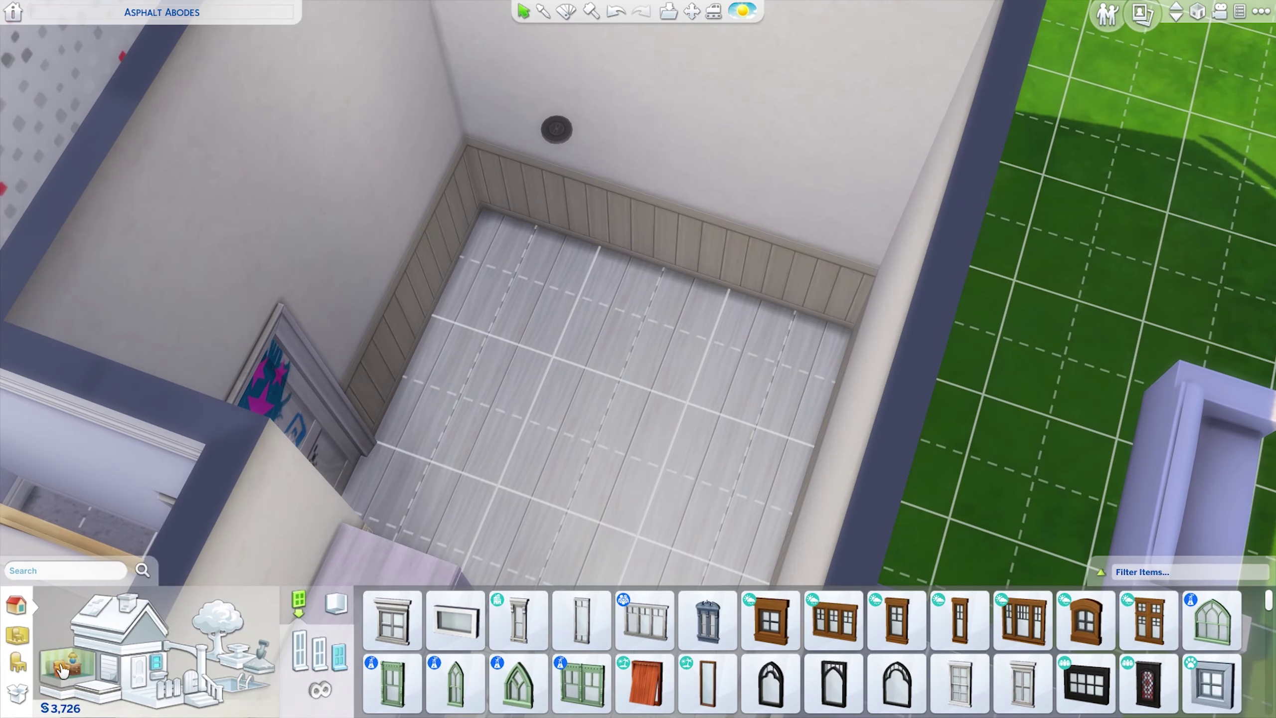
pyautogui.click(184, 648)
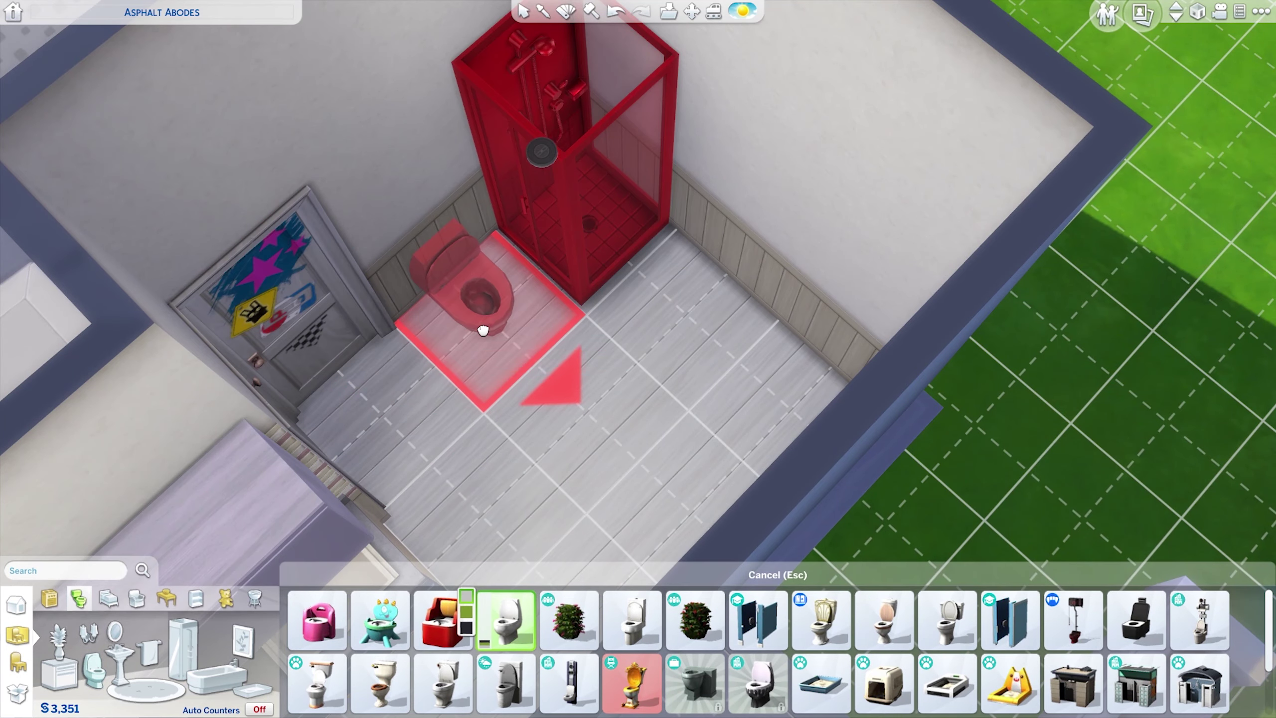
# Step: Place the toilet beside the shower and move the sink against the bathroom wall
pyautogui.click(667, 354)
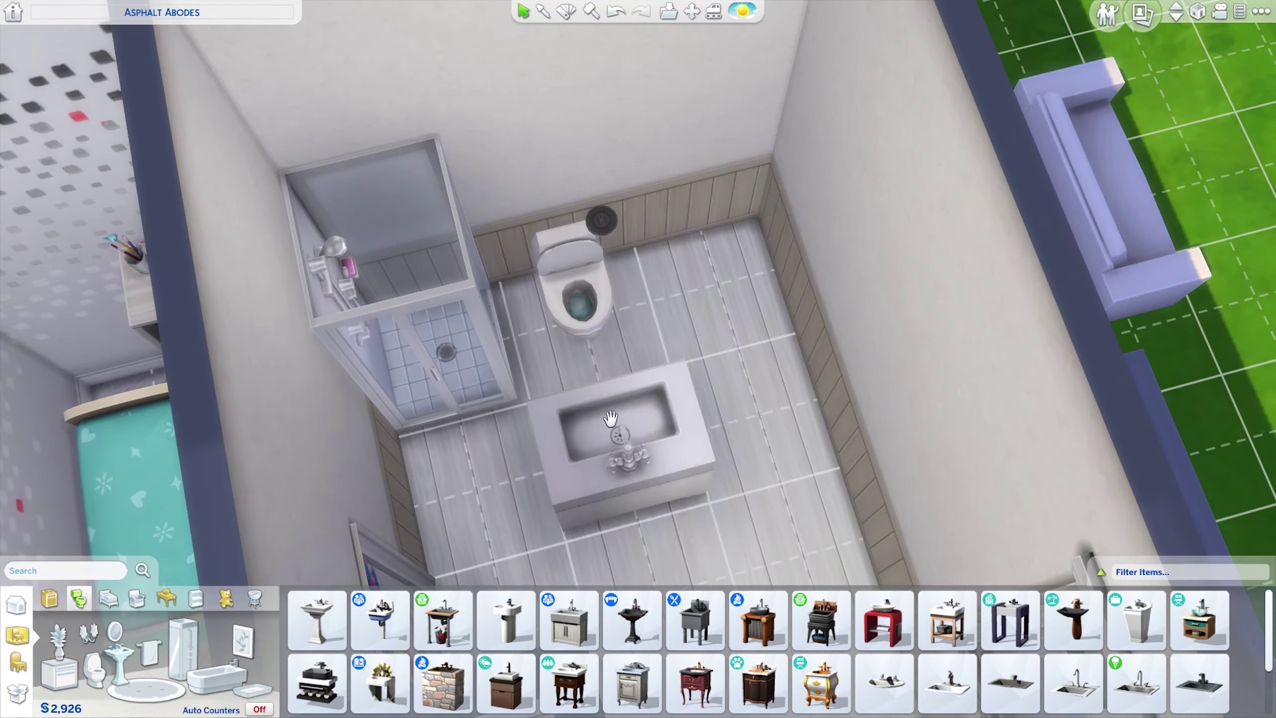
pyautogui.moveTo(613, 437); pyautogui.dragTo(754, 362)
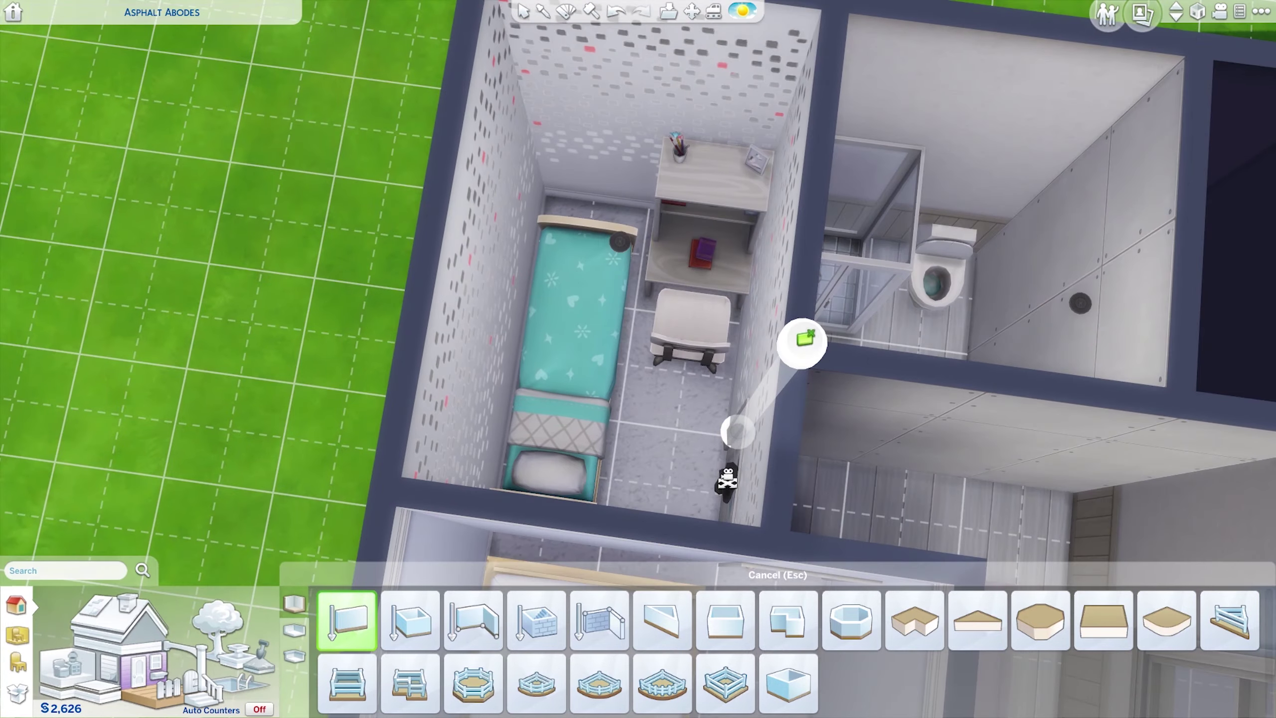
# Step: Put a plain white door in the bathroom wall in place of a misplaced one
pyautogui.scroll(-3, 722, 475)
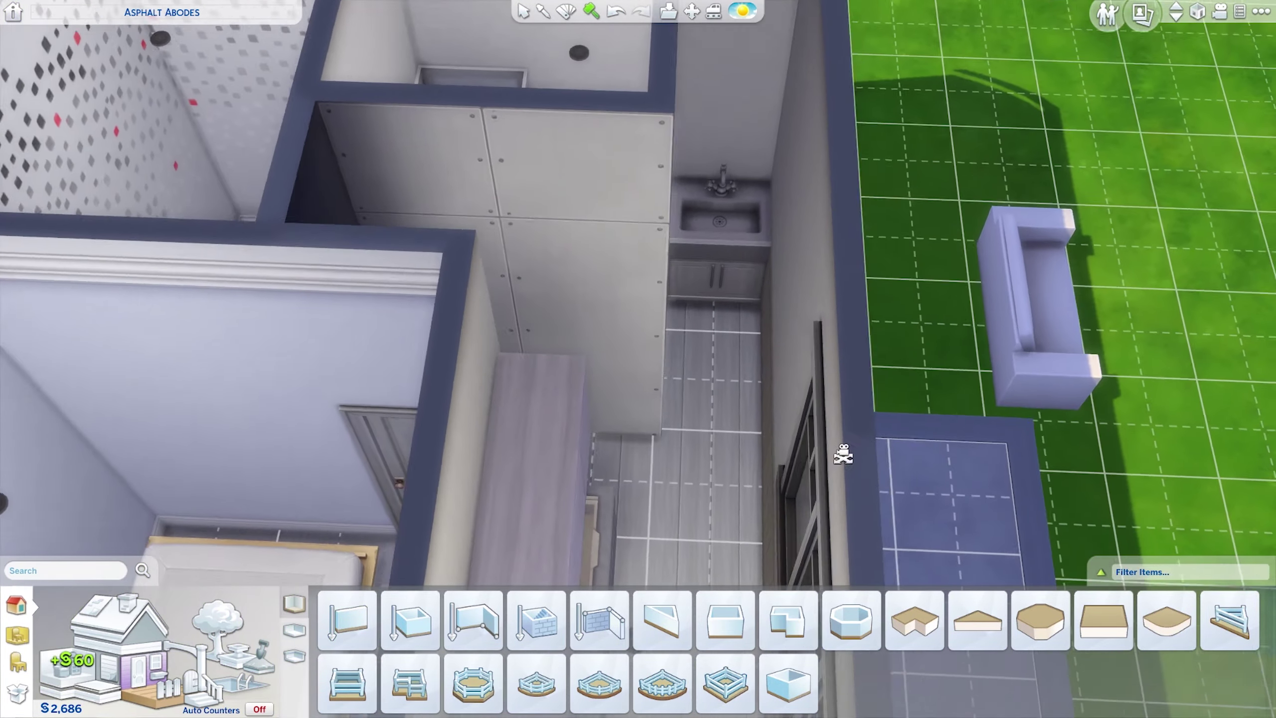
pyautogui.scroll(2, 718, 206)
pyautogui.scroll(-2, 742, 223)
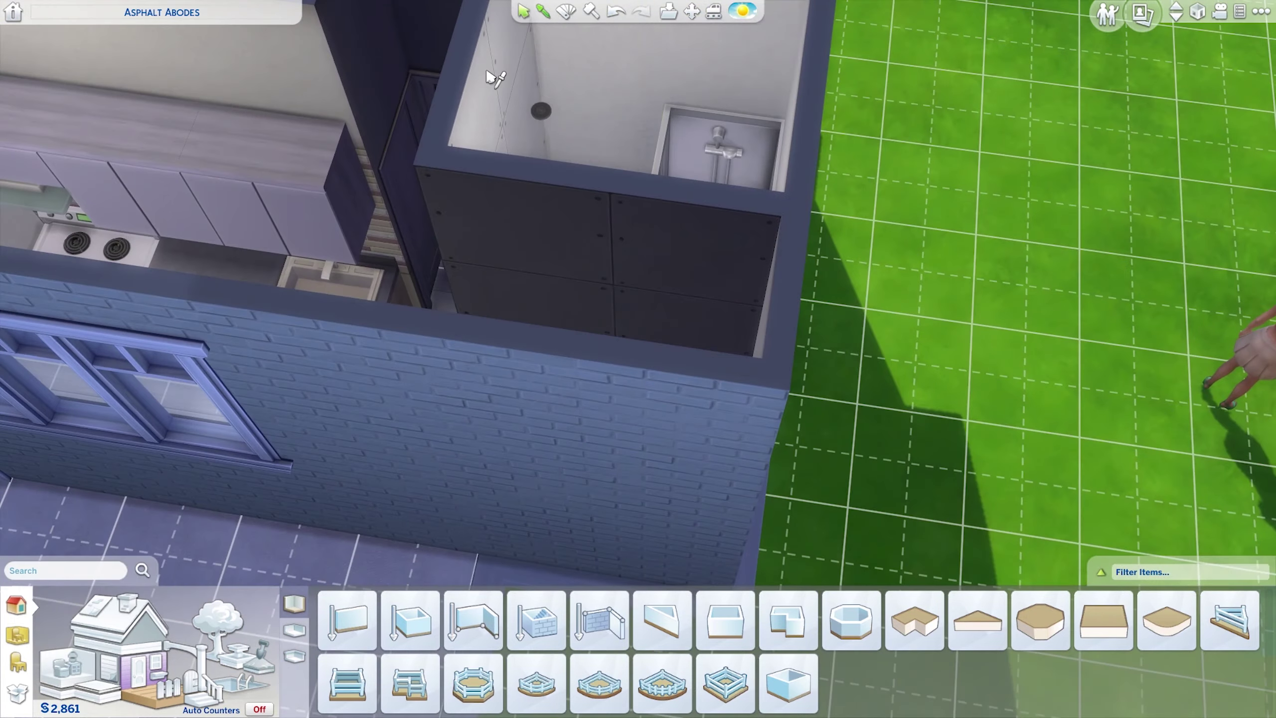
pyautogui.click(422, 356)
pyautogui.click(525, 371)
pyautogui.scroll(-3, 525, 370)
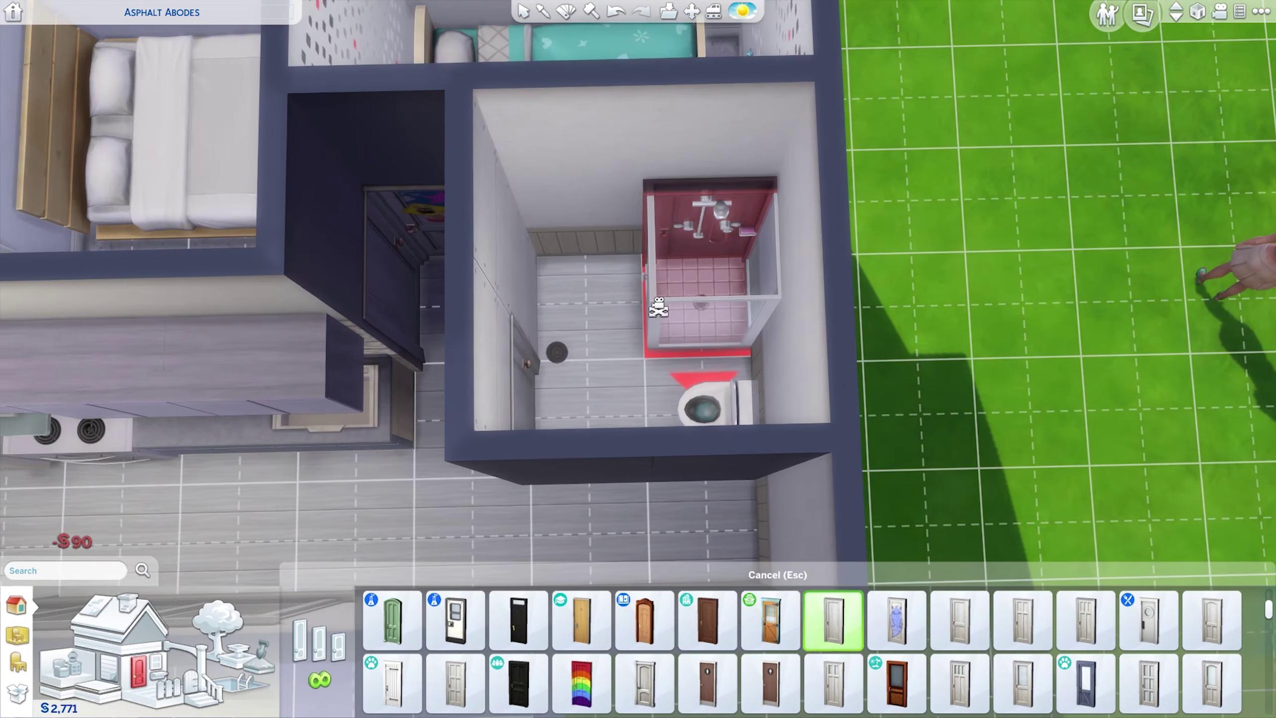
pyautogui.press('Delete')
pyautogui.scroll(3, 661, 408)
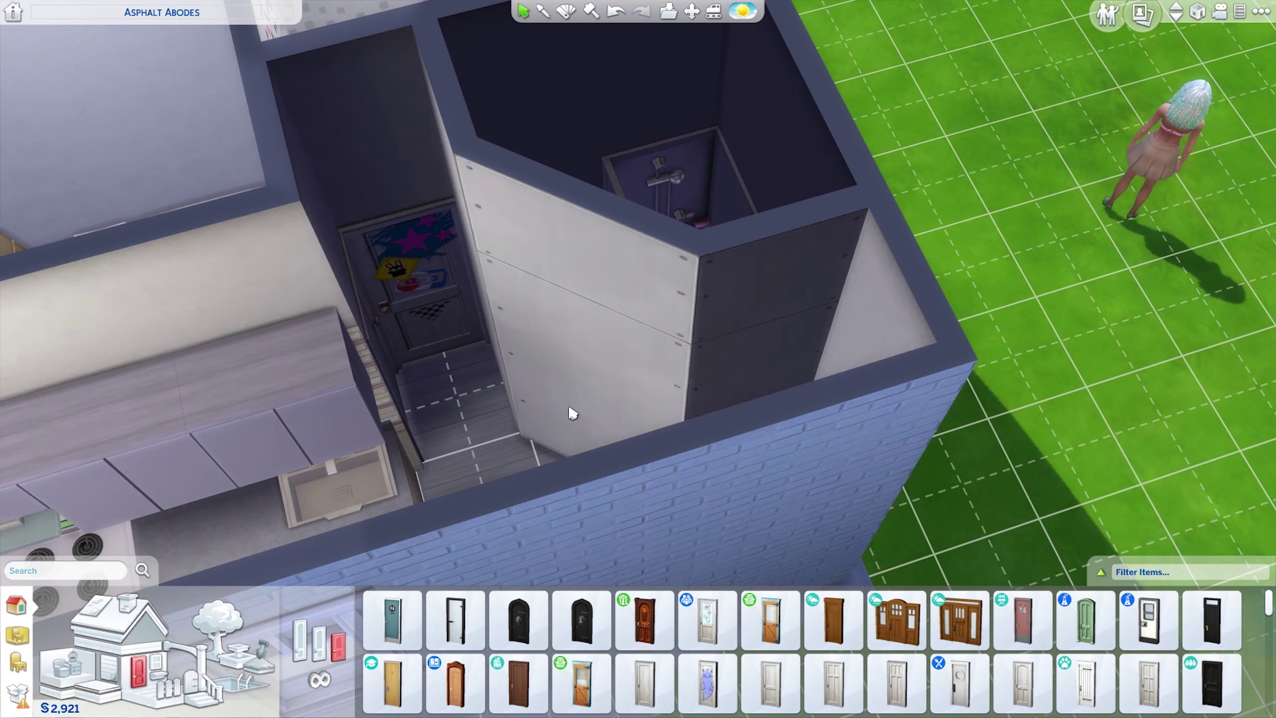
pyautogui.click(644, 682)
pyautogui.scroll(-2, 482, 339)
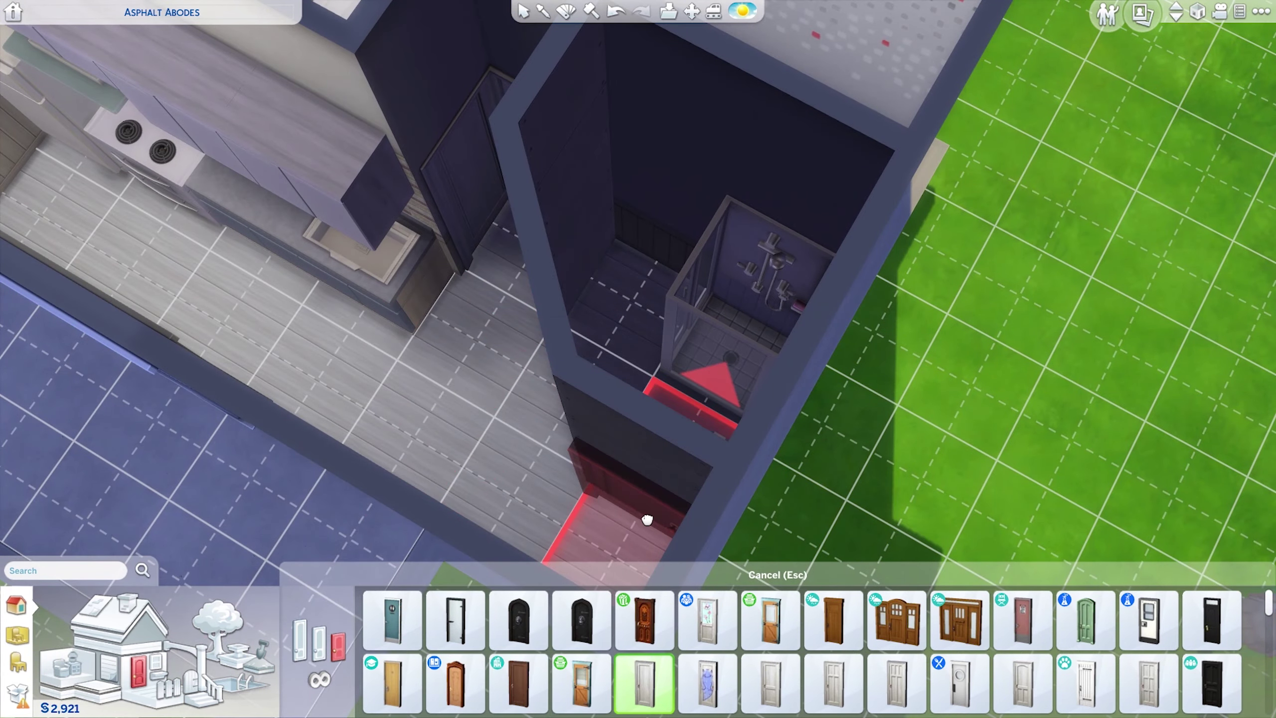
# Step: Turn the toilet a quarter turn and tuck it into the corner beside the shower
pyautogui.press('.')
pyautogui.click(708, 395)
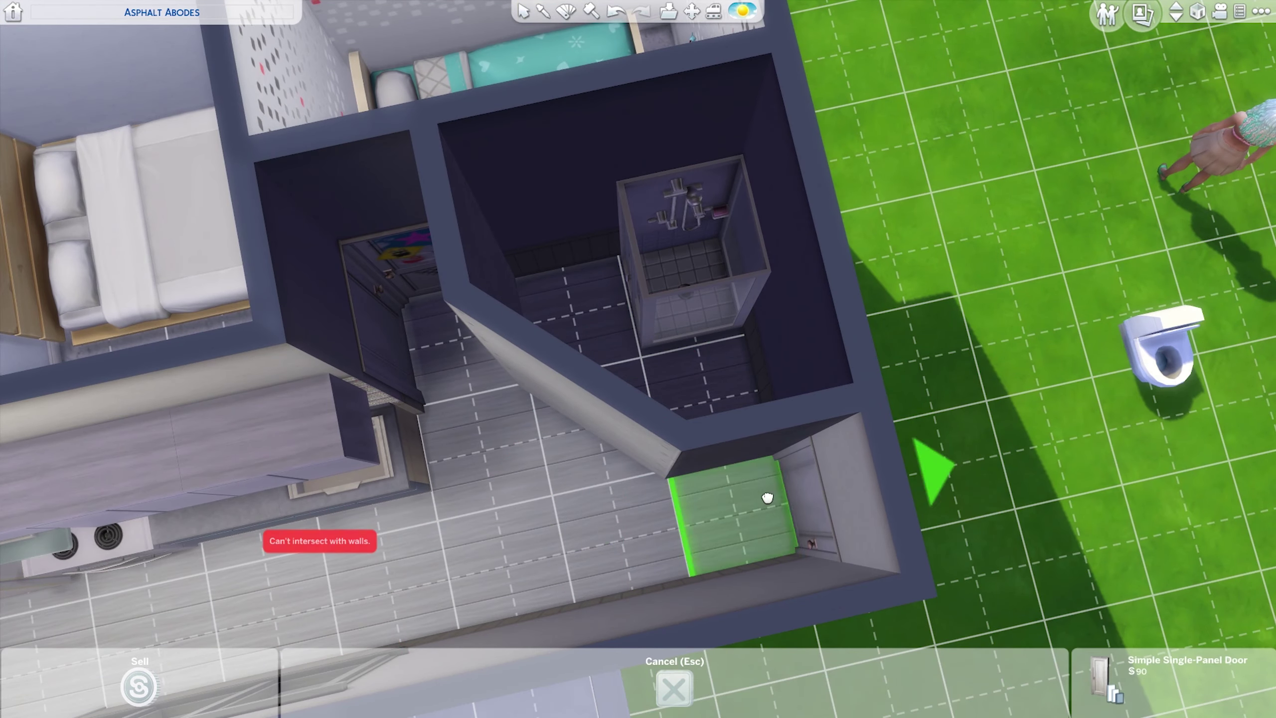
pyautogui.click(712, 370)
pyautogui.click(449, 357)
pyautogui.press('.')
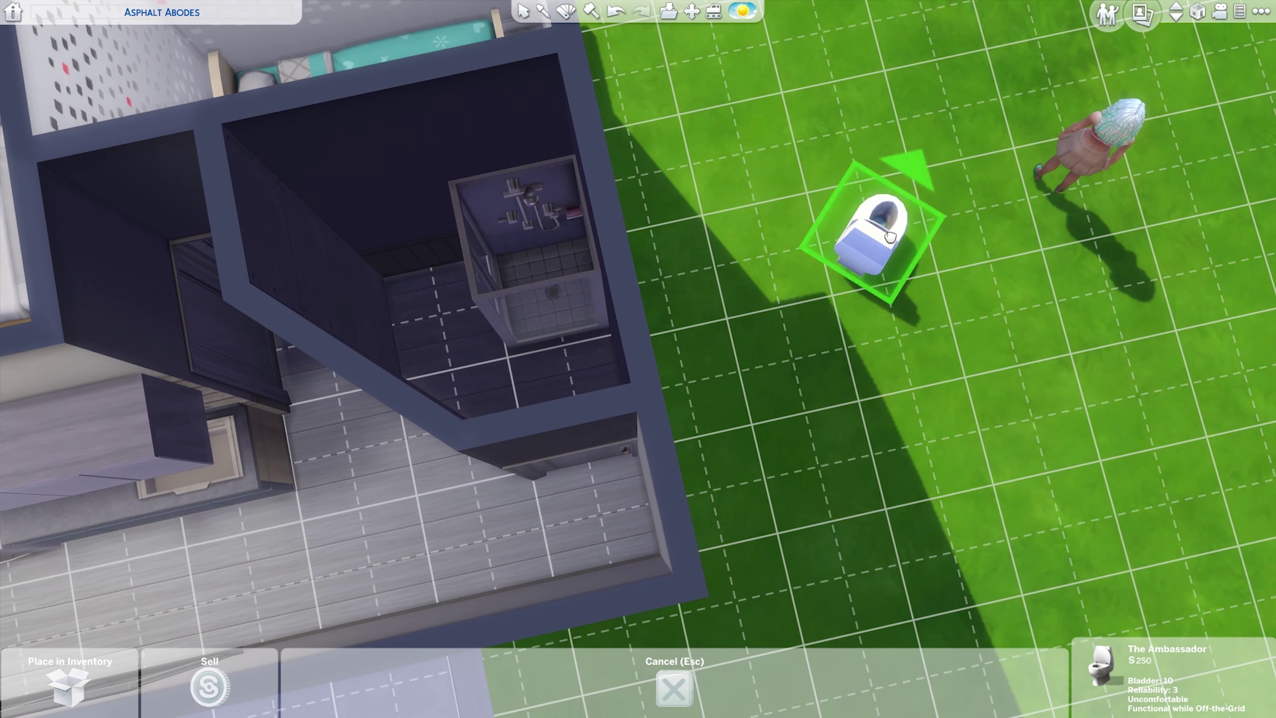
pyautogui.press('Escape')
# Step: Try a rotated single-panel door in the bathroom wall, then undo the spare door
pyautogui.click(701, 313)
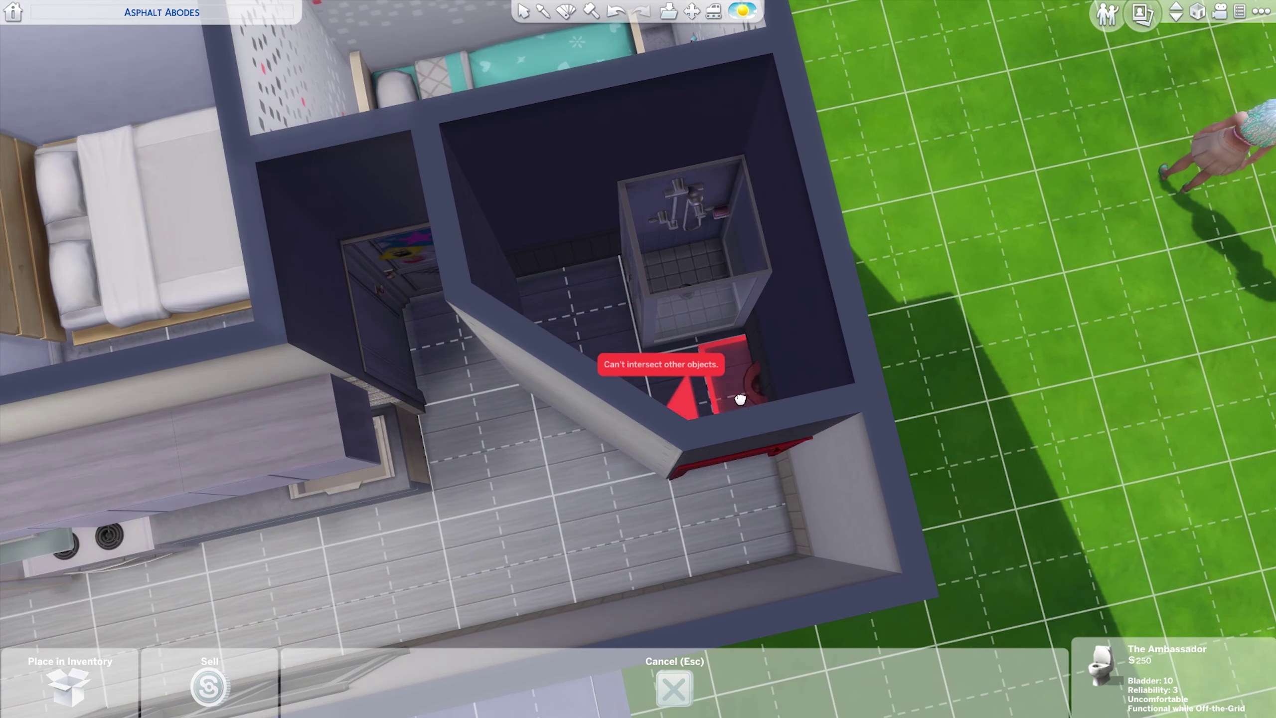
pyautogui.press('.')
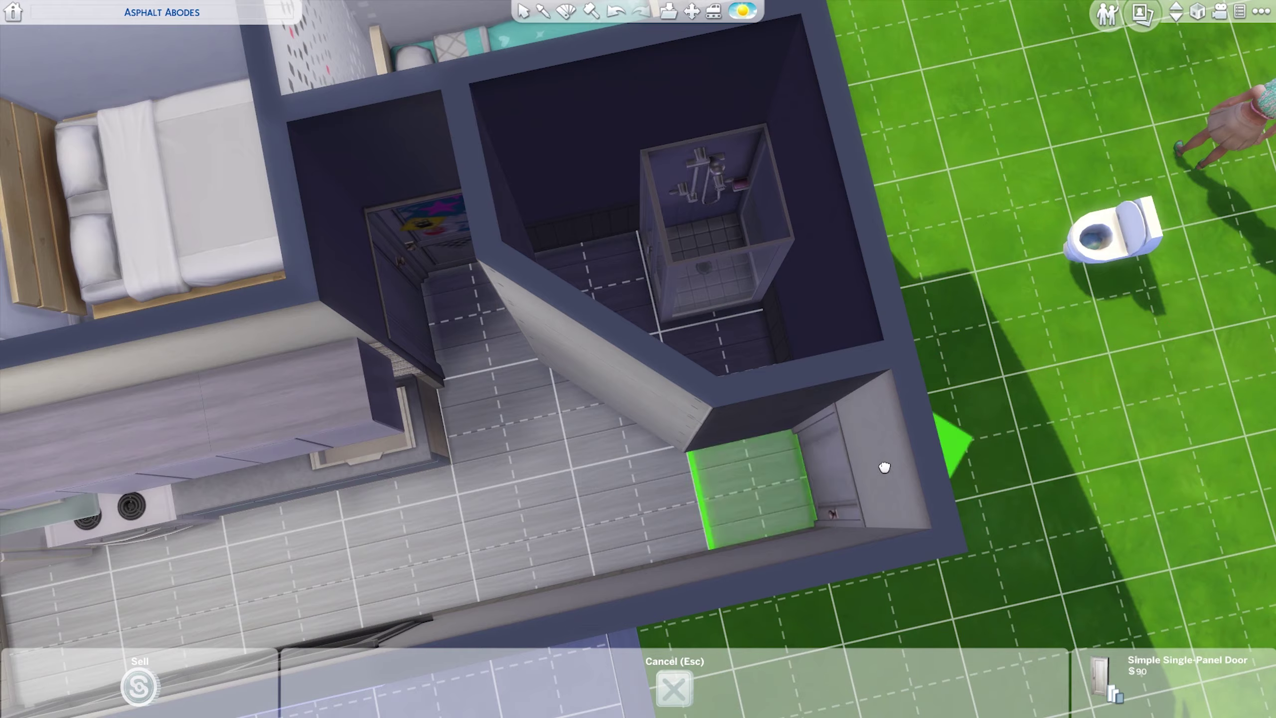
pyautogui.click(889, 461)
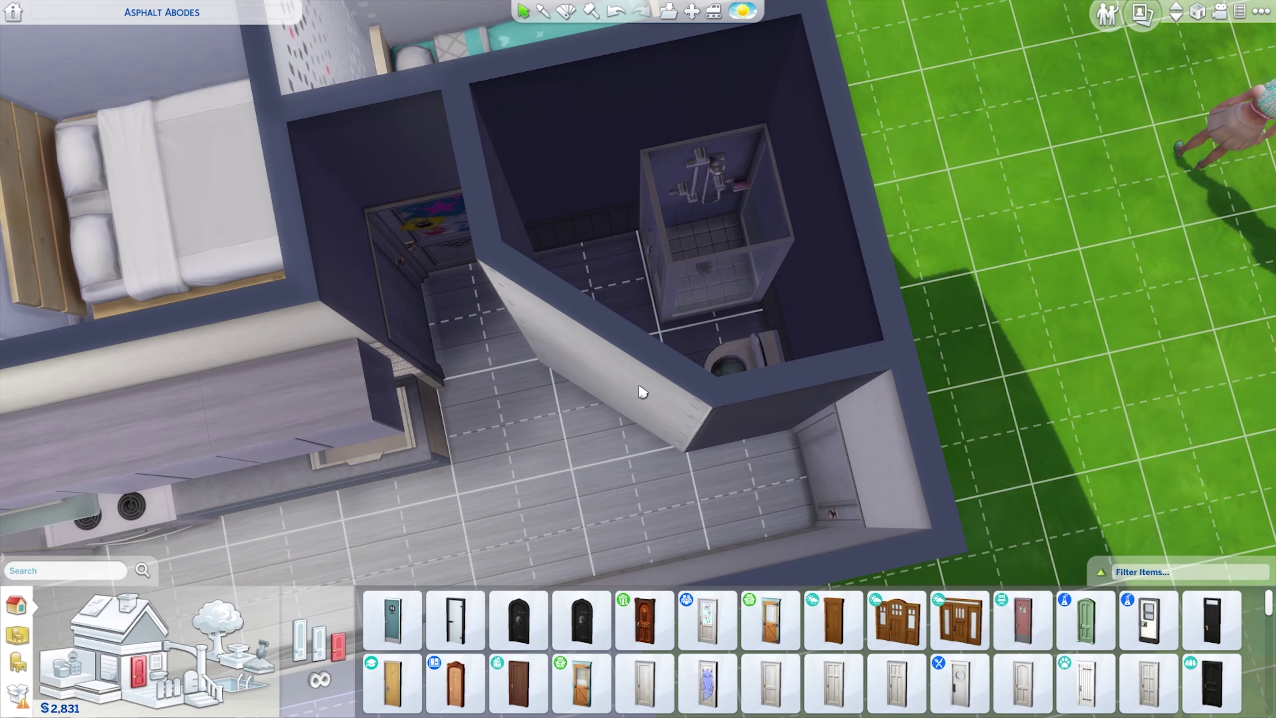
pyautogui.hotkey('ctrl', 'z')
pyautogui.hotkey('ctrl', 'z')
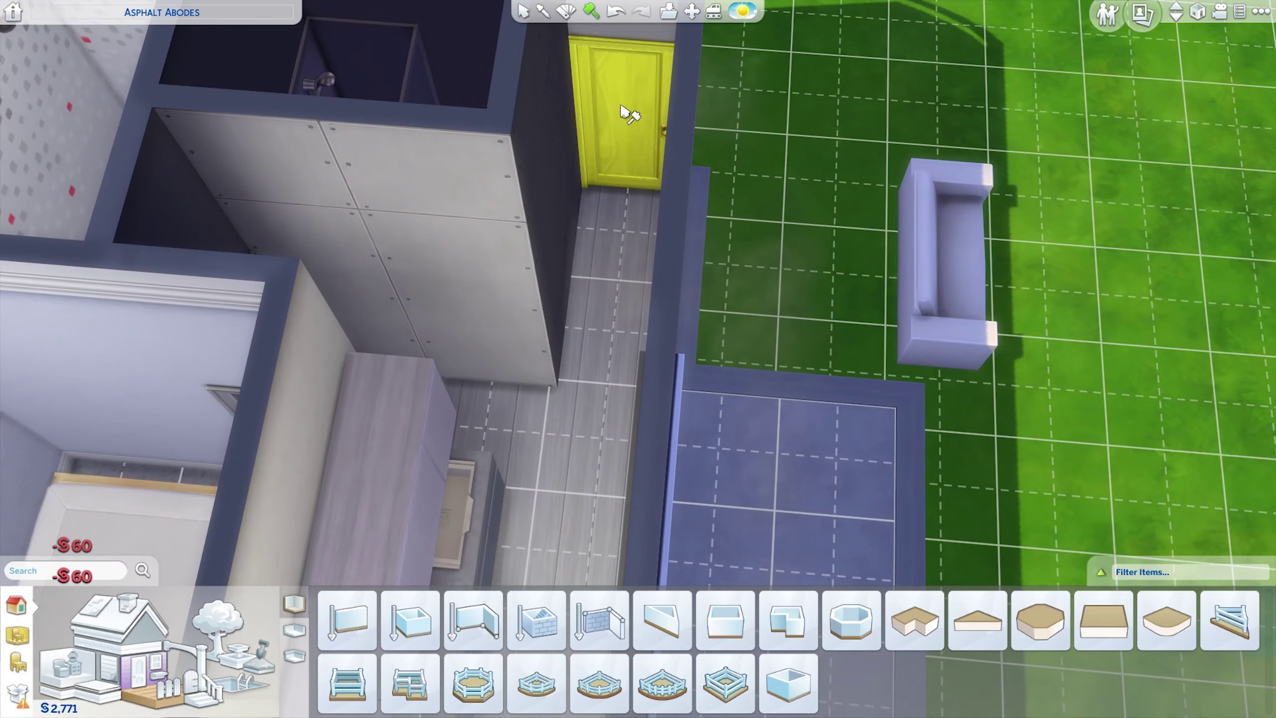
pyautogui.hotkey('ctrl', 'z')
# Step: Move the BlandCo cabinet so it sits next to the fridge
pyautogui.click(417, 280)
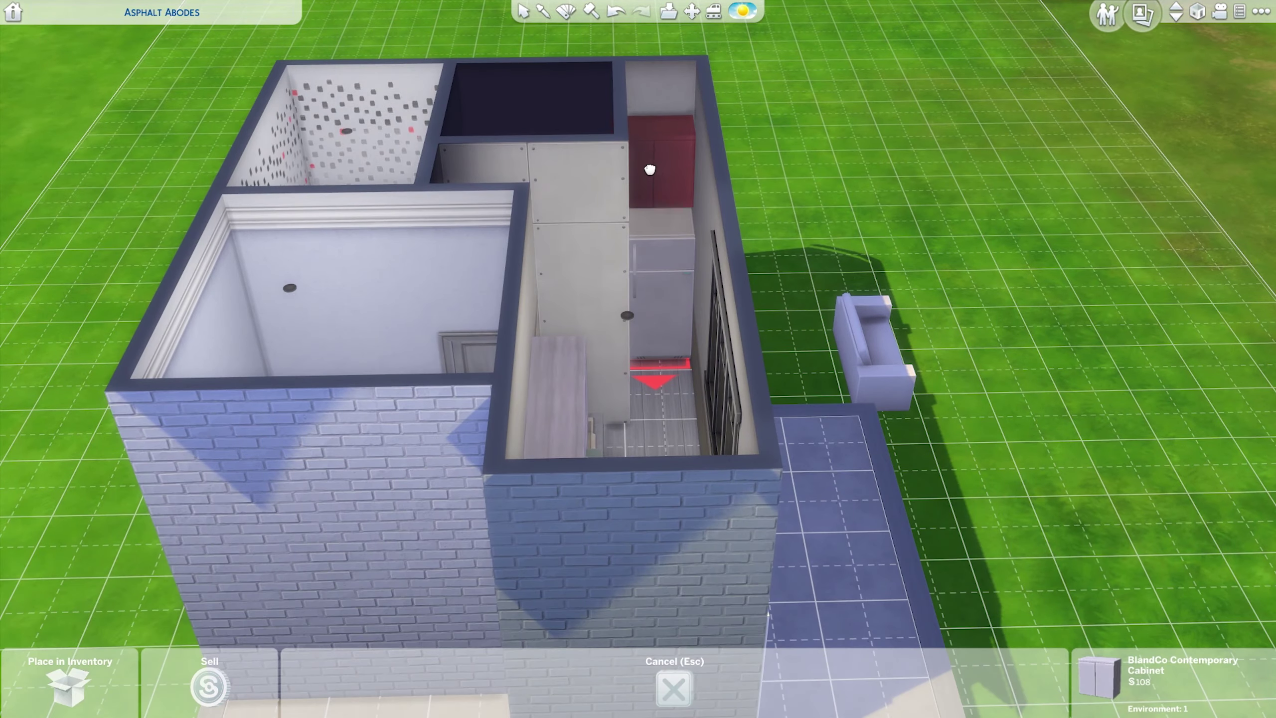
pyautogui.click(656, 153)
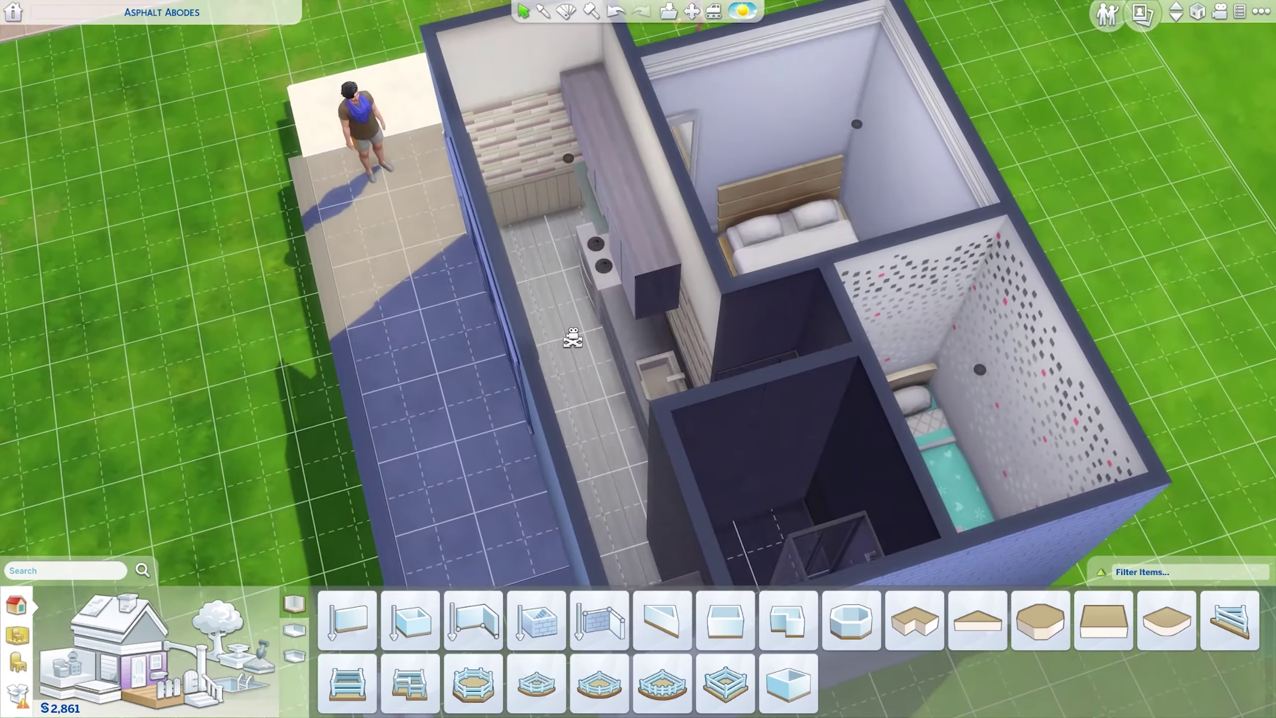
pyautogui.press('.')
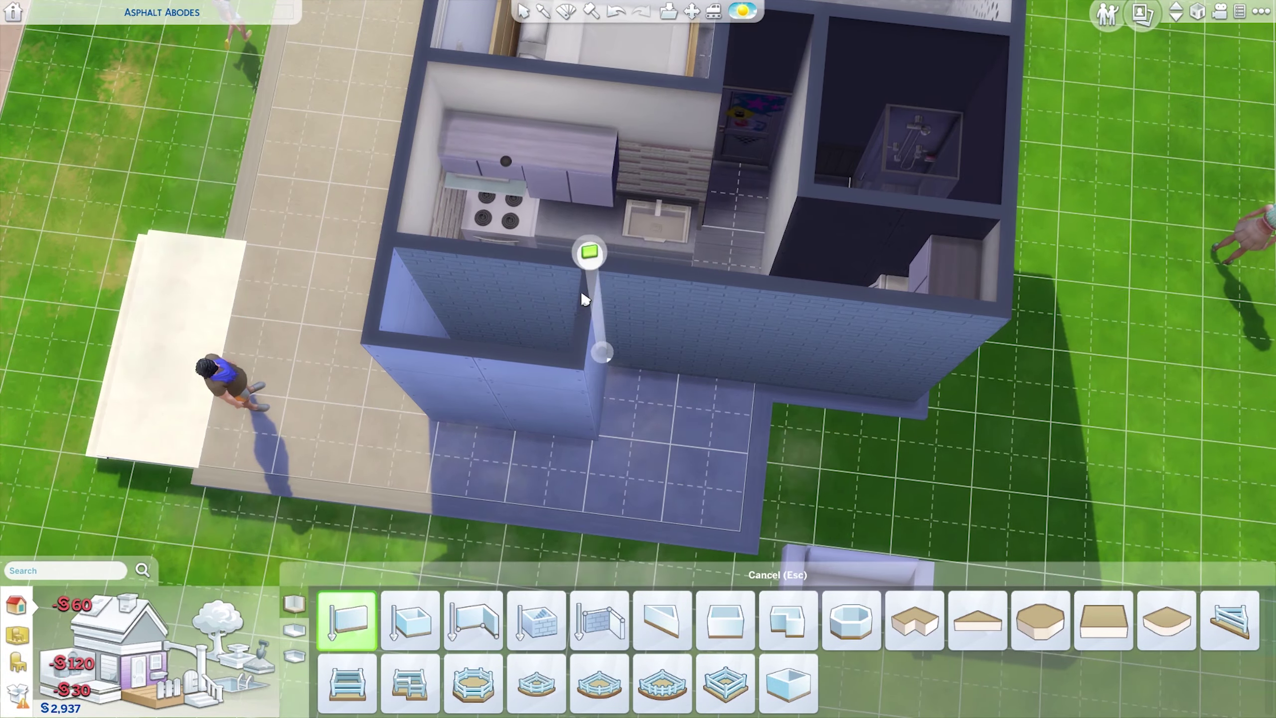
pyautogui.press('.')
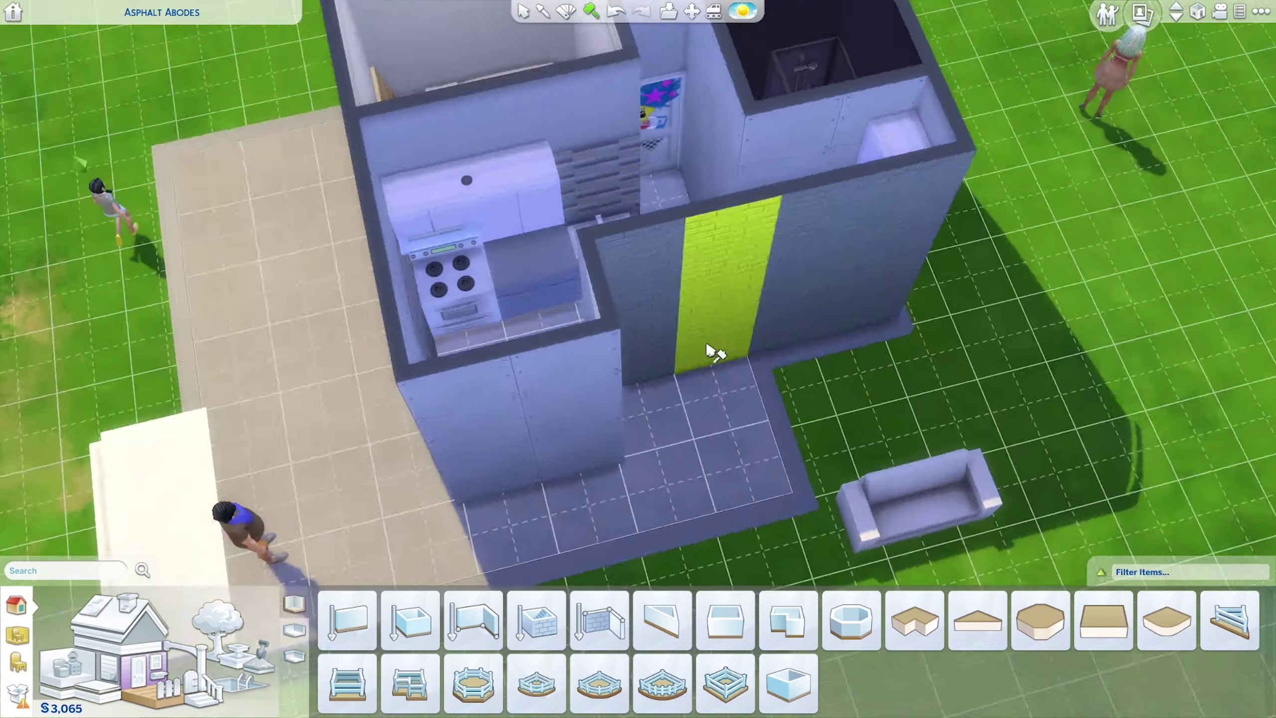
pyautogui.scroll(-3, 661, 348)
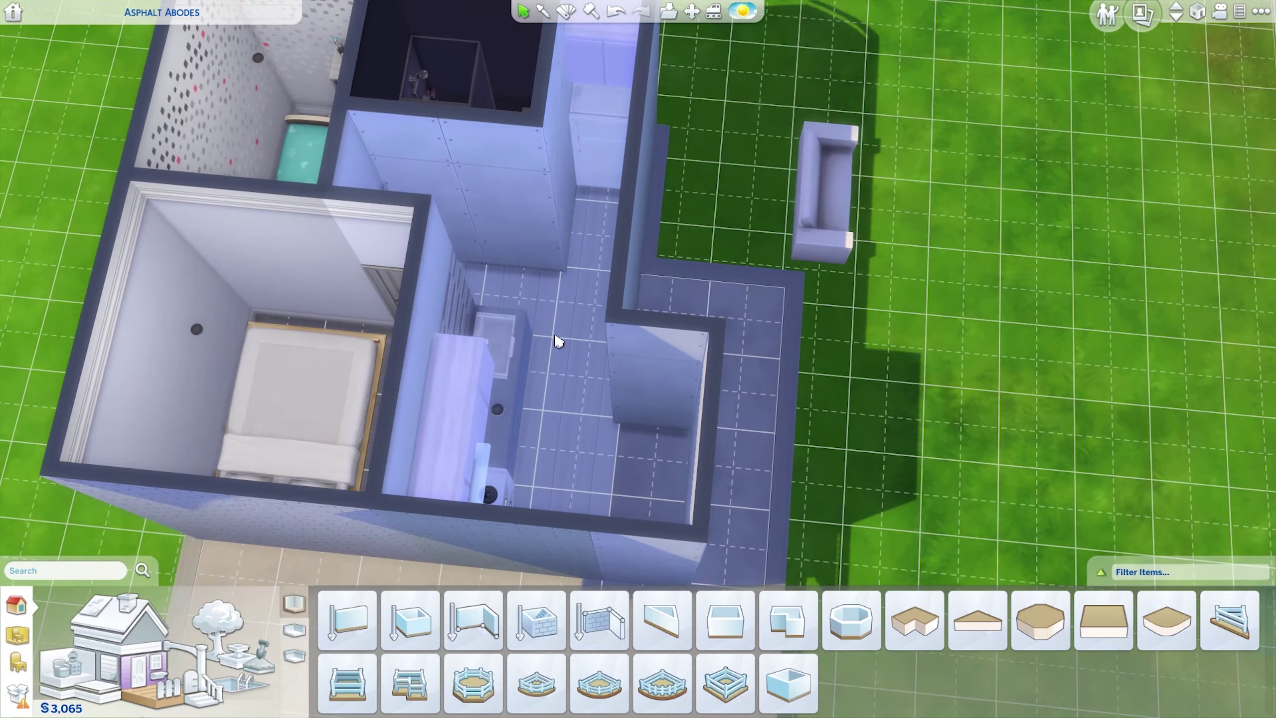
pyautogui.scroll(2, 559, 342)
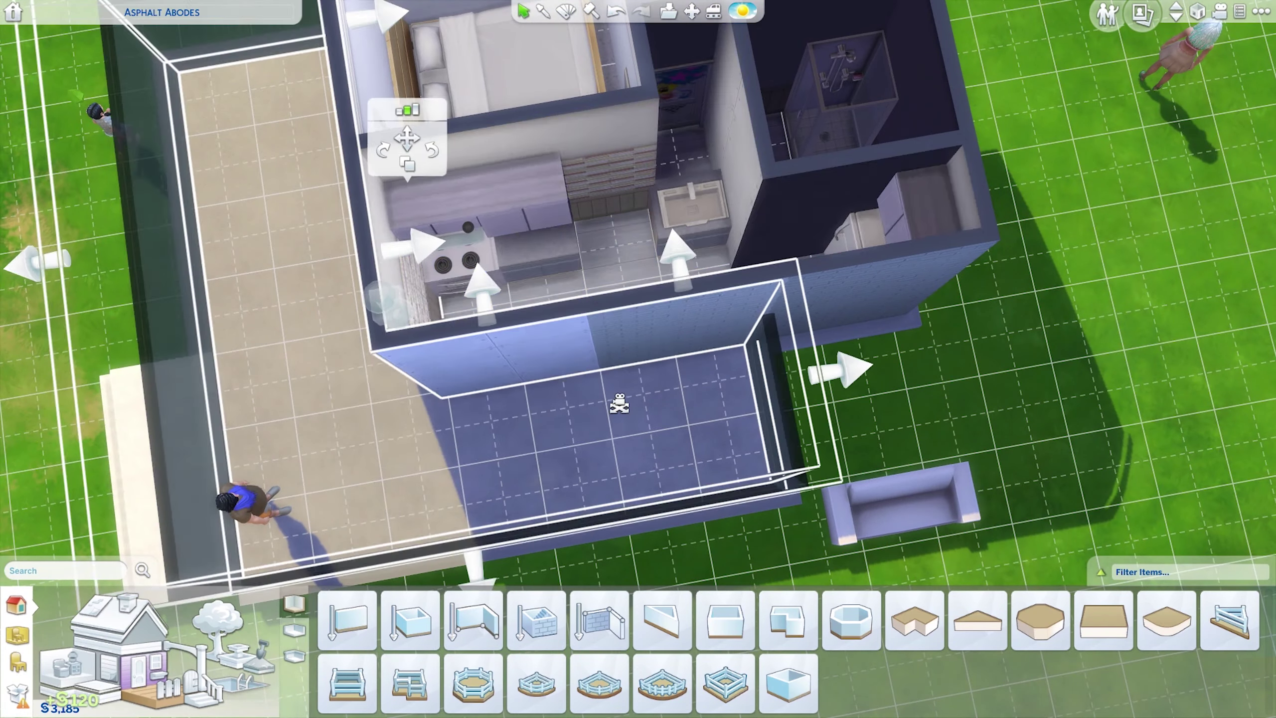
# Step: Draw a short wall segment along the front of the house
pyautogui.press('w')
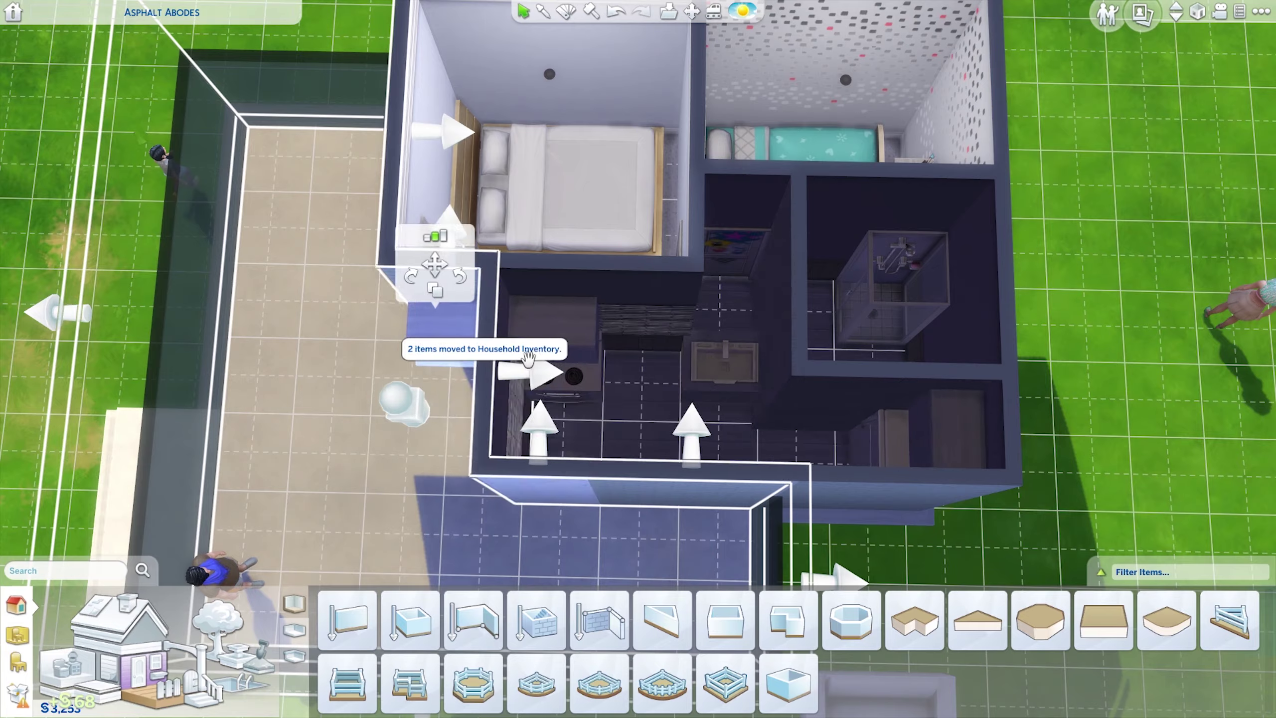
pyautogui.press('e')
pyautogui.scroll(3, 453, 450)
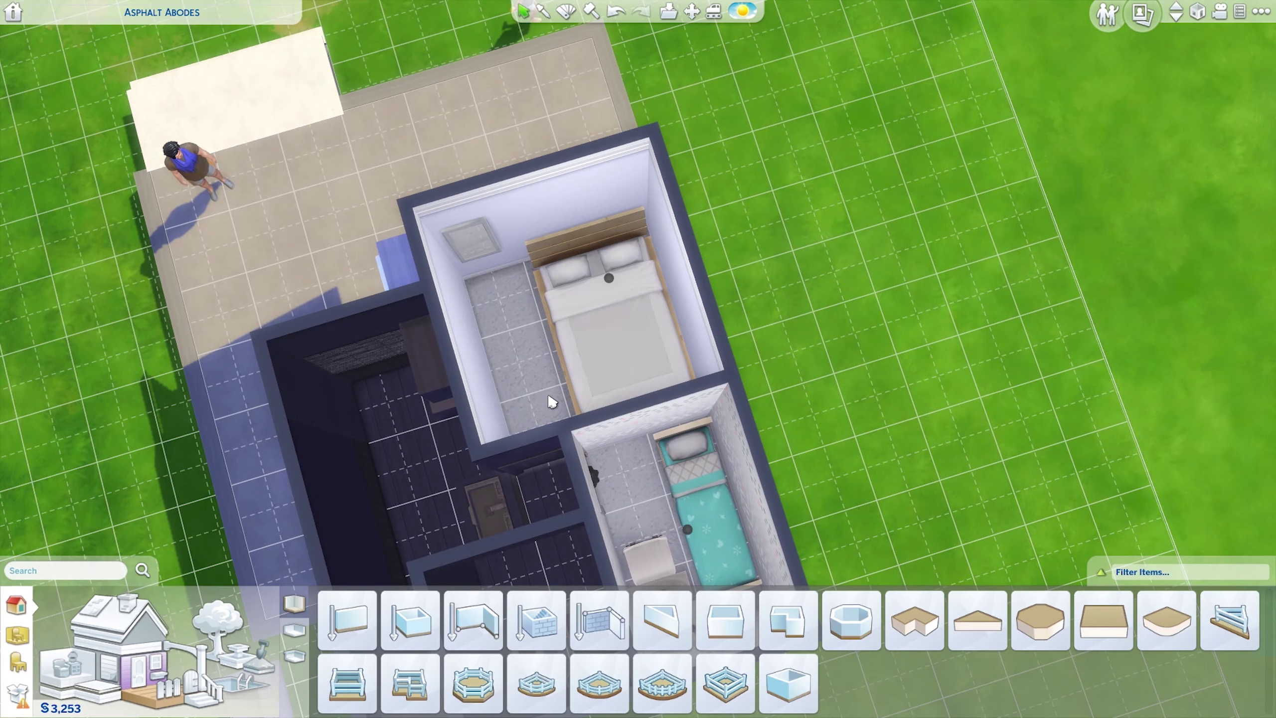
pyautogui.press('e')
pyautogui.scroll(-3, 628, 523)
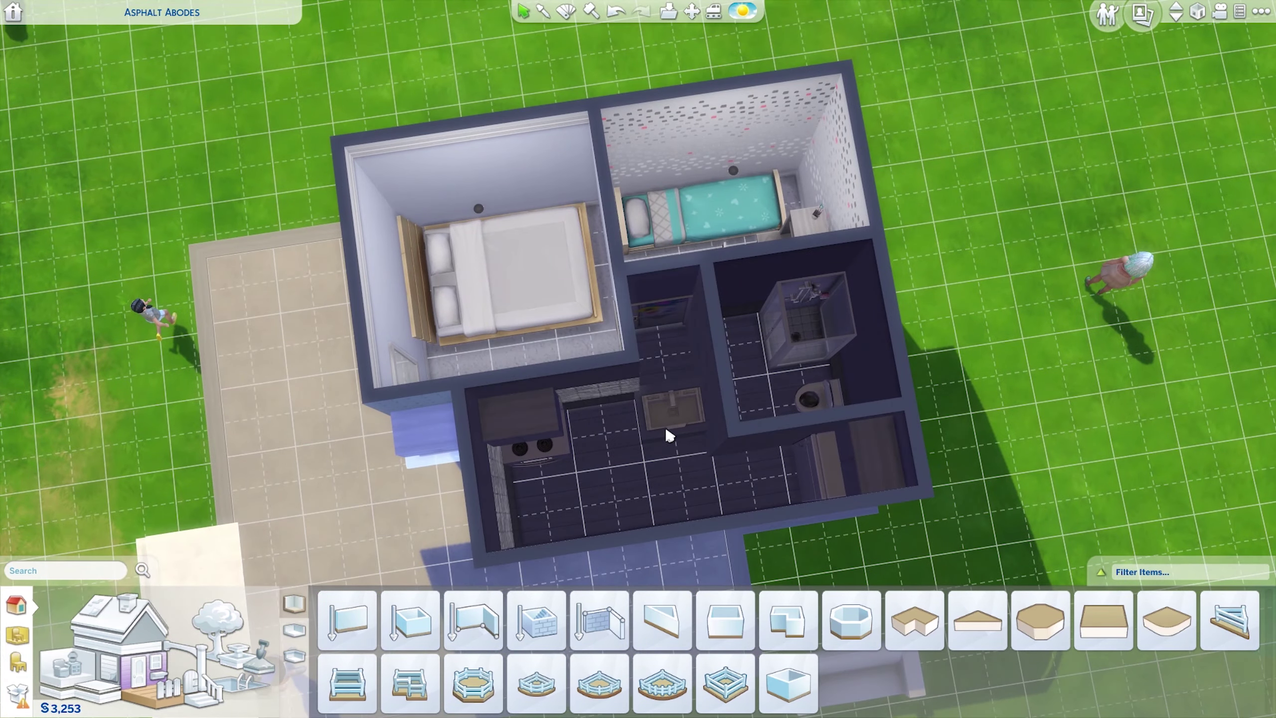
pyautogui.press('s')
pyautogui.scroll(3, 540, 451)
pyautogui.moveTo(495, 425); pyautogui.dragTo(520, 432)
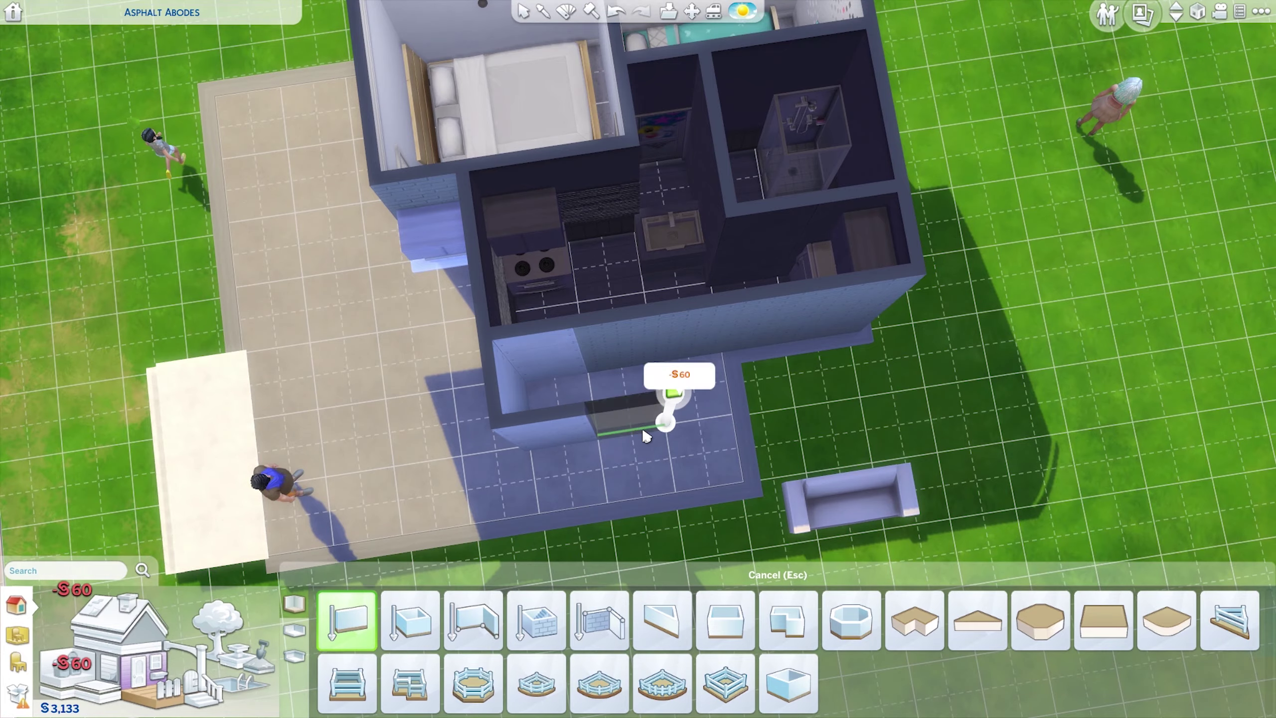
pyautogui.press('d')
pyautogui.moveTo(774, 420); pyautogui.dragTo(616, 462)
pyautogui.press('Escape')
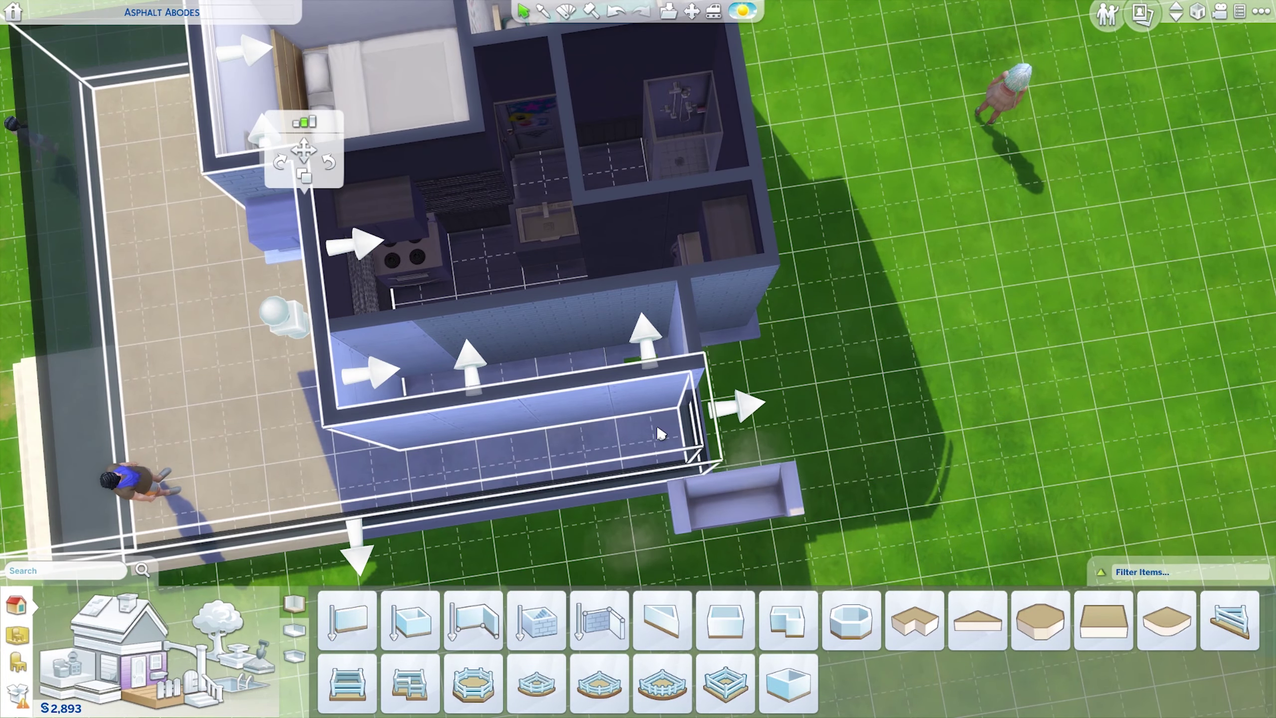
# Step: Undo the new front wall and delete the narrow front room
pyautogui.press('e')
pyautogui.click(647, 264)
pyautogui.scroll(-3, 723, 356)
pyautogui.scroll(3, 615, 350)
pyautogui.hotkey('ctrl', 'z')
pyautogui.click(649, 292)
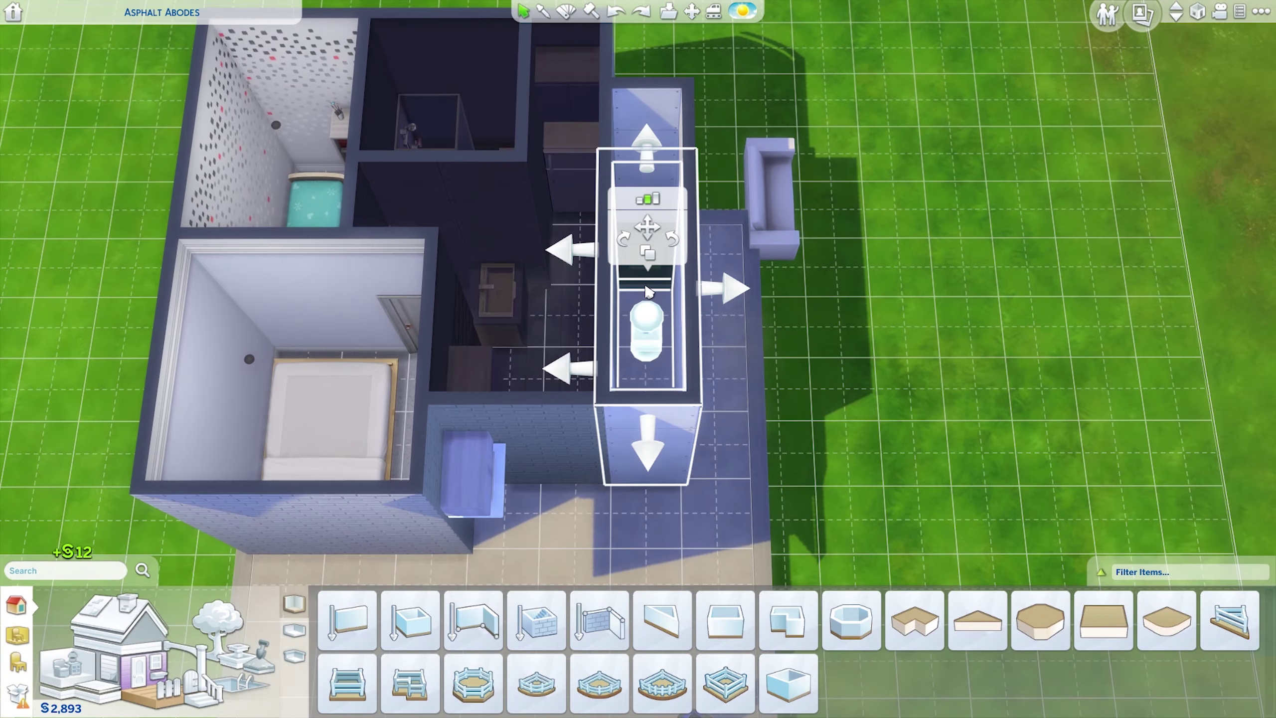
pyautogui.press('Delete')
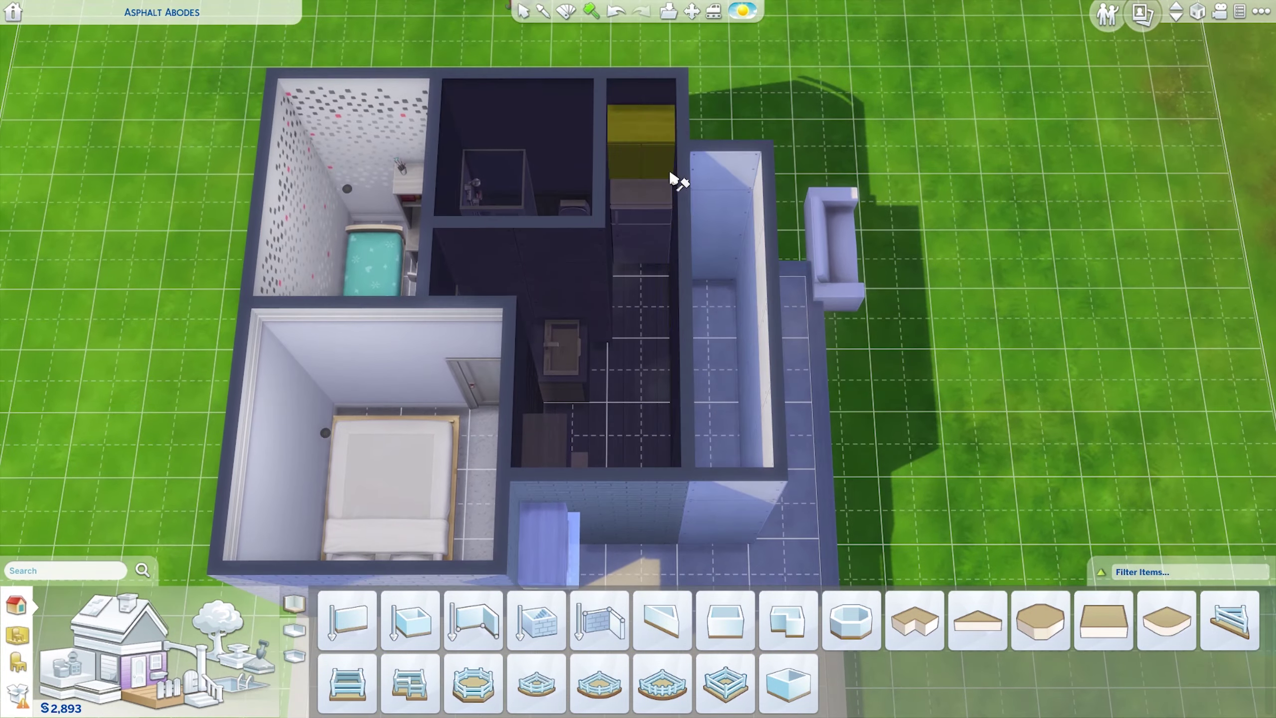
# Step: Sledgehammer the leftover walls along the front of the house
pyautogui.press('e')
pyautogui.press('k')
pyautogui.scroll(-3, 598, 402)
pyautogui.press('e')
pyautogui.scroll(3, 570, 456)
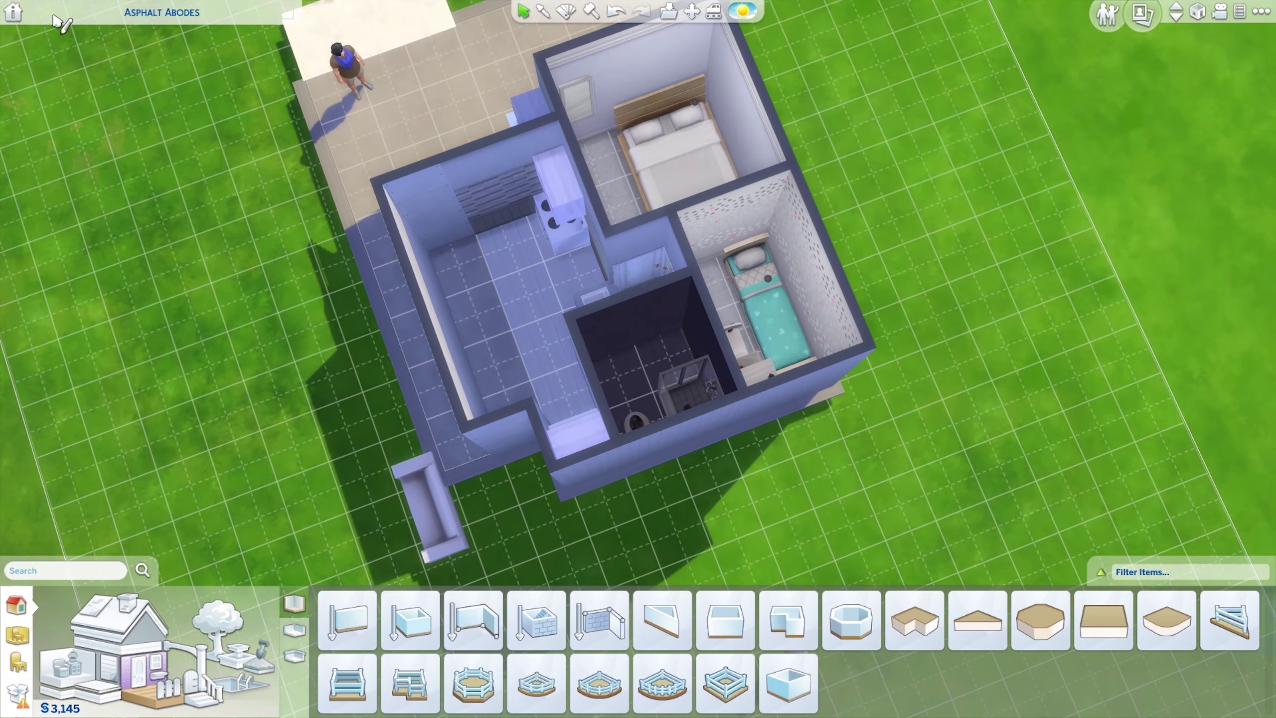
pyautogui.press('Escape')
pyautogui.scroll(1, 493, 210)
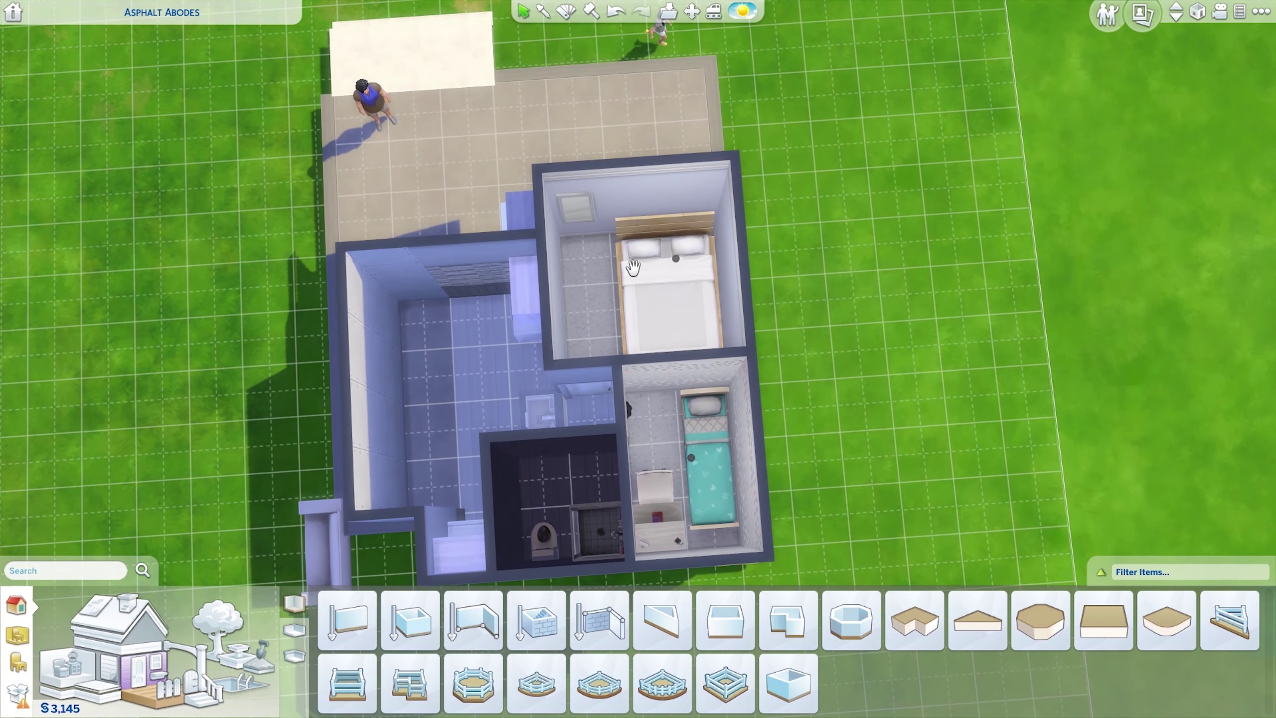
pyautogui.press('a')
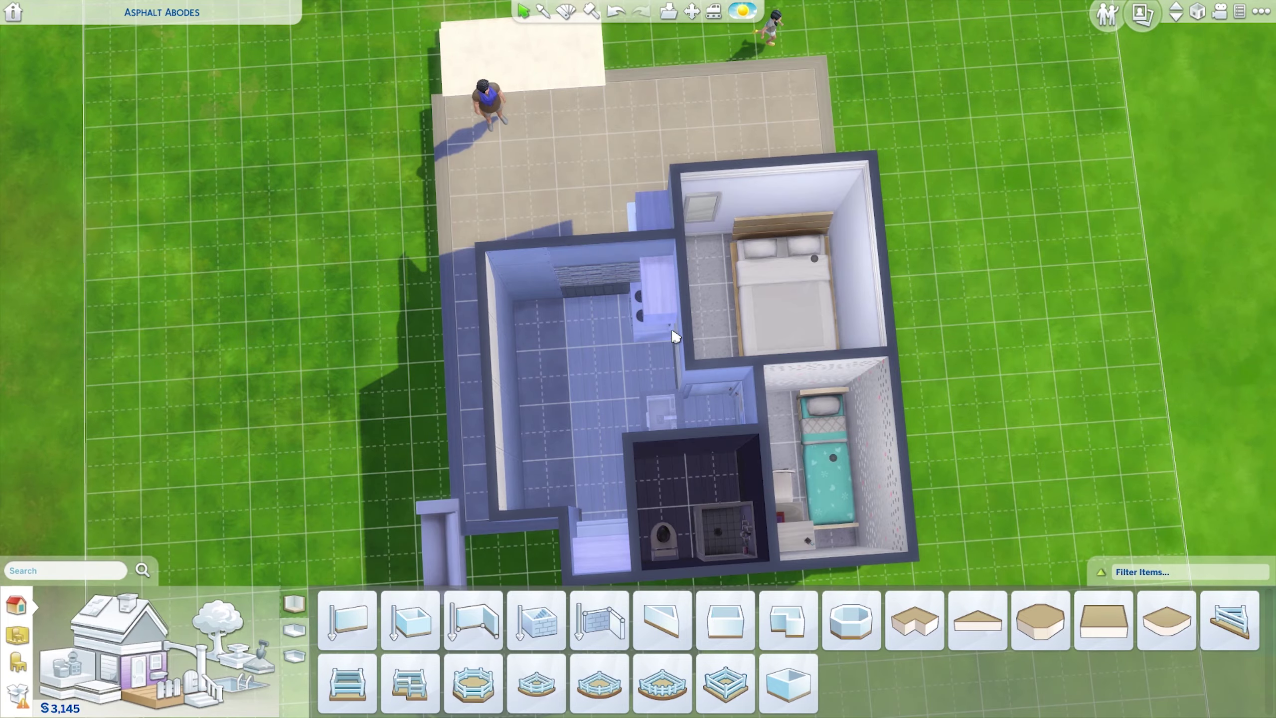
pyautogui.scroll(5, 674, 336)
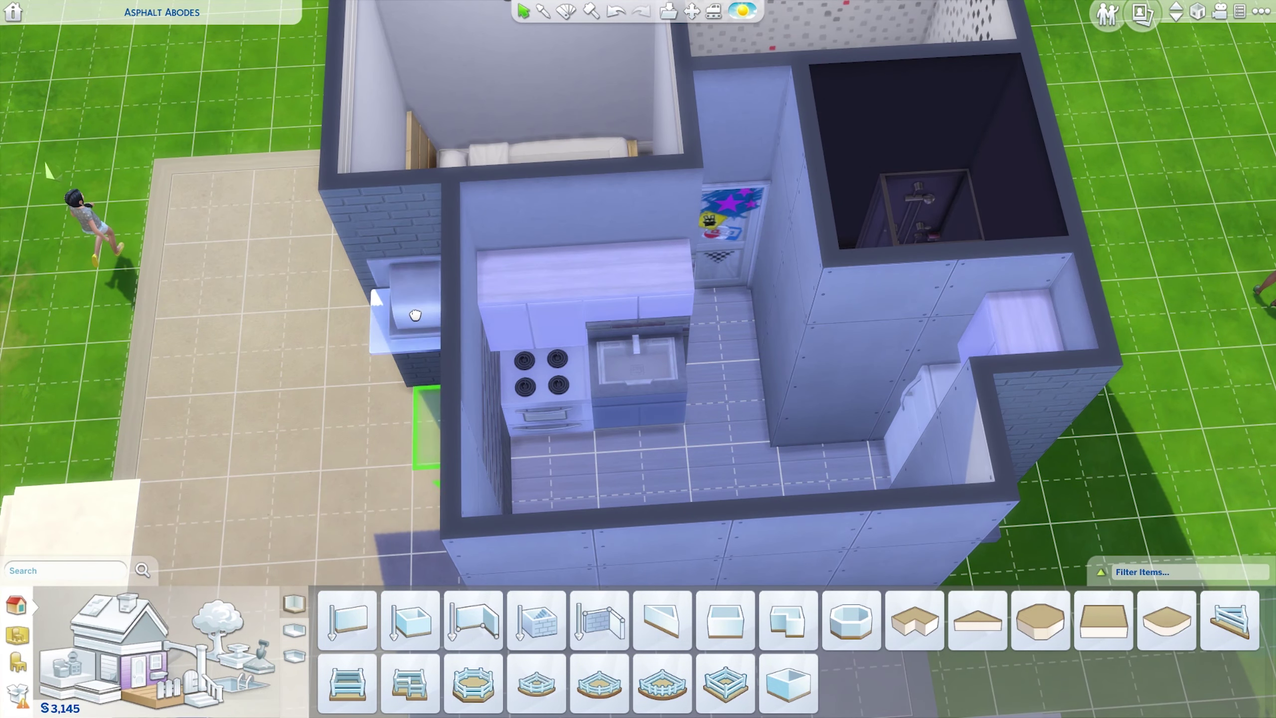
# Step: Move the left wall cabinet beside the fridge wall
pyautogui.click(402, 282)
pyautogui.click(849, 332)
pyautogui.click(537, 312)
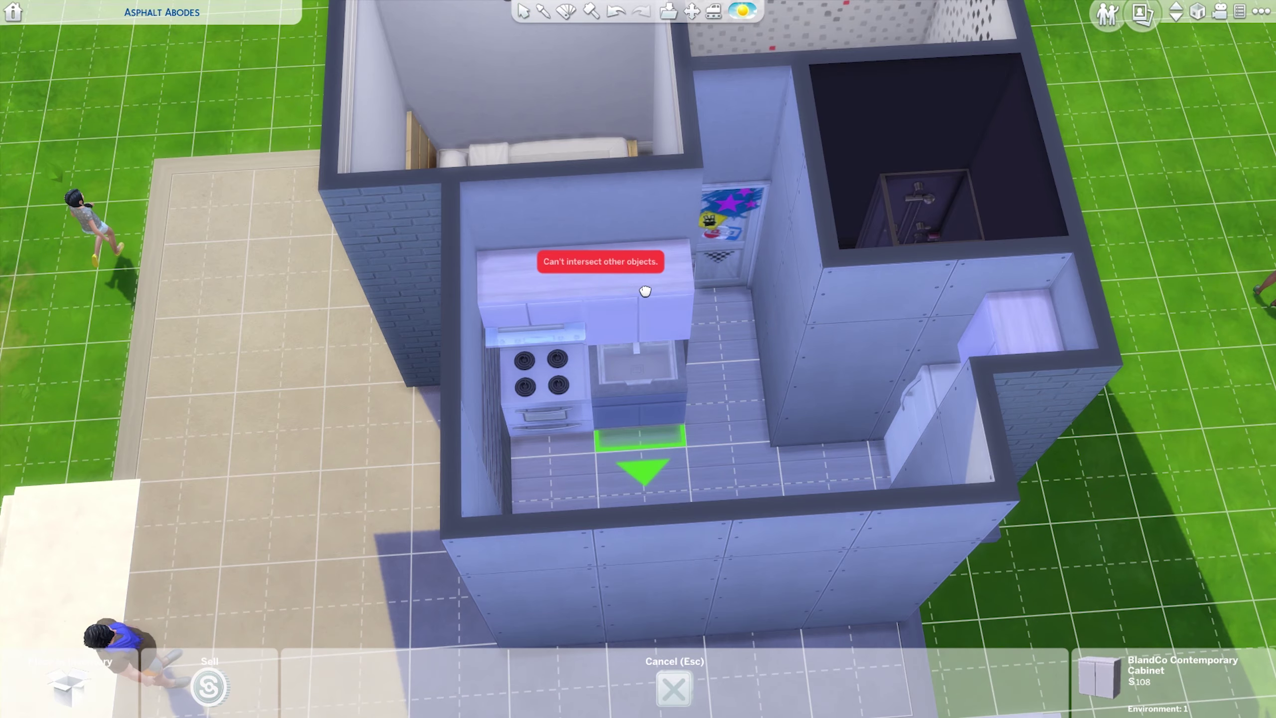
pyautogui.press('Escape')
pyautogui.press('d')
pyautogui.press('w')
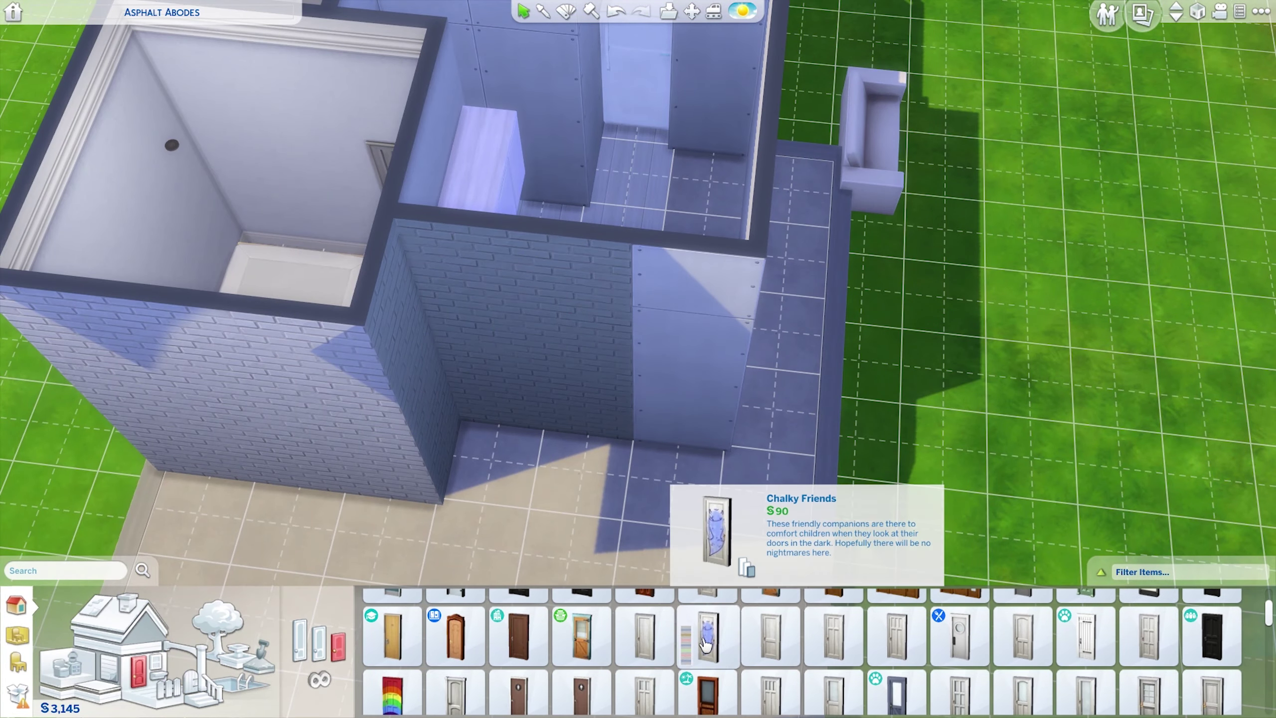
pyautogui.press('q')
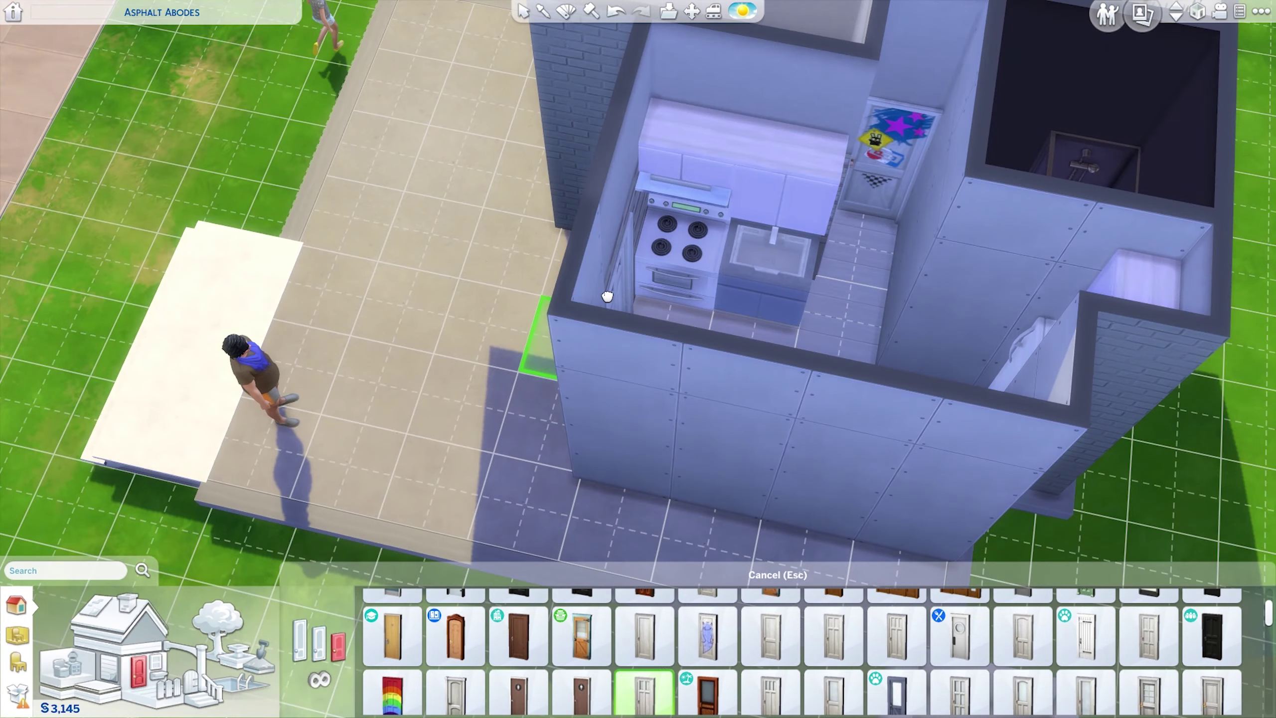
# Step: Drop the held sofa piece in the kitchen and move the stove beside the counters
pyautogui.press('F2')
pyautogui.scroll(5, 663, 327)
pyautogui.click(196, 599)
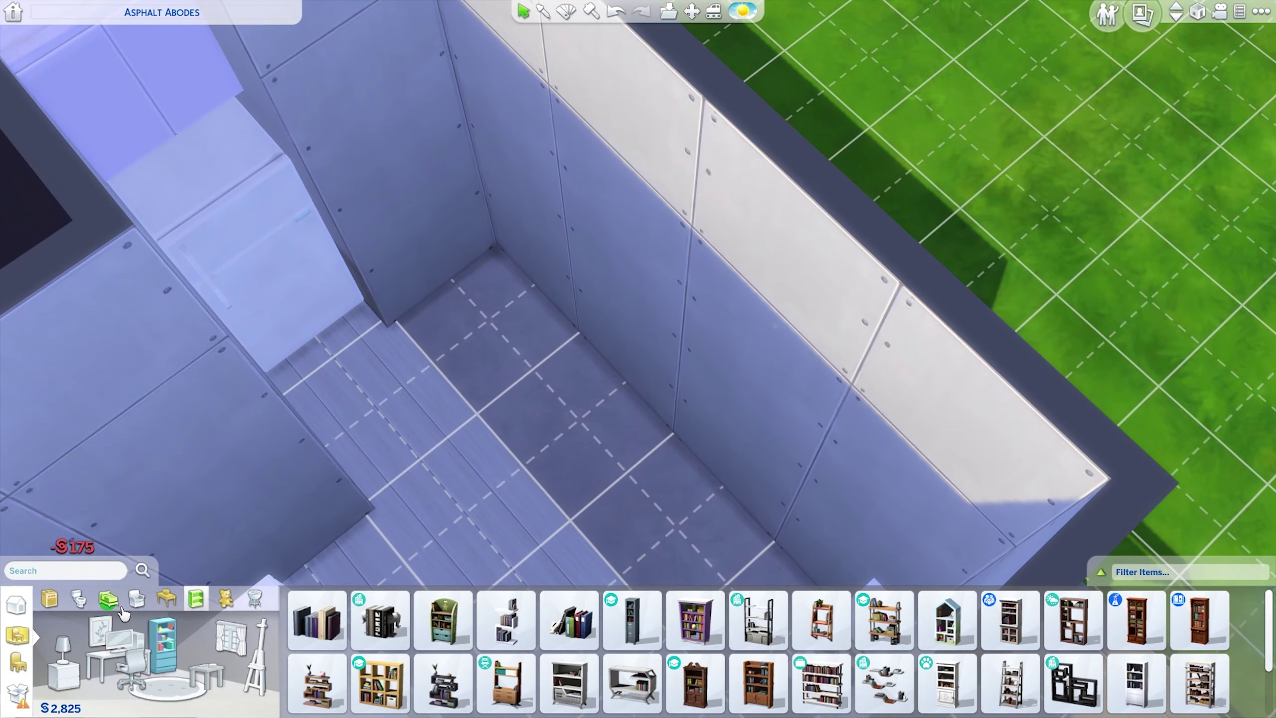
pyautogui.click(137, 600)
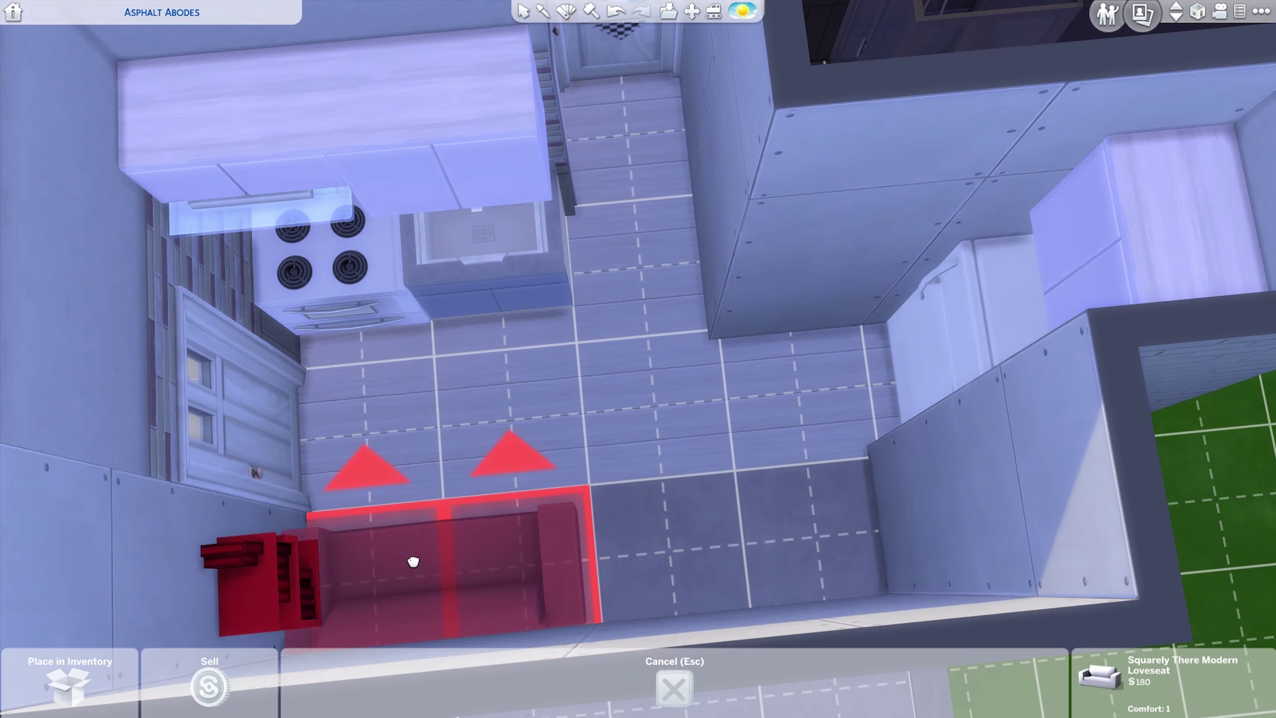
pyautogui.click(413, 558)
pyautogui.click(421, 479)
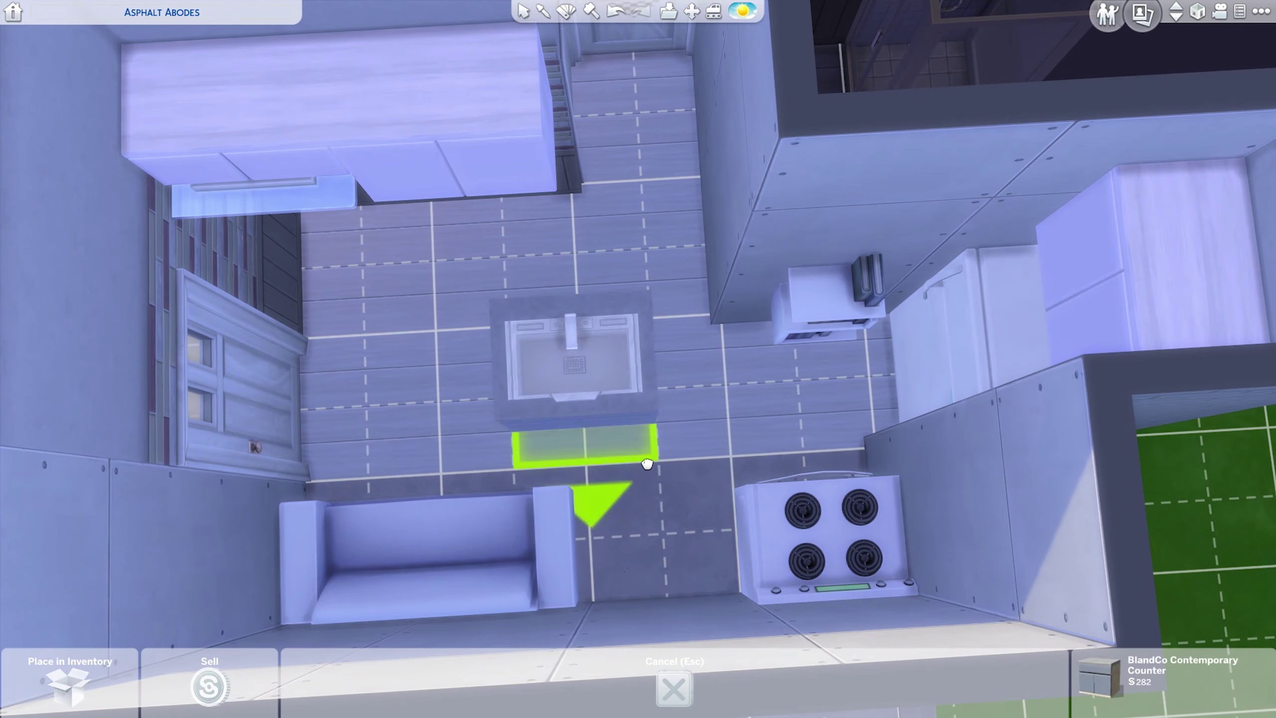
pyautogui.click(650, 456)
# Step: Reposition a kitchen cabinet, browse coffee tables and eyedrop the white door
pyautogui.click(698, 265)
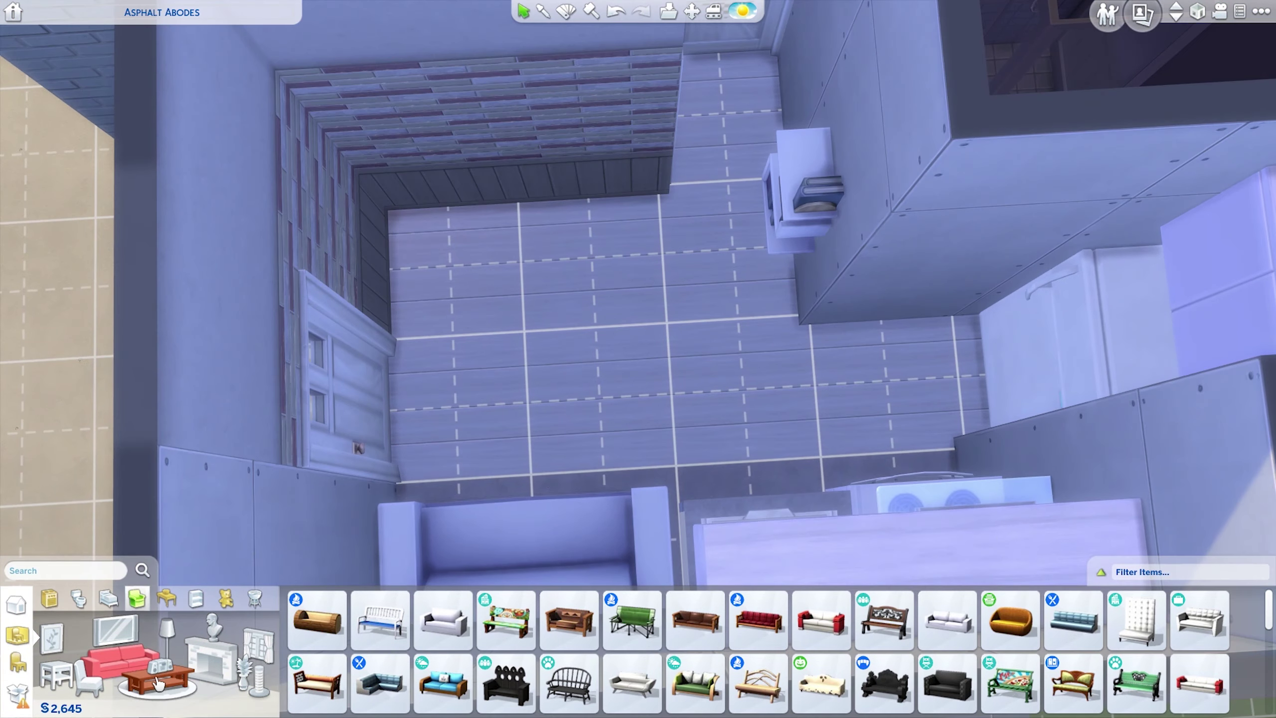
pyautogui.click(158, 681)
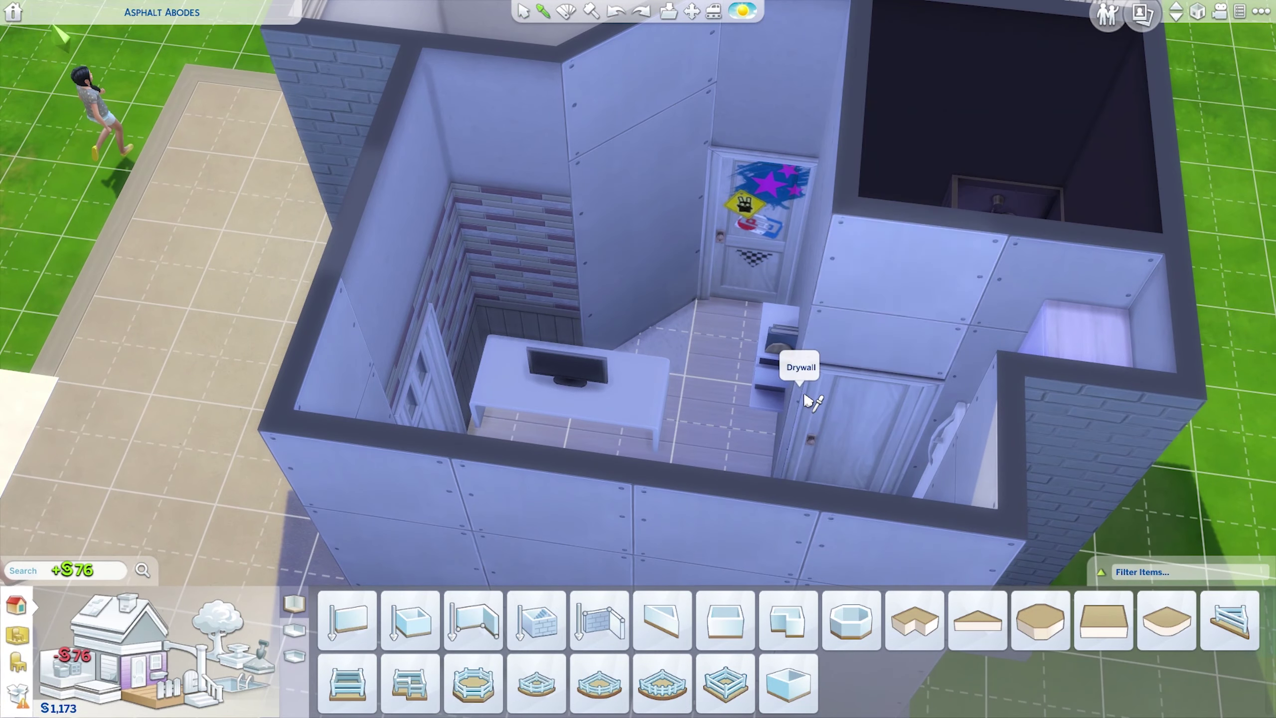
pyautogui.click(805, 399)
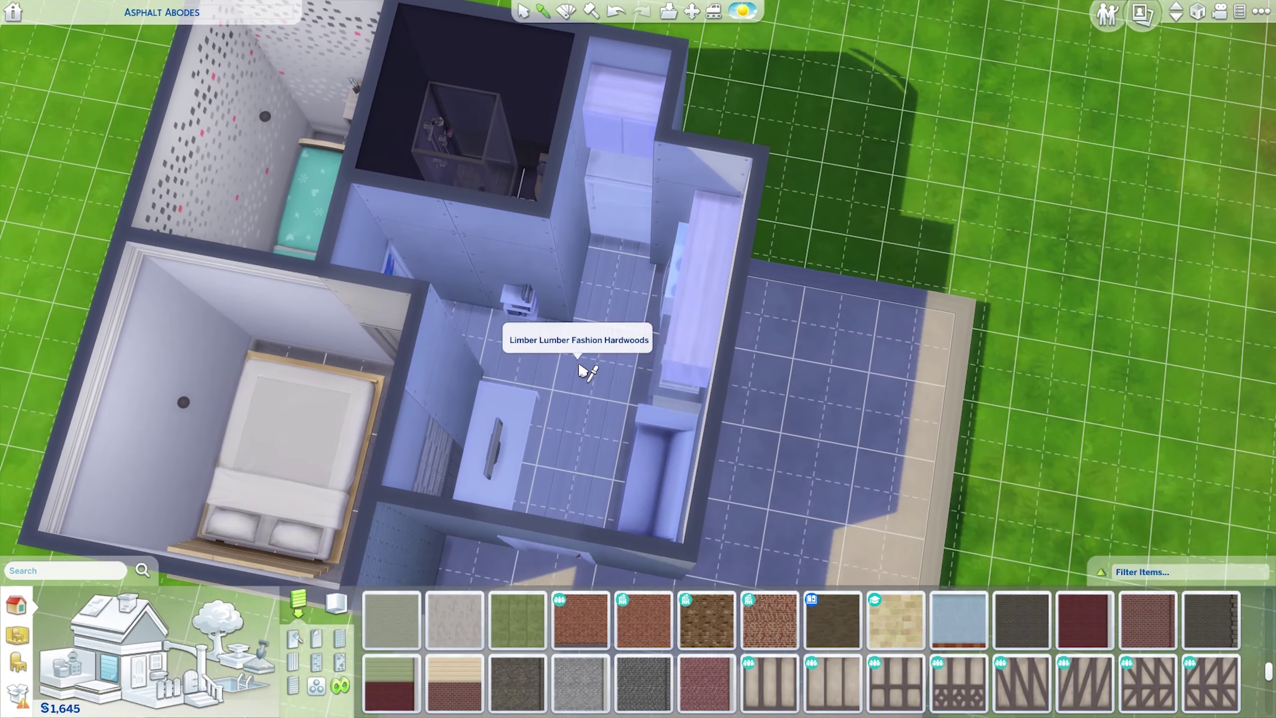
# Step: Eyedrop the hardwood floor and the brick wall pattern for reuse
pyautogui.click(583, 370)
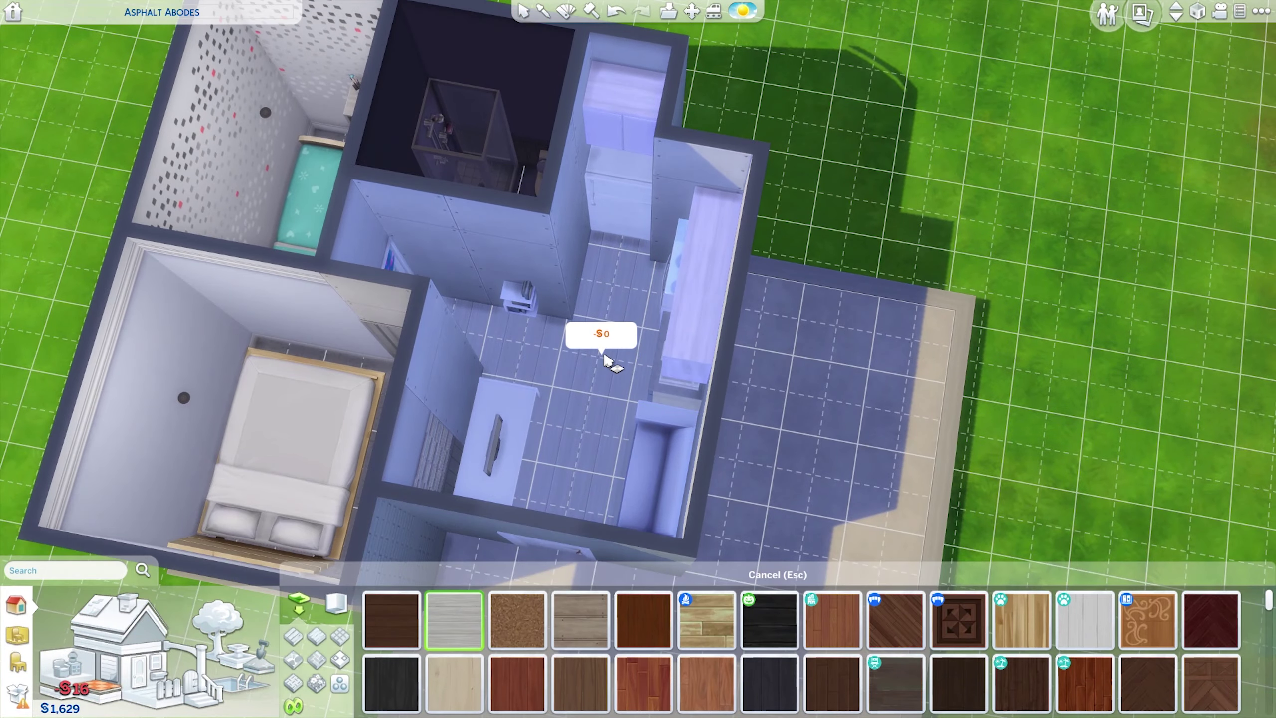
pyautogui.click(372, 115)
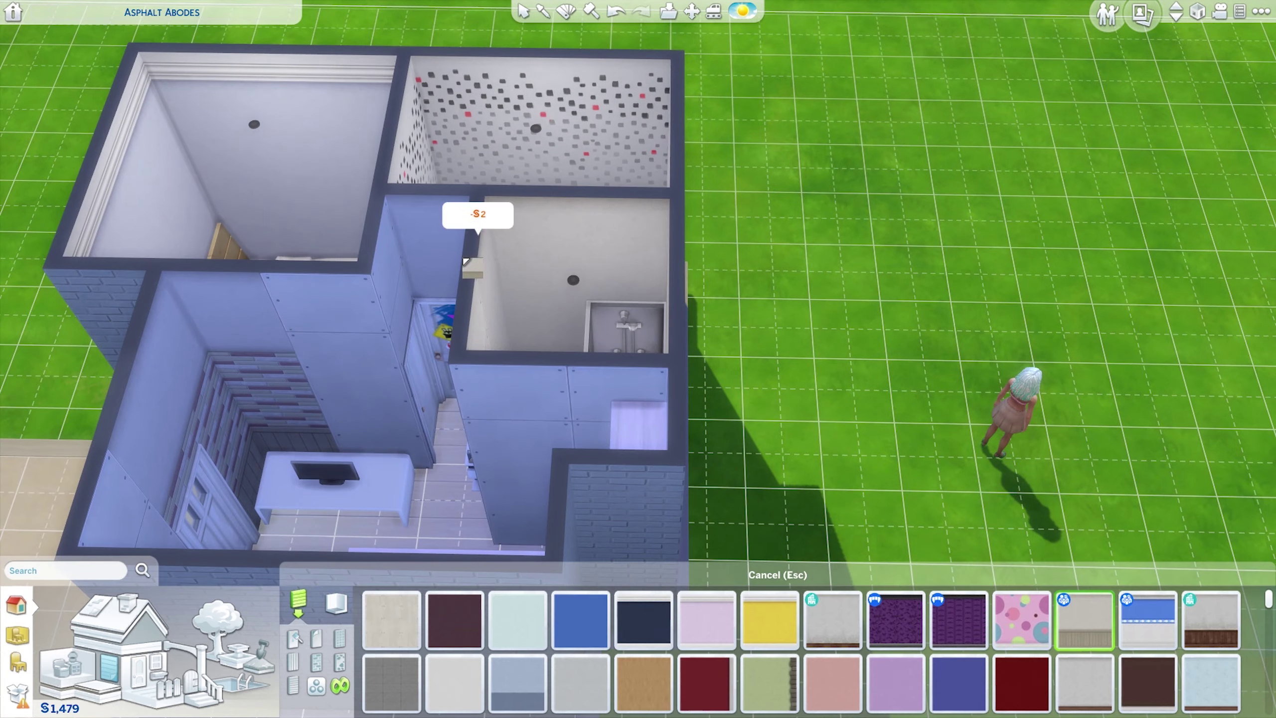
pyautogui.press('.')
pyautogui.press('d')
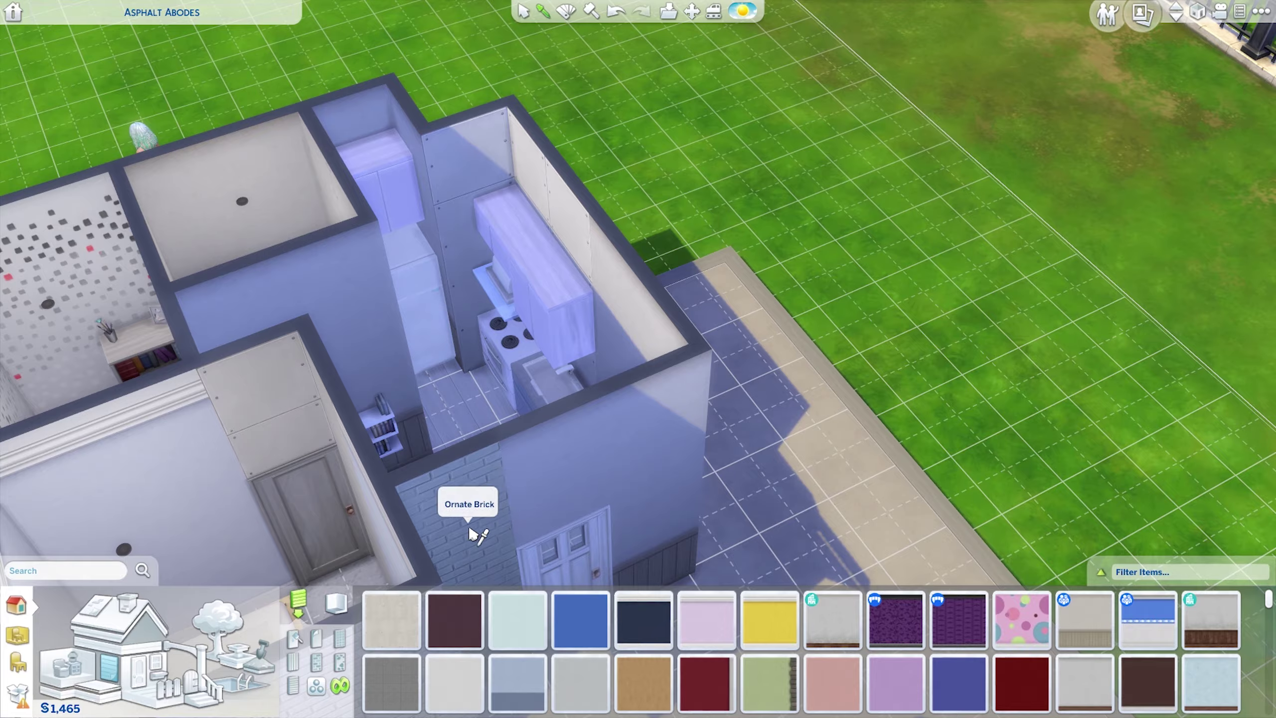
pyautogui.click(472, 533)
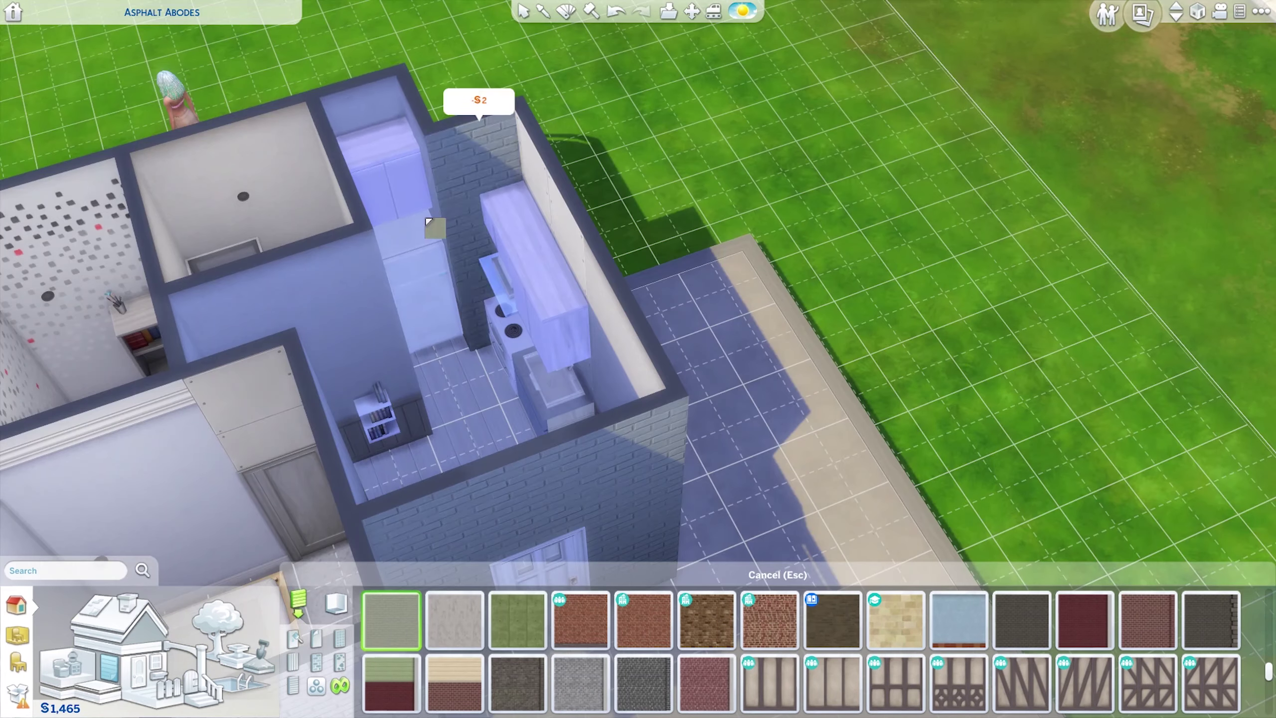
# Step: Paint the kitchen wall with the white brick wallpaper
pyautogui.press('Escape')
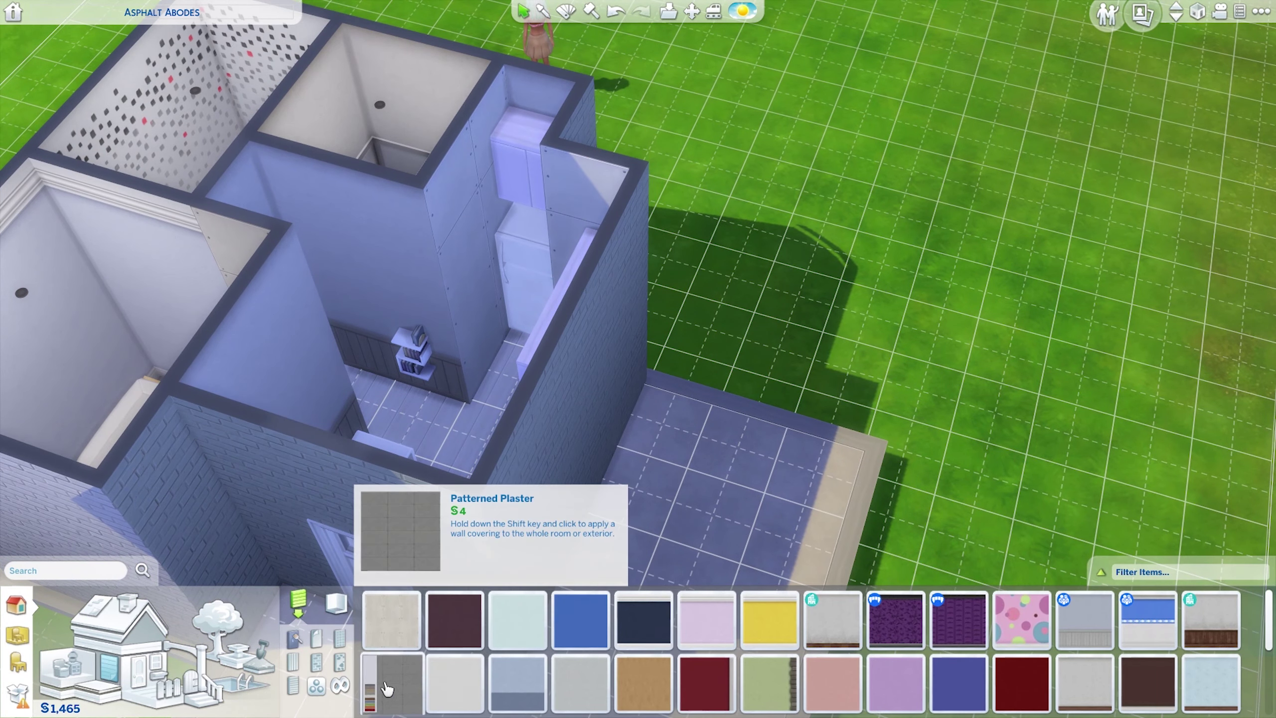
pyautogui.scroll(-3, 754, 633)
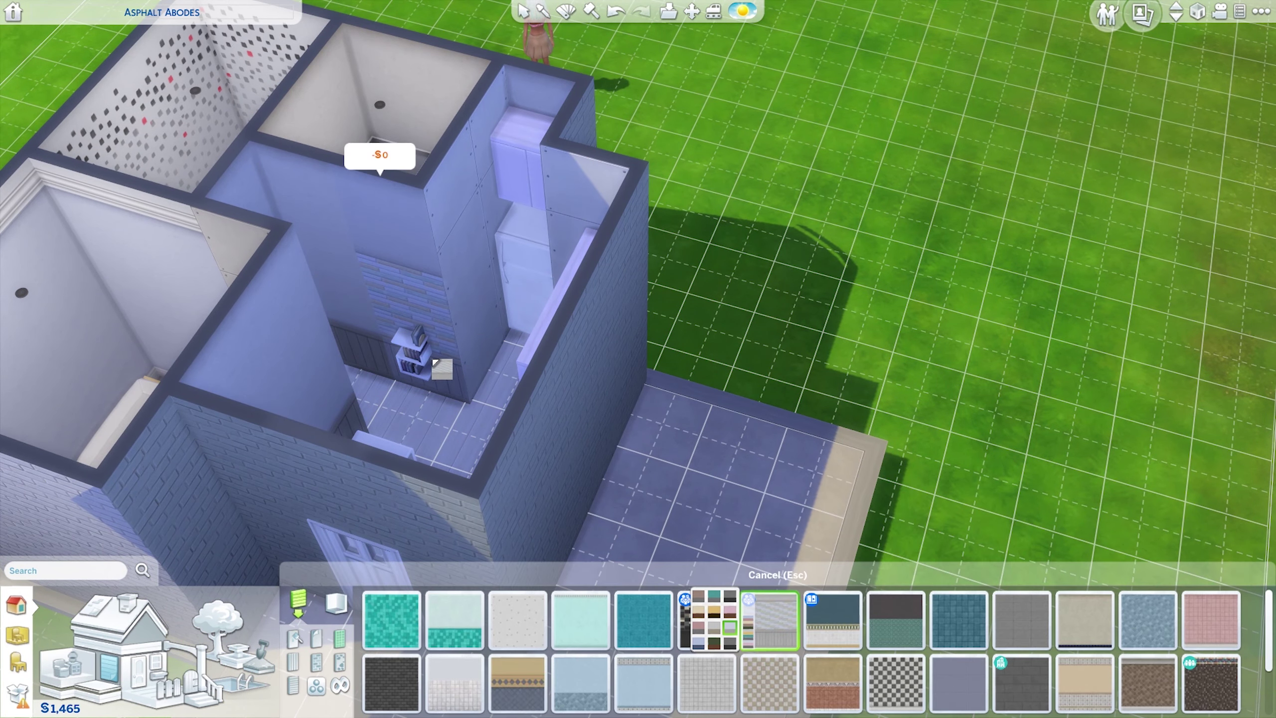
pyautogui.press('e')
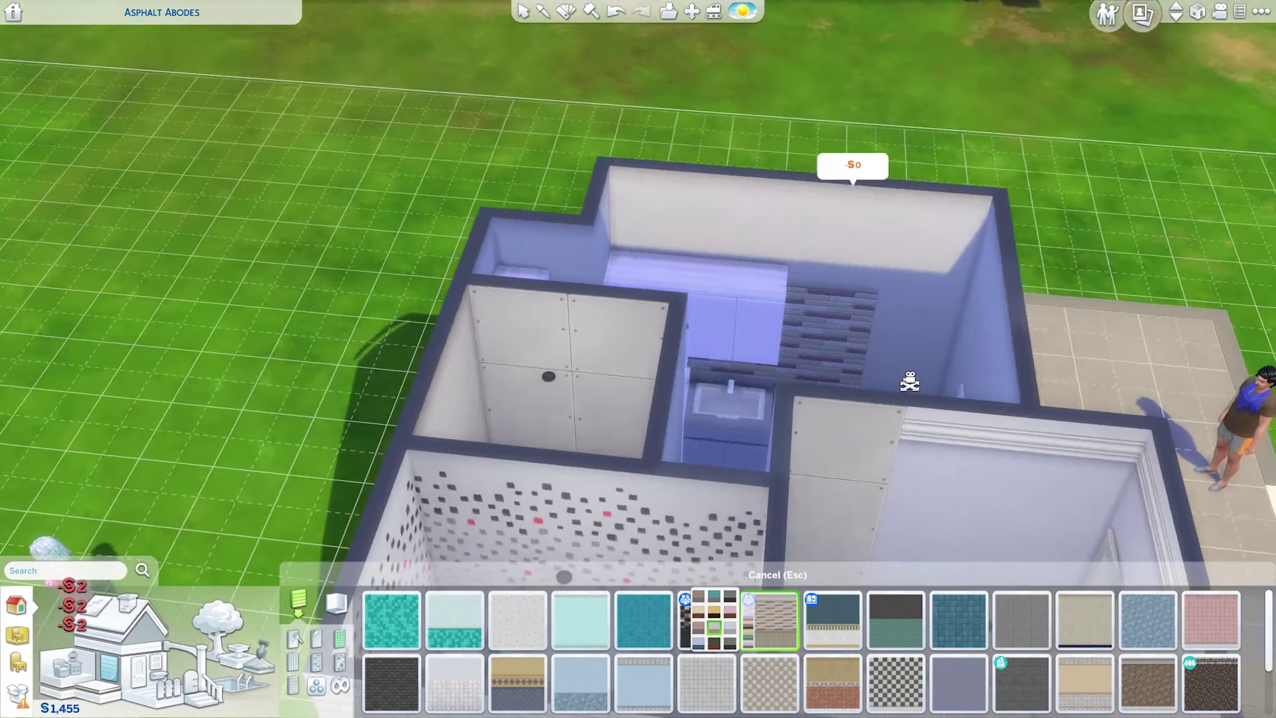
pyautogui.press('e')
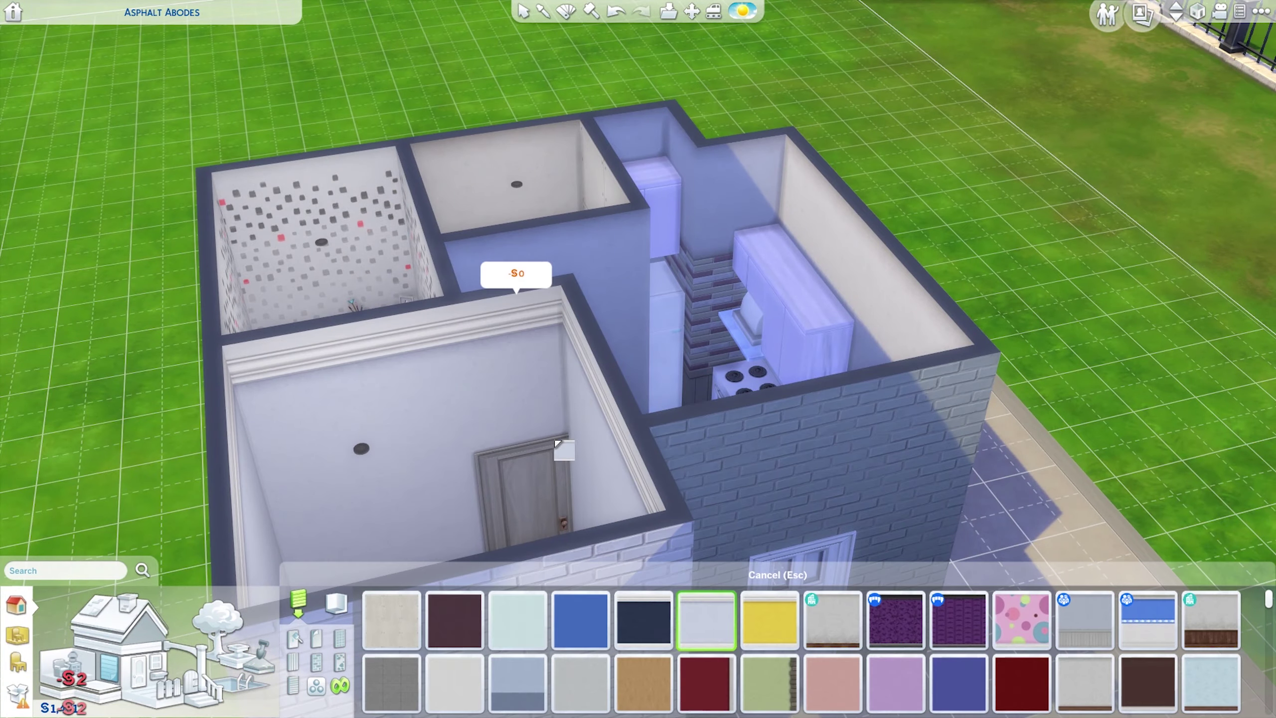
pyautogui.press('e')
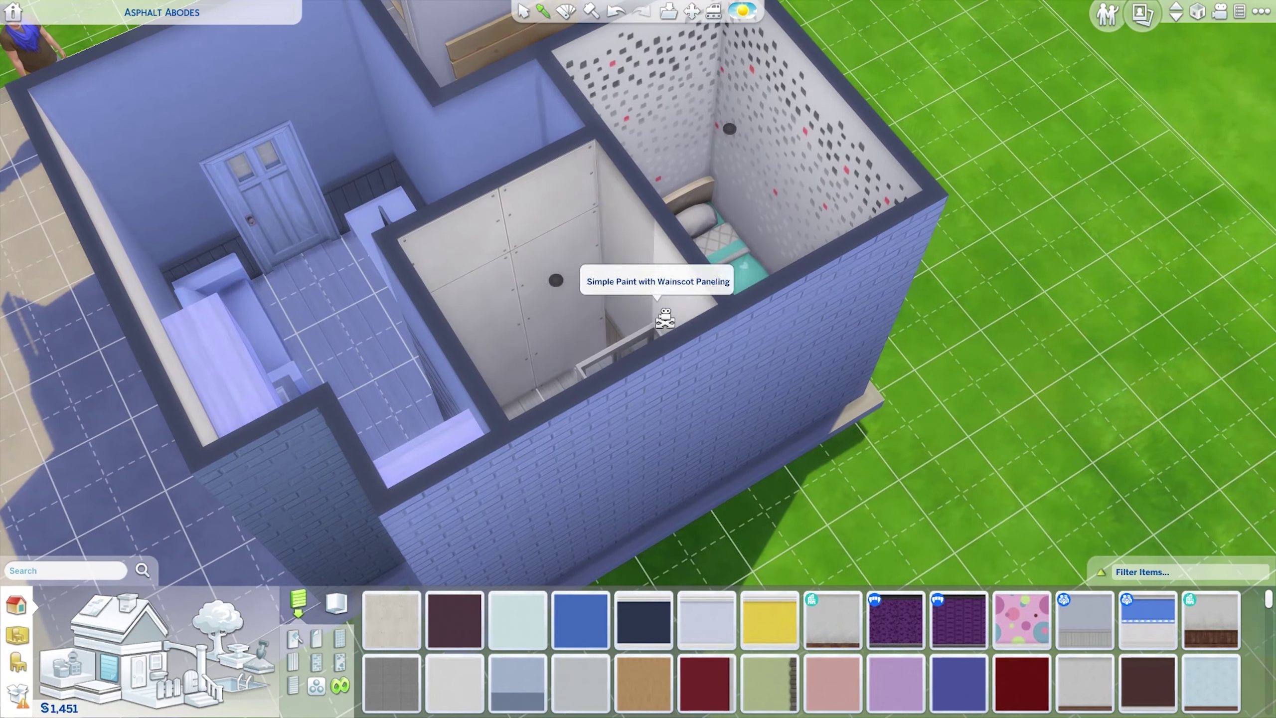
pyautogui.press('e')
pyautogui.click(541, 285)
pyautogui.press('e')
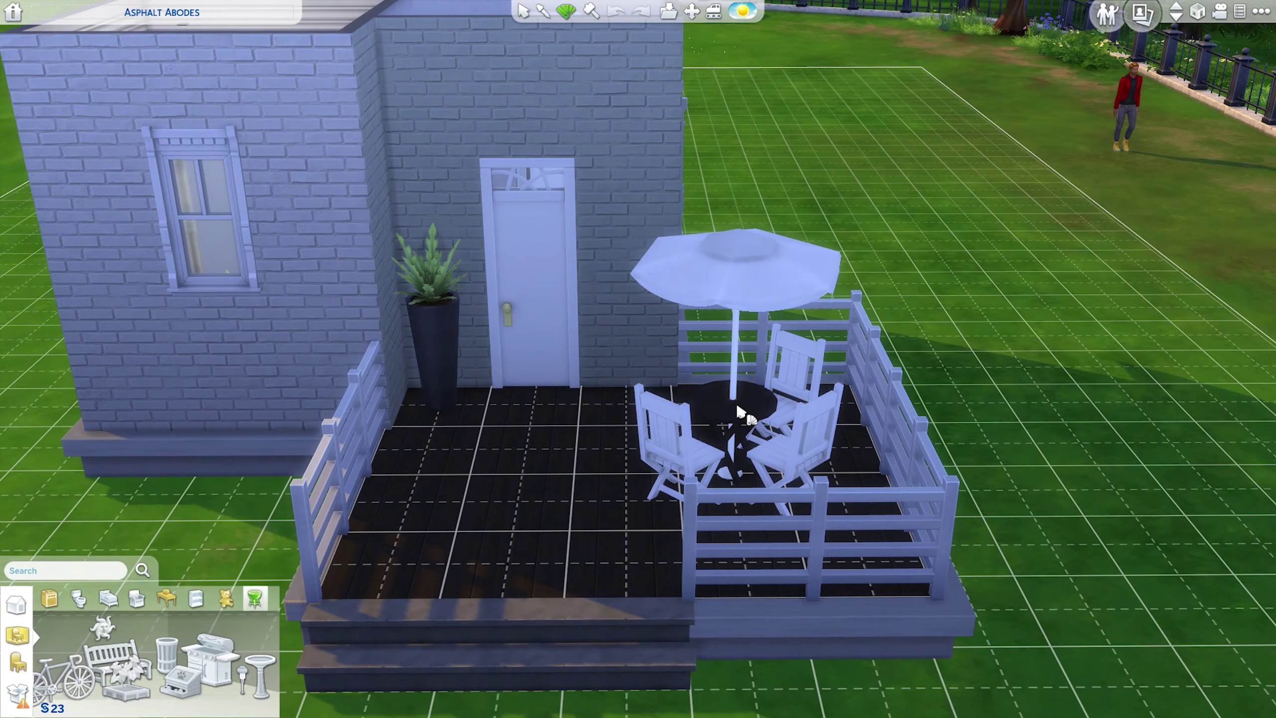
pyautogui.scroll(-5, 738, 412)
# Step: Sell the leftover counter, both robot vacuums and the last item from household inventory
pyautogui.press('Escape')
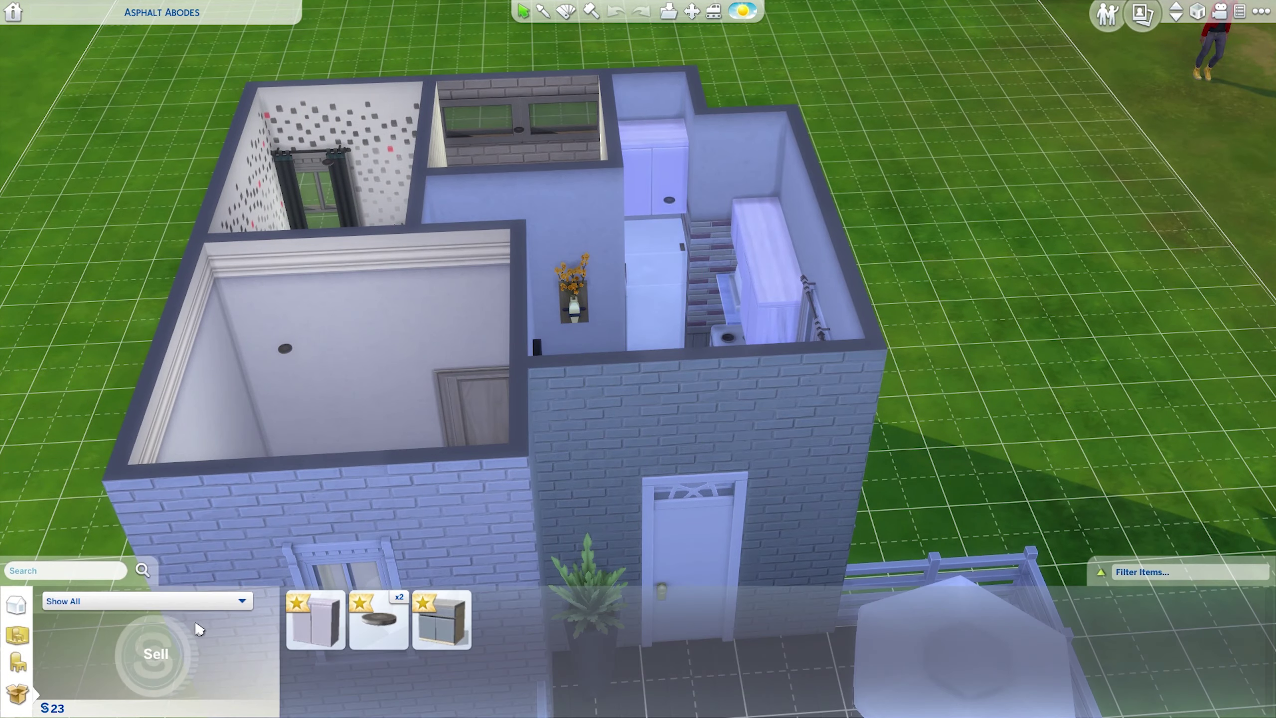
pyautogui.moveTo(430, 636); pyautogui.dragTo(156, 654)
pyautogui.moveTo(379, 619); pyautogui.dragTo(155, 654)
pyautogui.click(693, 433)
pyautogui.moveTo(315, 619); pyautogui.dragTo(156, 654)
# Step: Preview a green colour for the patio umbrella in Design
pyautogui.click(567, 11)
pyautogui.click(704, 352)
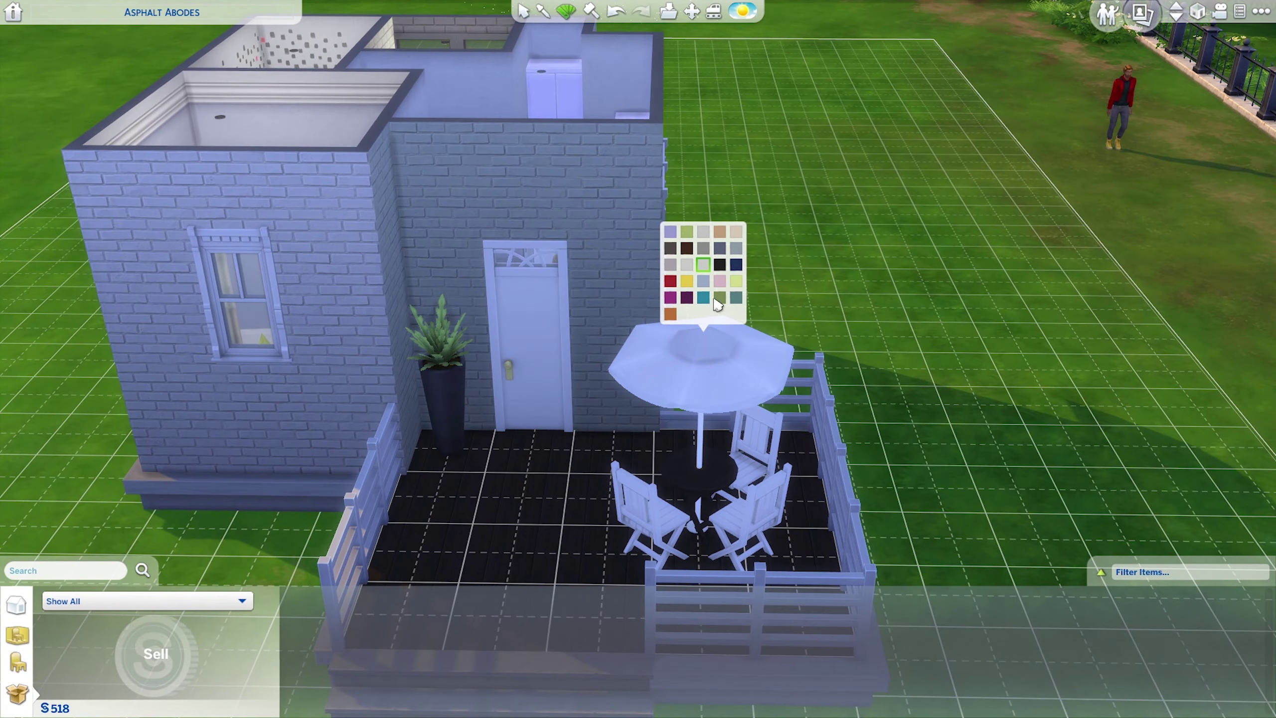
pyautogui.moveTo(455, 271)
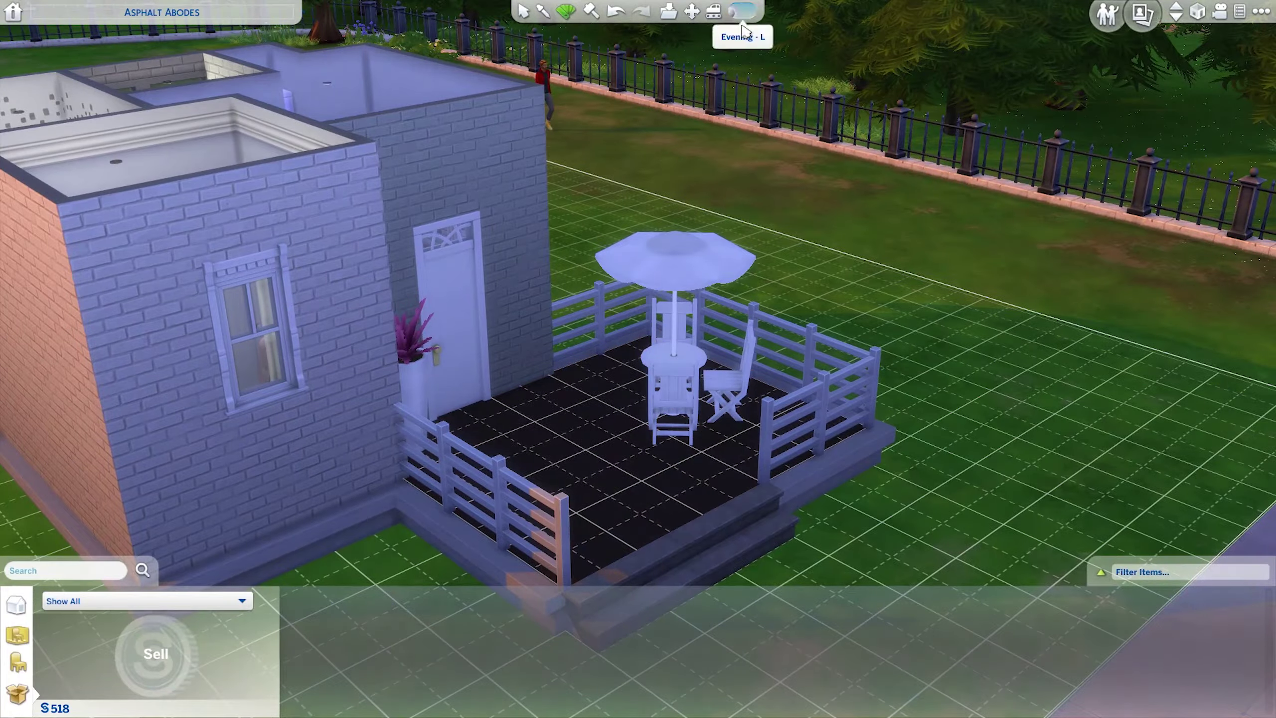
# Step: Switch to morning lighting and place a white column beside the deck
pyautogui.click(747, 14)
pyautogui.press('h')
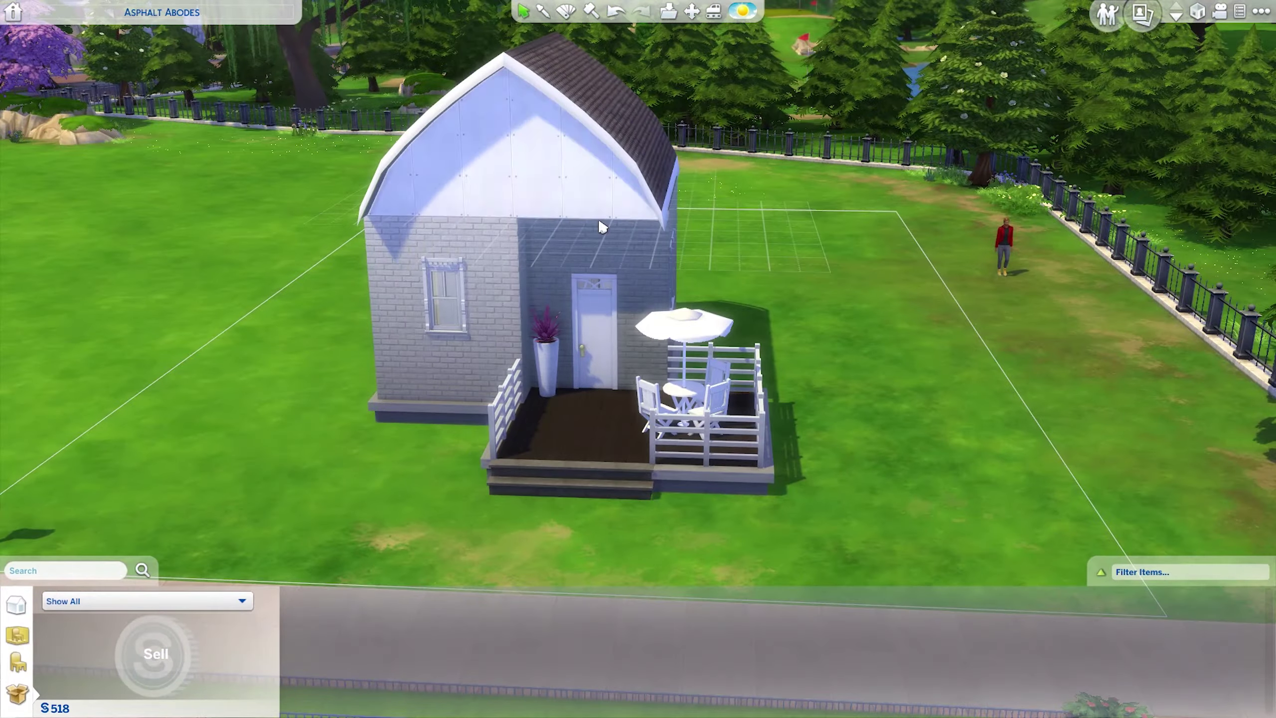
pyautogui.click(598, 352)
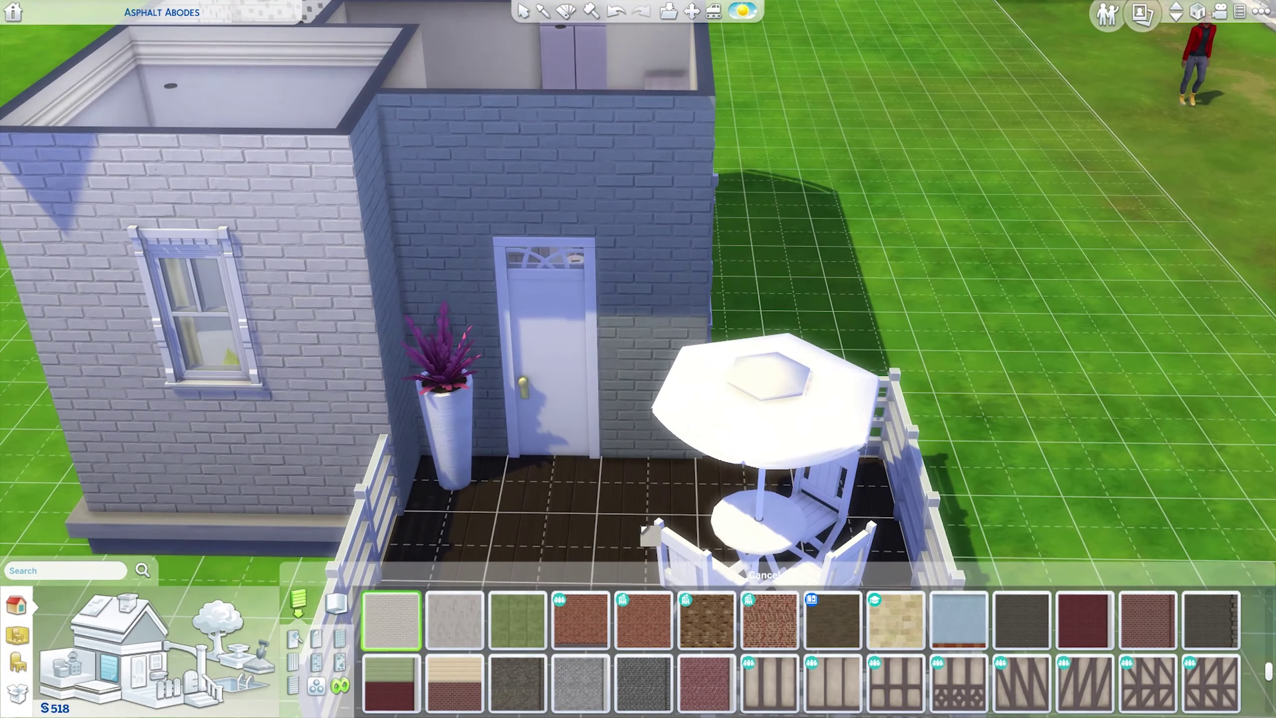
pyautogui.click(203, 664)
pyautogui.click(317, 620)
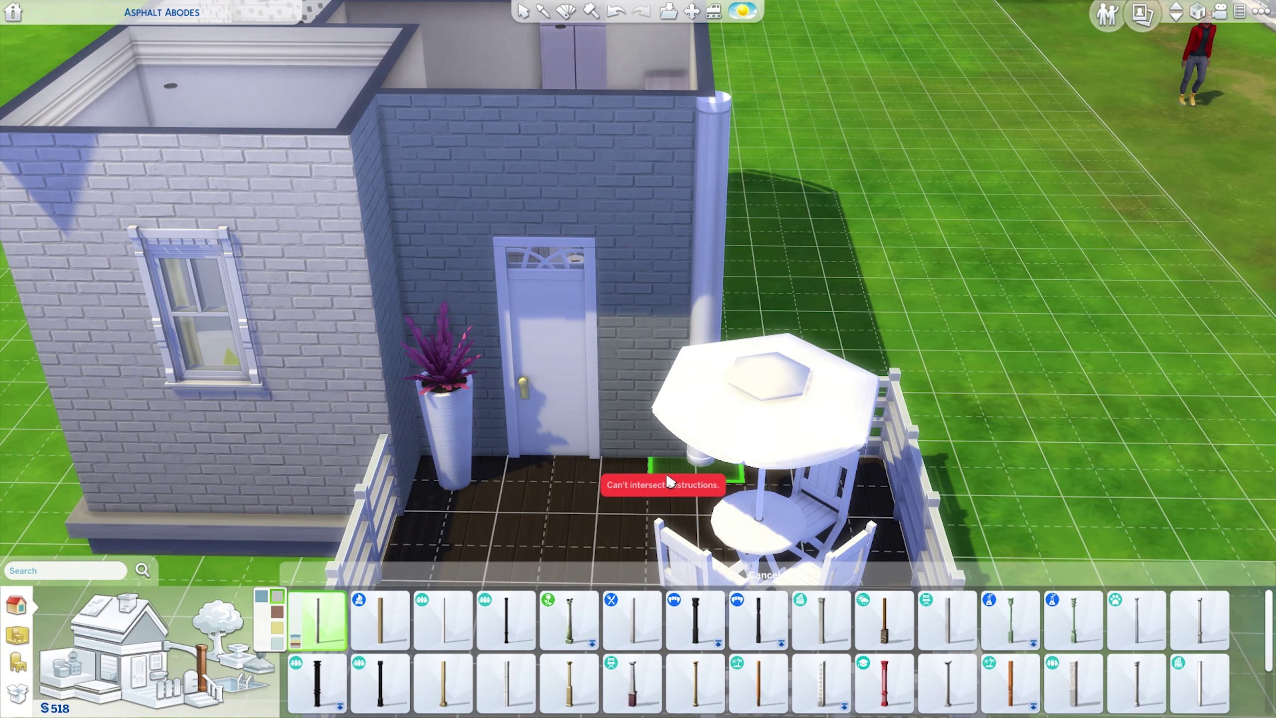
pyautogui.click(1018, 358)
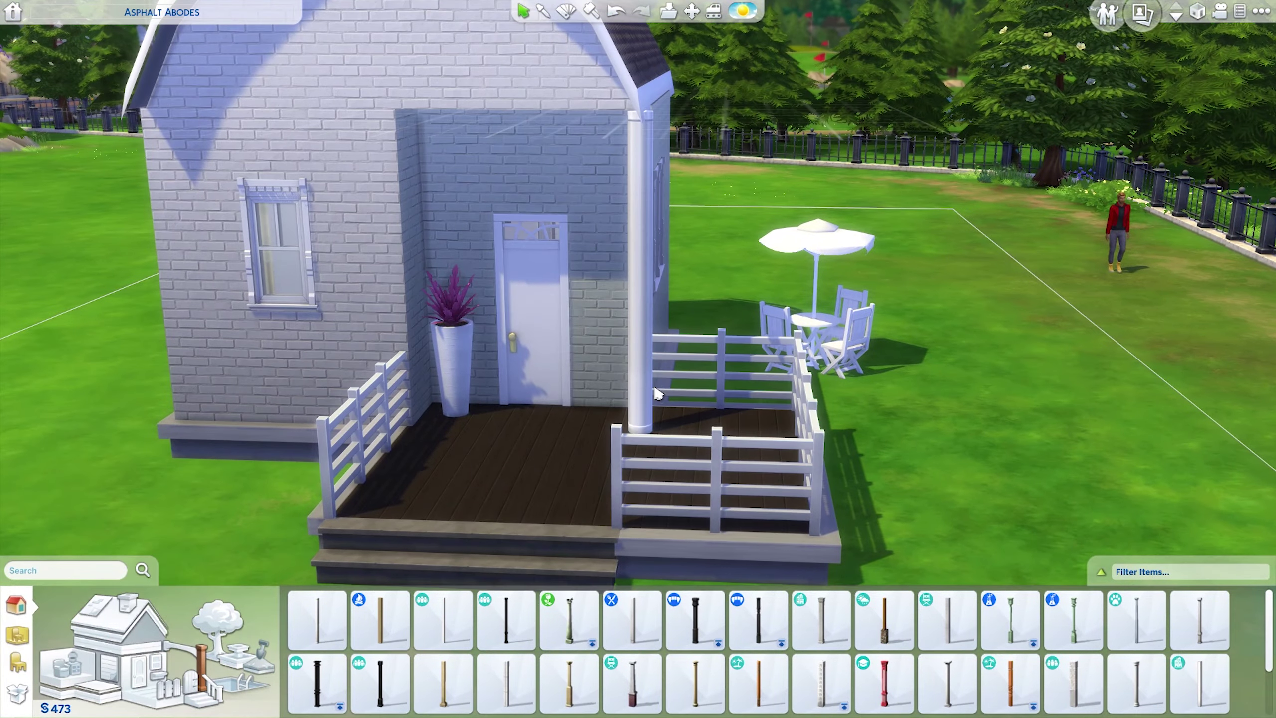
# Step: Set the umbrella table back on the deck
pyautogui.click(802, 344)
pyautogui.click(703, 449)
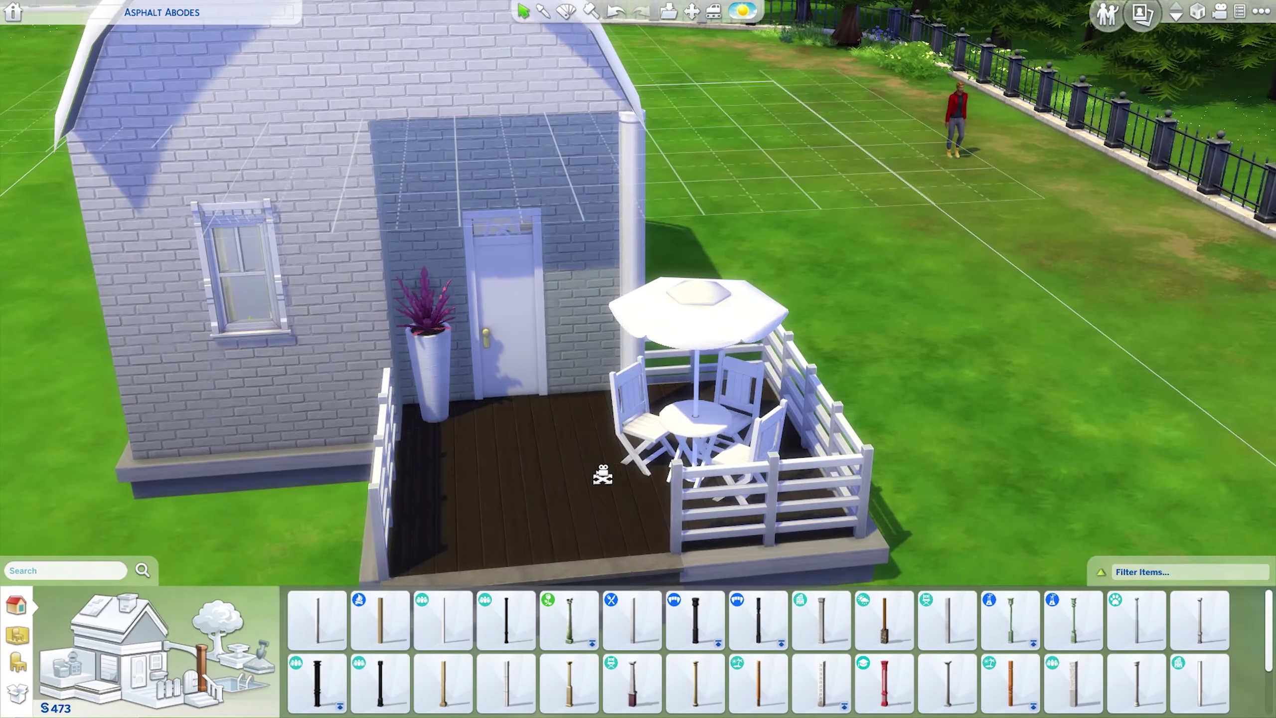
pyautogui.click(442, 621)
pyautogui.press('Escape')
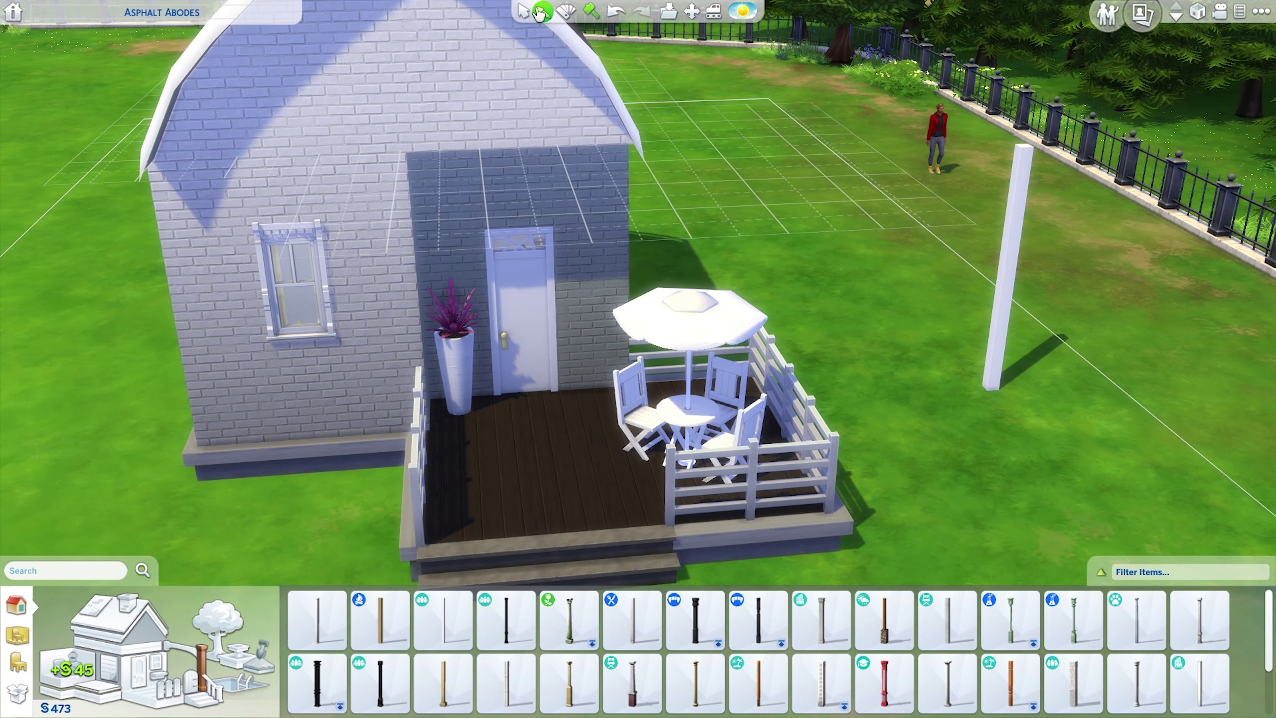
# Step: Try moving the column onto the grass, then undo it back to the deck corner
pyautogui.click(1020, 111)
pyautogui.scroll(-3, 624, 347)
pyautogui.click(1052, 429)
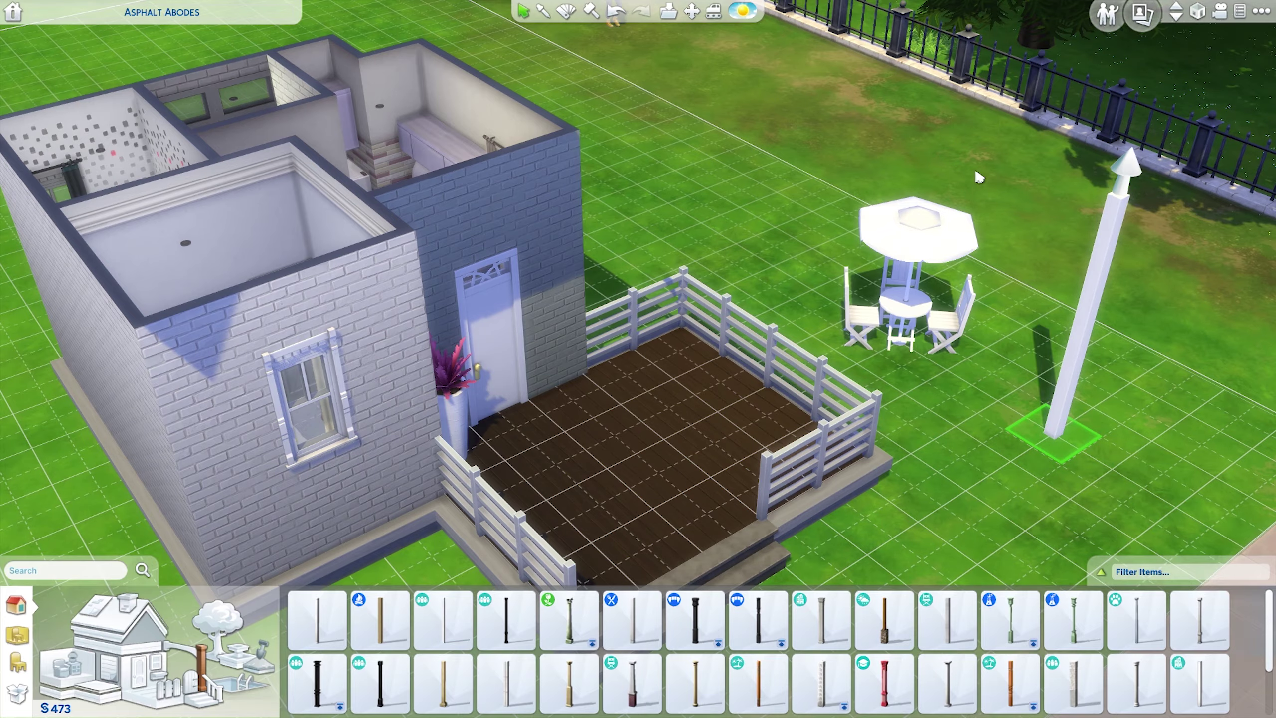
pyautogui.hotkey('ctrl', 'z')
pyautogui.hotkey('ctrl', 'z')
pyautogui.hotkey('ctrl', 'z')
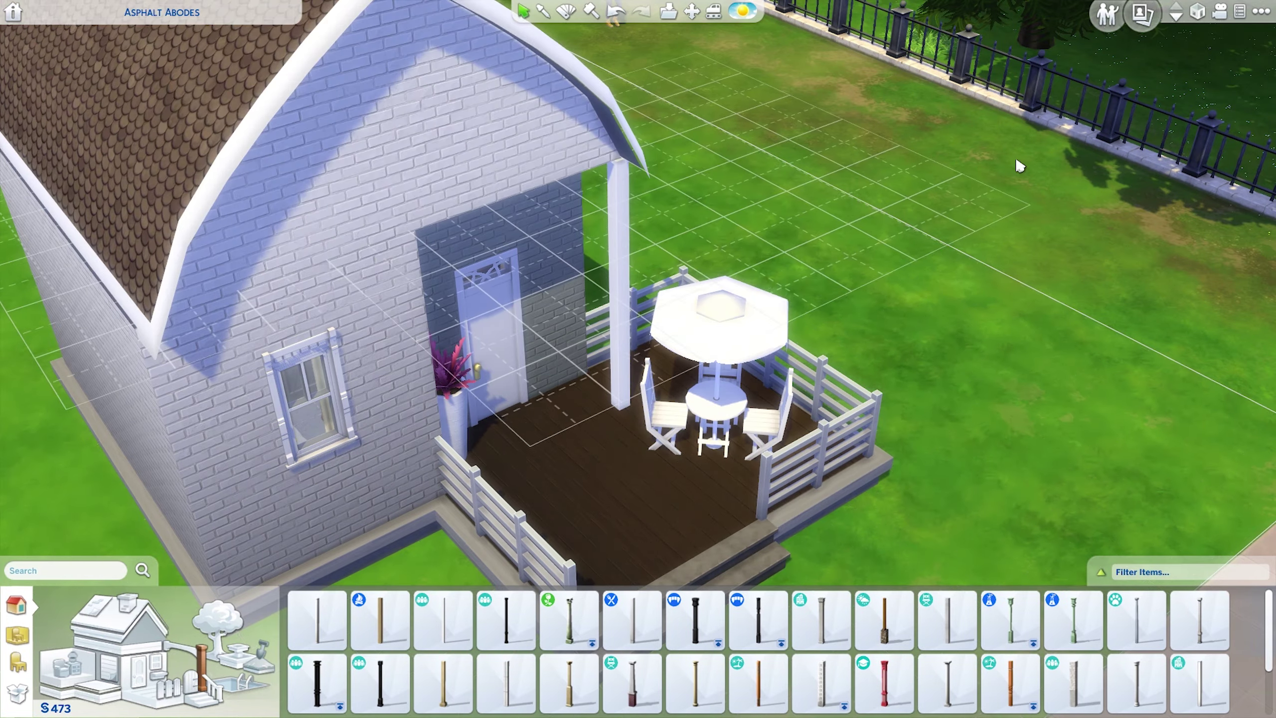
pyautogui.scroll(-5, 658, 289)
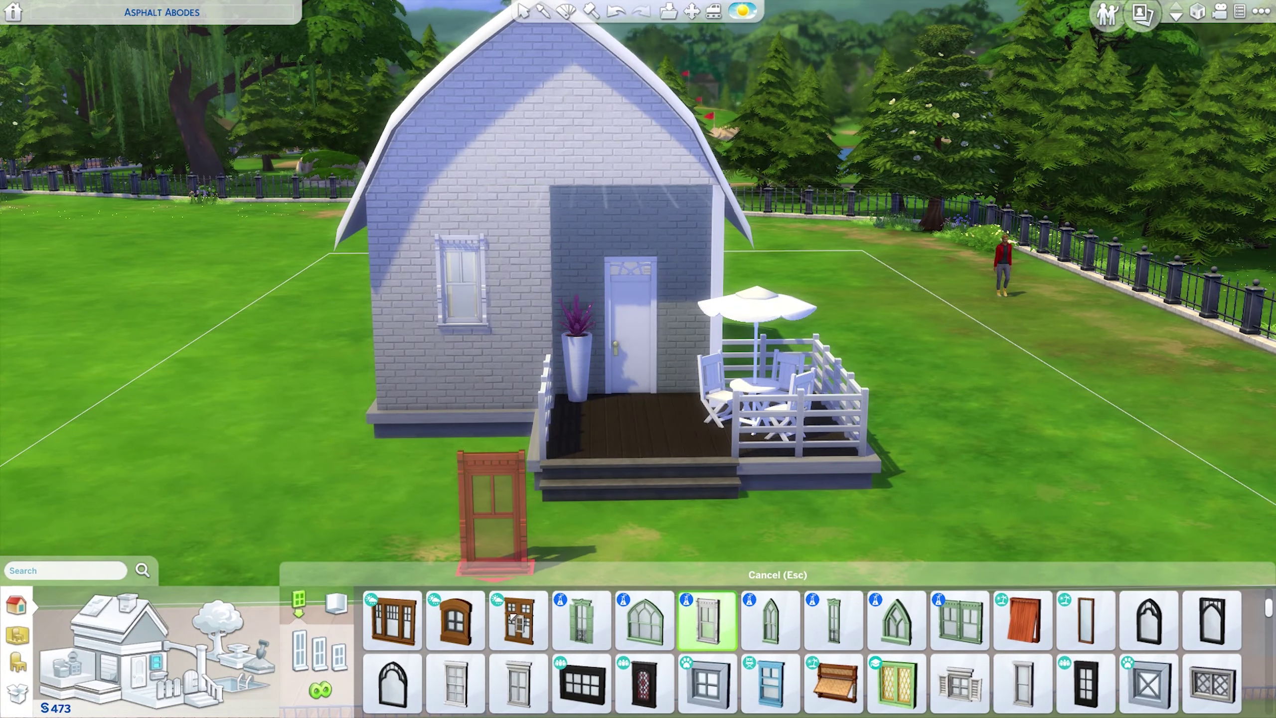
# Step: Try gothic arch, three-pane and tall narrow windows, then set The Classicist windows in the gable
pyautogui.click(645, 619)
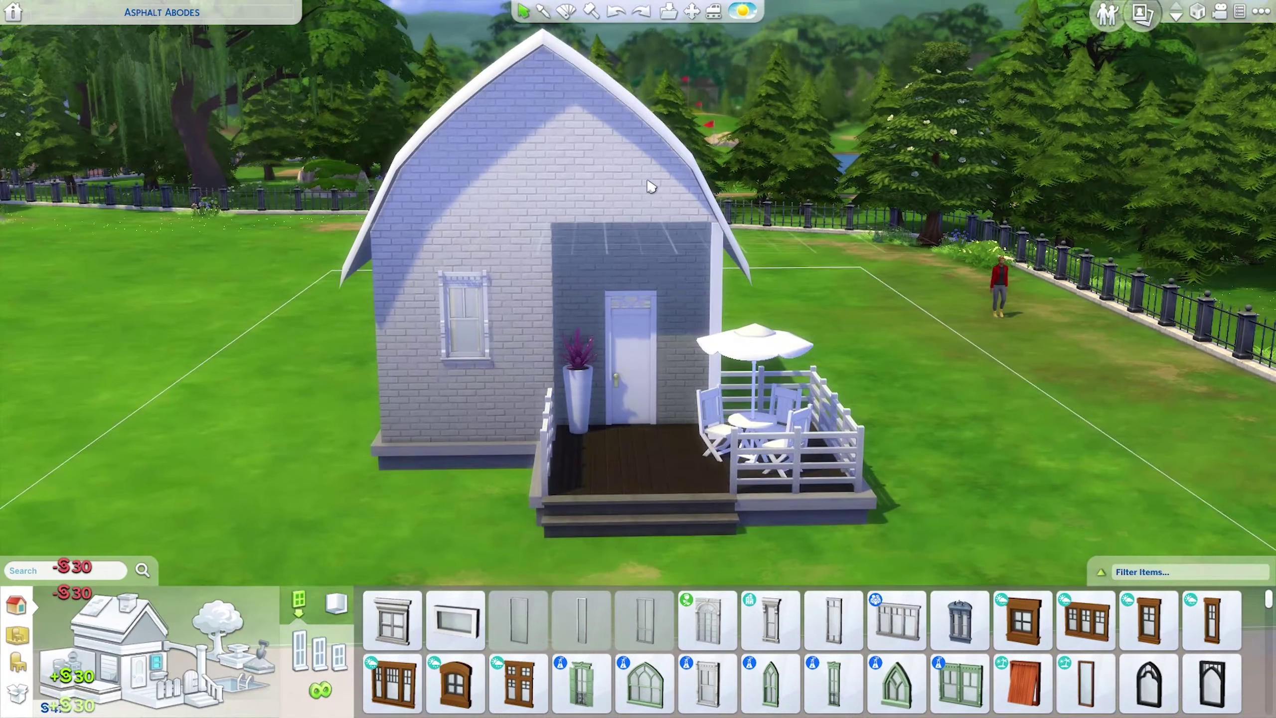
pyautogui.click(896, 620)
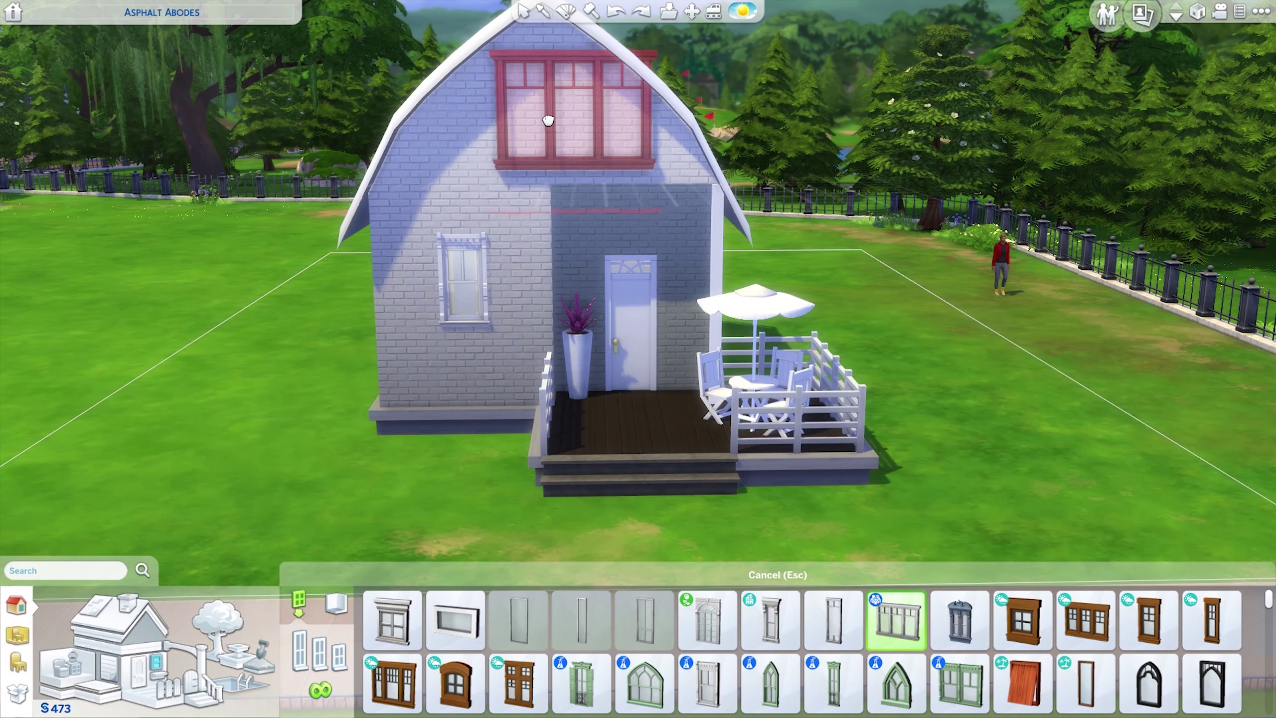
pyautogui.click(770, 620)
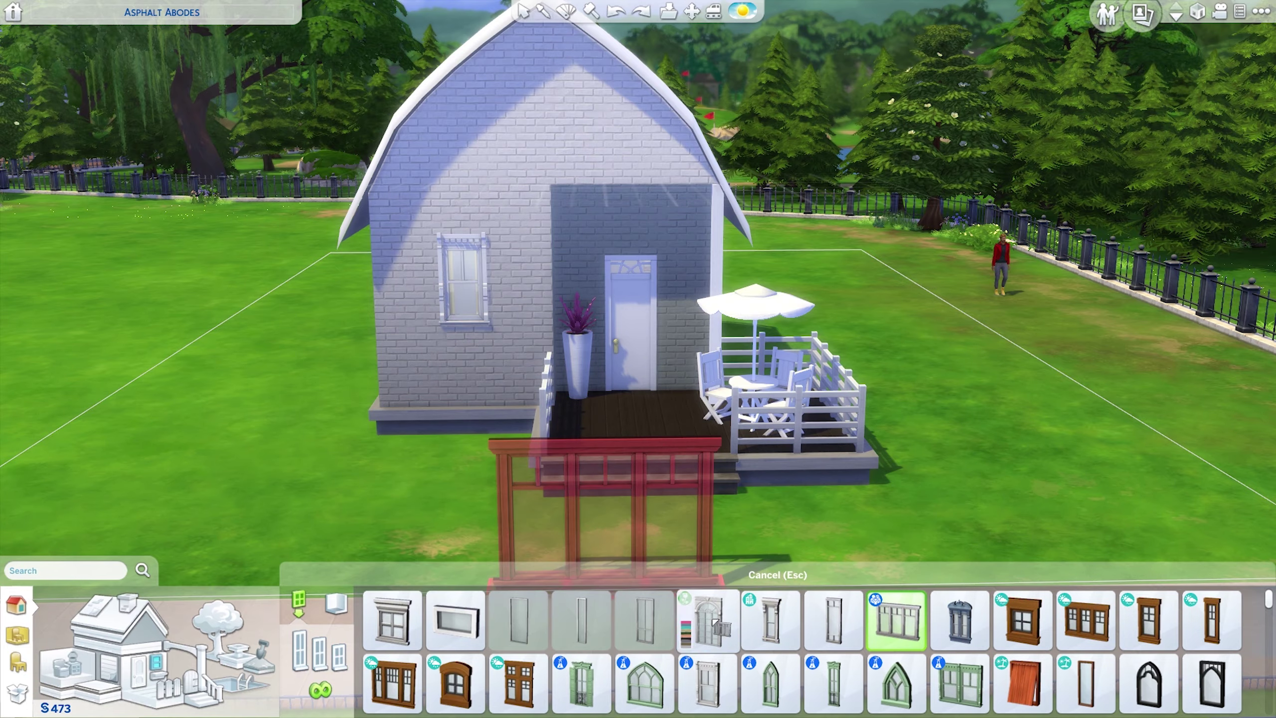
pyautogui.scroll(-1, 940, 629)
pyautogui.scroll(1, 939, 628)
pyautogui.click(706, 684)
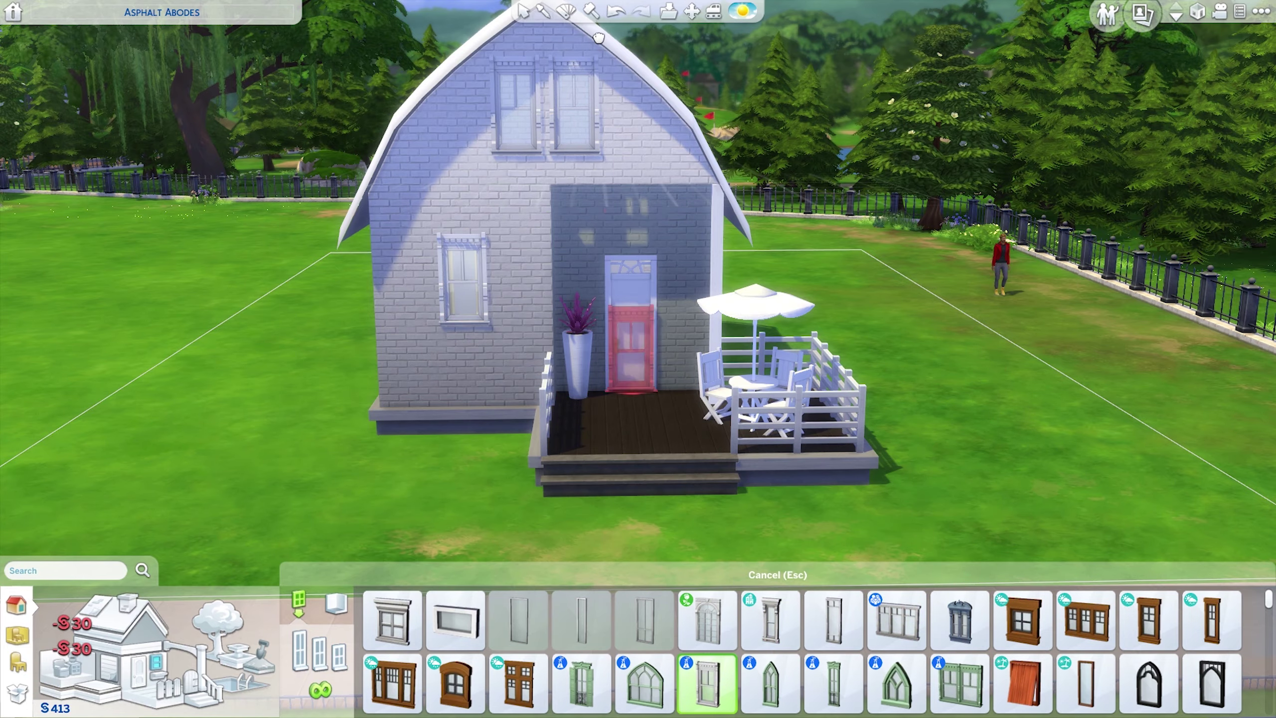
pyautogui.press('Escape')
# Step: Paint a stepping-stone path from the porch steps toward the sidewalk
pyautogui.press('e')
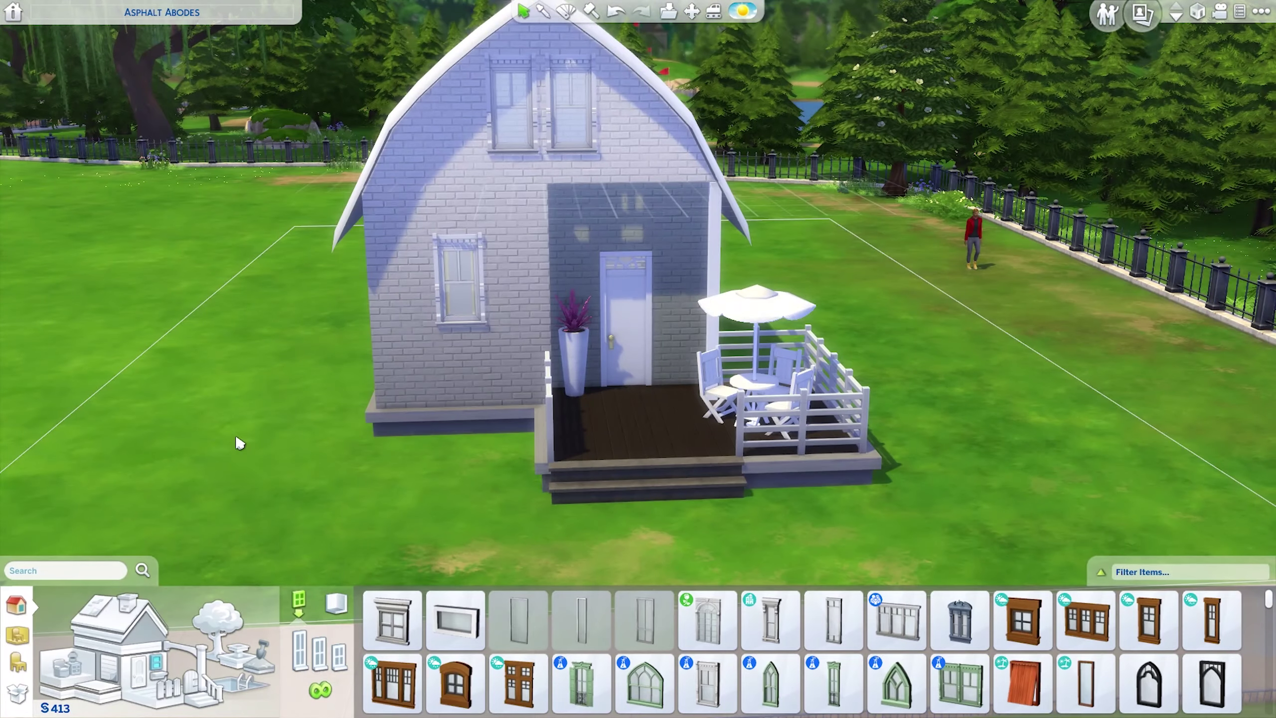
pyautogui.scroll(-3, 240, 443)
pyautogui.click(217, 623)
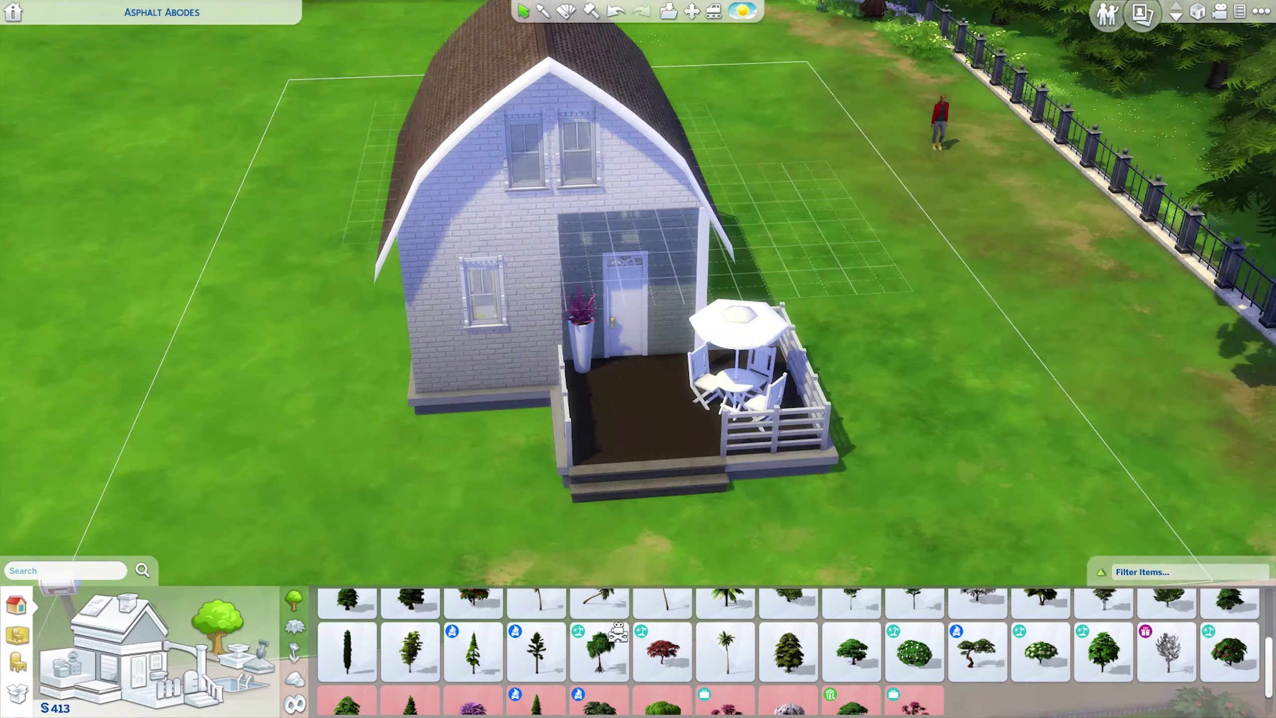
pyautogui.click(259, 661)
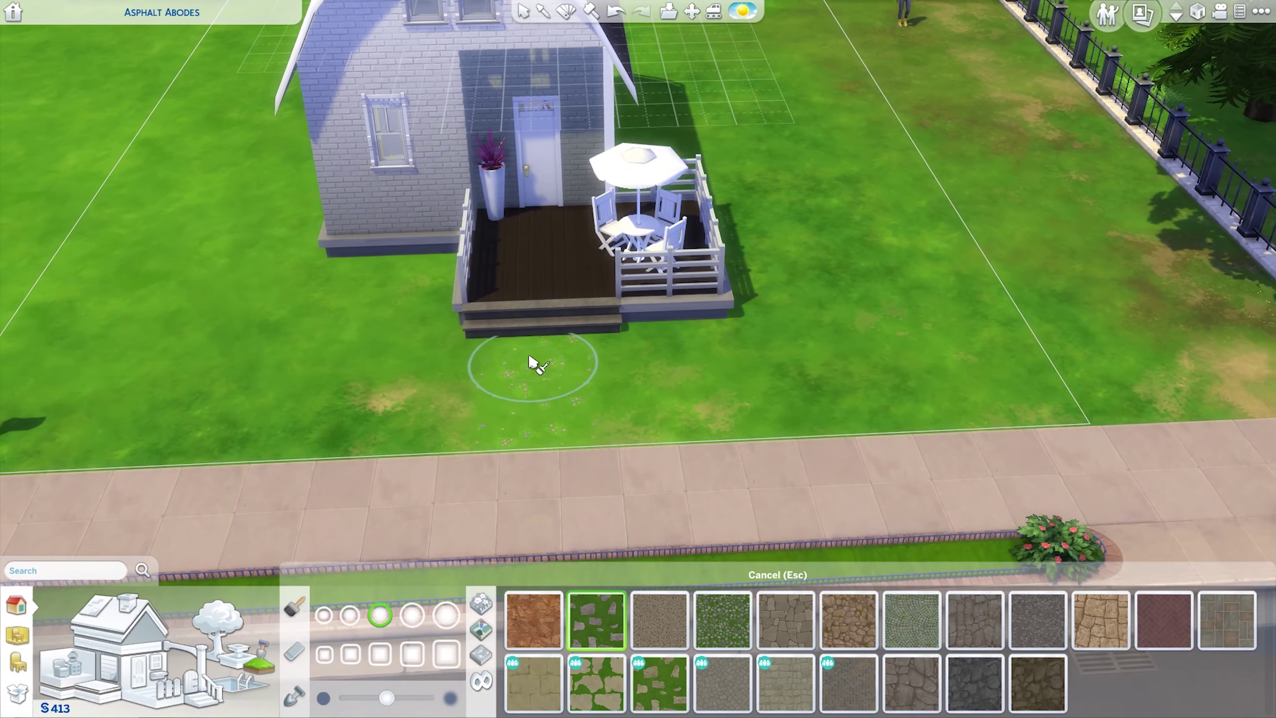
pyautogui.moveTo(522, 352); pyautogui.dragTo(534, 342)
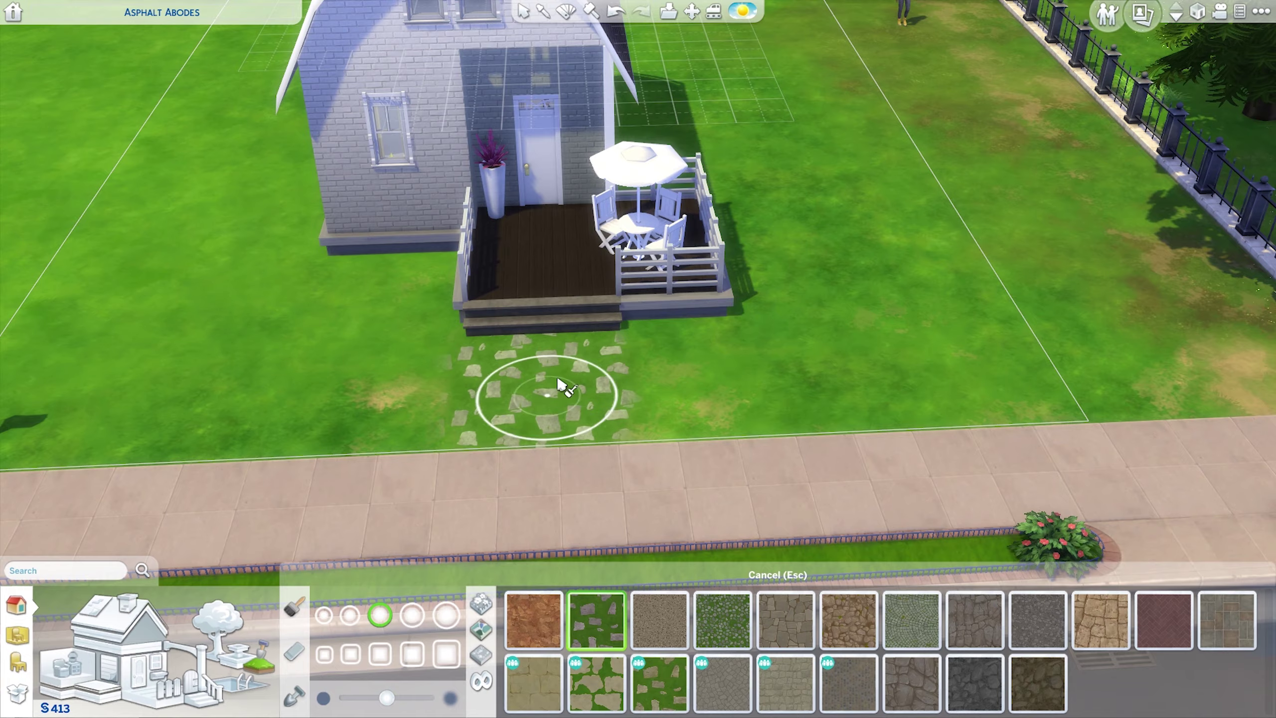
pyautogui.scroll(-3, 562, 386)
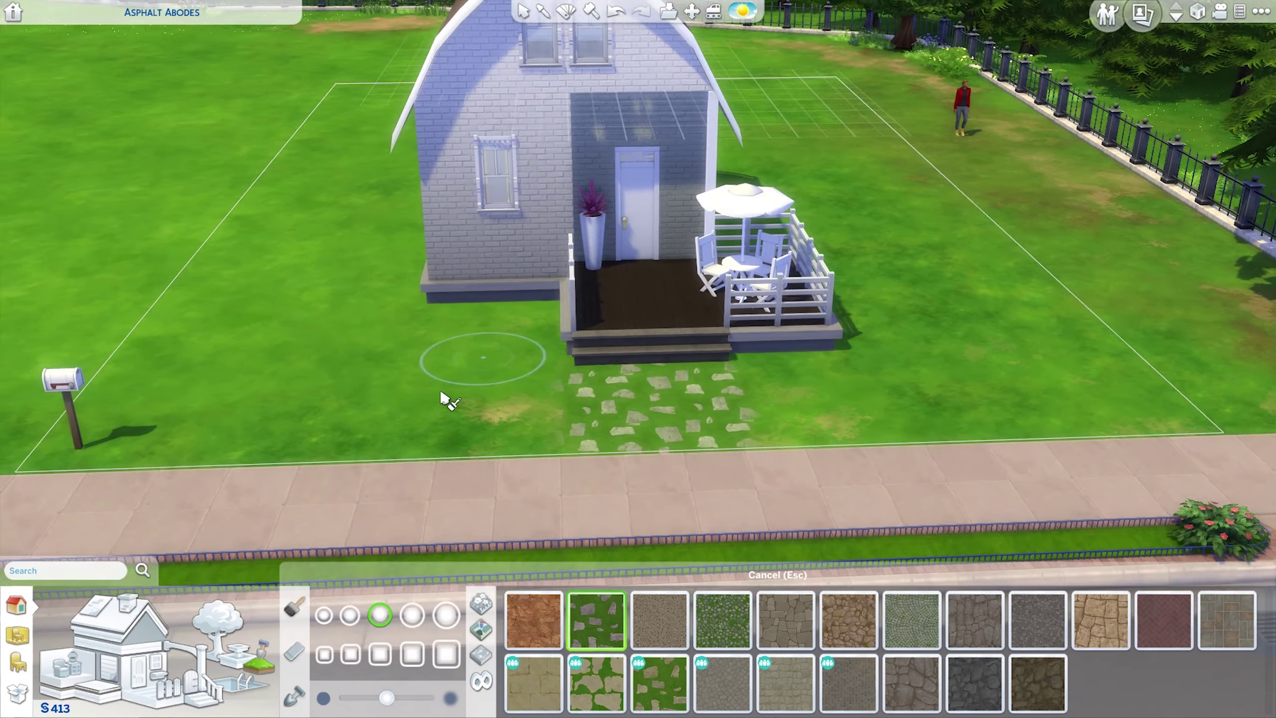
pyautogui.scroll(3, 347, 450)
# Step: Move the mailbox next to the porch steps and pick a pine tree
pyautogui.click(82, 442)
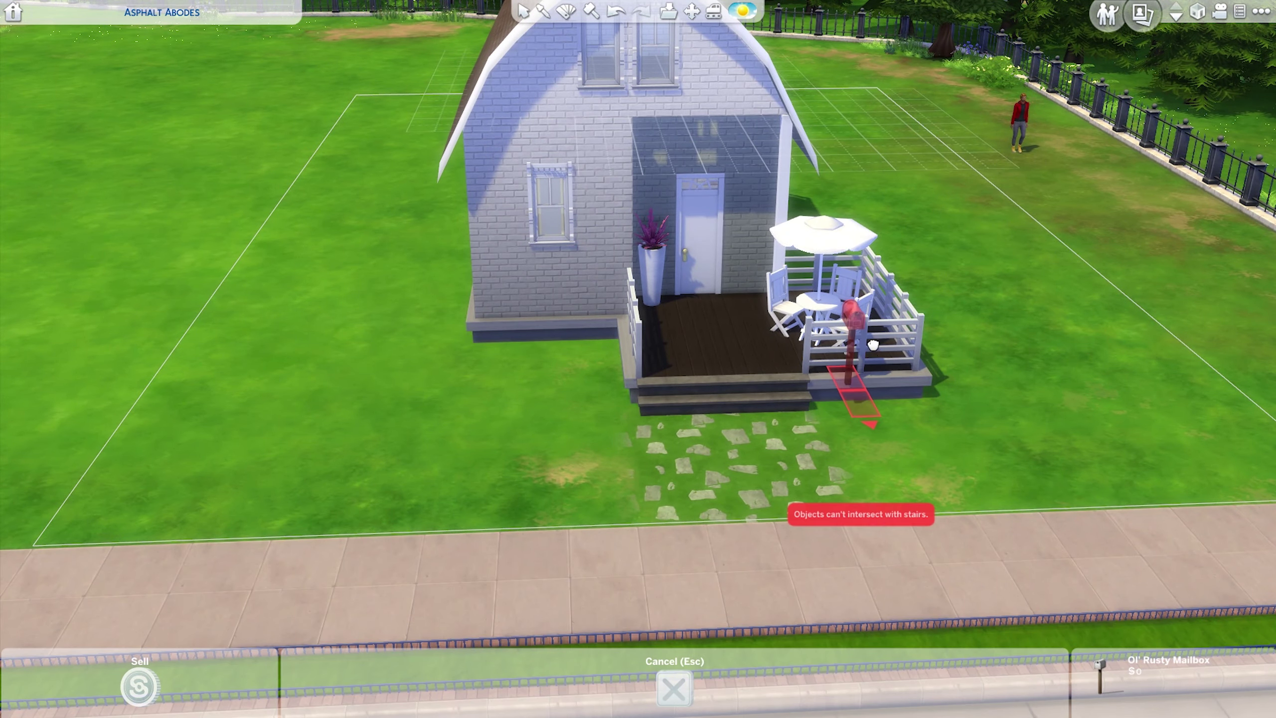
pyautogui.press('Escape')
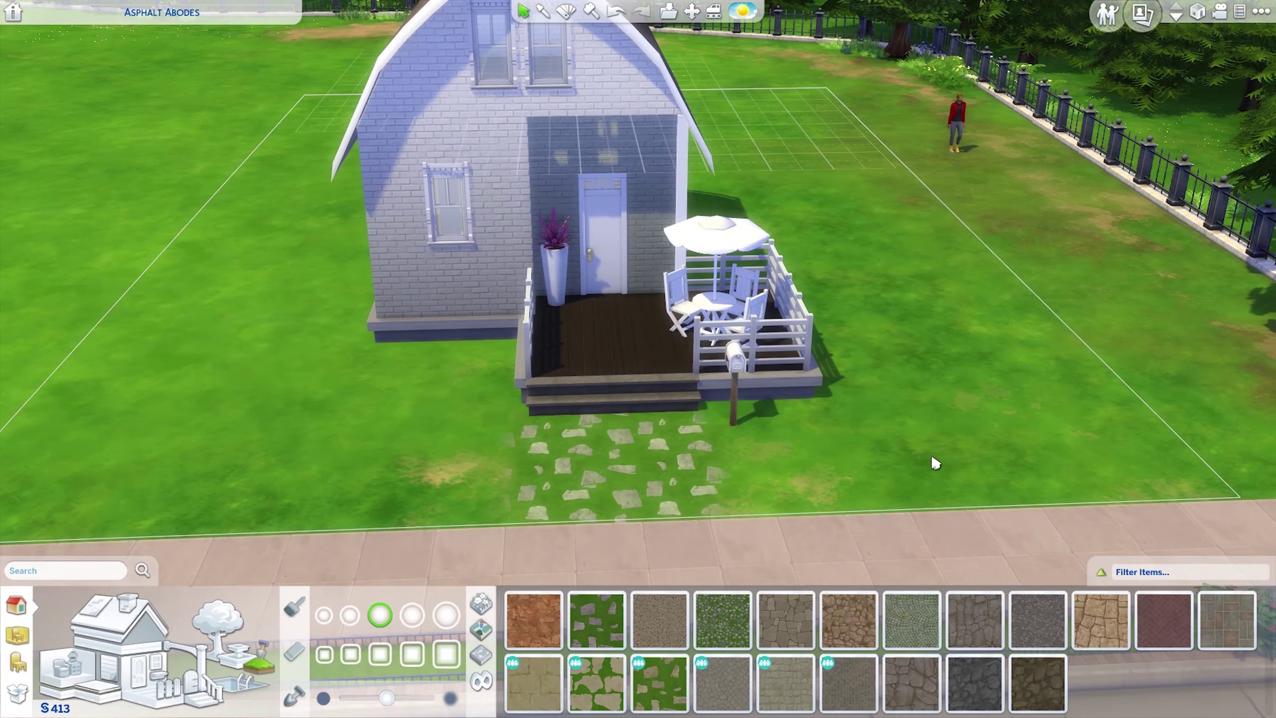
pyautogui.click(602, 174)
pyautogui.scroll(-3, 602, 174)
pyautogui.click(473, 620)
# Step: Plant an Elm Tree on the lawn left of the house
pyautogui.click(409, 682)
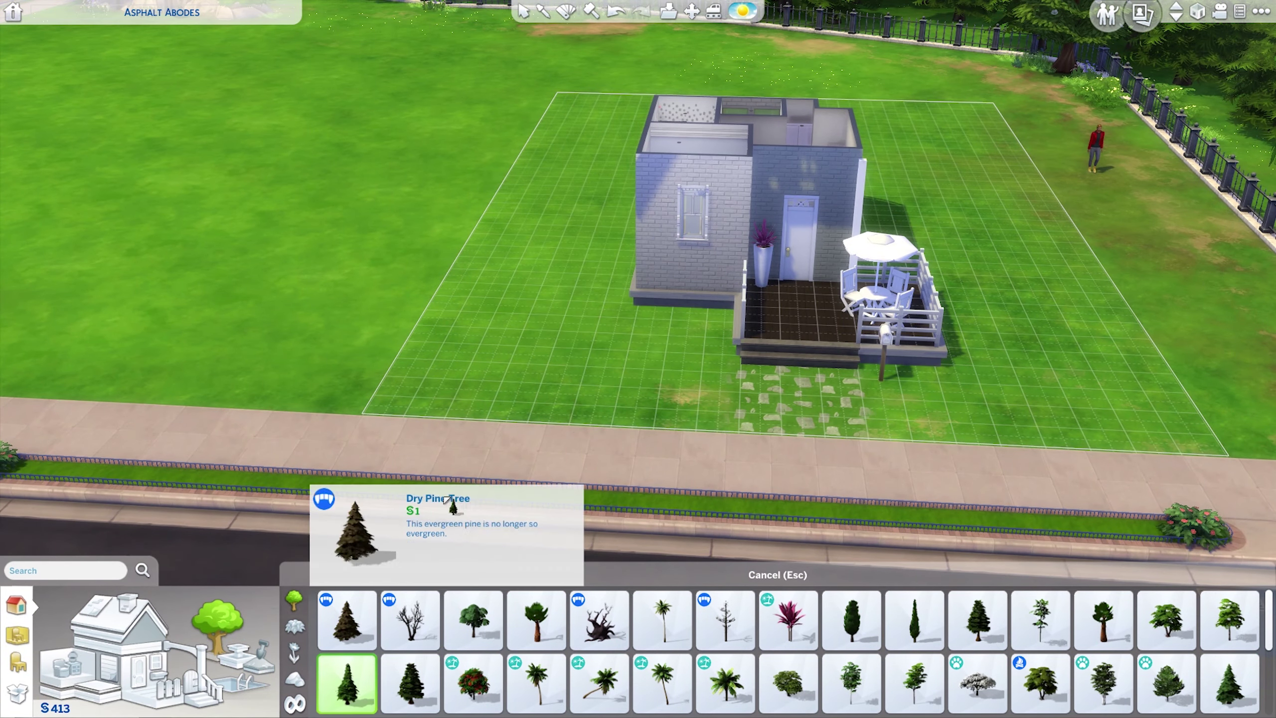
pyautogui.click(534, 356)
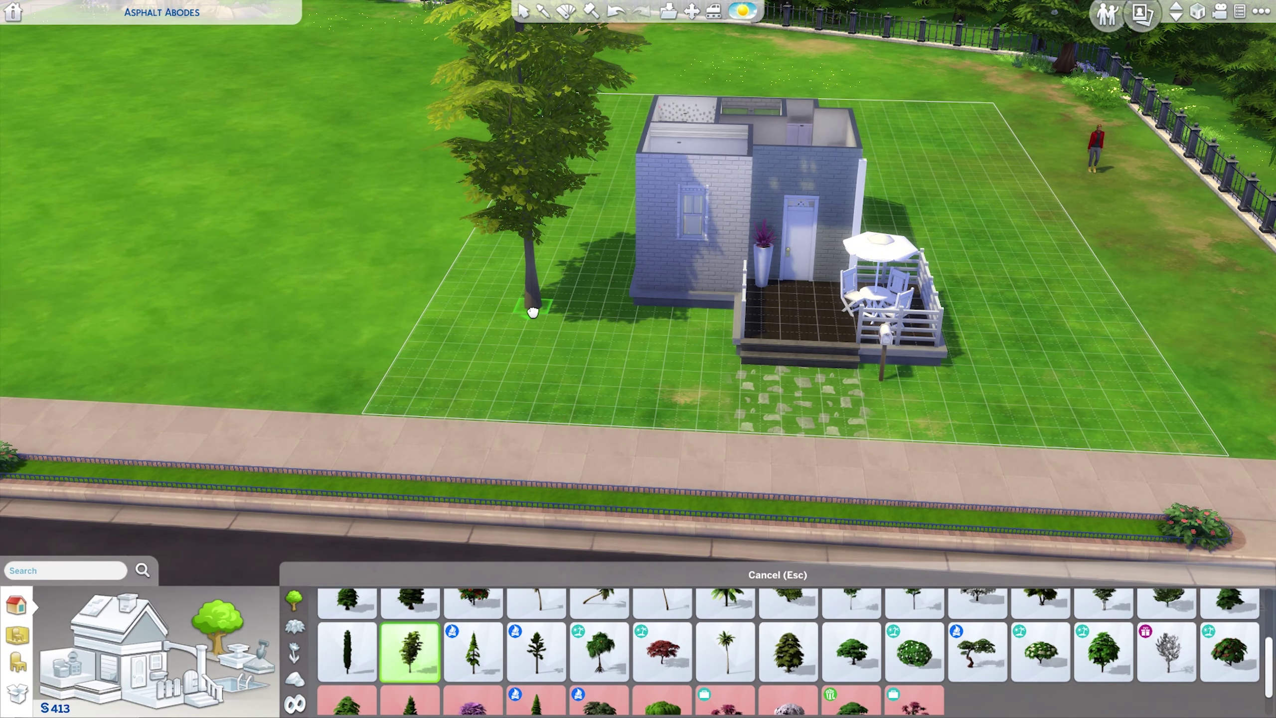
pyautogui.scroll(-2, 754, 654)
pyautogui.click(978, 620)
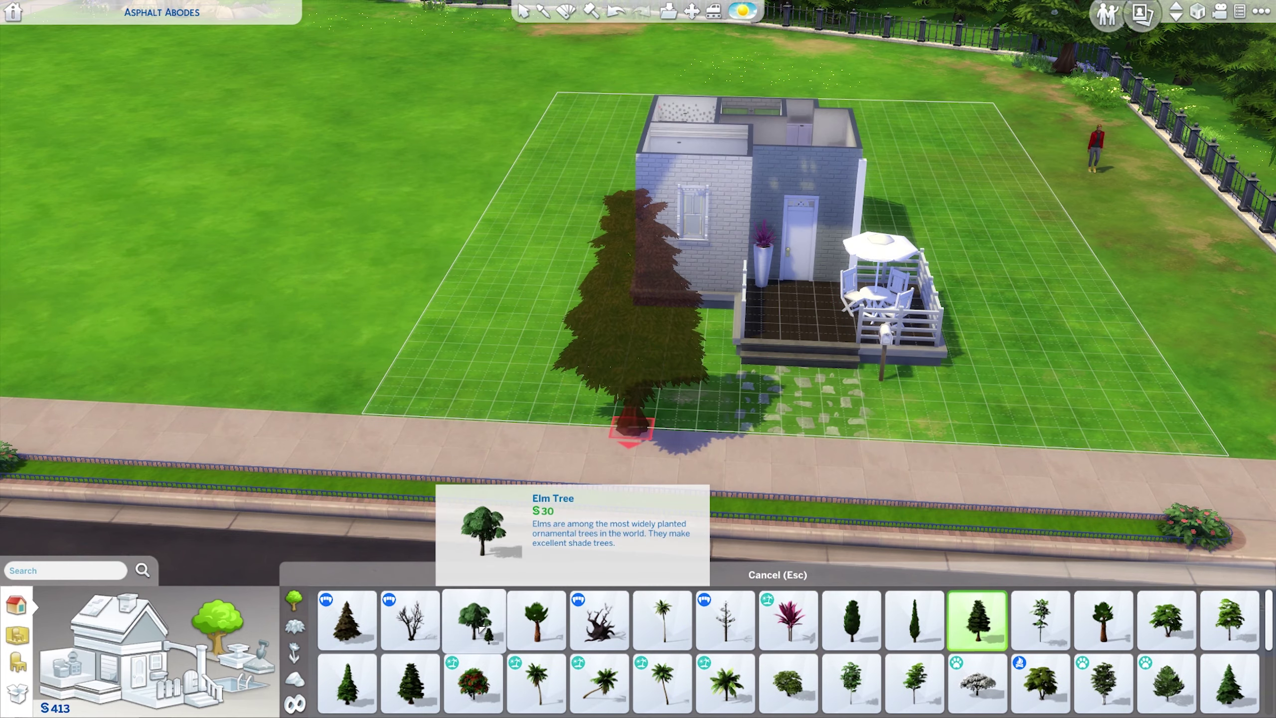
pyautogui.click(507, 372)
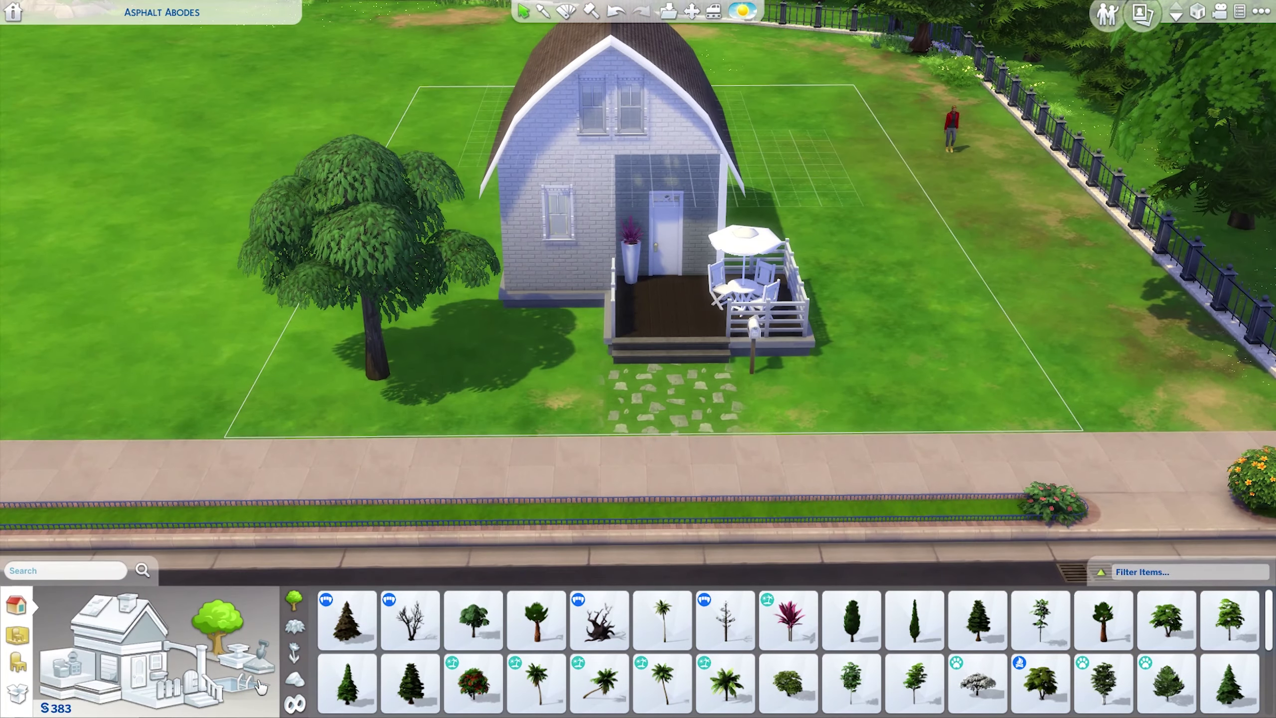
# Step: Soften the grass paint brush edges and apply a black Scalloped roof pattern
pyautogui.click(262, 663)
pyautogui.click(481, 603)
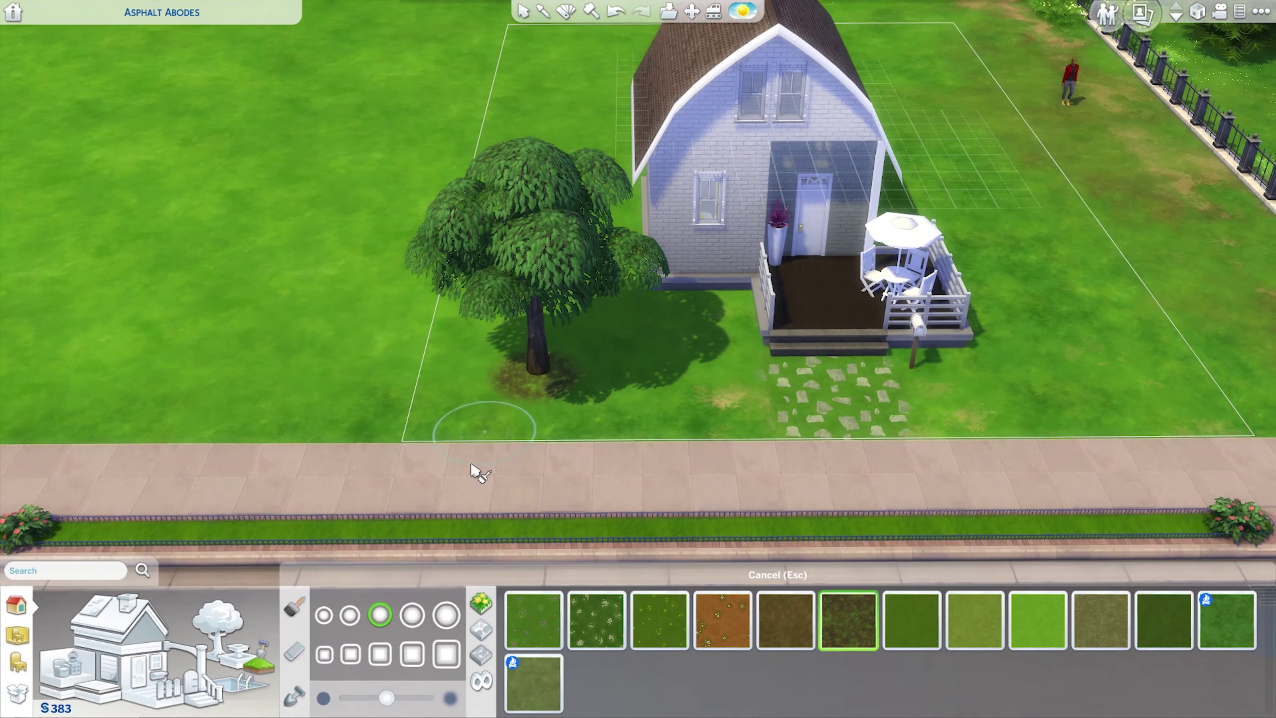
pyautogui.moveTo(386, 698); pyautogui.dragTo(426, 698)
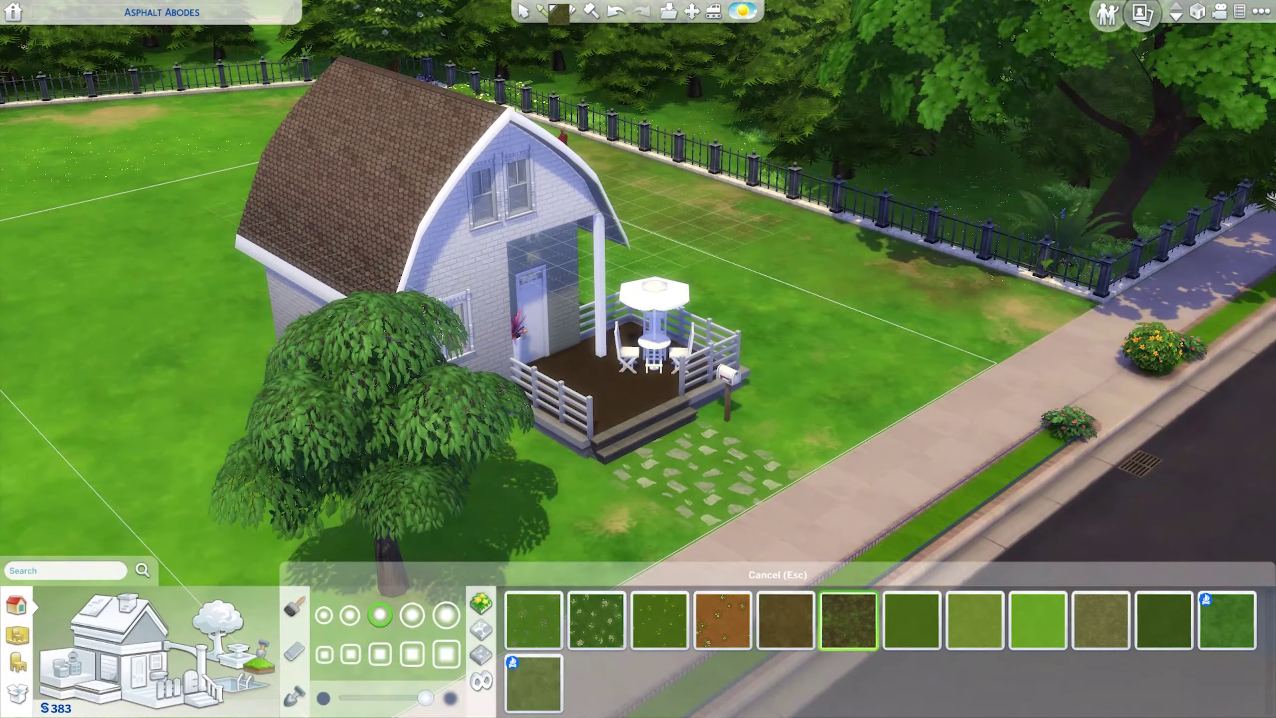
pyautogui.click(101, 610)
pyautogui.click(404, 628)
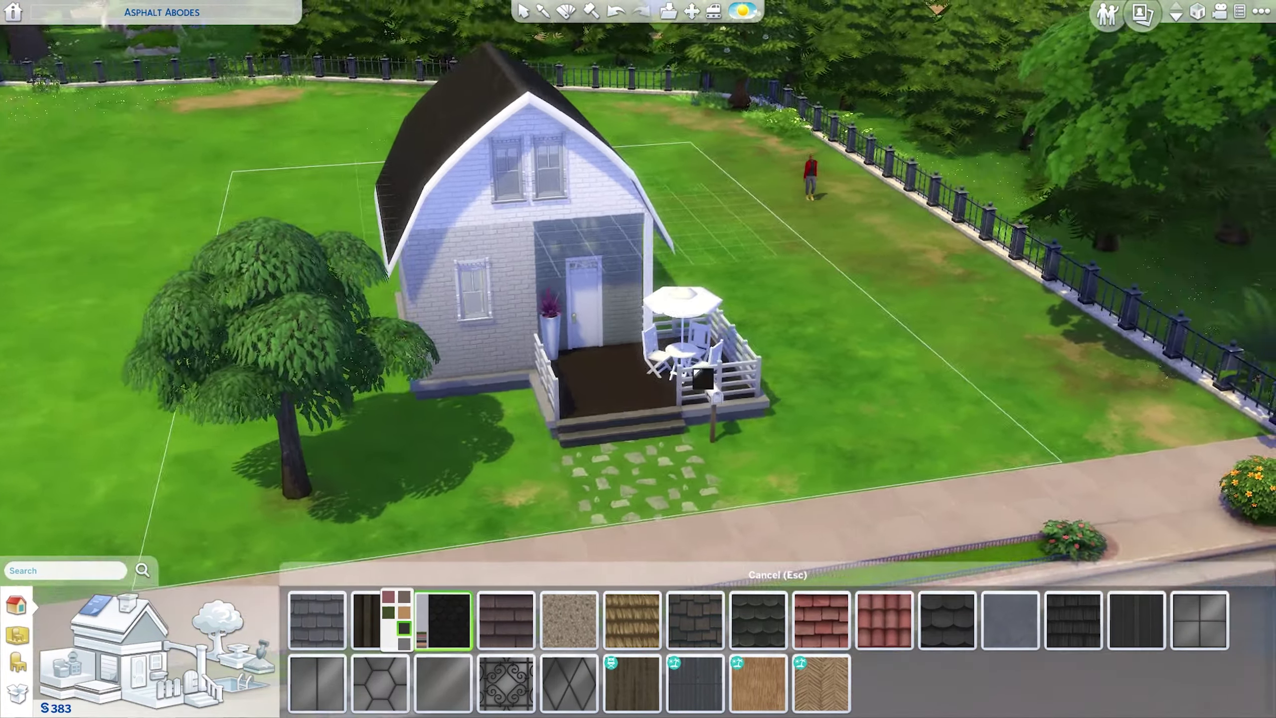
# Step: Plant a pine tree on the lawn right of the house
pyautogui.click(217, 625)
pyautogui.click(347, 683)
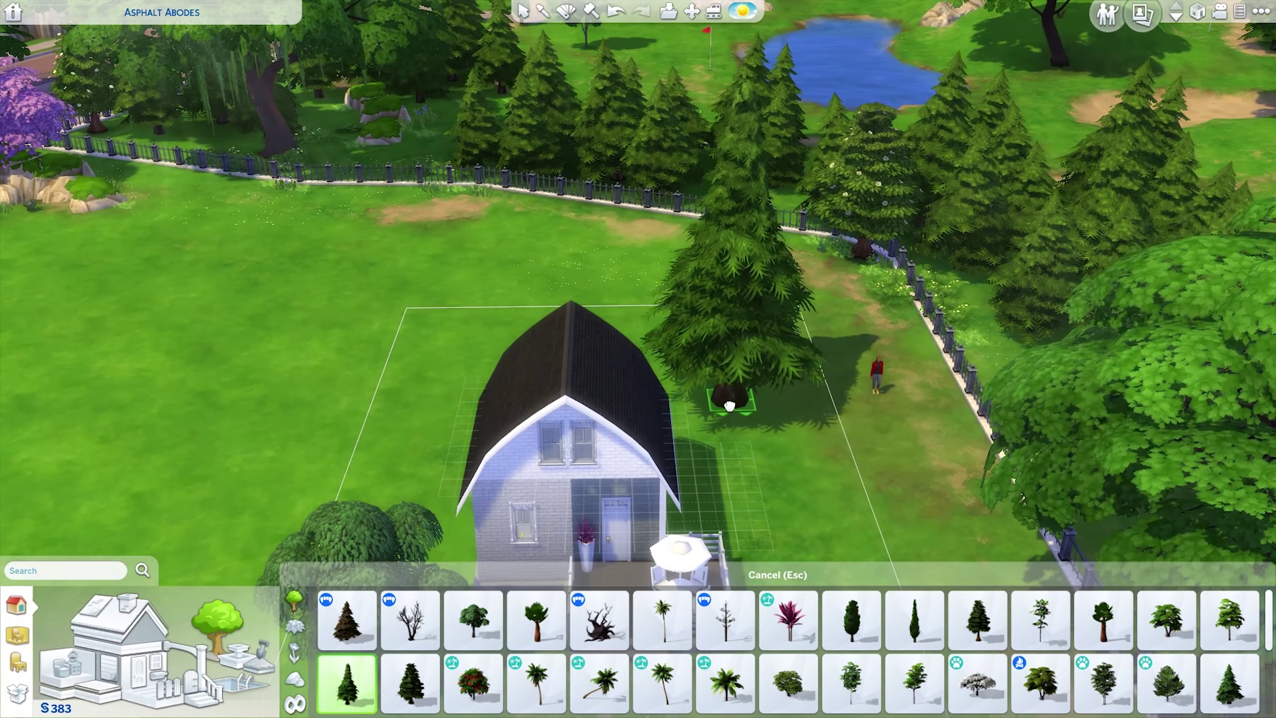
pyautogui.click(730, 405)
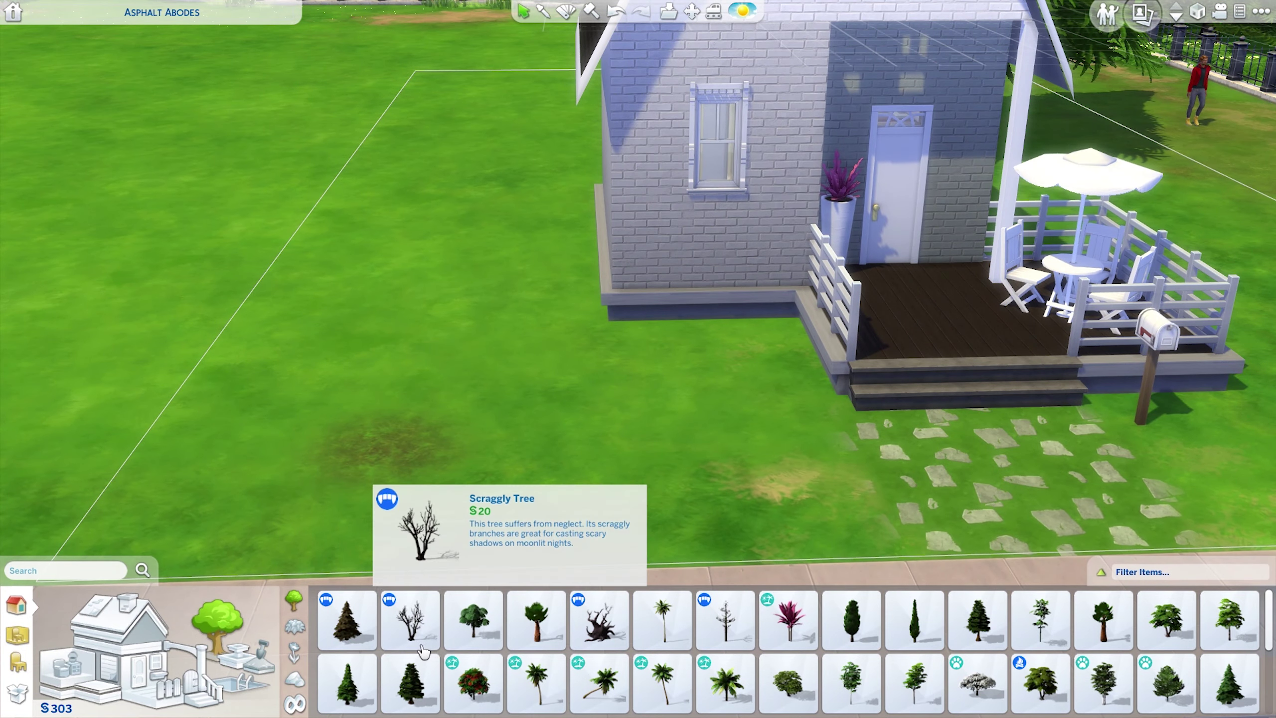
# Step: Plant three wild grass clumps from the house's left corner to the porch
pyautogui.click(294, 678)
pyautogui.click(294, 626)
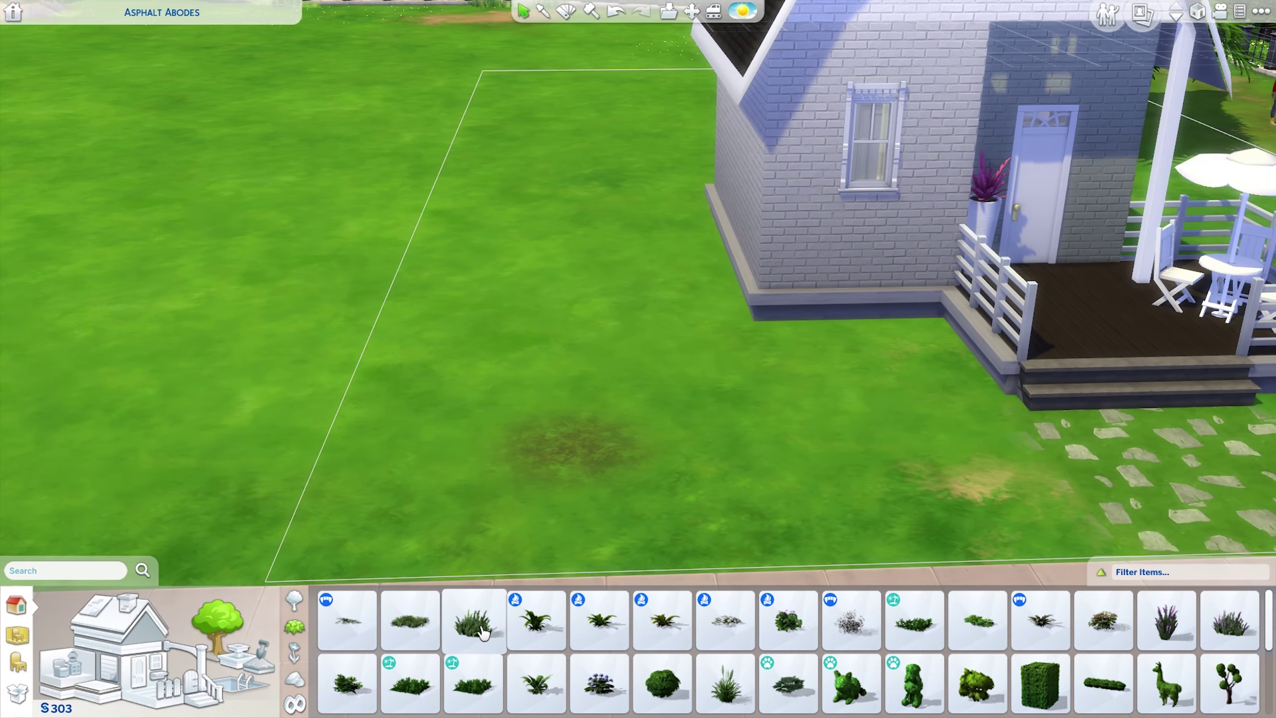
pyautogui.click(472, 621)
pyautogui.keyDown('shift'); pyautogui.click(586, 353); pyautogui.keyUp('shift')
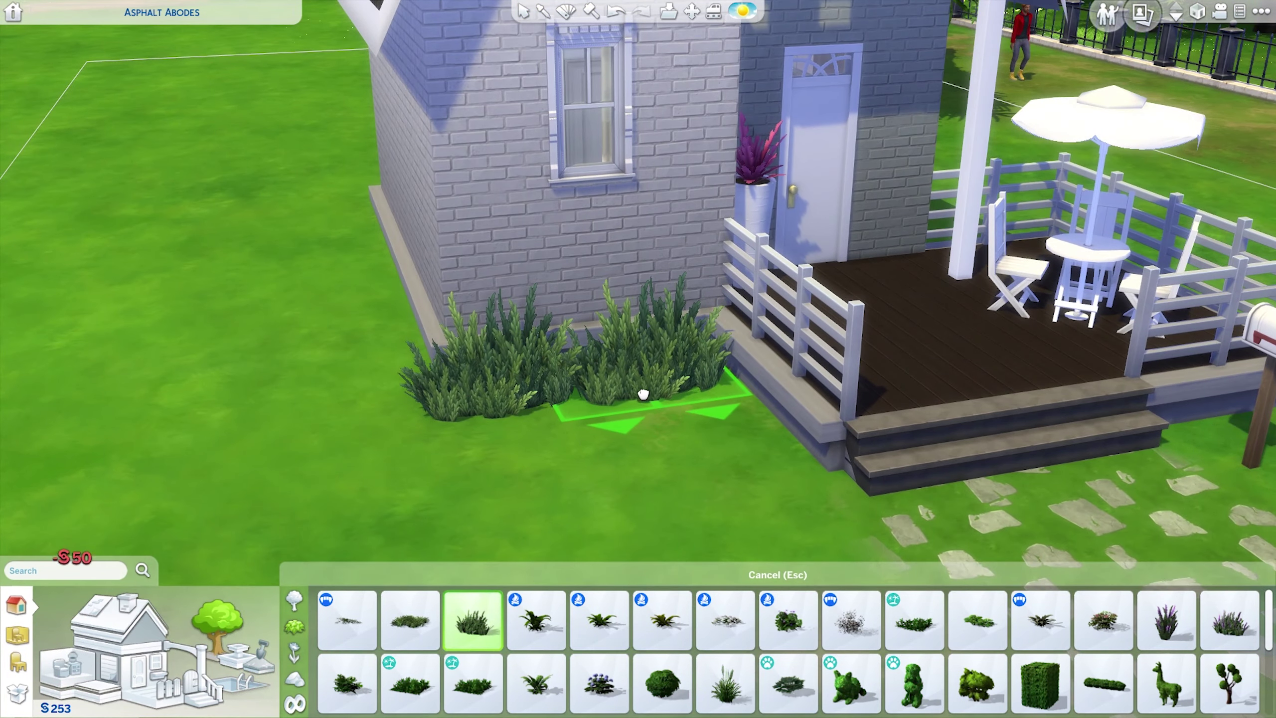
pyautogui.keyDown('shift'); pyautogui.click(641, 371); pyautogui.keyUp('shift')
pyautogui.scroll(2, 684, 456)
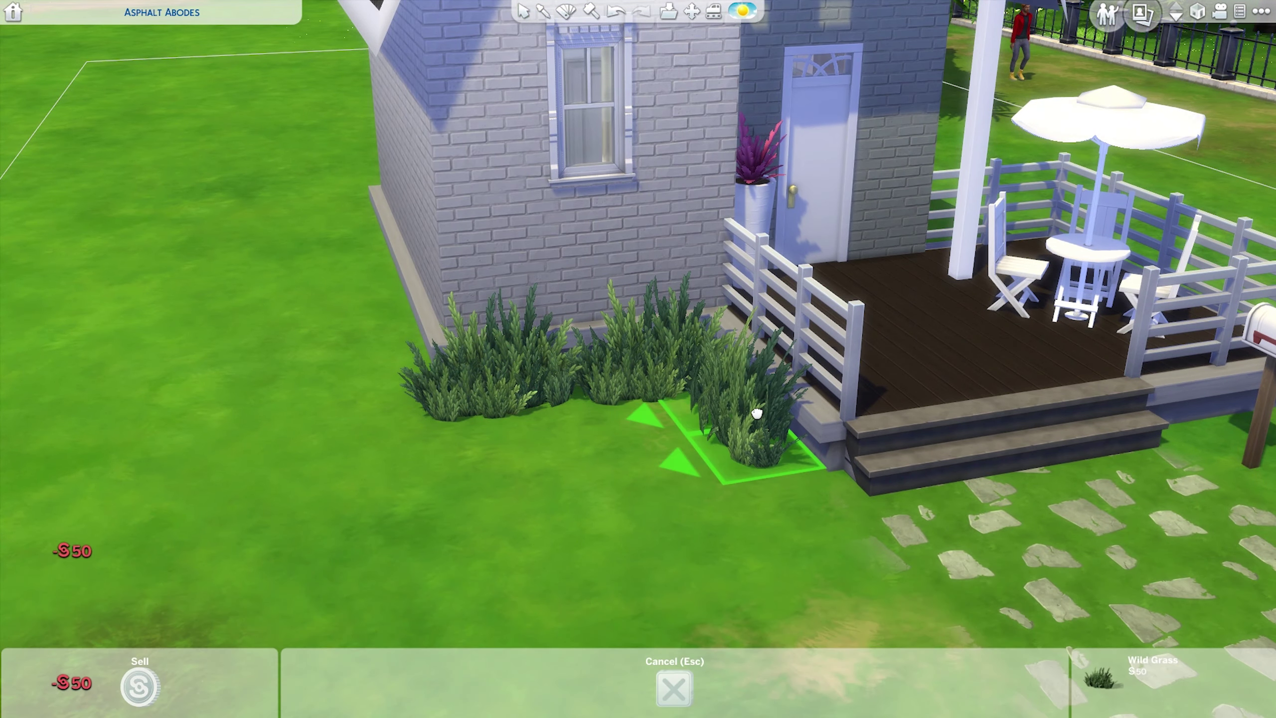
pyautogui.click(756, 413)
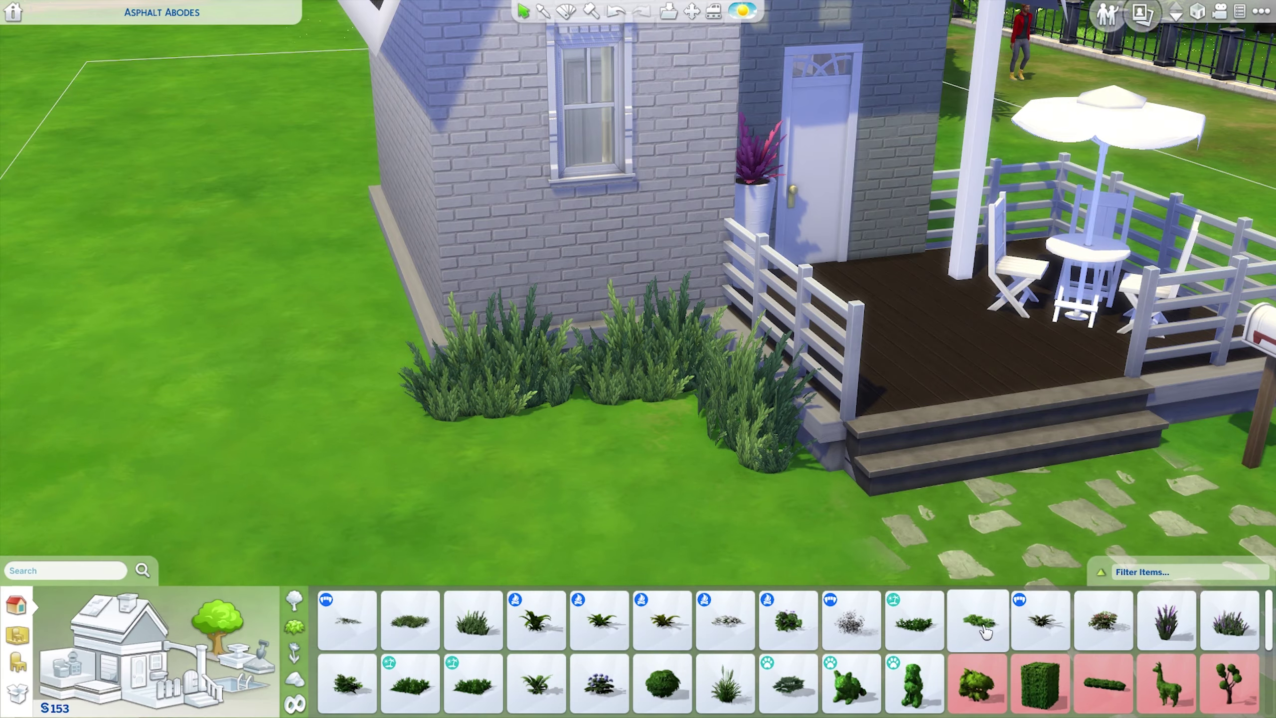
# Step: Place two yellow-flowered bushes and a white-flowered bush in front of the grasses
pyautogui.click(725, 621)
pyautogui.click(675, 462)
pyautogui.click(725, 621)
pyautogui.click(455, 508)
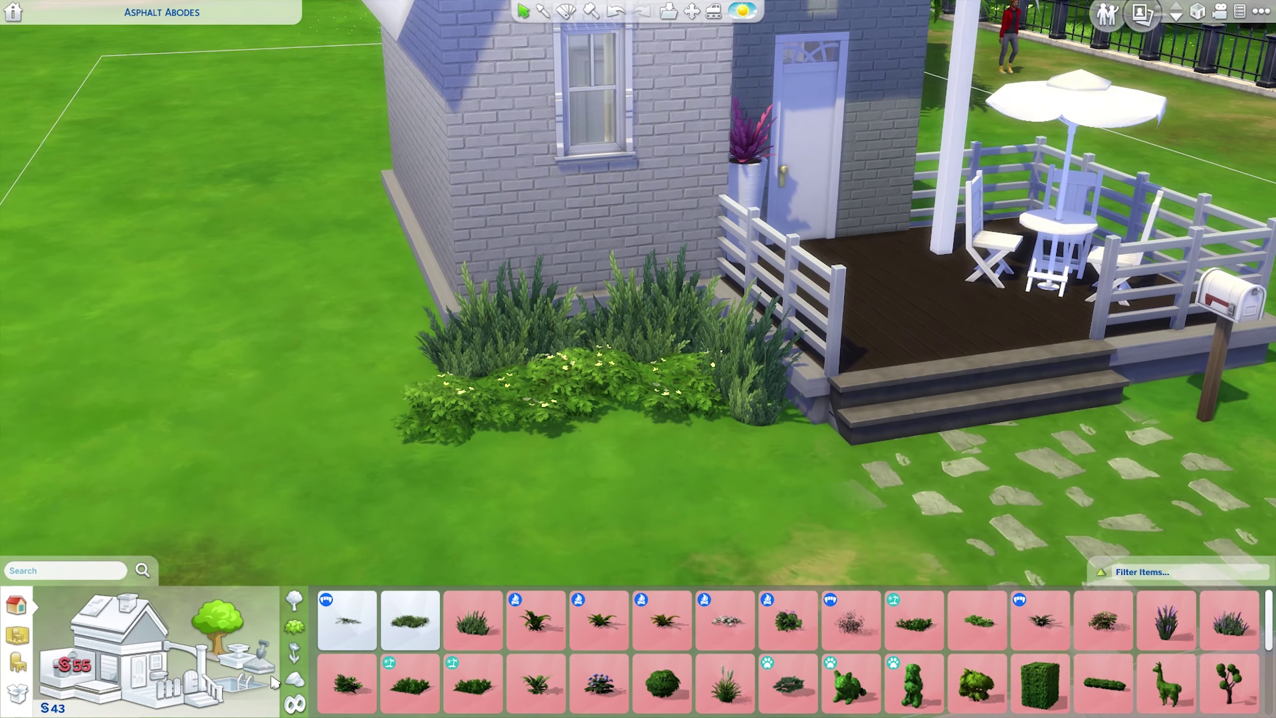
pyautogui.click(294, 652)
pyautogui.click(409, 620)
# Step: Browse the flowers, rocks and tree catalogs, then choose Terrain Paint with the smallest brush
pyautogui.click(613, 418)
pyautogui.press('s')
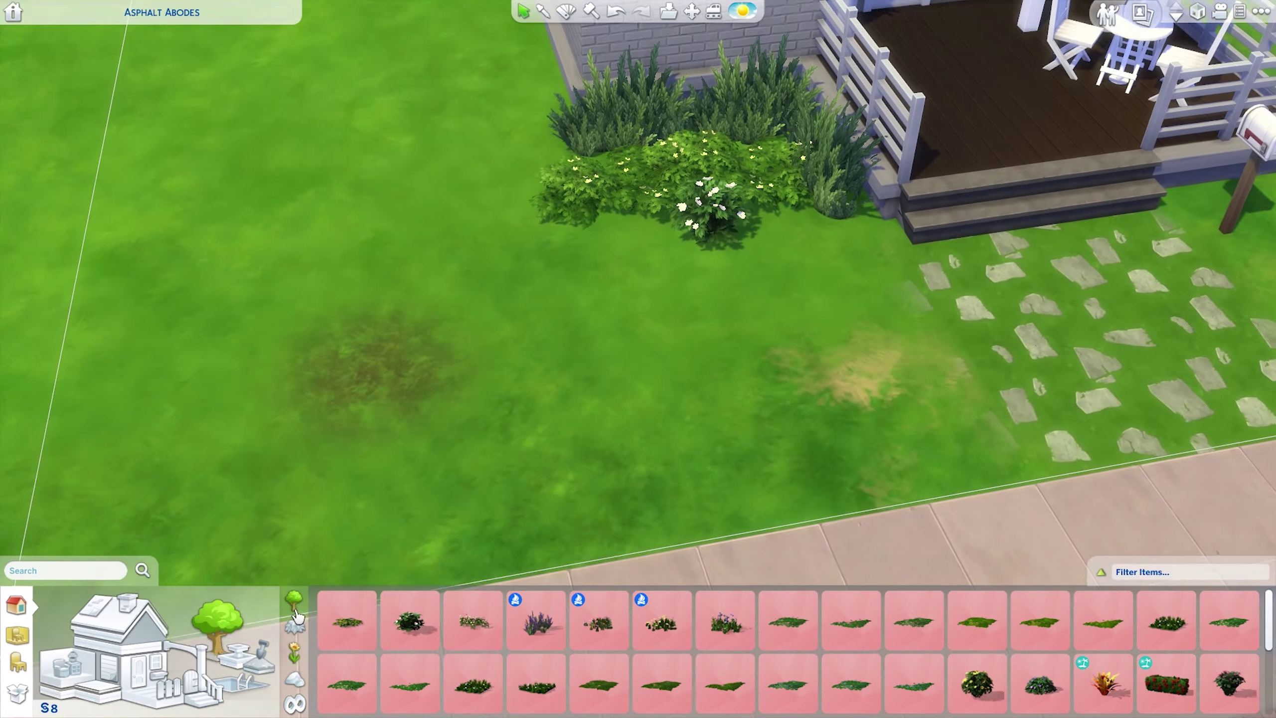
pyautogui.click(294, 678)
pyautogui.click(294, 652)
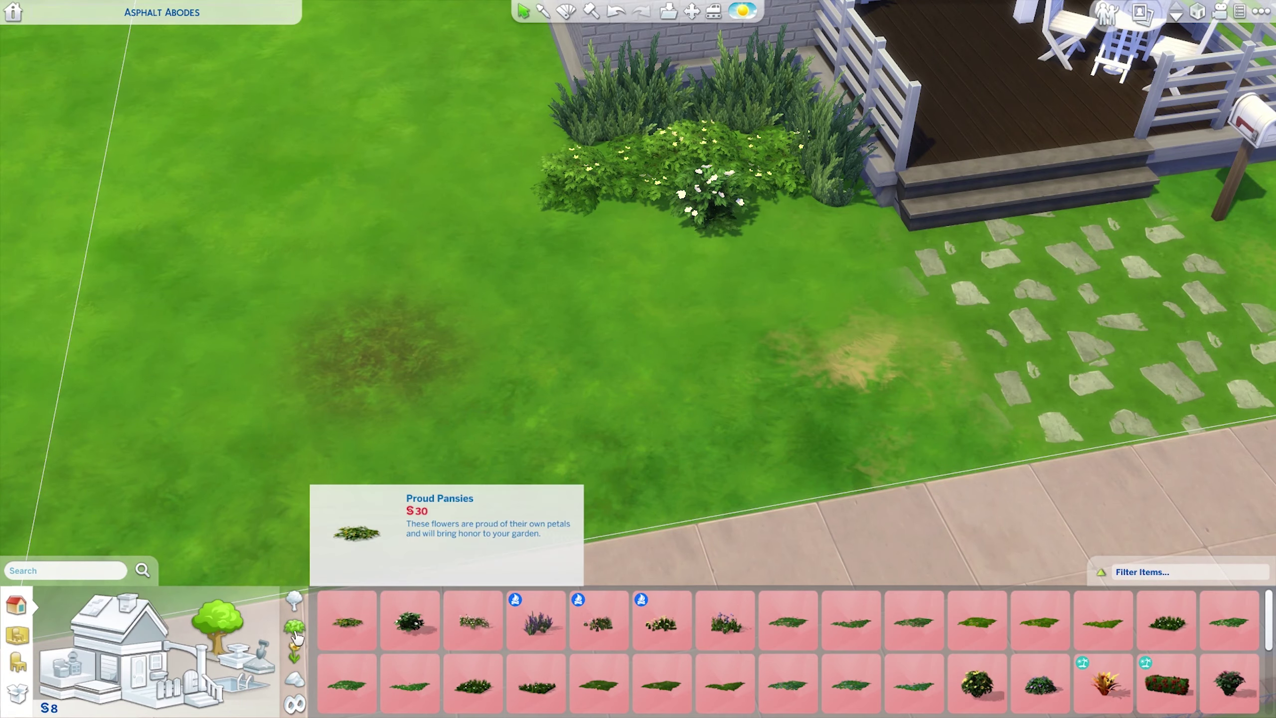
pyautogui.click(294, 600)
pyautogui.click(347, 621)
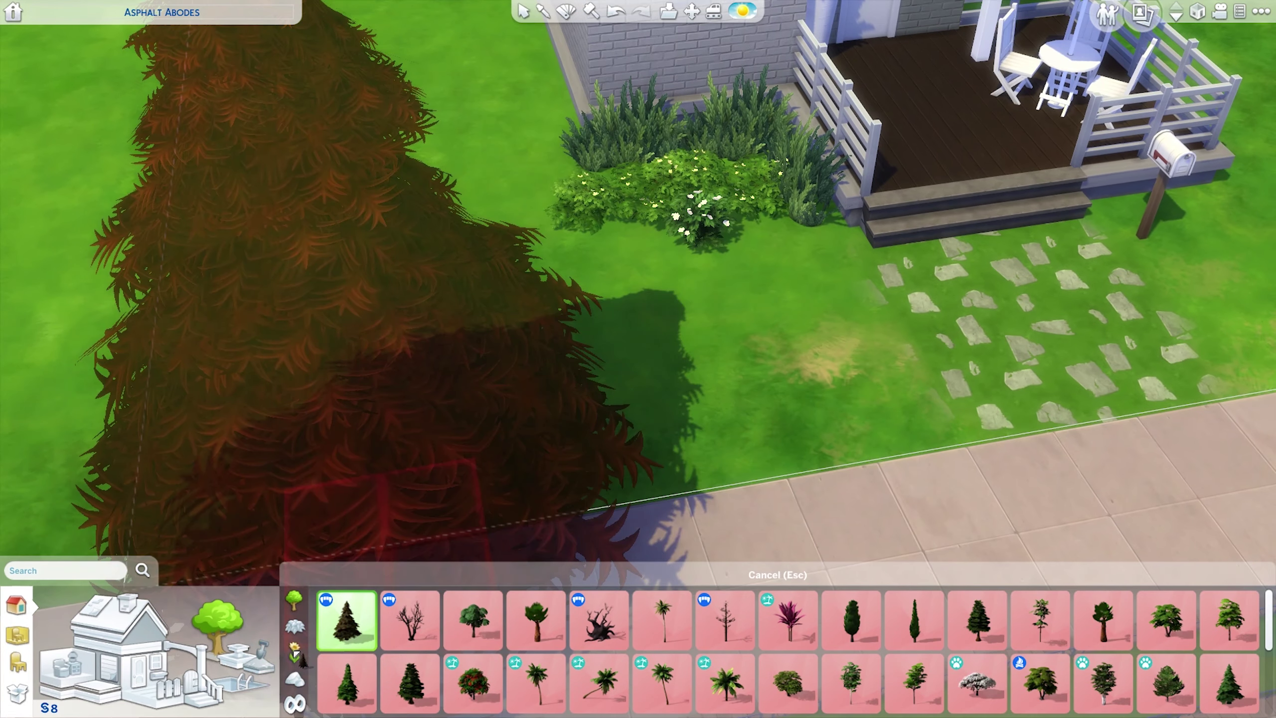
pyautogui.click(261, 659)
pyautogui.press('w')
pyautogui.click(324, 615)
pyautogui.scroll(3, 537, 360)
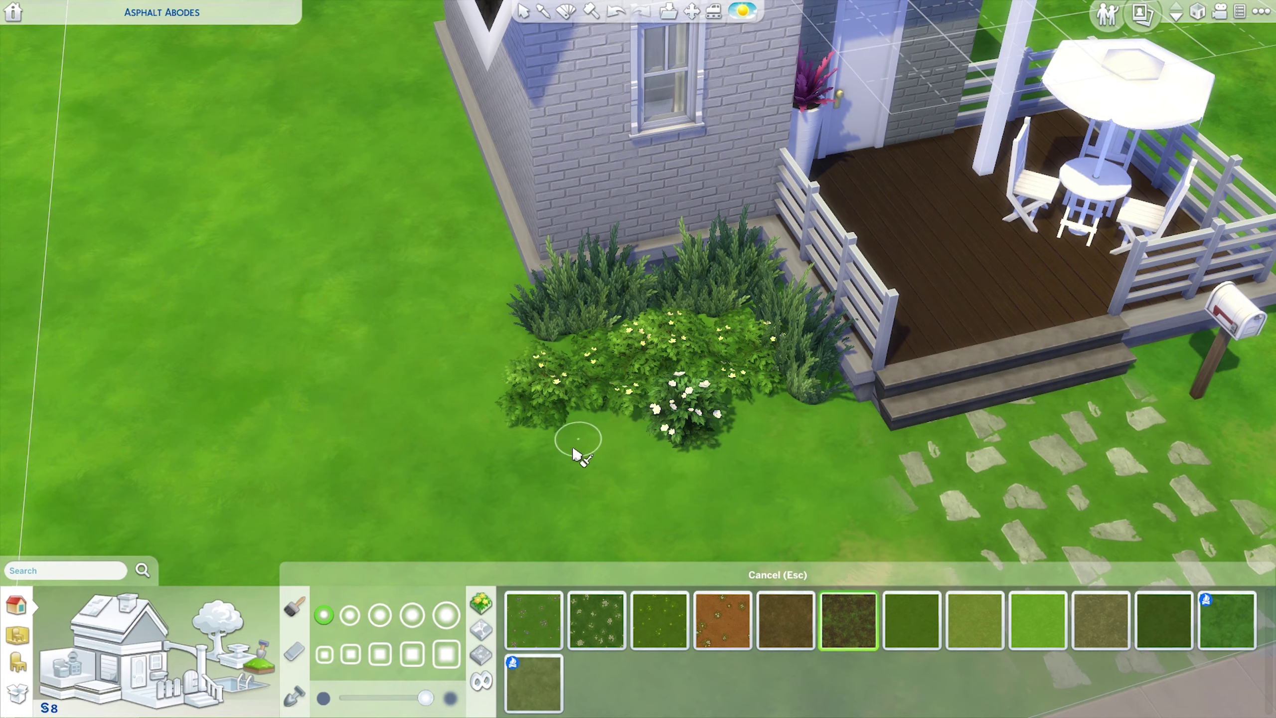
# Step: Undo the last terrain paint stroke and rotate the view above the house
pyautogui.hotkey('ctrl', 'z')
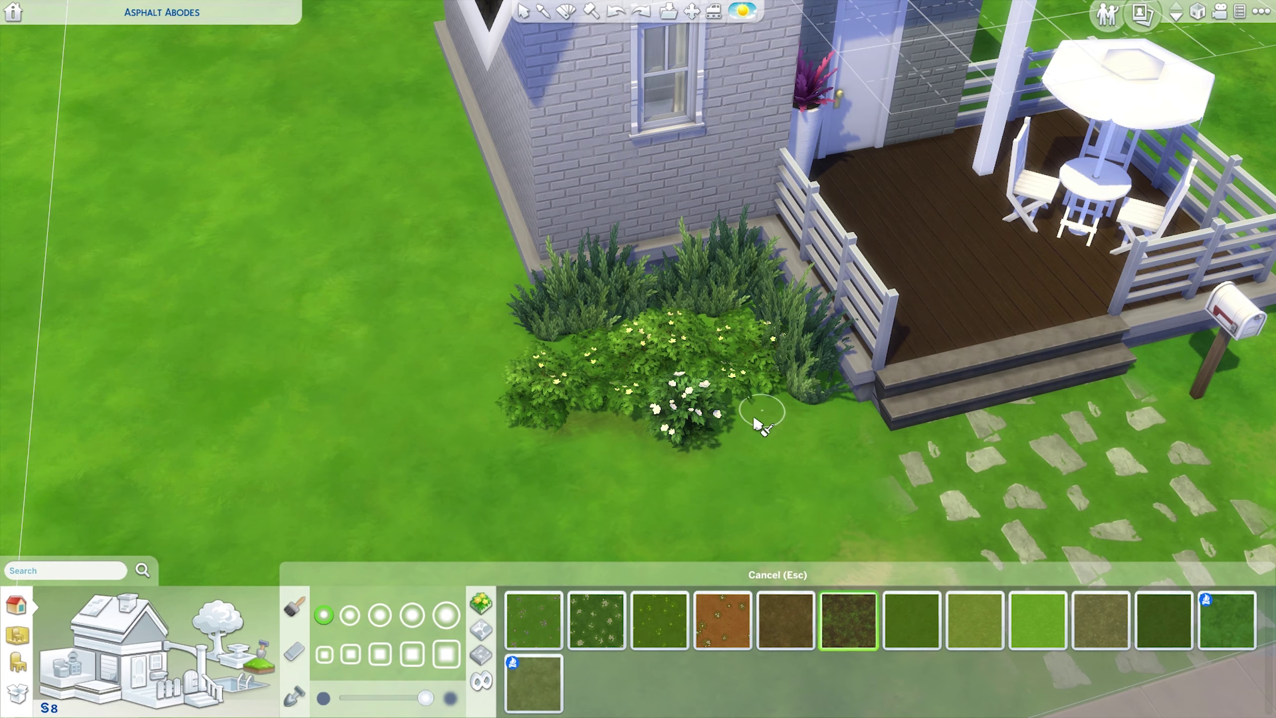
pyautogui.press('e')
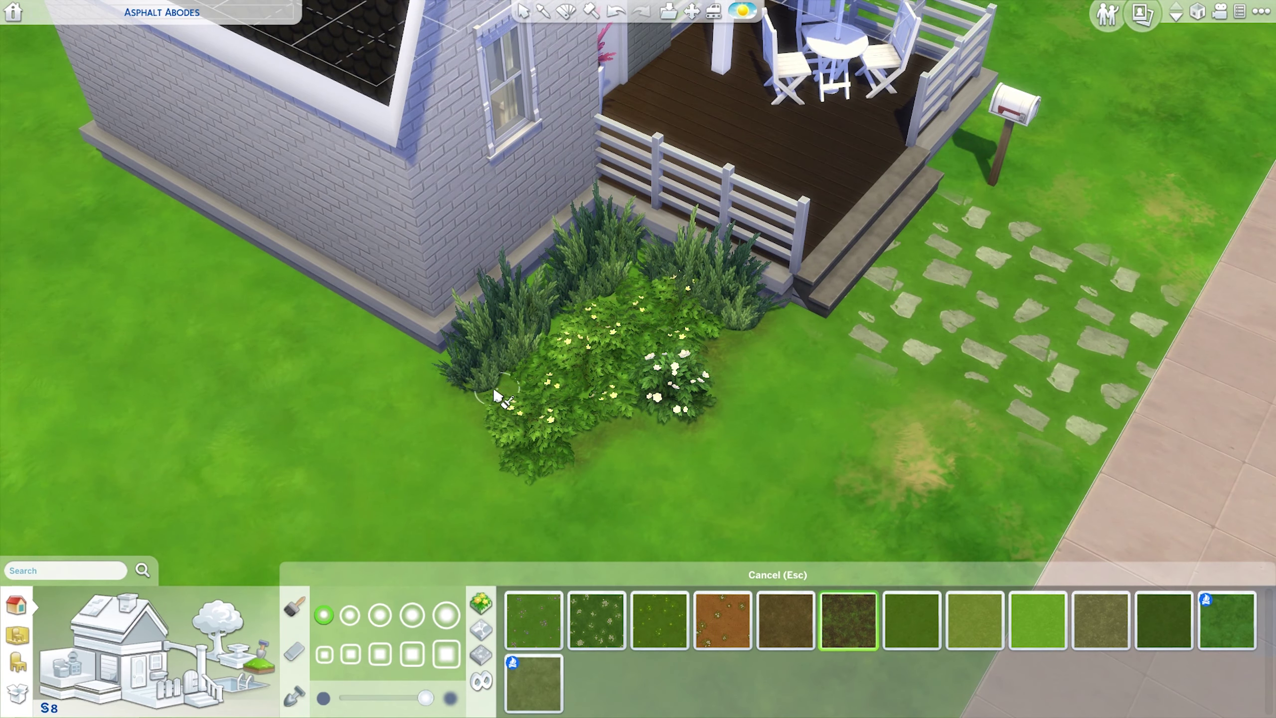
pyautogui.press('s')
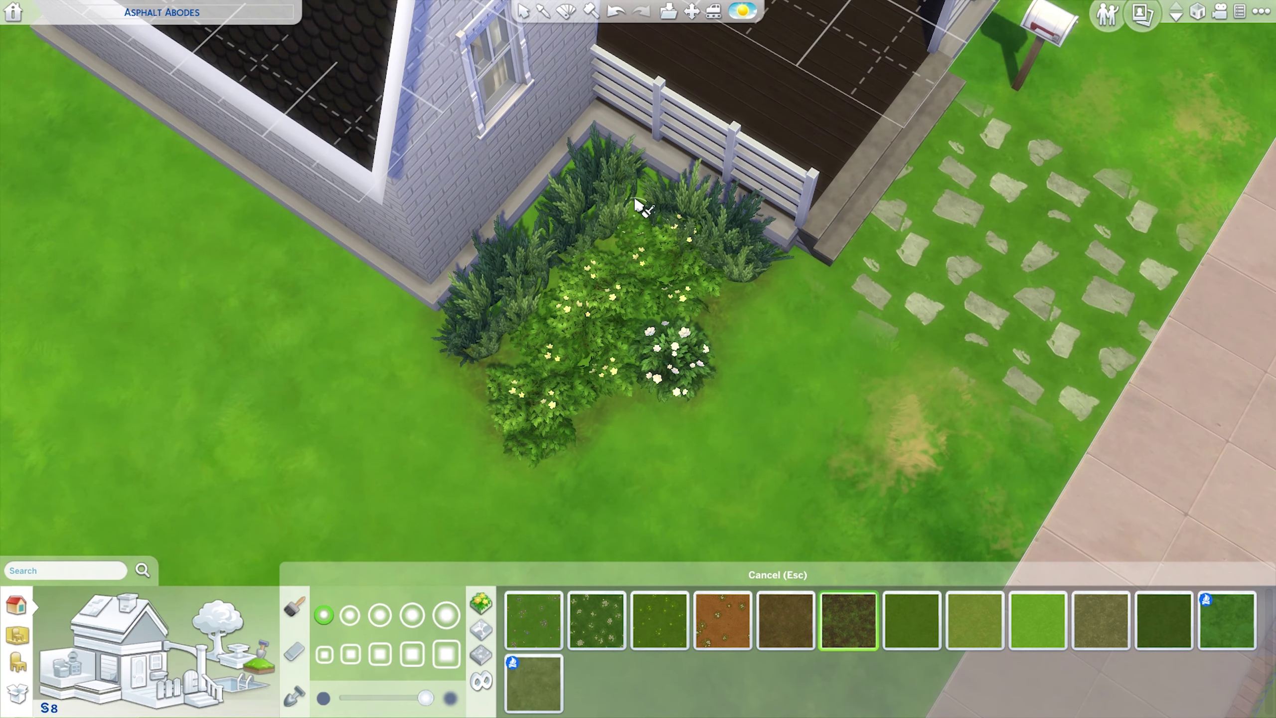
# Step: Lower the terrain brush softness and bring the view toward the pine tree
pyautogui.moveTo(426, 699); pyautogui.dragTo(411, 699)
pyautogui.scroll(-5, 674, 299)
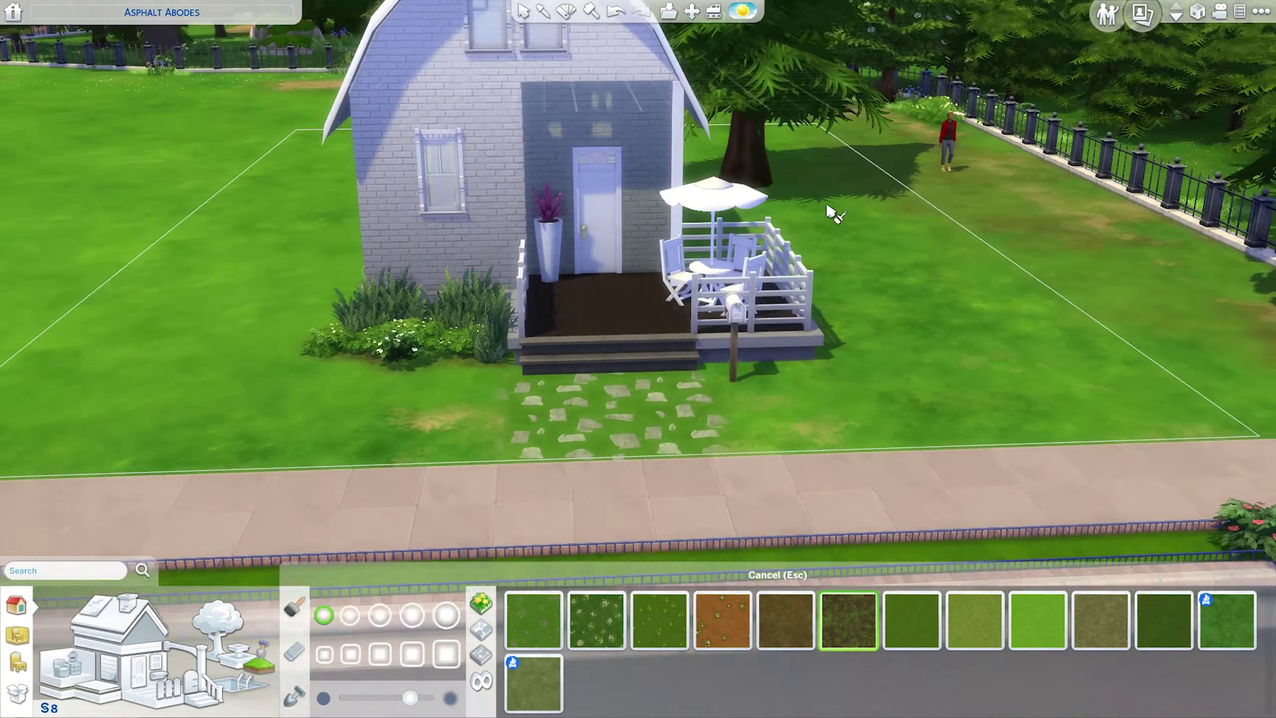
pyautogui.scroll(5, 829, 213)
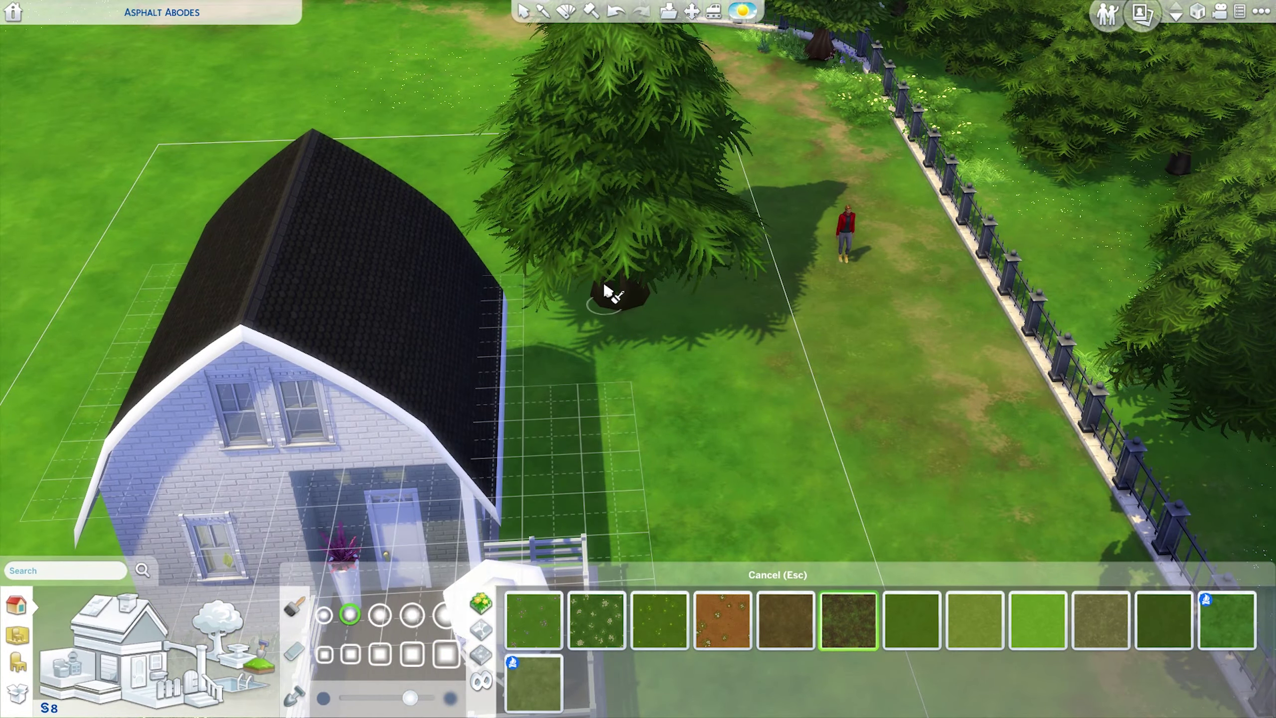
pyautogui.press(']')
pyautogui.scroll(5, 684, 393)
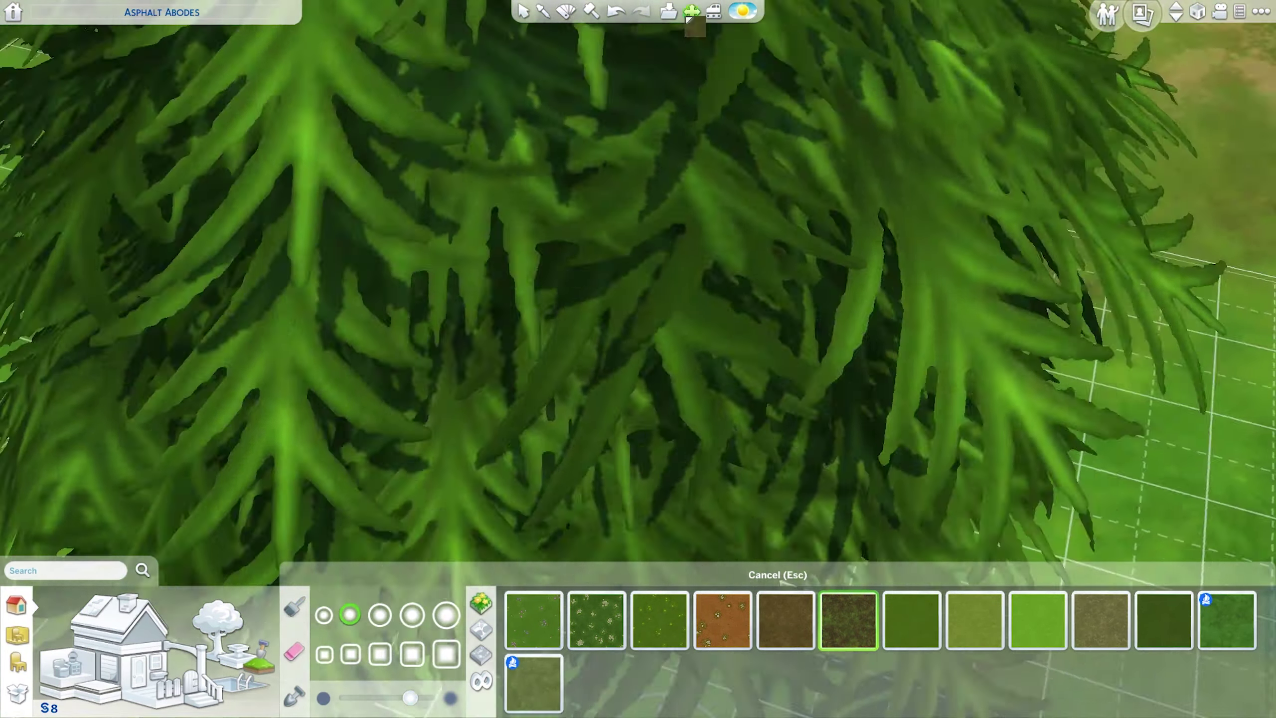